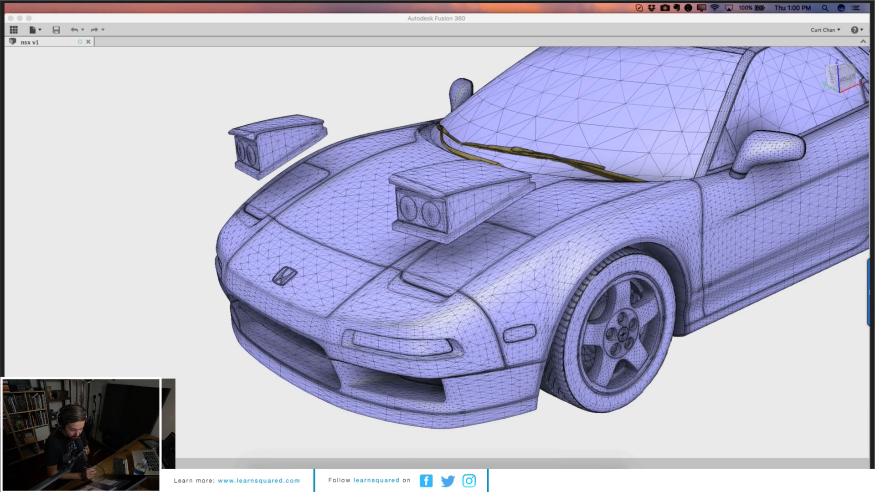
click(267, 338)
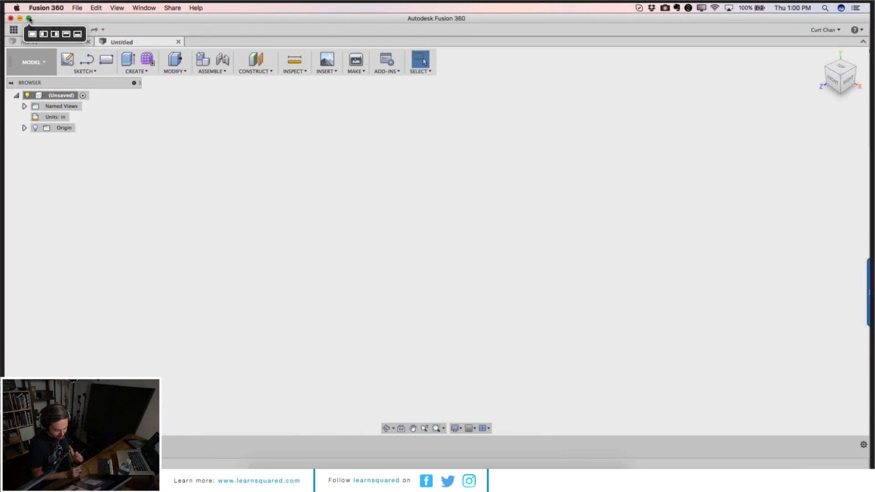
click(29, 18)
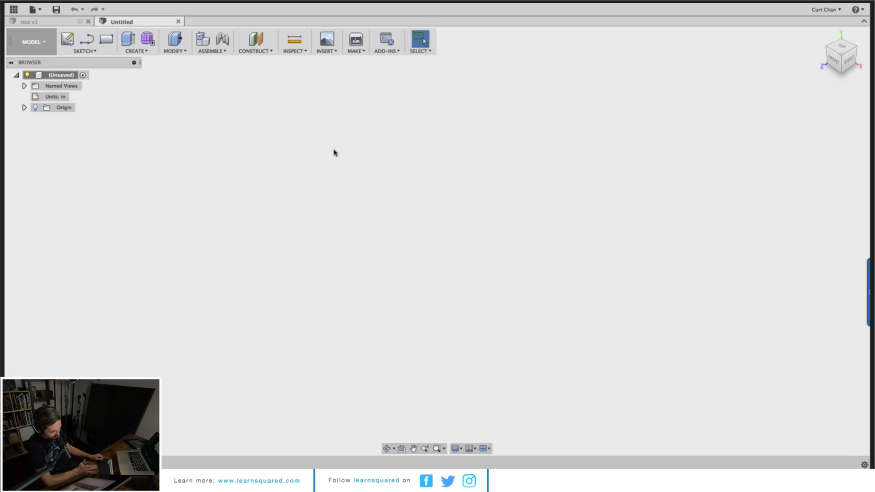
click(41, 46)
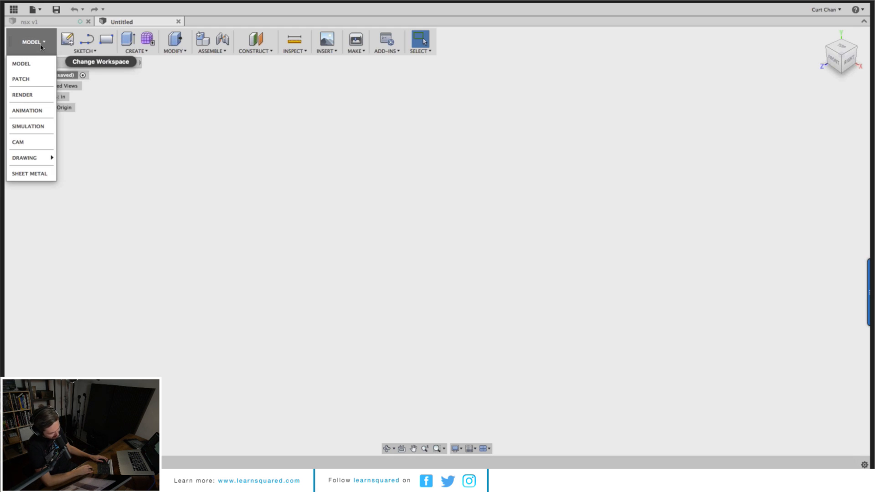
click(282, 182)
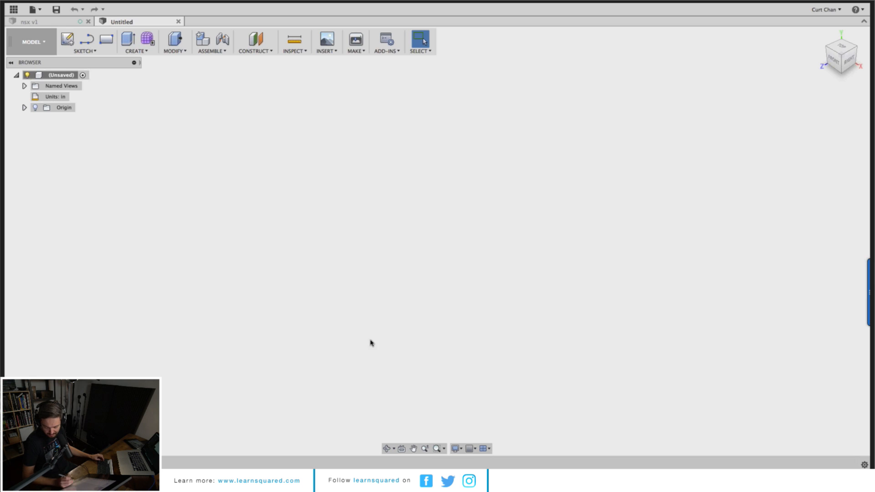
mouse_move(385, 463)
right_click(413, 449)
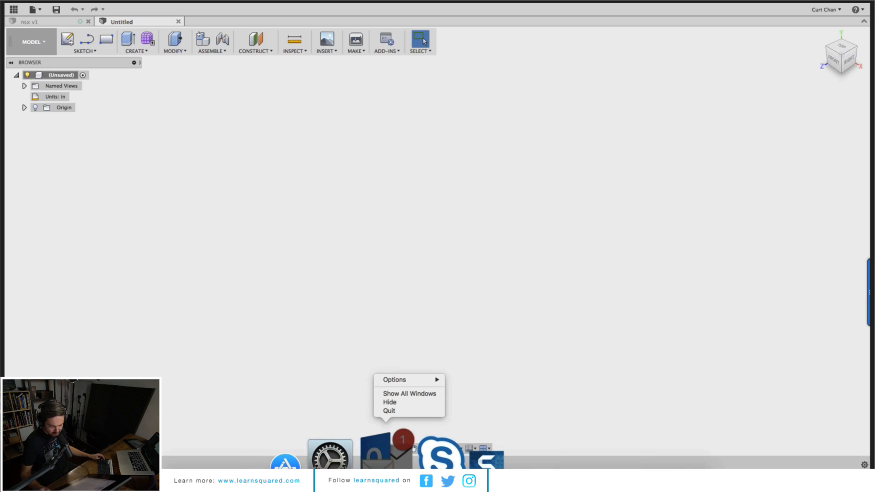
click(407, 413)
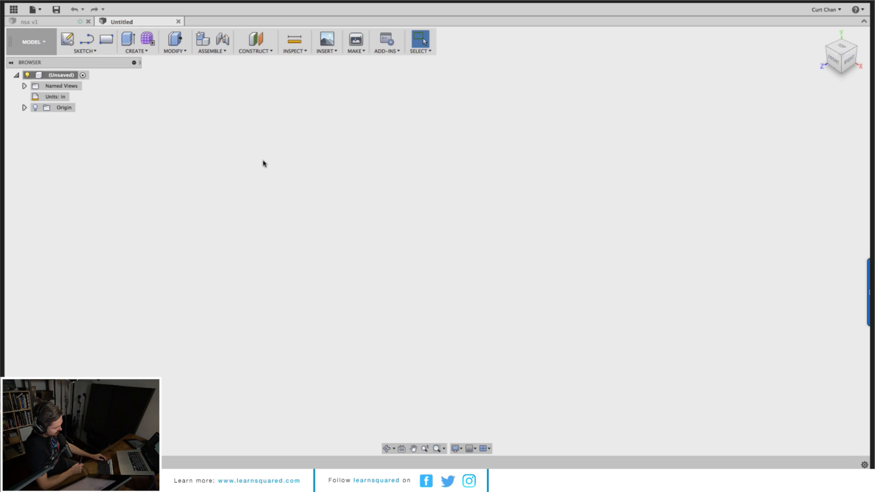
Step: Switch to the nsx design and inspect the car's MeshBody1 mesh body from a zoomed-out view
click(62, 25)
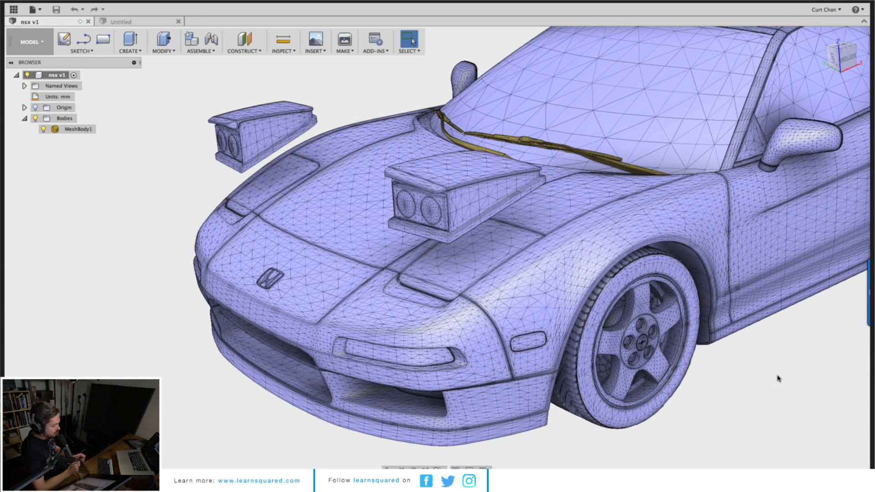
click(608, 197)
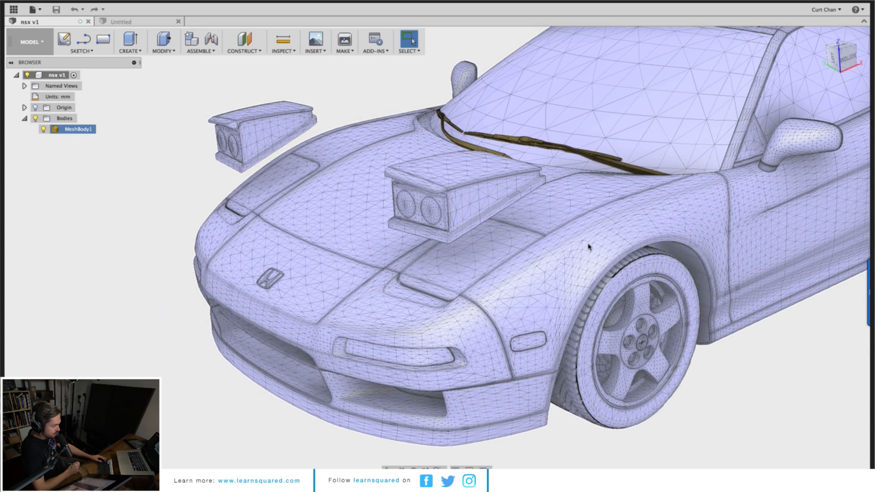
click(145, 274)
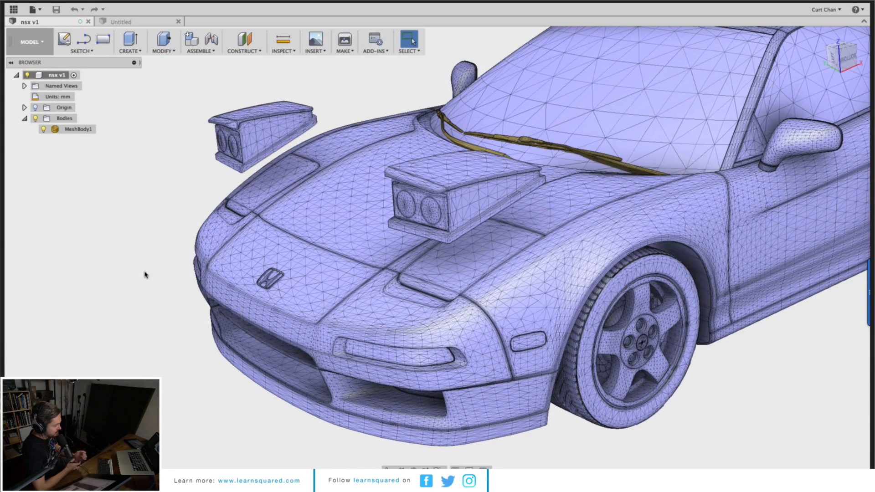
click(416, 309)
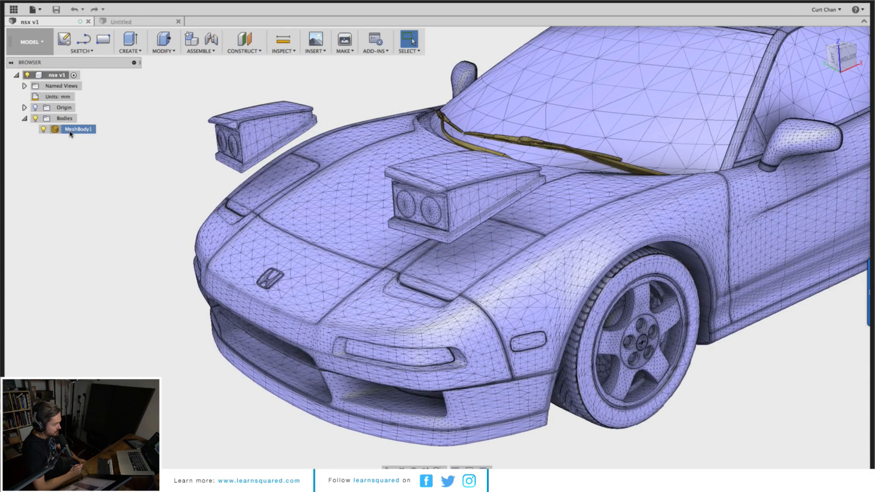
click(71, 131)
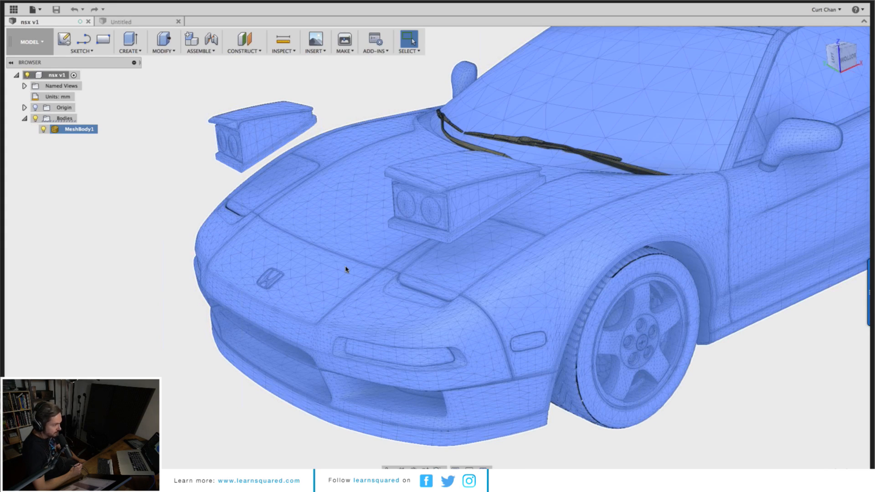
scroll(351, 271, down, 1)
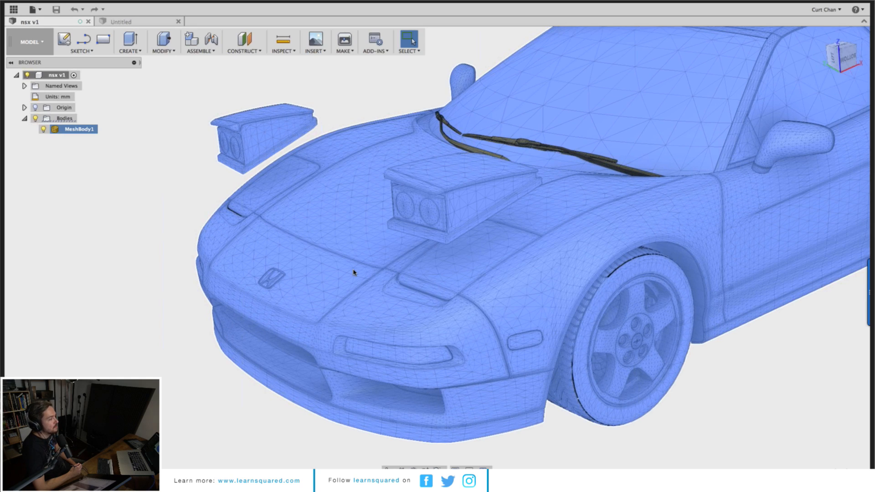
scroll(354, 273, down, 2)
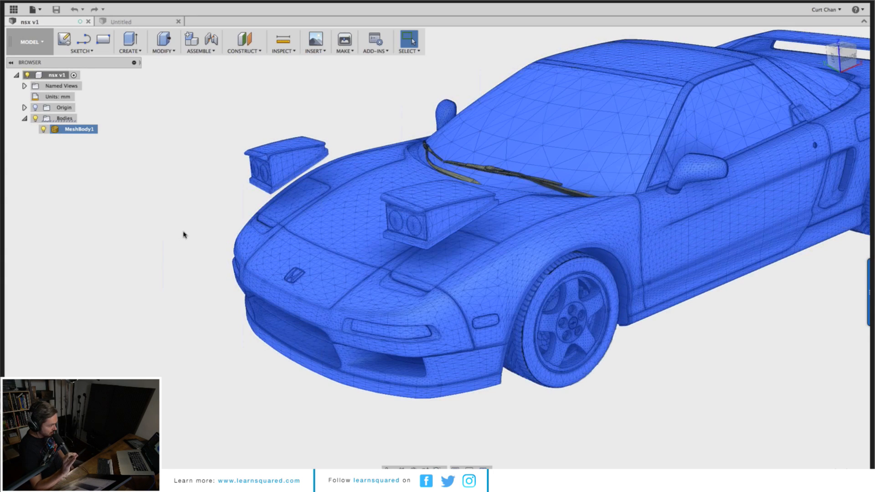
click(165, 230)
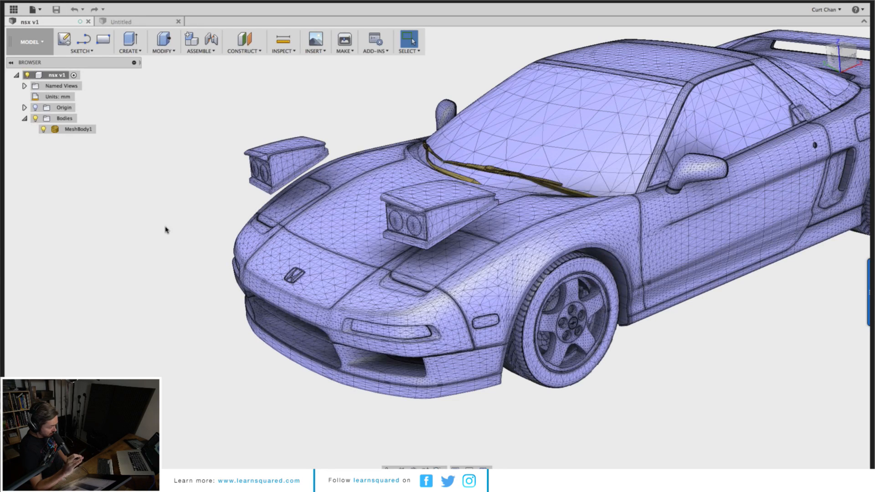
Step: Switch to ReMake and measure the car's overall length from front to rear bumper in inches
mouse_move(527, 456)
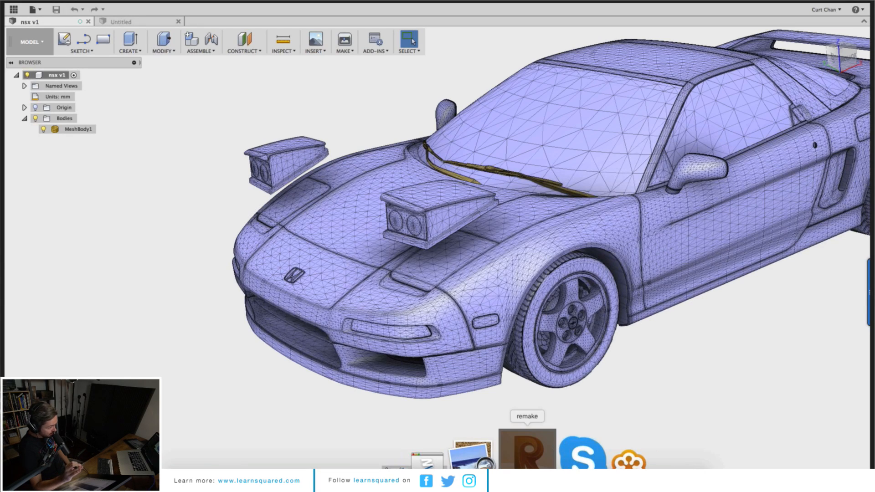
click(527, 449)
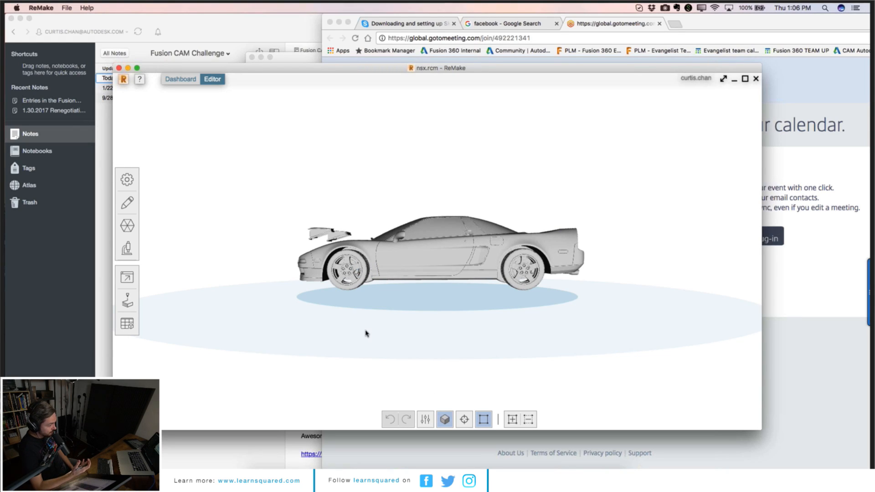
click(128, 206)
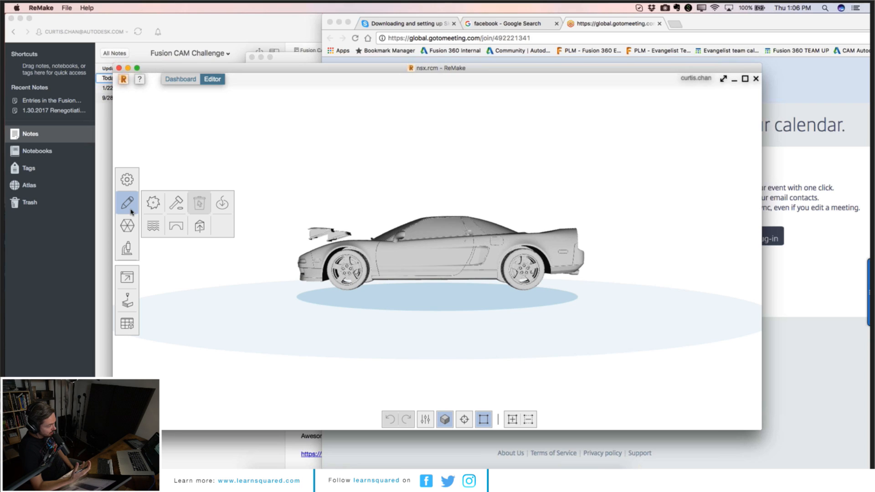
click(127, 248)
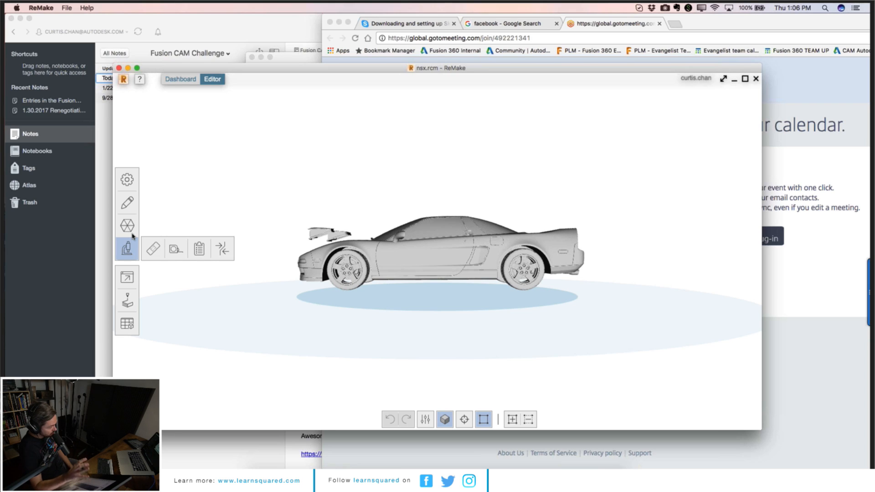
click(153, 249)
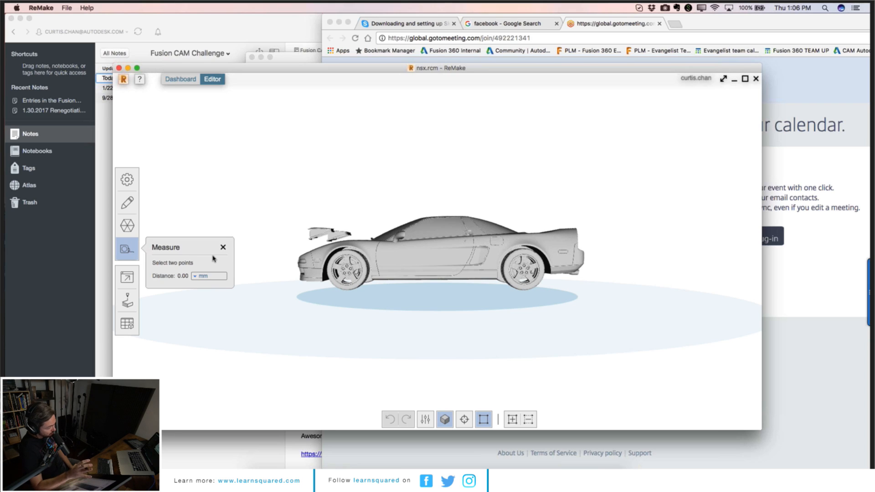
click(224, 276)
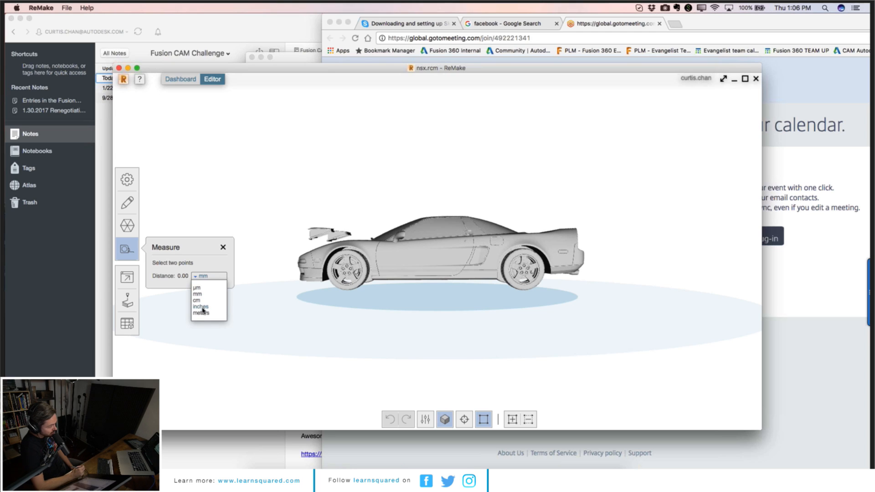
click(204, 307)
click(293, 267)
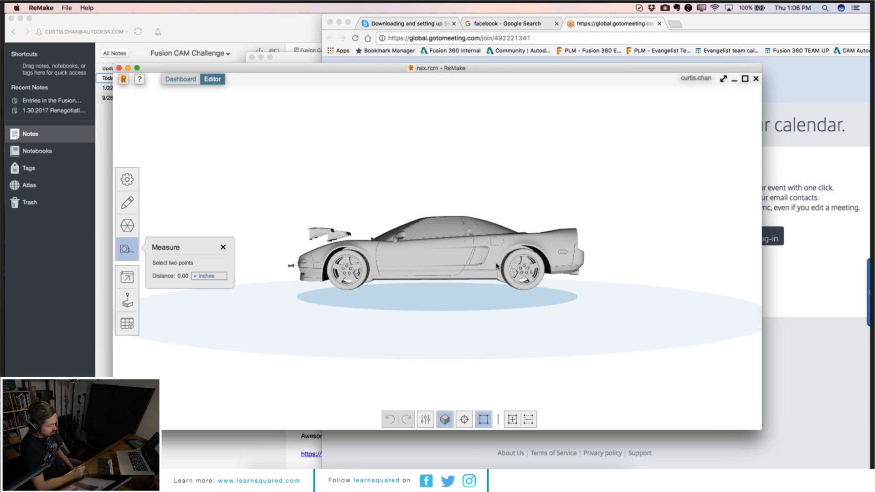
click(585, 259)
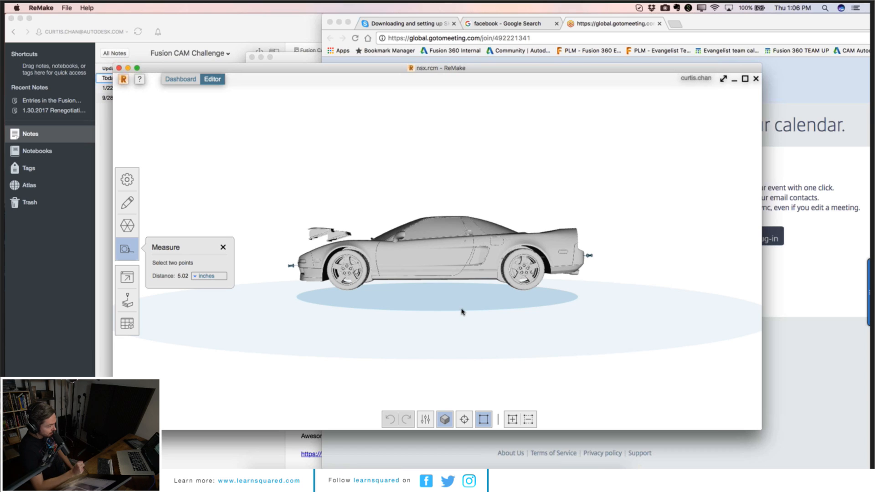
click(222, 248)
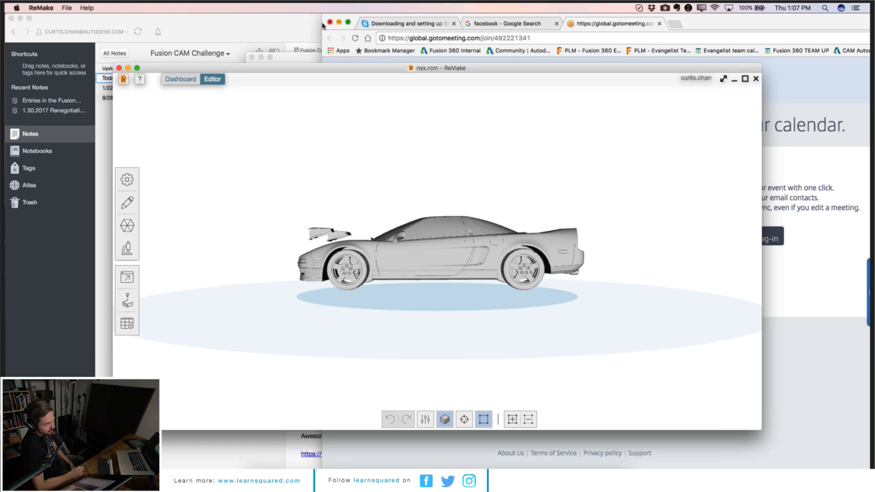
click(213, 43)
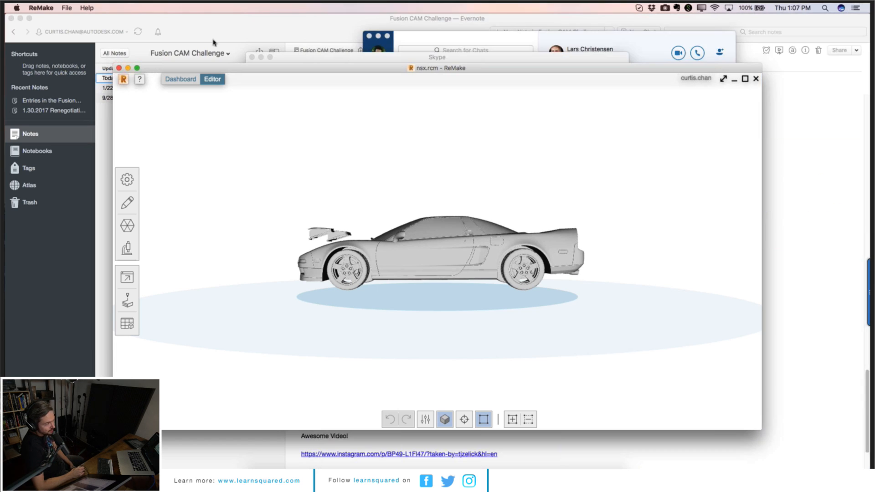
click(10, 21)
click(369, 36)
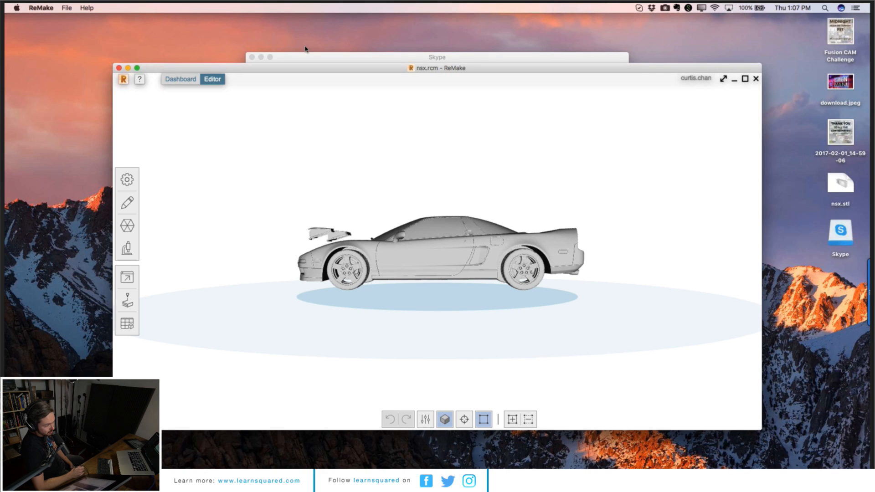
click(261, 58)
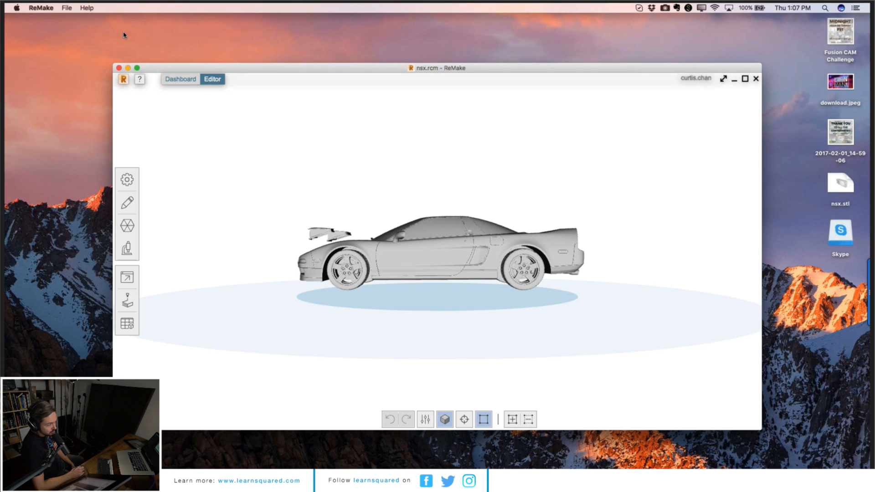
mouse_move(137, 68)
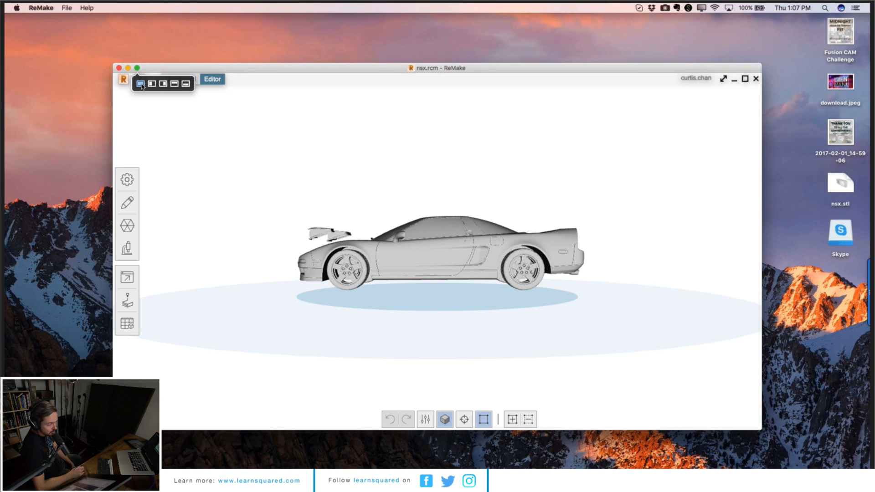
click(142, 84)
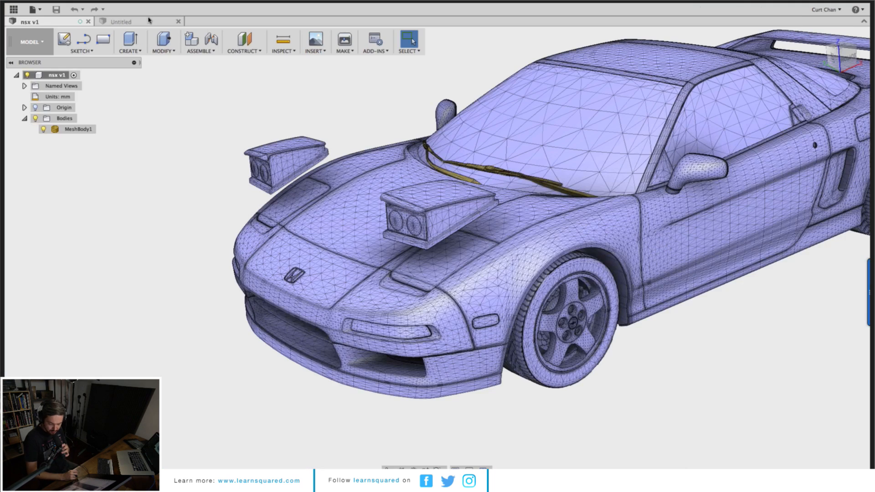
Step: Switch to the Untitled design and turn off design history capture for its root component
click(149, 20)
click(45, 45)
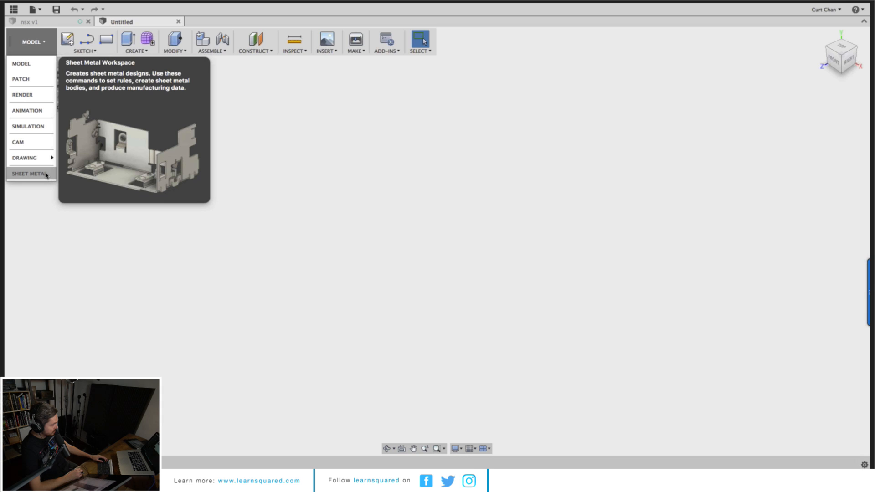
click(52, 267)
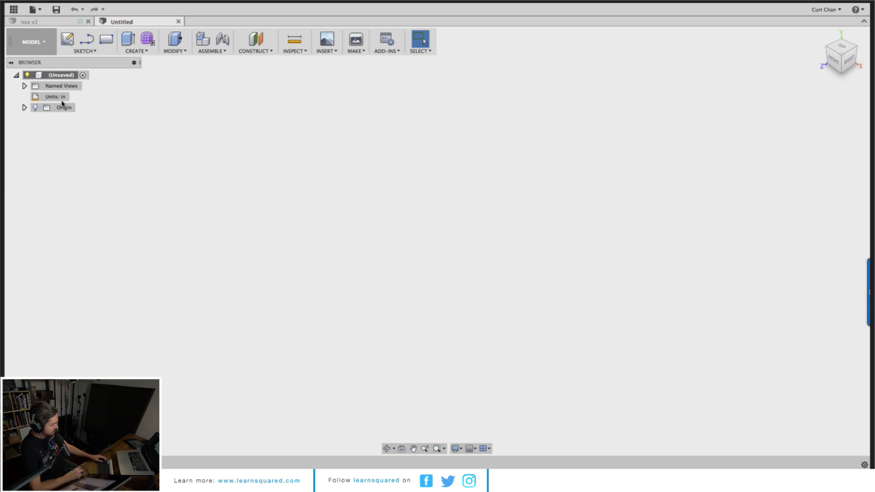
right_click(65, 75)
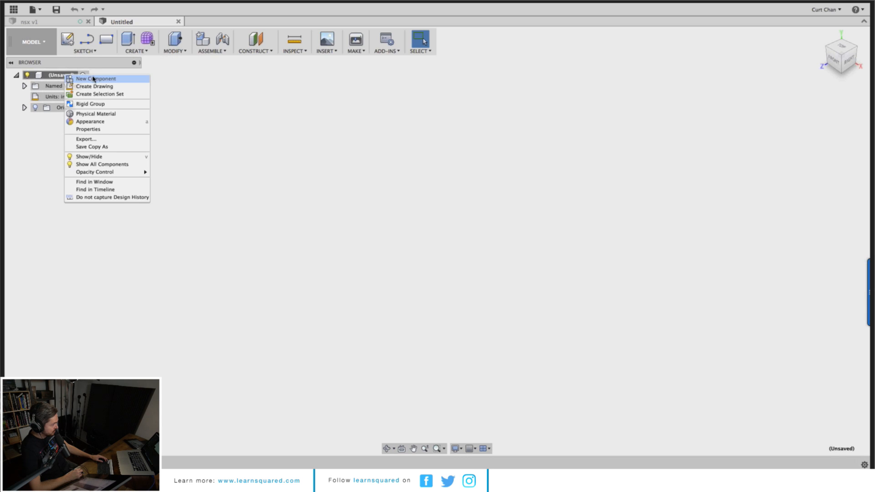
click(108, 198)
click(430, 242)
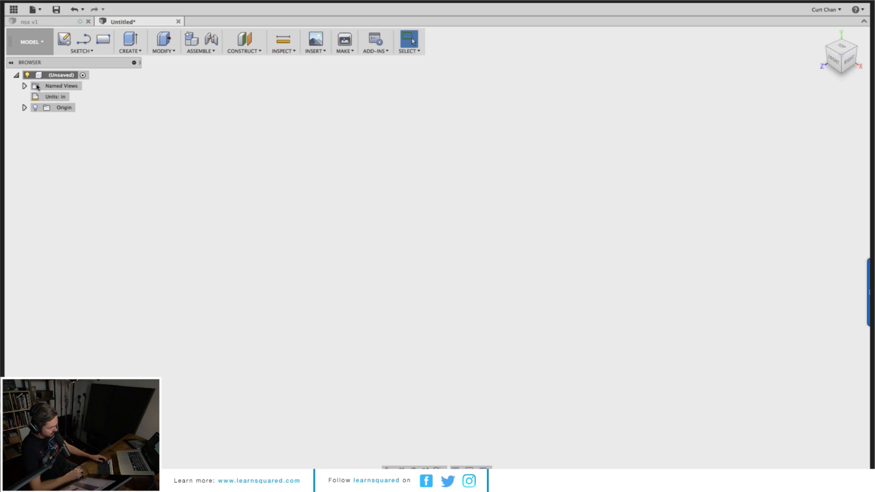
Step: Switch the Untitled design to the Mesh workspace and open its Modify commands
click(29, 43)
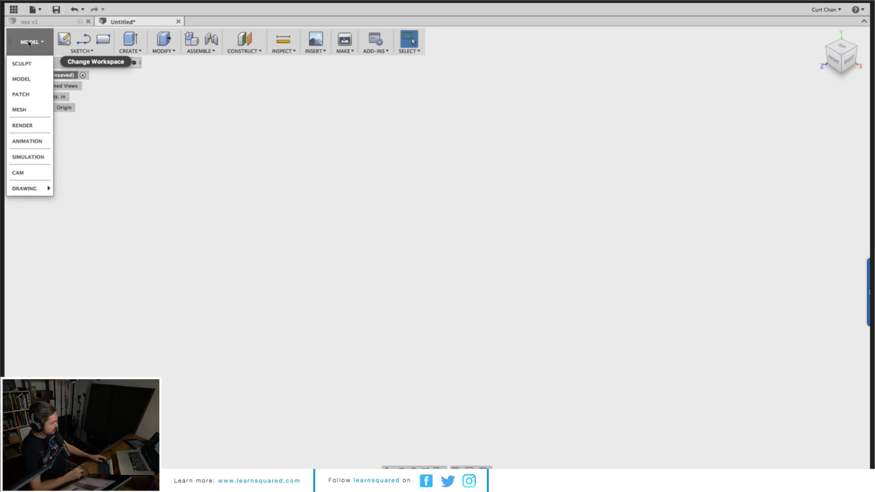
click(37, 110)
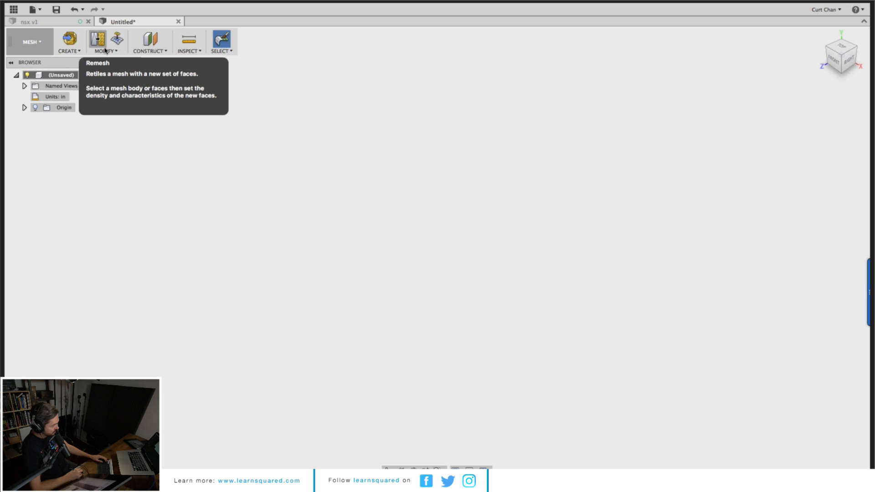
click(111, 52)
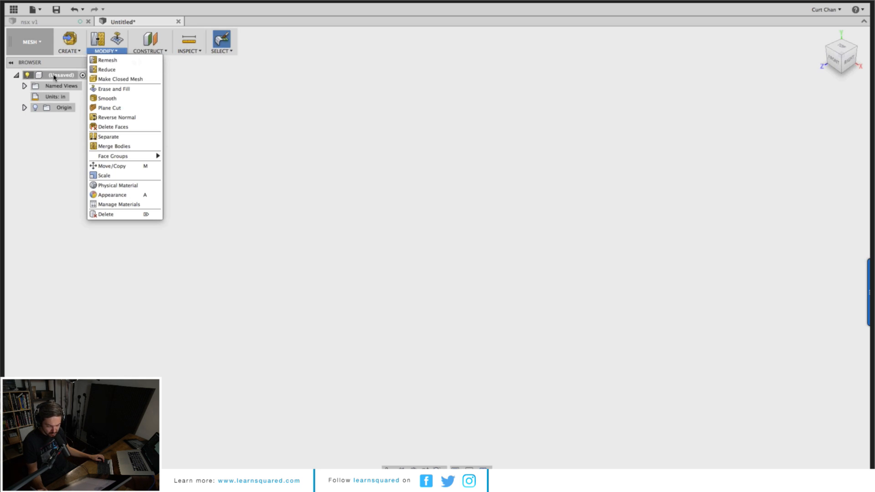
Step: Turn design history capture back on for the Untitled design's root component
click(55, 79)
right_click(55, 79)
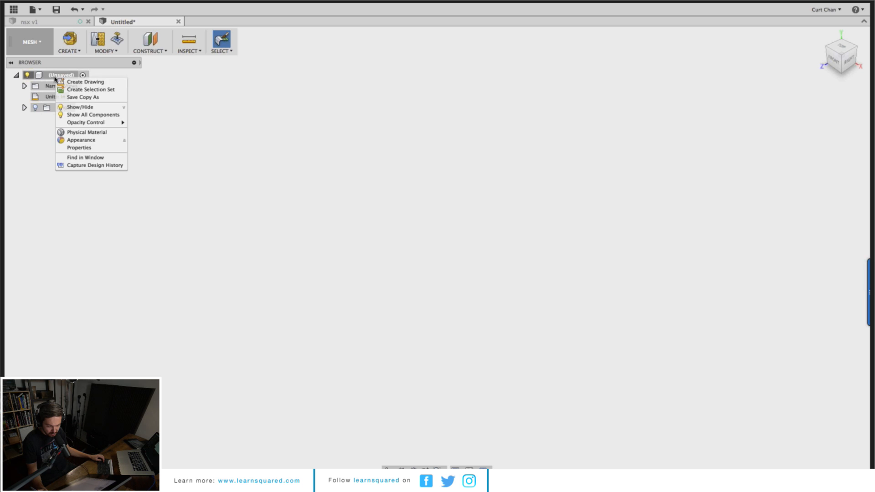
click(85, 165)
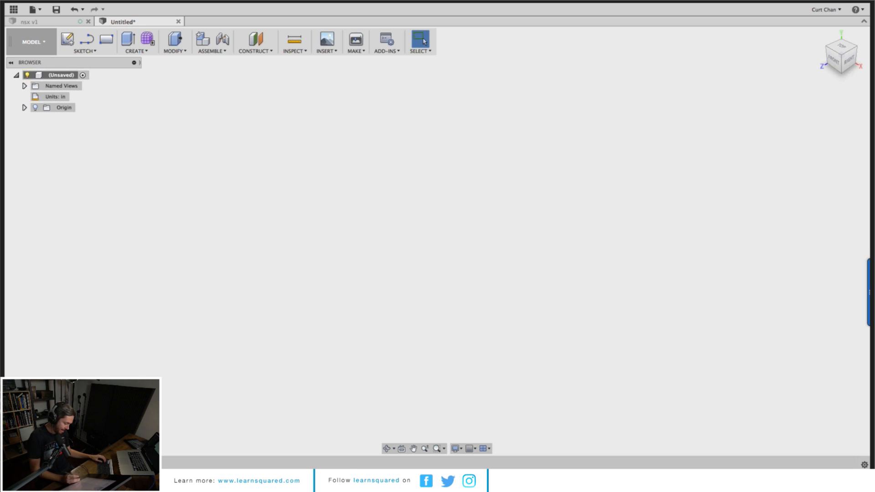
Step: Switch to the web browser, search for icon 4x4 and open the ICON 4x4 website
click(289, 456)
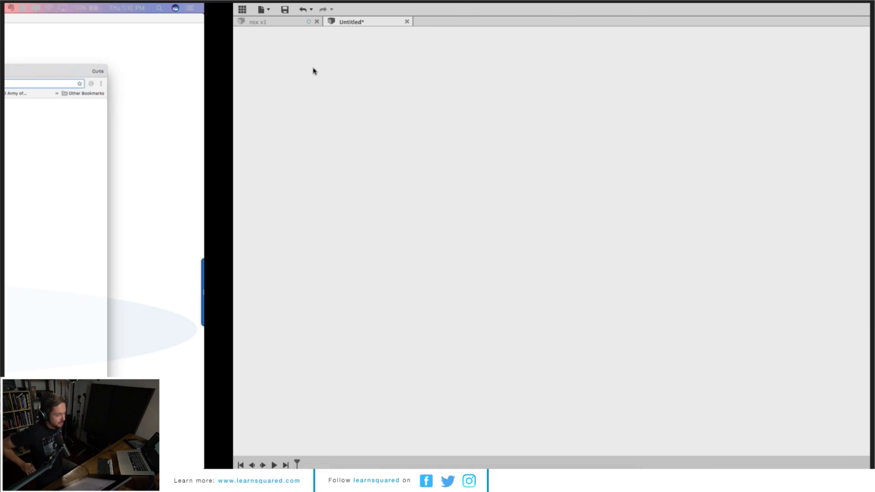
text(ico)
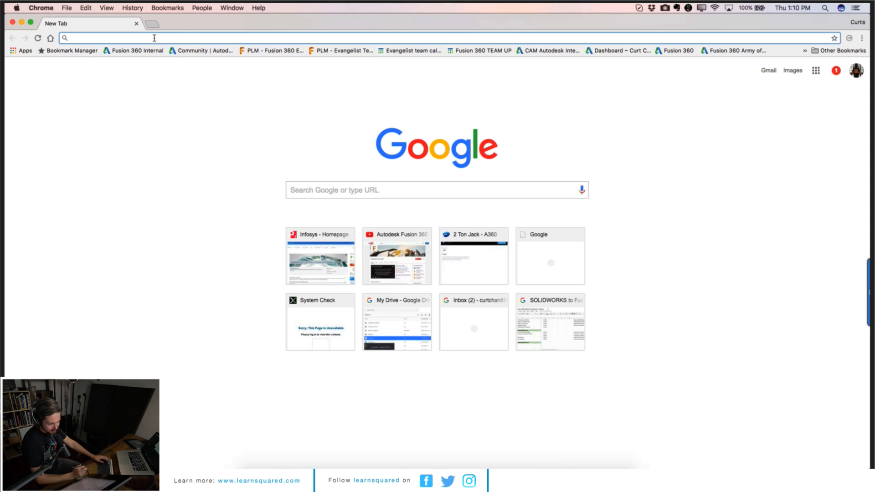
text(n 4x4)
key(Return)
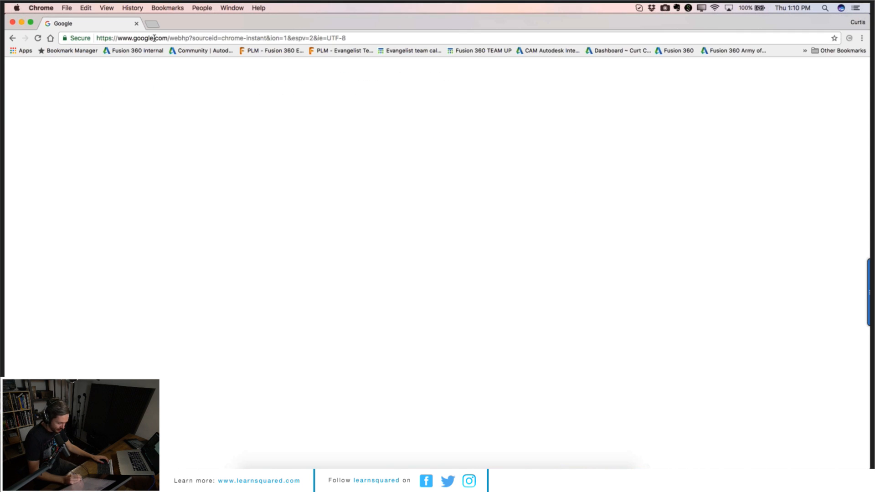
click(164, 142)
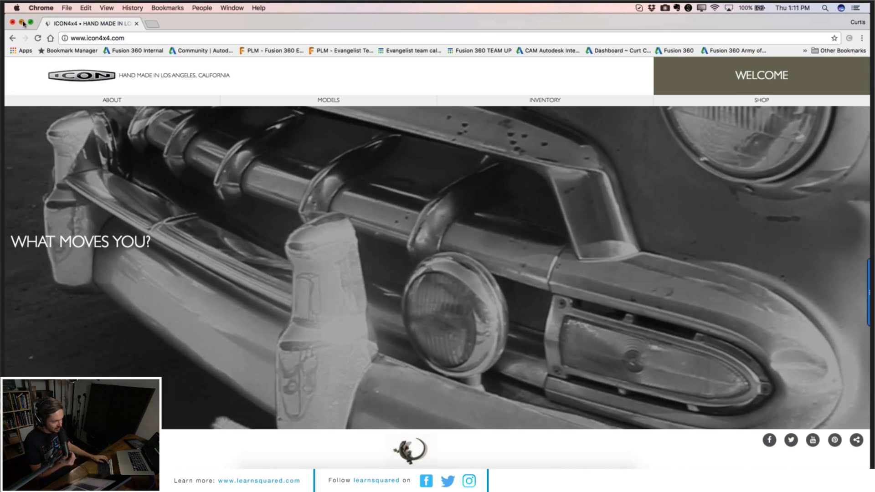
Step: Browse the ICON models to the ICON BR page and preview its gloss finish
click(542, 479)
click(282, 454)
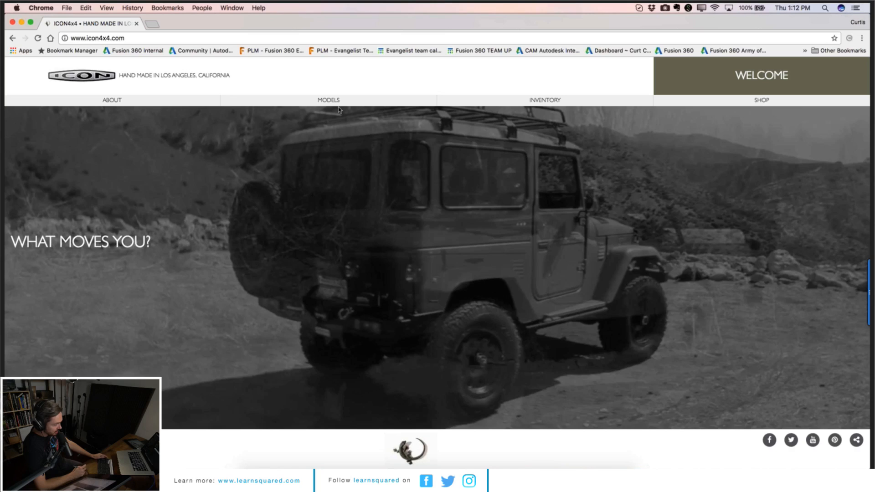
mouse_move(336, 103)
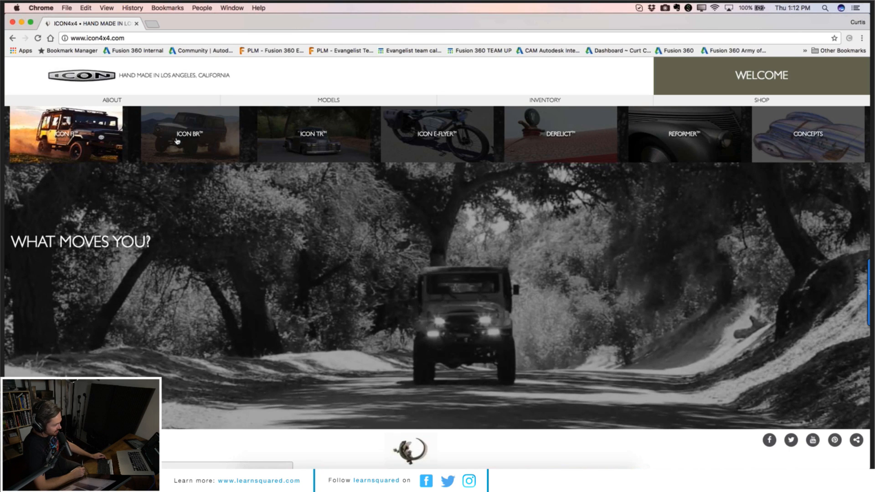
click(201, 142)
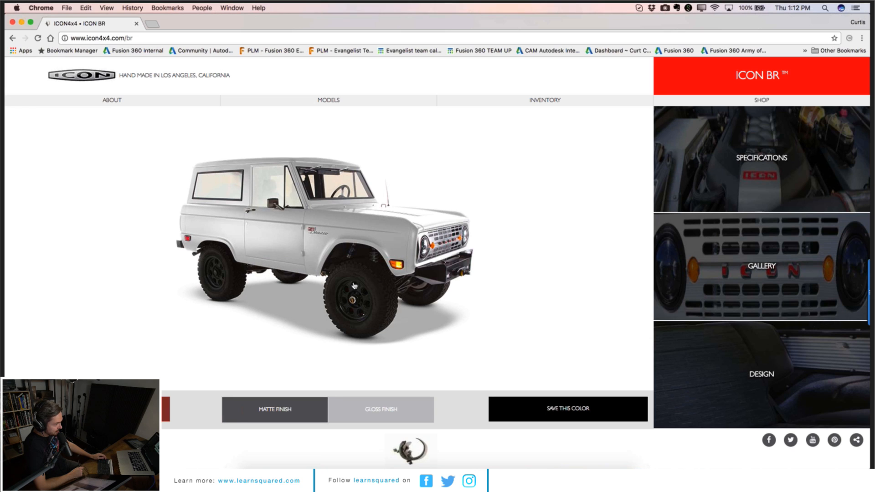
click(397, 410)
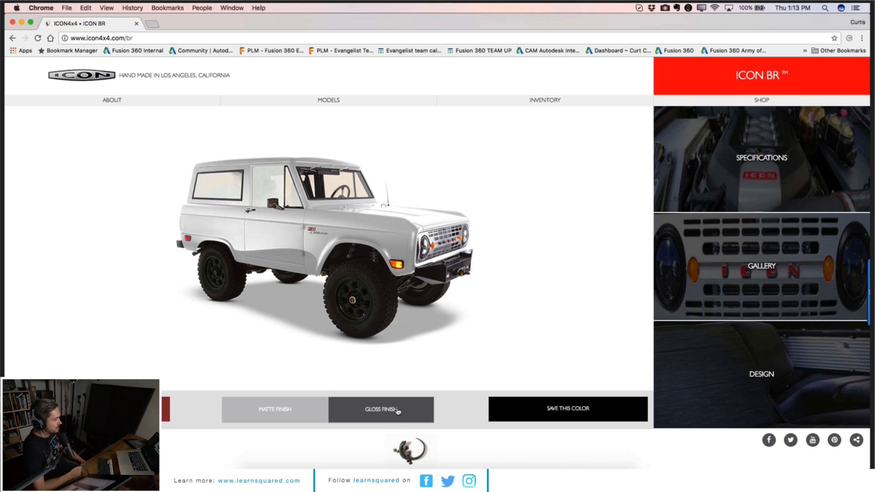
Step: Return to the nsx design and launch the Flume app through Spotlight search
click(470, 451)
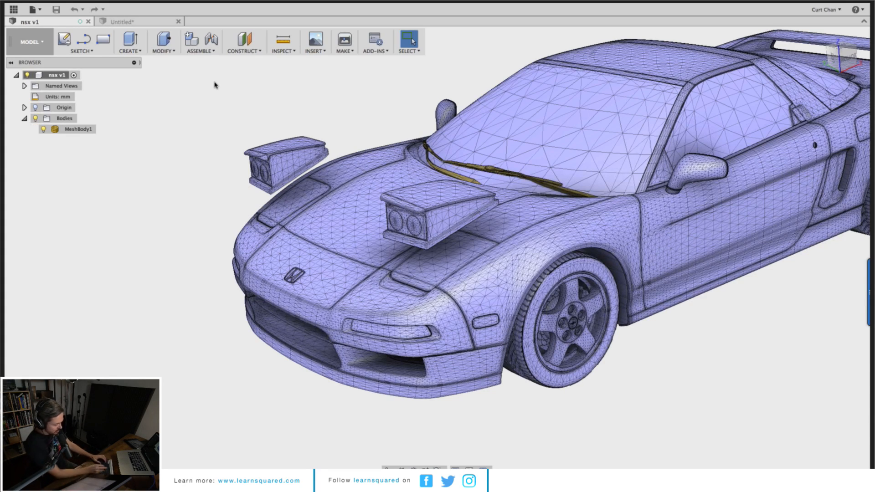
mouse_move(481, 483)
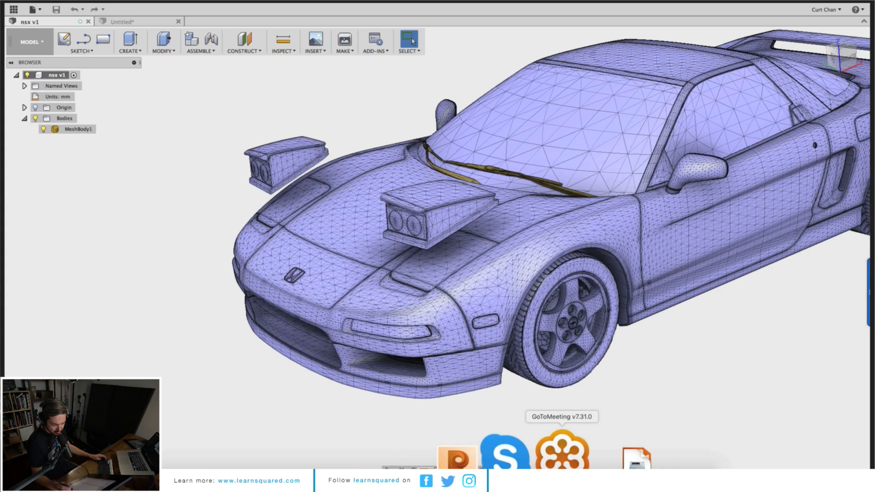
key(super+space)
text(flu)
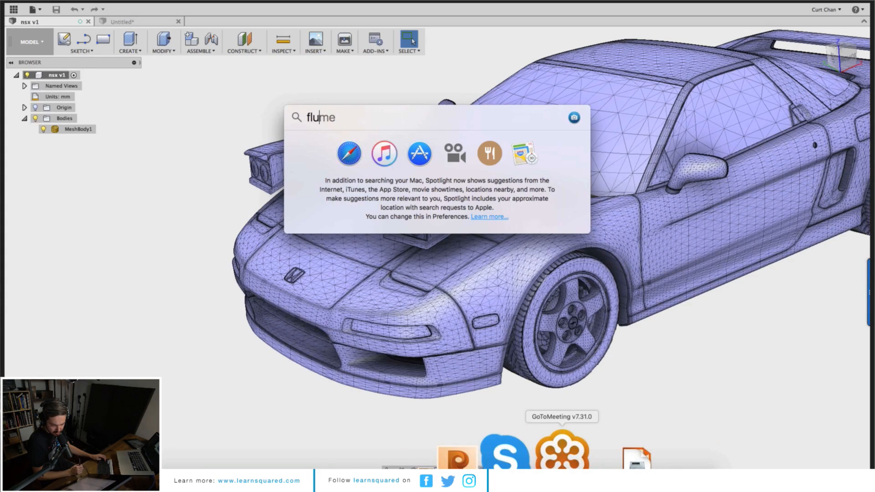
key(Return)
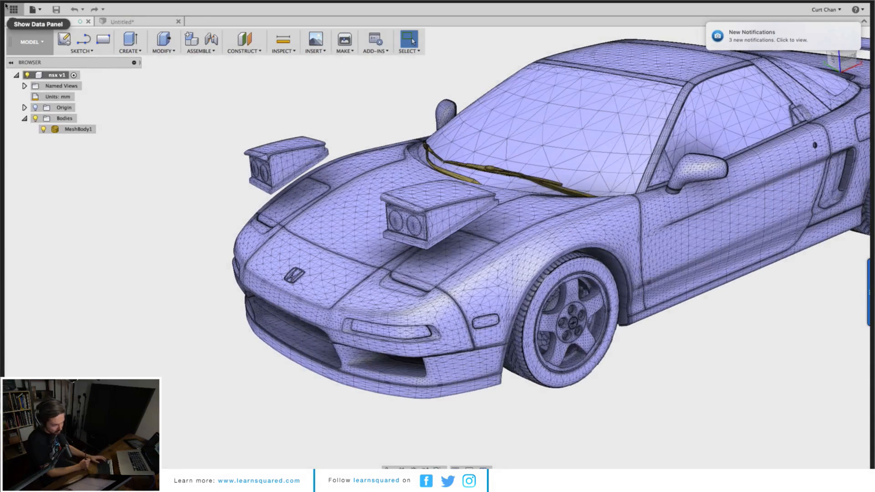
Step: Scroll through the posts of the Flume profile feed
click(29, 19)
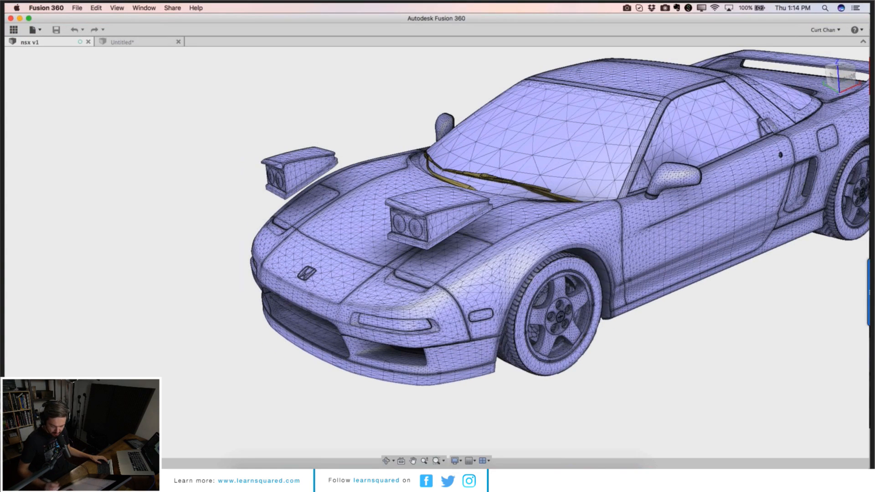
drag(869, 109, 739, 112)
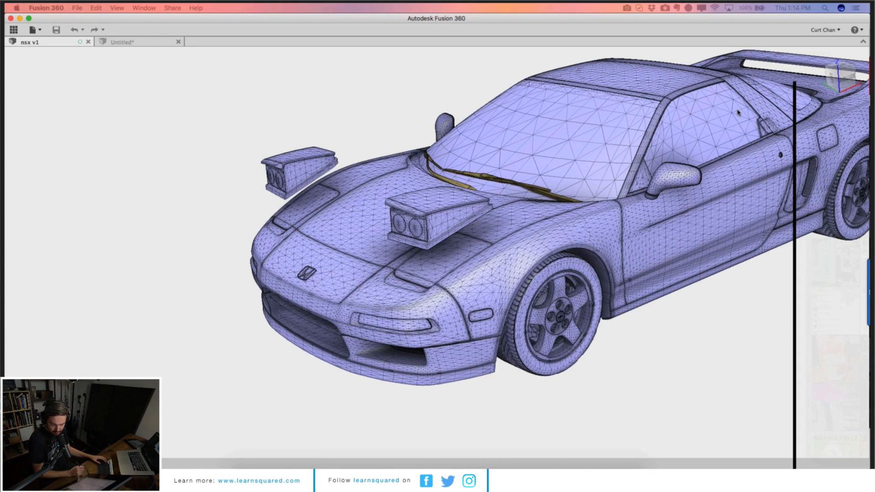
scroll(479, 283, down, 3)
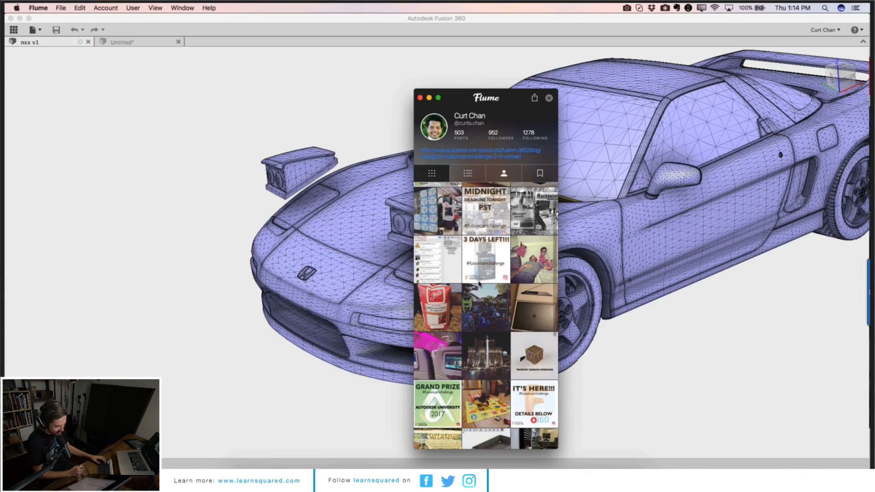
scroll(480, 284, down, 5)
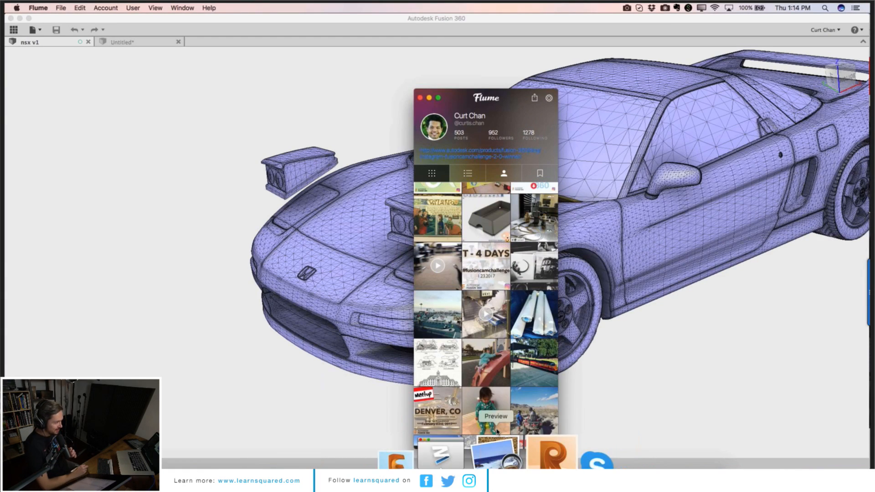
Step: Search Flume for 3DPicasso, then clear the search field
mouse_move(496, 442)
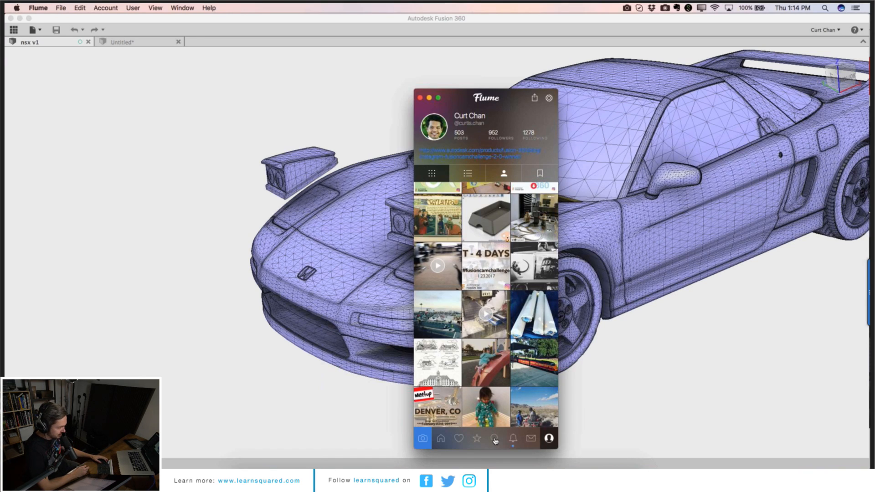
click(495, 439)
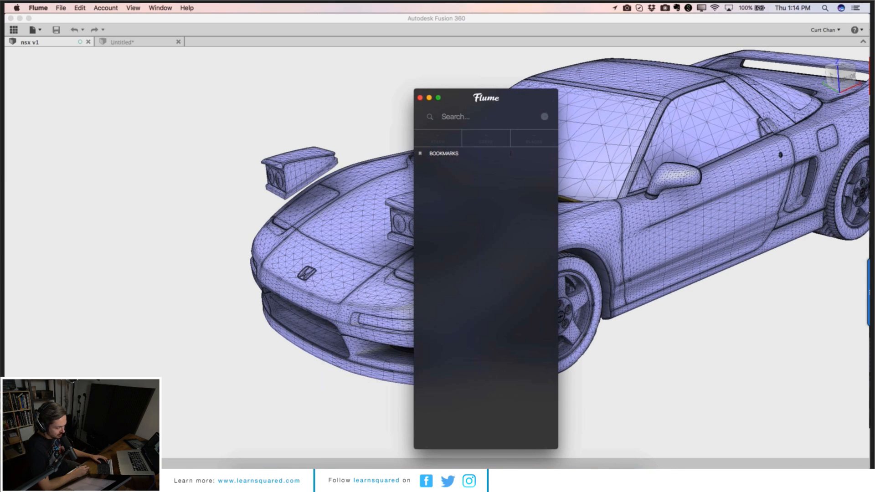
text(3dp)
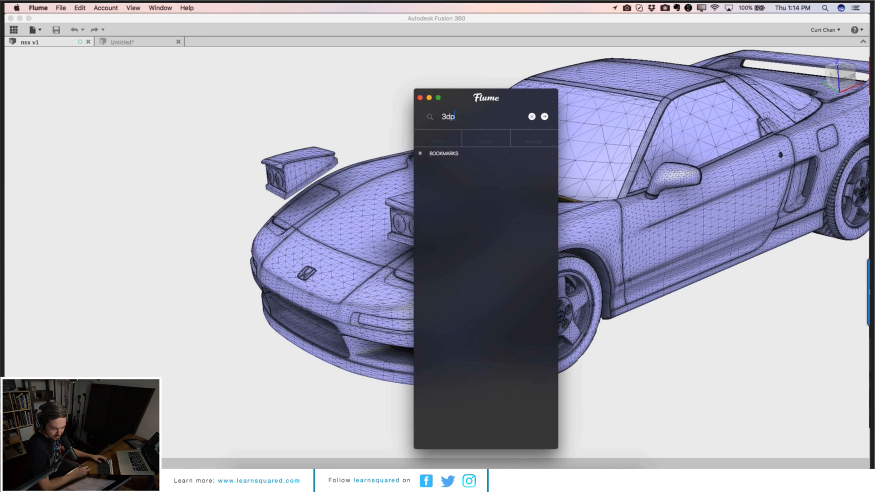
text(is)
key(BackSpace)
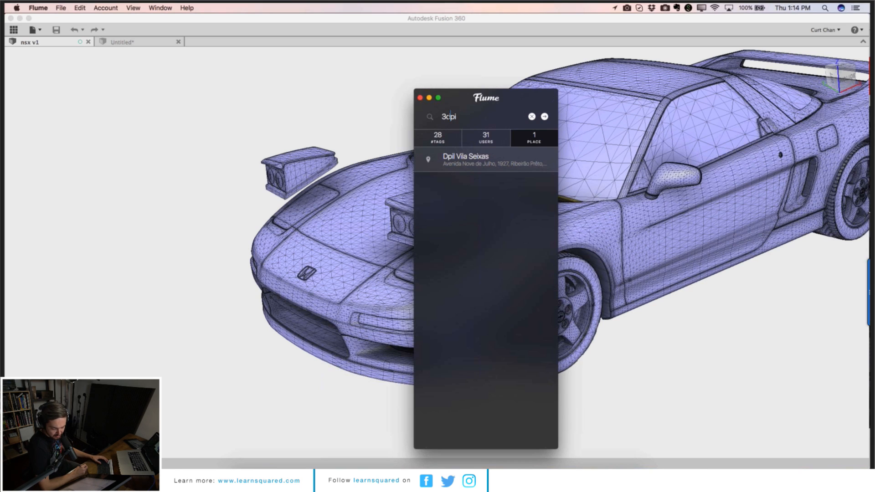
drag(448, 116, 456, 117)
text(DPicasso)
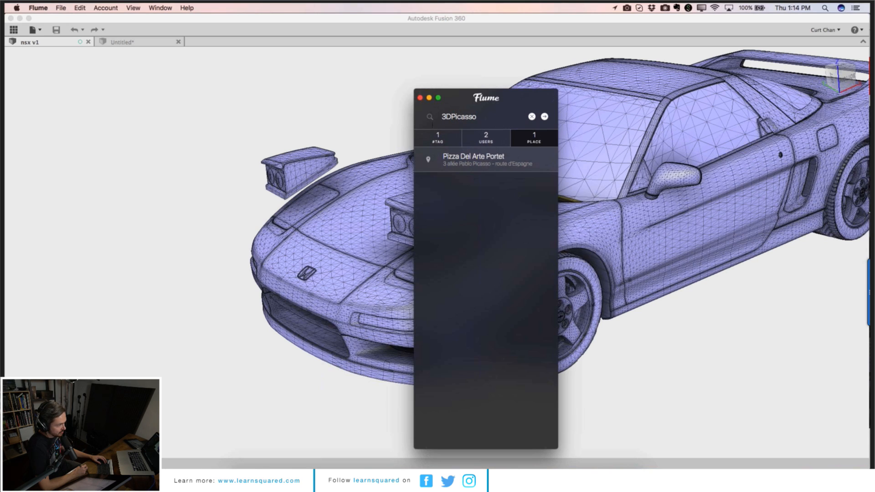
click(531, 117)
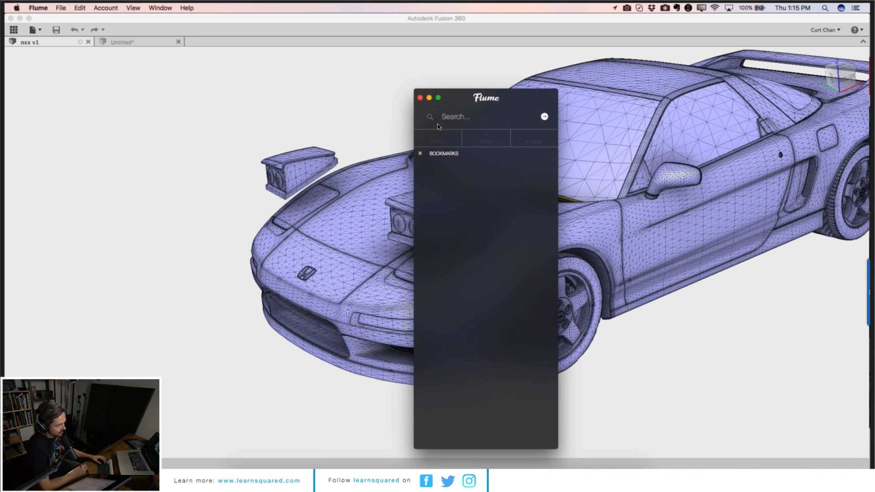
mouse_move(492, 201)
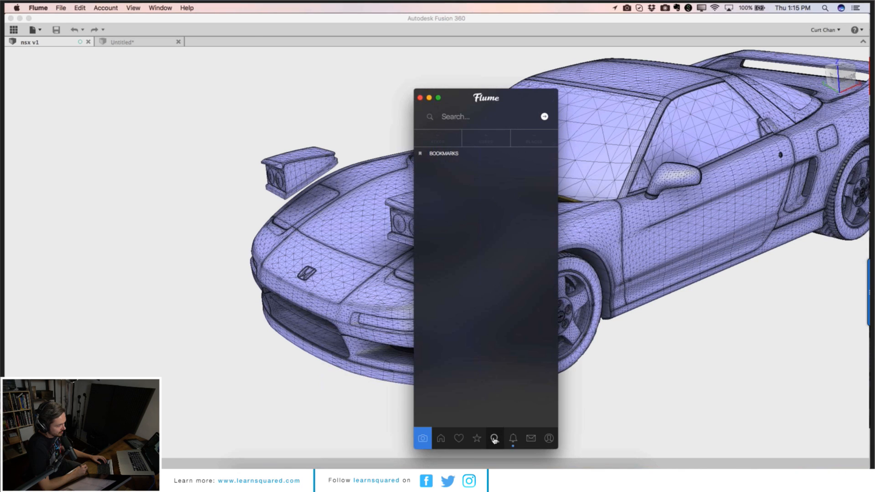
click(486, 124)
text(3d)
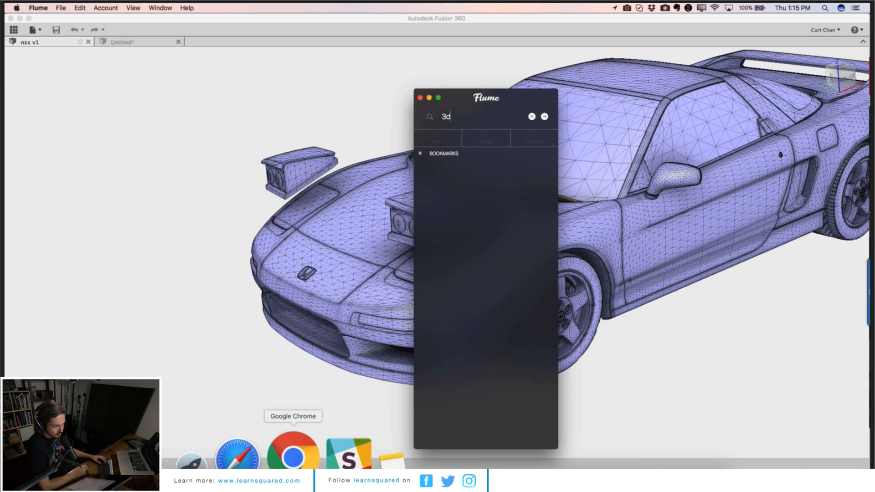
Step: Switch to the web browser, search for instagram and open the Instagram website
click(293, 456)
click(406, 39)
text(ins)
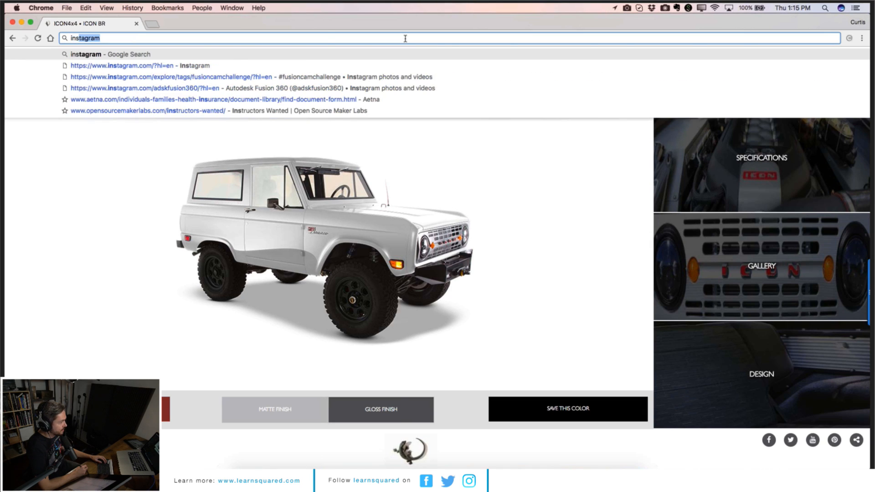
key(Return)
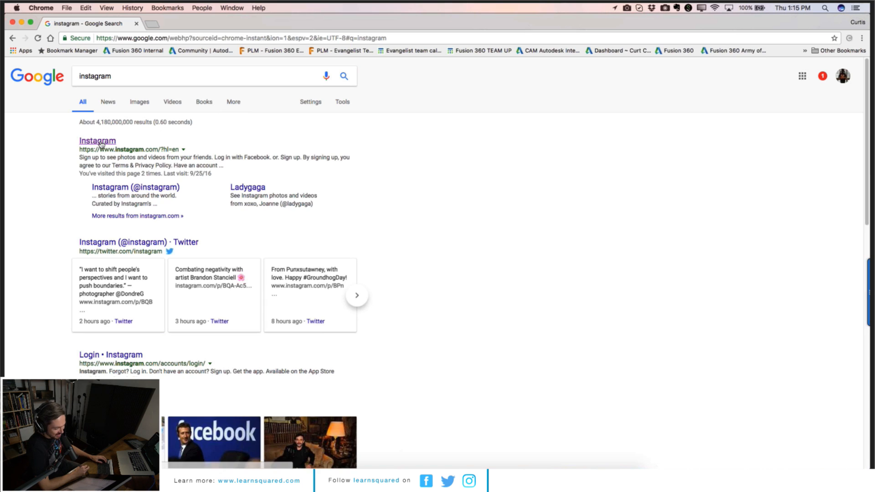
click(100, 142)
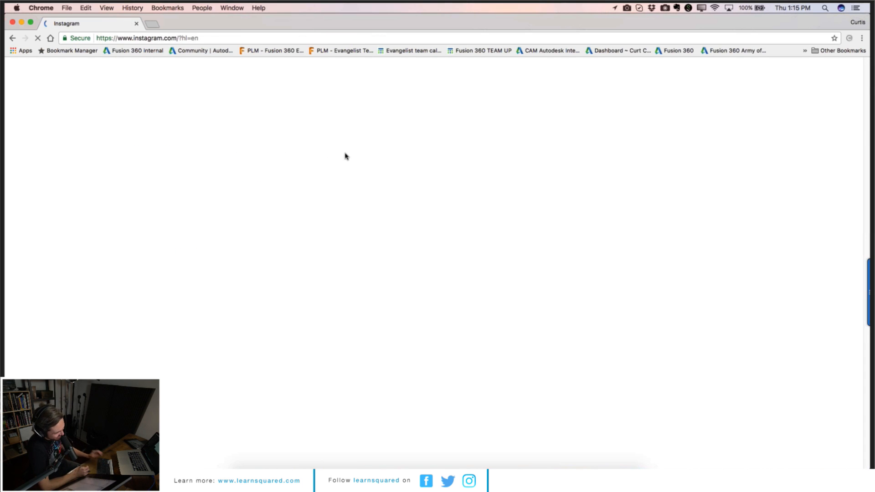
Step: Search Instagram for the 3D artist's account and open its profile
click(439, 75)
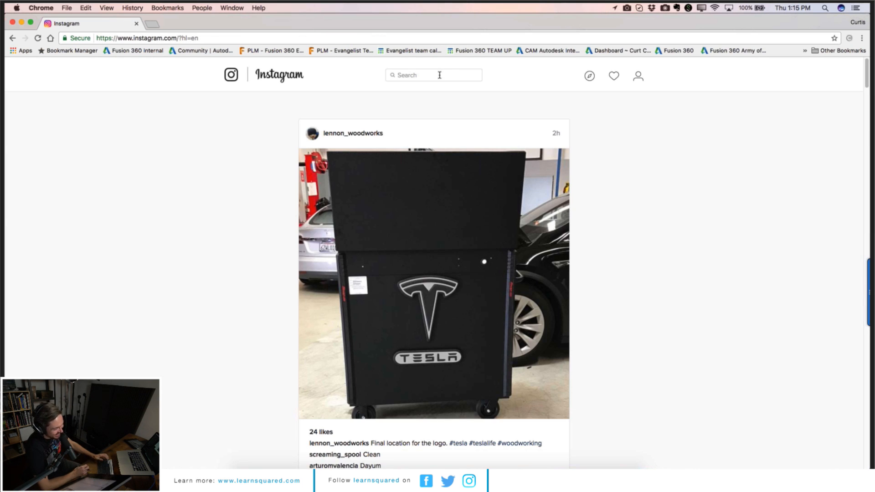
text(3d)
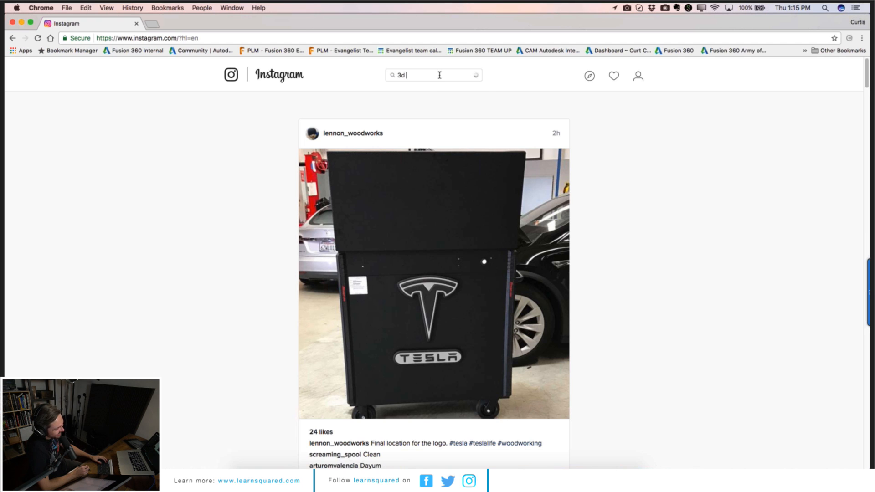
text( pi)
click(450, 135)
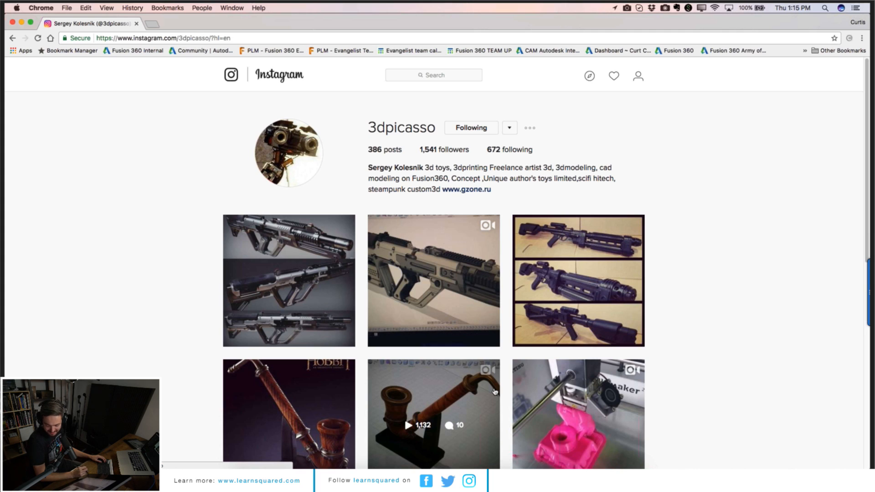
Step: Scroll through the 3dpicasso Instagram posts, opening one blaster rifle post and closing it again
scroll(494, 387, down, 1)
scroll(494, 387, down, 3)
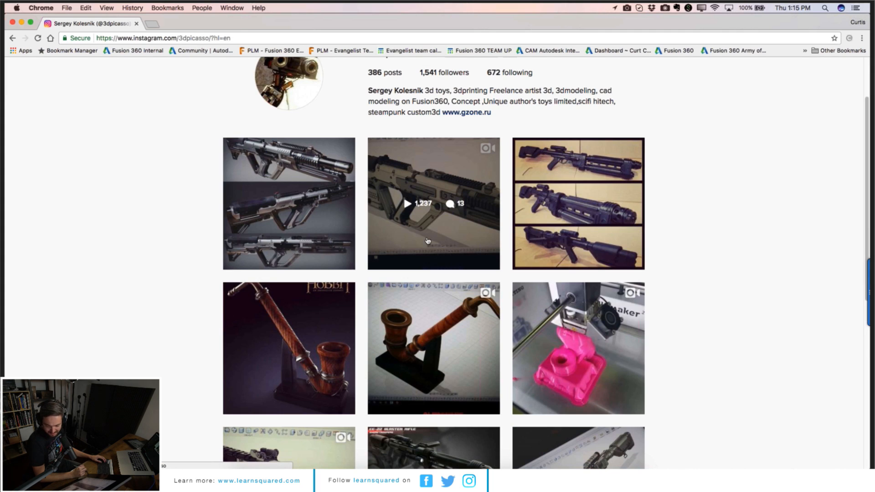
scroll(431, 246, down, 4)
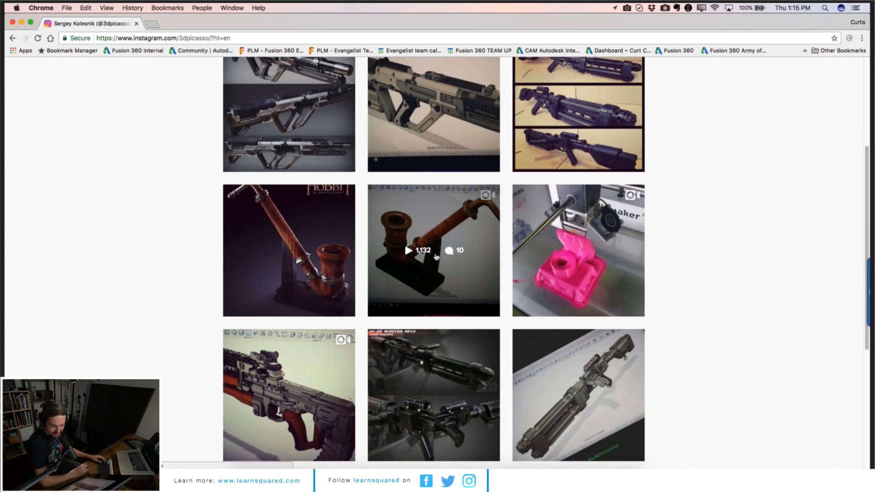
scroll(436, 256, down, 6)
click(517, 323)
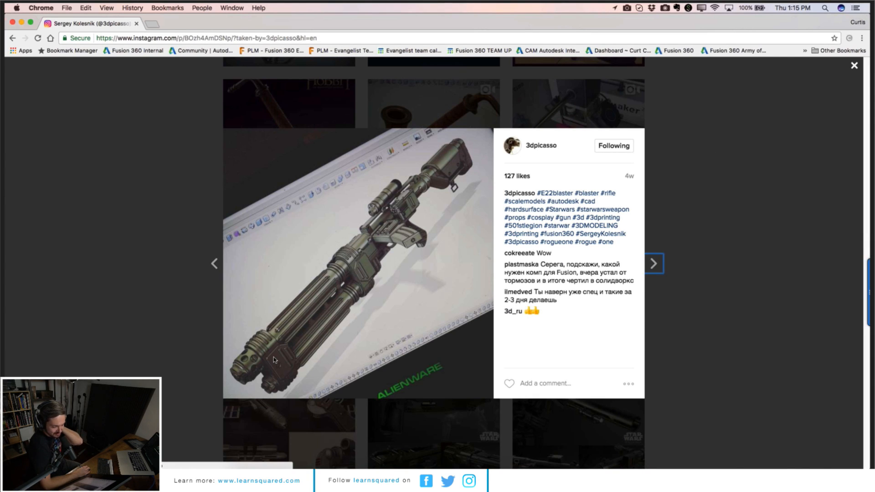
click(855, 67)
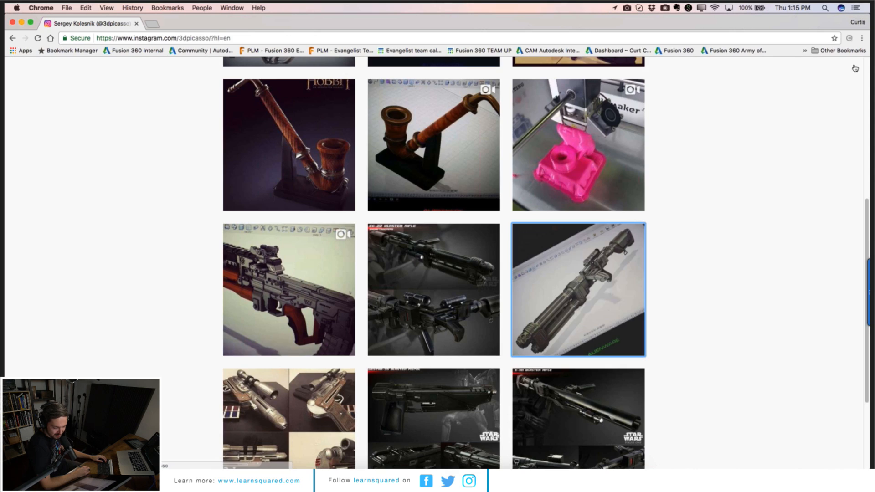
scroll(550, 279, down, 5)
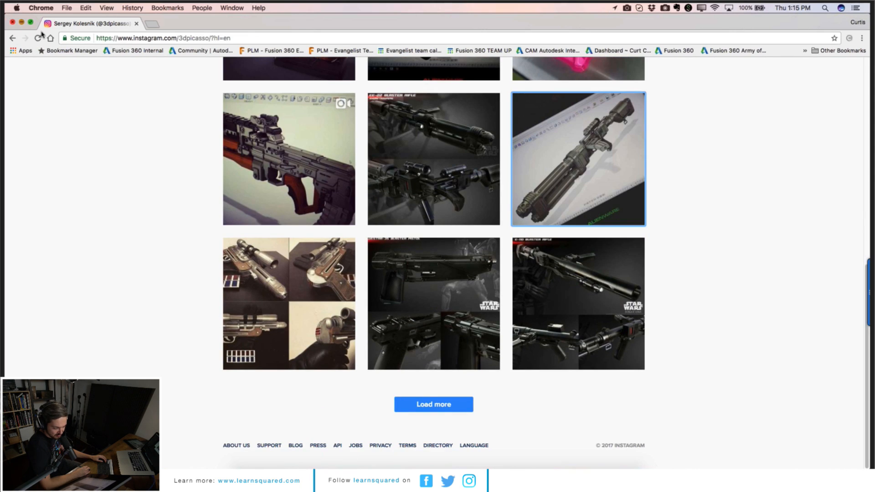
click(21, 22)
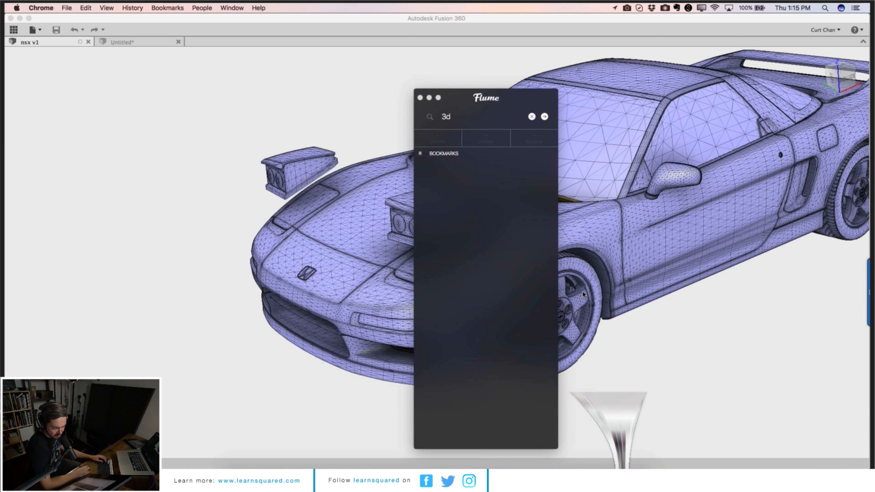
click(583, 294)
click(277, 456)
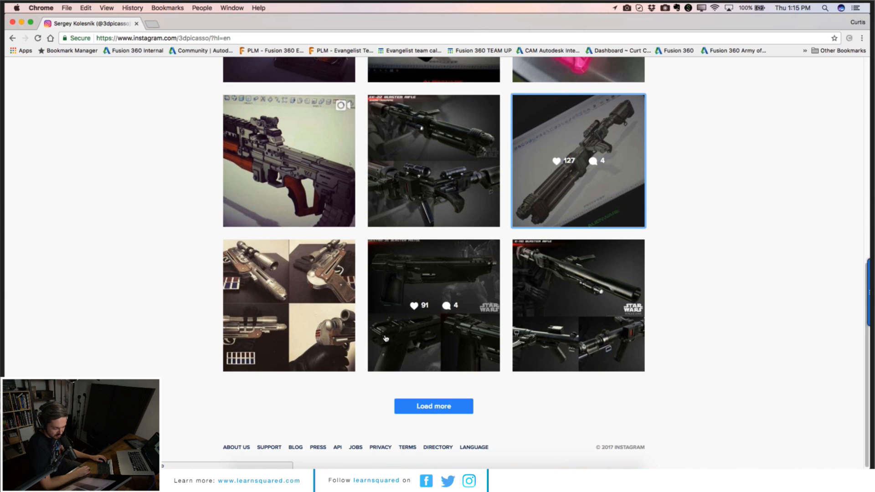
Step: Open the artist's linked website gzone.ru from the profile bio, then close its tab
scroll(463, 193, up, 10)
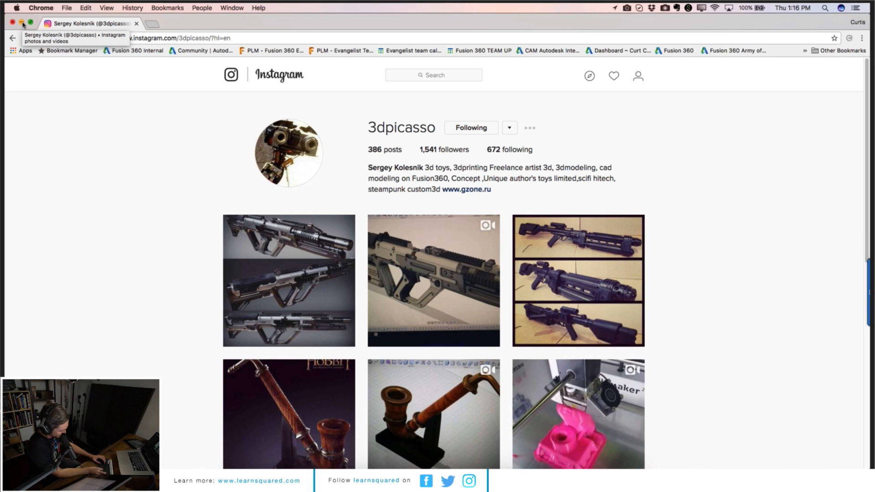
click(478, 189)
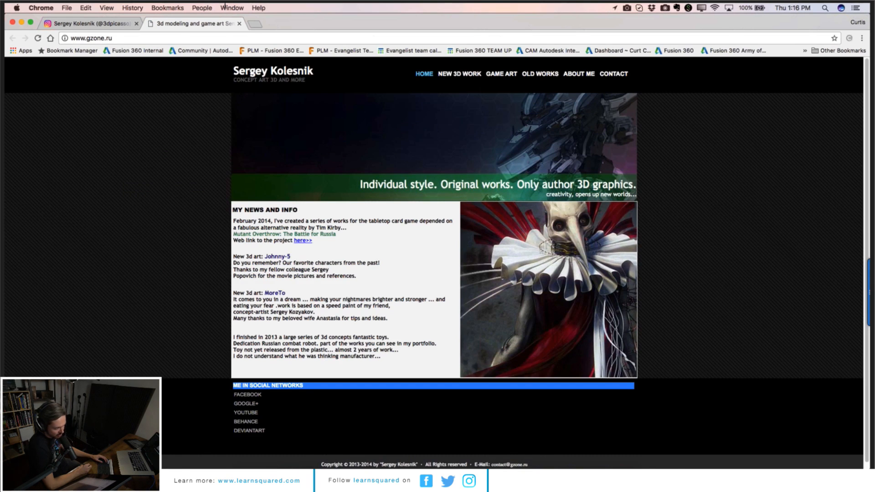
click(240, 23)
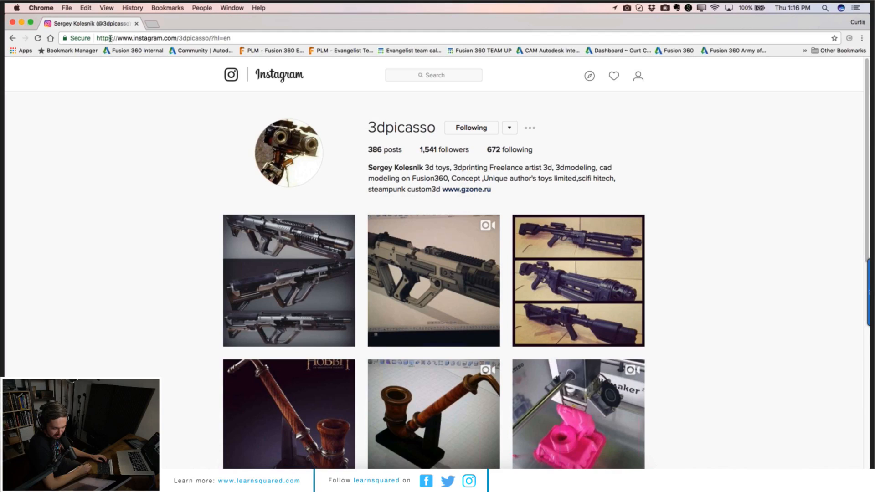
Step: Minimize the browser and switch to ReMake with the NSX mesh file open
click(21, 23)
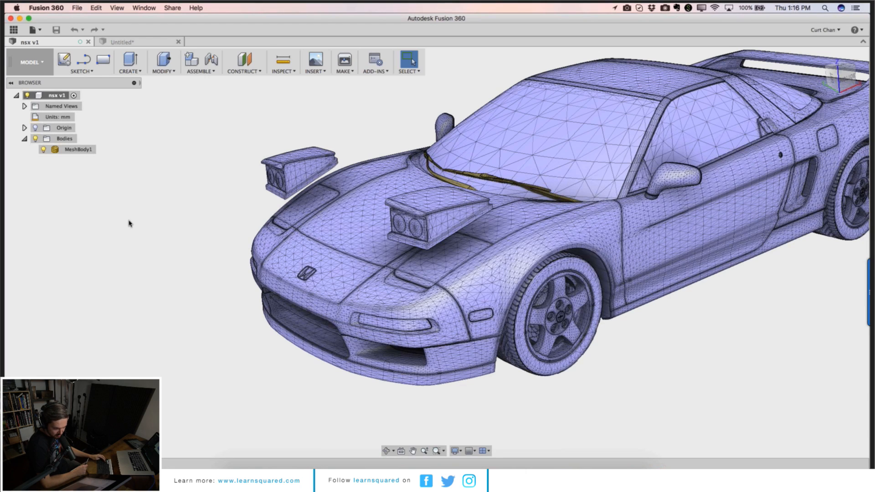
mouse_move(525, 474)
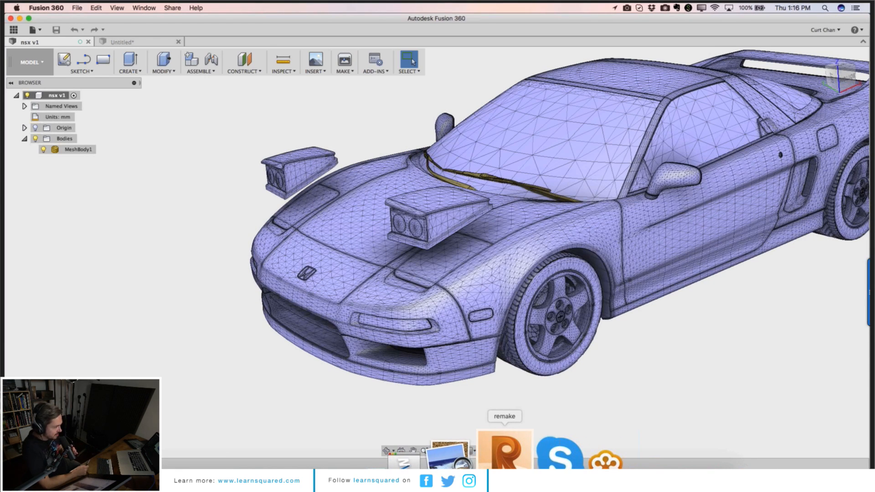
click(505, 453)
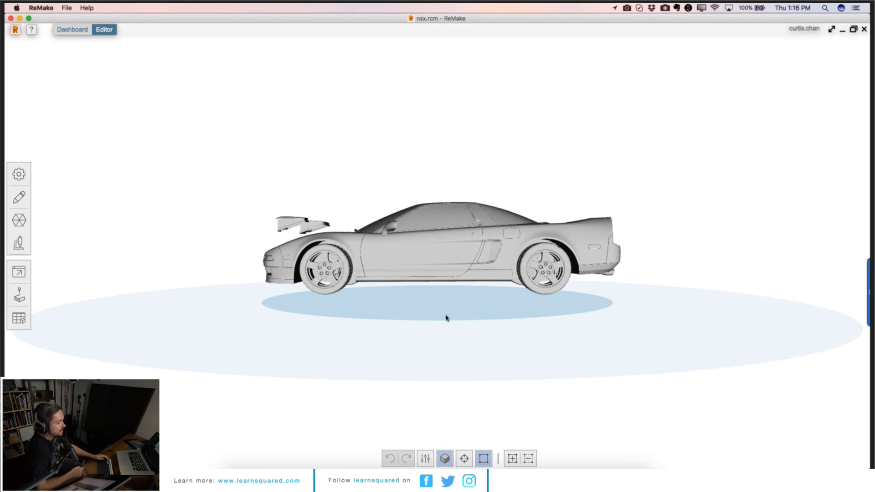
Step: Zoom and pan around the NSX mesh in ReMake and bring up its transform gizmo
scroll(454, 340, up, 5)
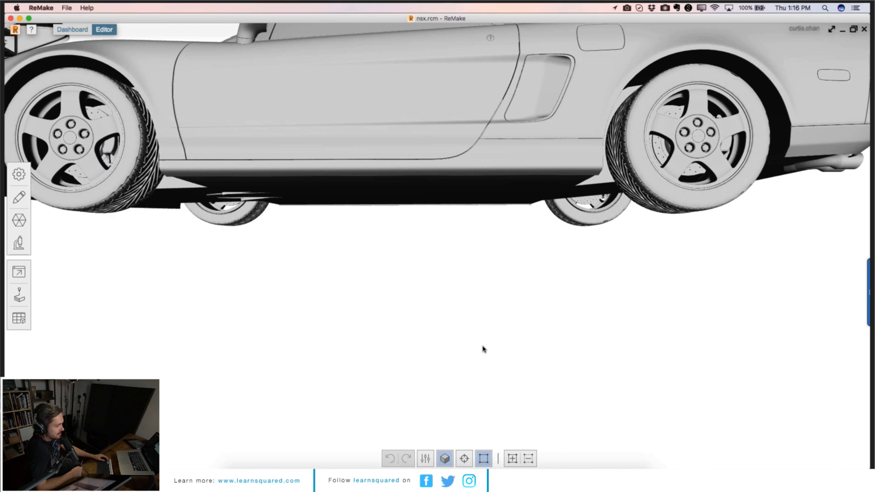
right_drag(485, 350, 455, 427)
click(425, 458)
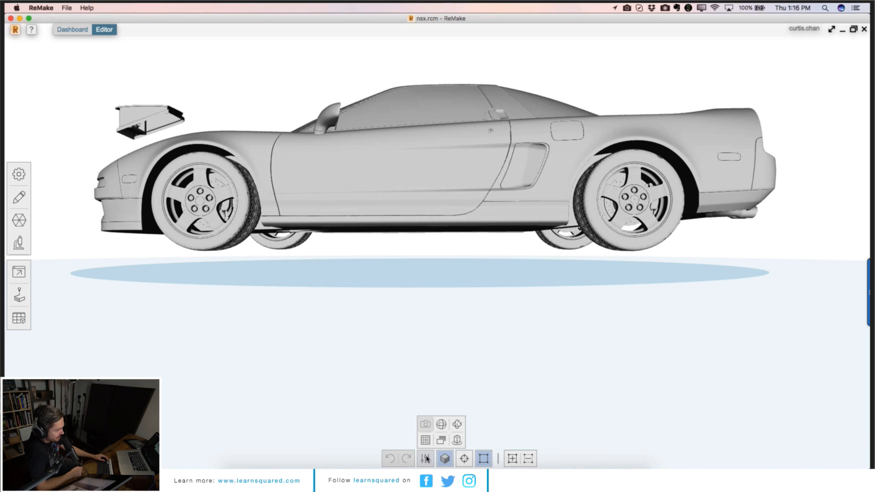
click(457, 425)
drag(411, 273, 499, 341)
scroll(437, 159, down, 2)
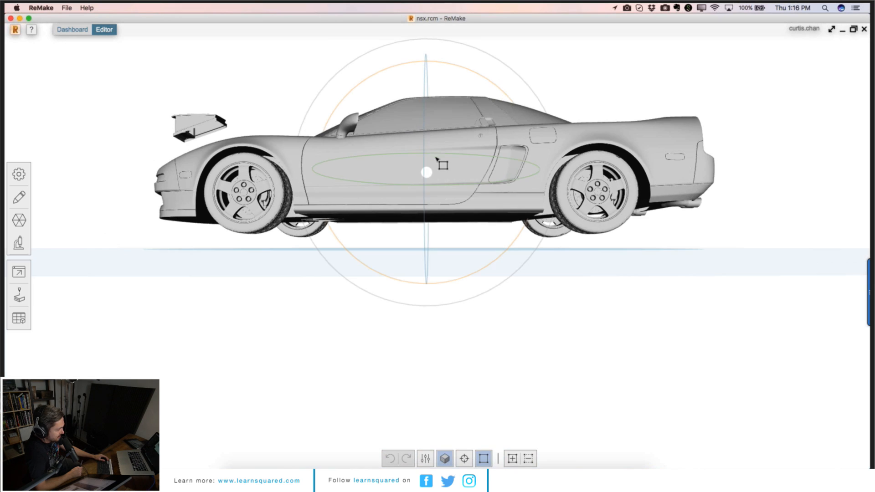
click(437, 159)
mouse_move(429, 177)
mouse_down()
mouse_move(439, 181)
mouse_move(422, 178)
mouse_up()
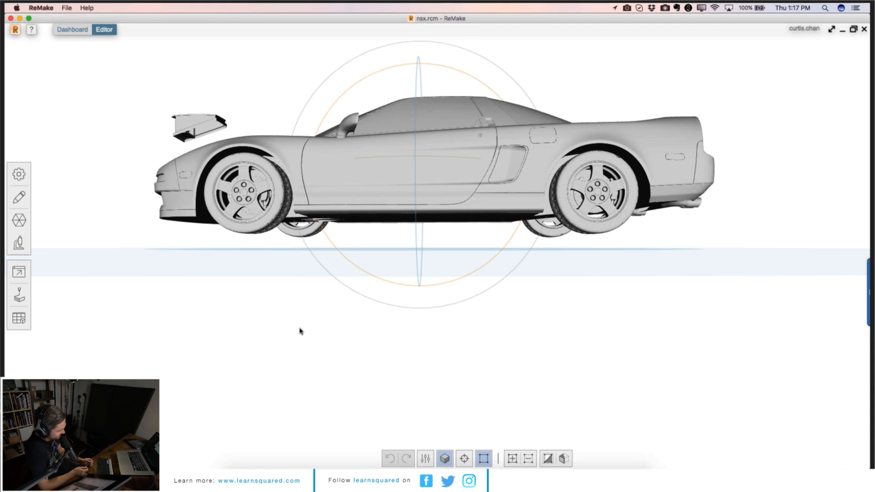
Step: Switch back to Fusion 360 and open the empty Untitled design
mouse_move(454, 490)
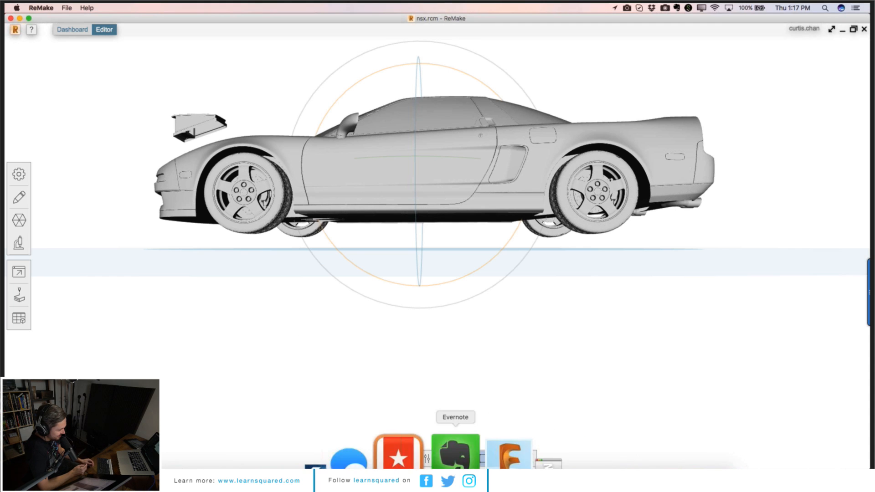
click(457, 453)
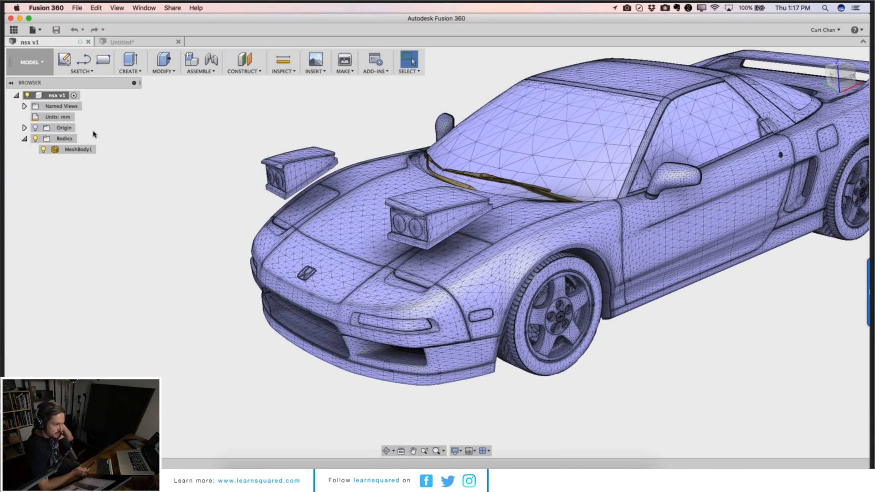
click(158, 42)
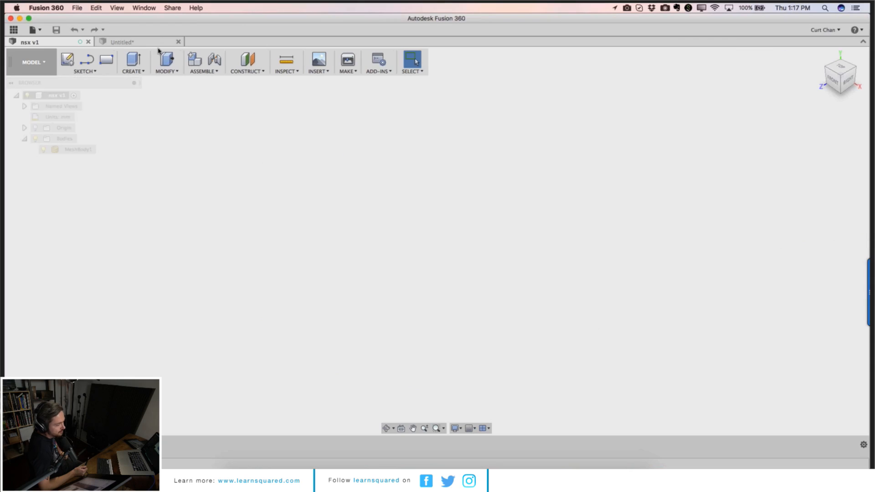
Step: Sketch a four-point spline curve on the right plane and stop the sketch
click(91, 72)
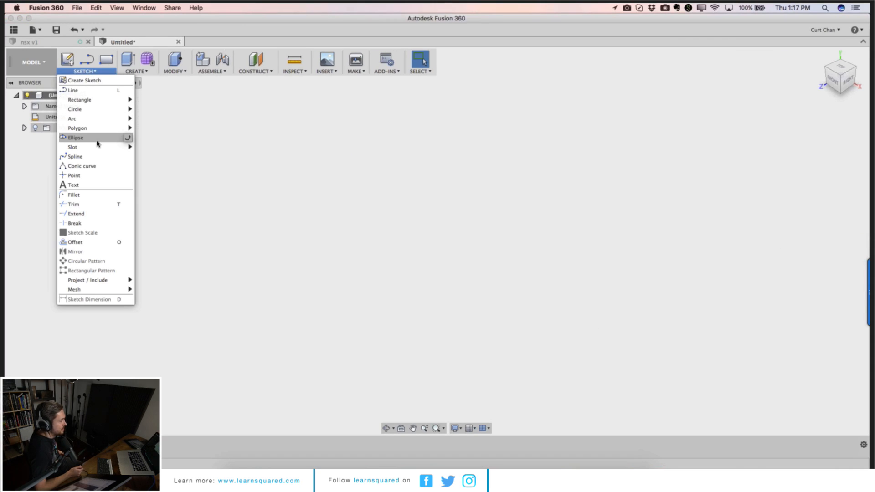
click(103, 160)
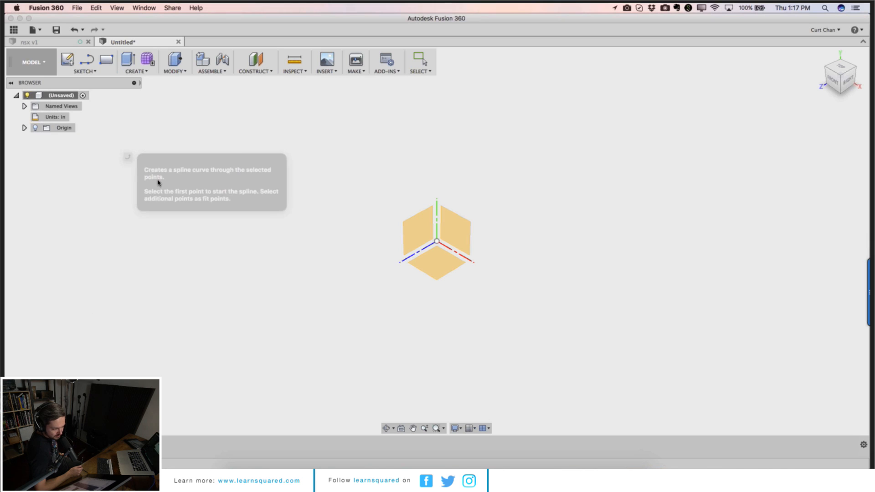
click(417, 240)
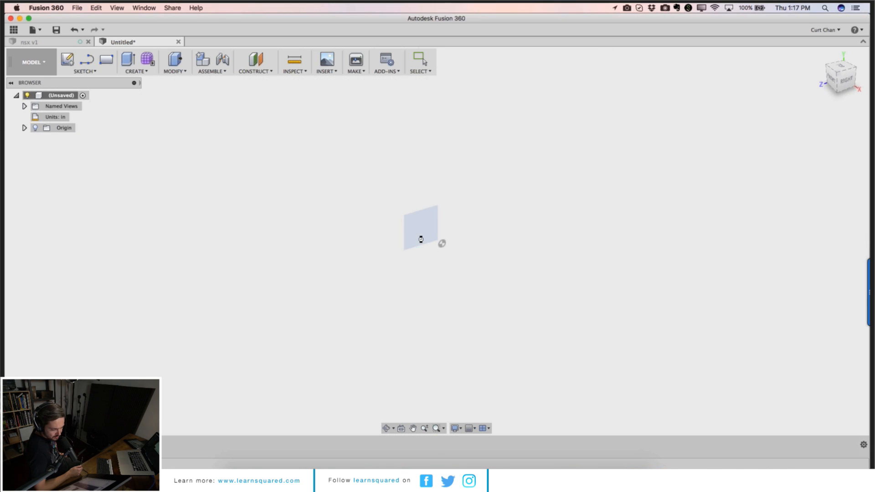
click(335, 269)
click(420, 225)
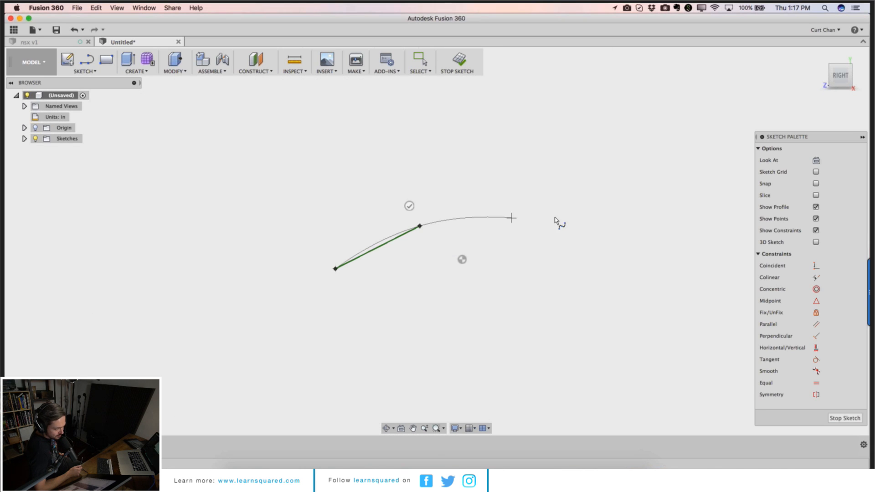
click(577, 212)
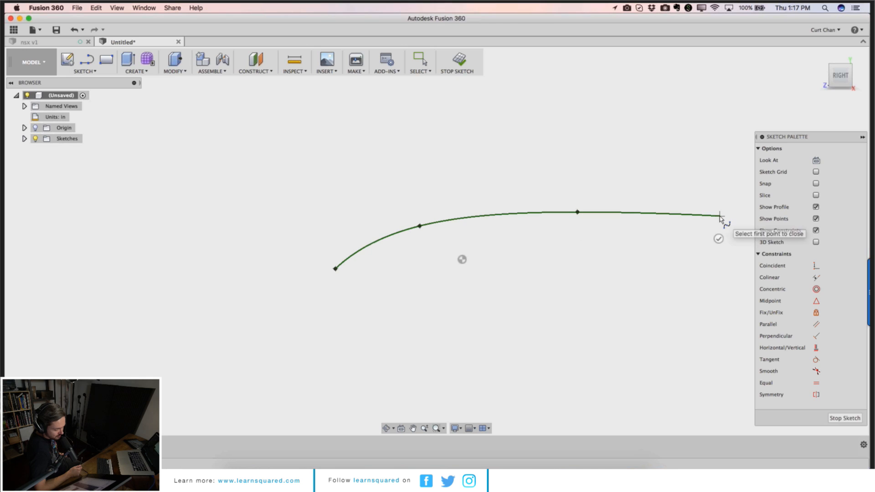
click(718, 238)
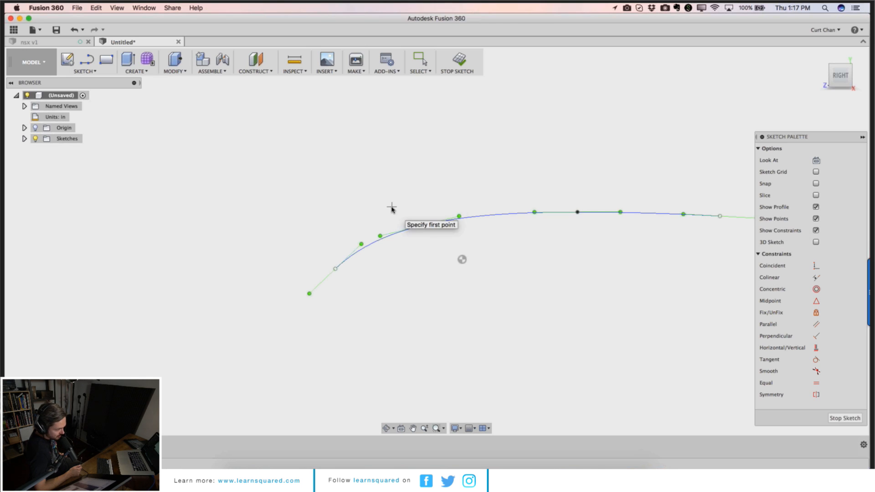
click(460, 68)
Step: Switch to the Patch workspace, start a surface Extrude and select the spline curve as its profile
click(33, 62)
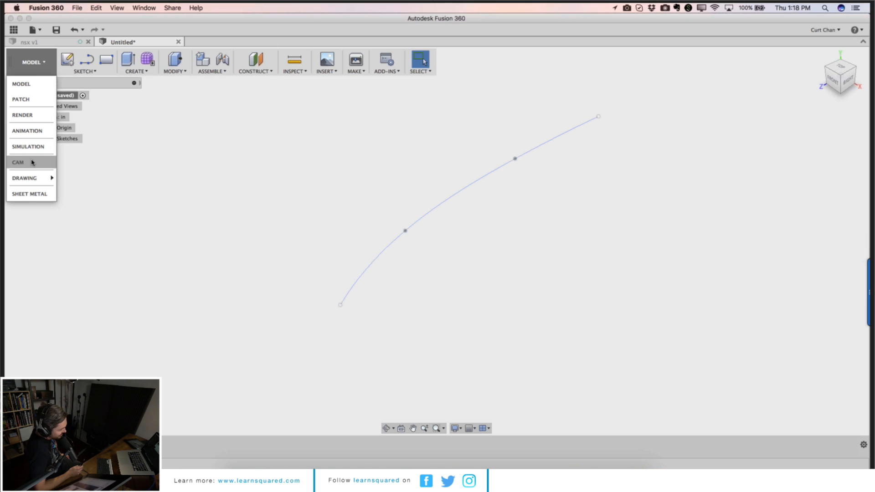
click(30, 100)
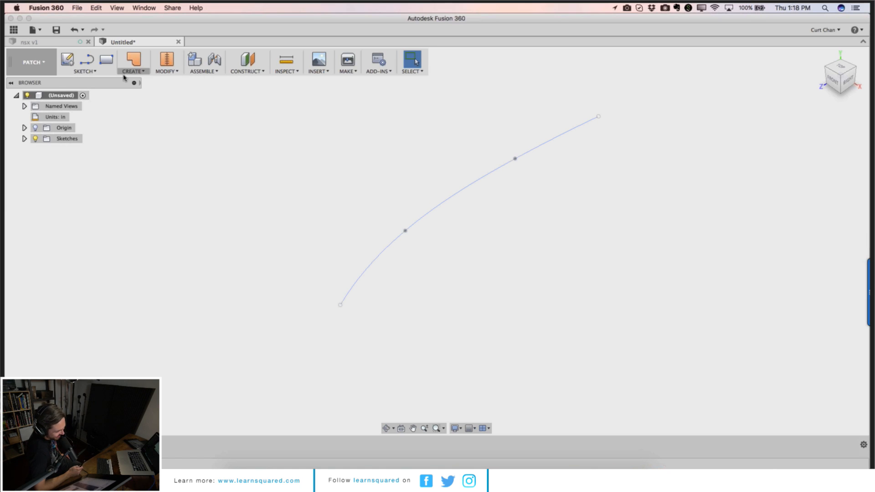
click(138, 72)
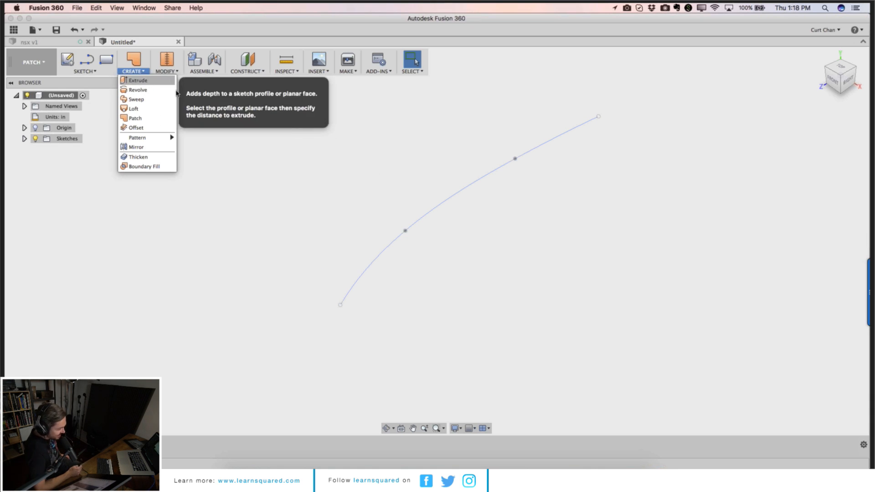
click(138, 81)
click(462, 188)
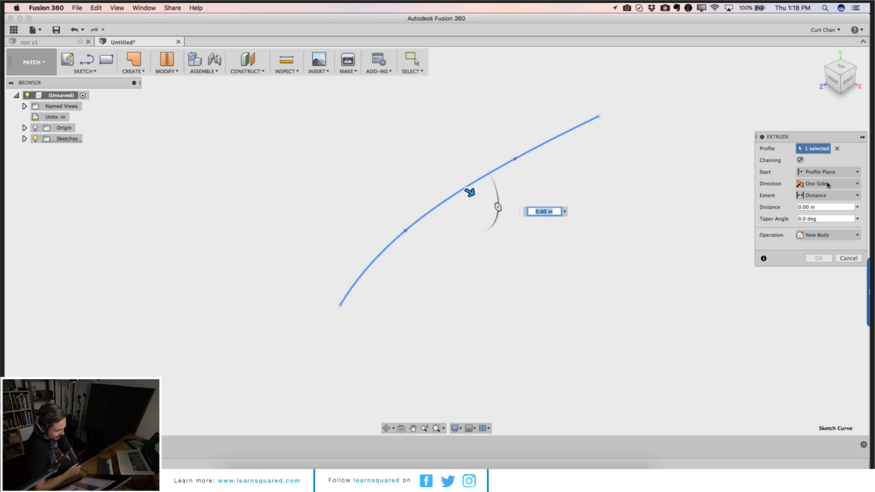
Step: Extrude the spline symmetrically to a distance of about 2.86 in to create a curved surface
click(829, 184)
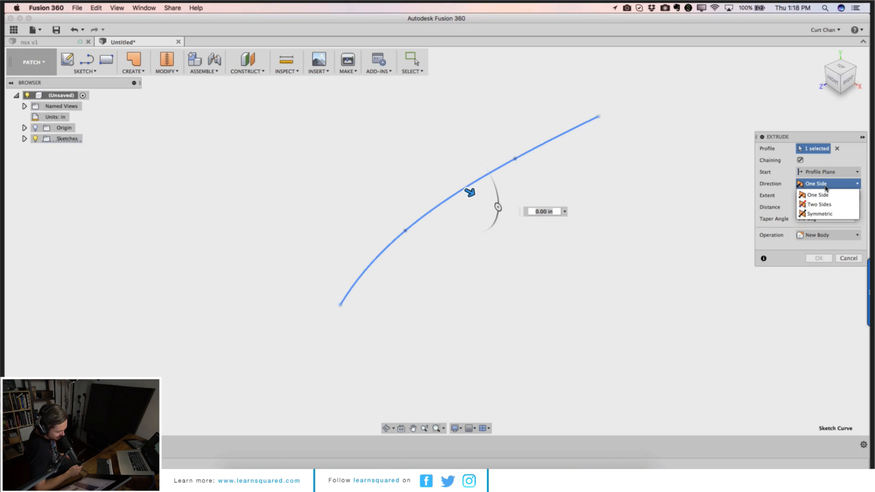
click(830, 207)
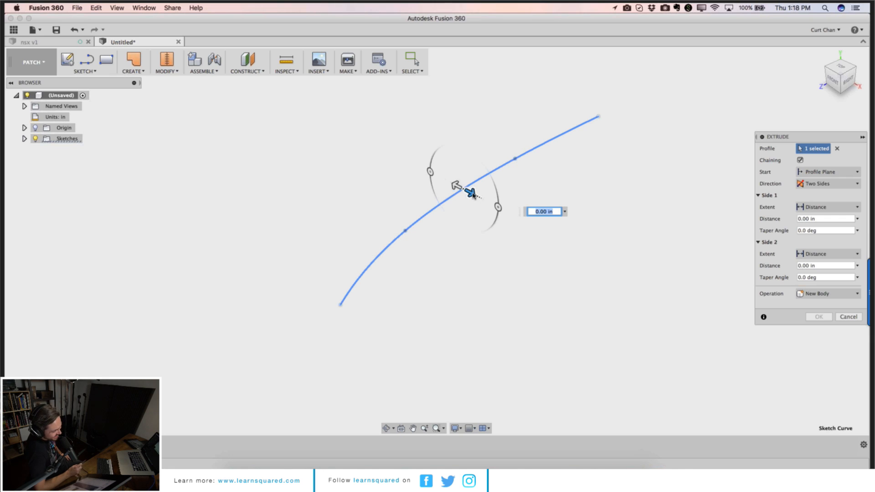
drag(470, 191, 518, 220)
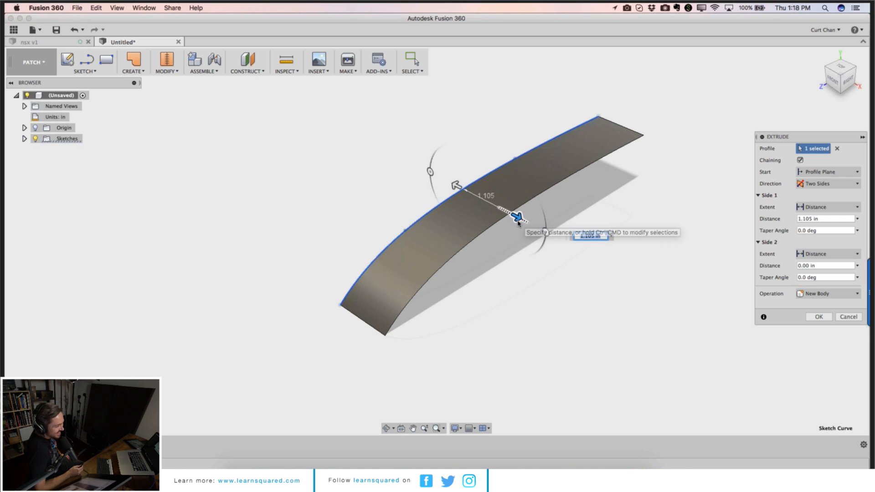
click(838, 184)
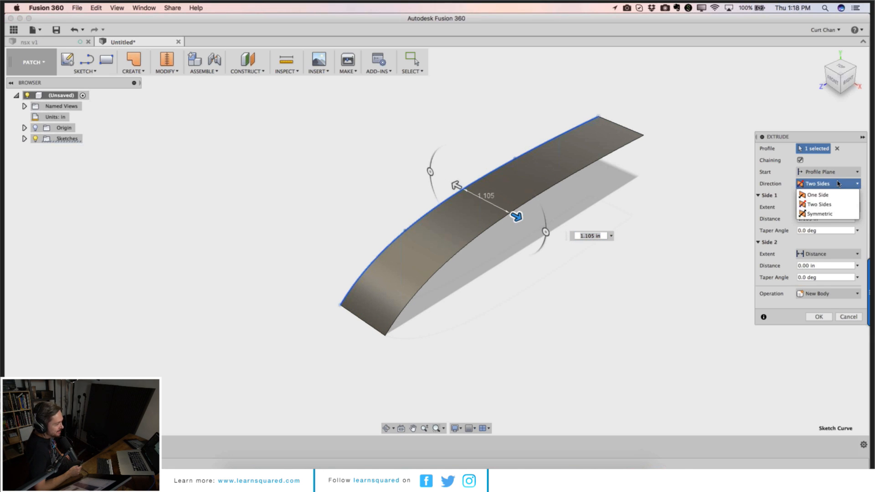
click(828, 214)
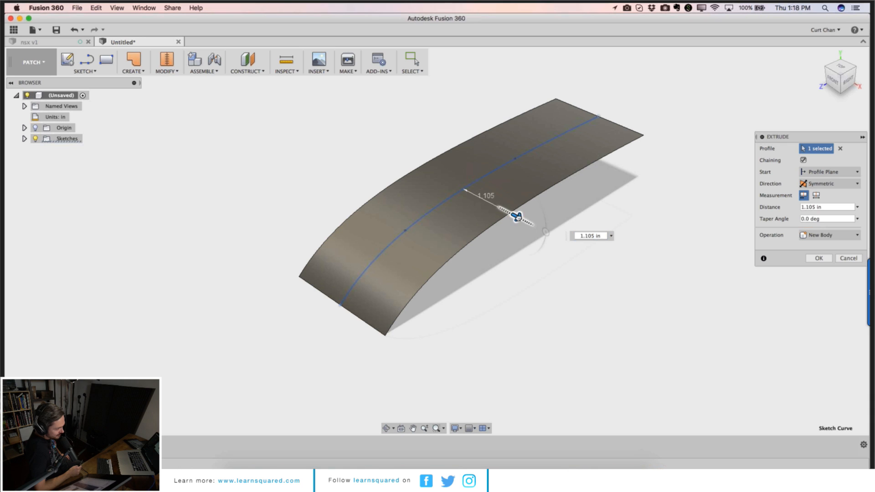
drag(518, 217, 600, 262)
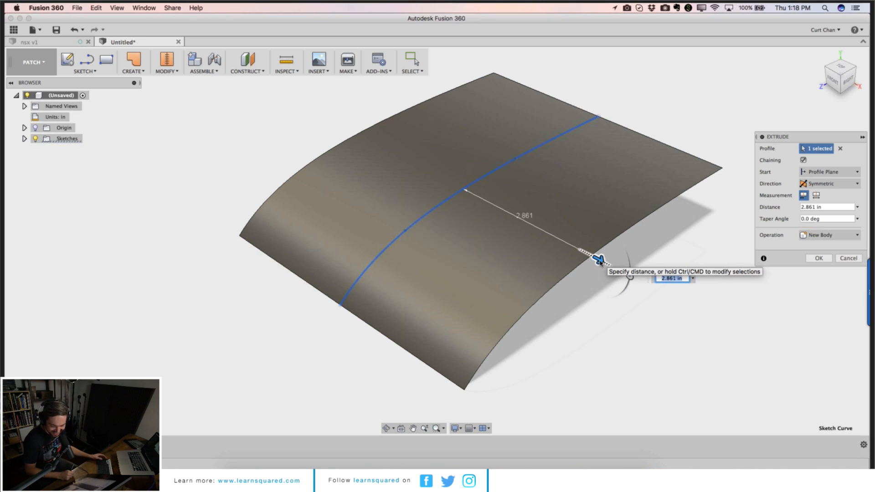
click(818, 259)
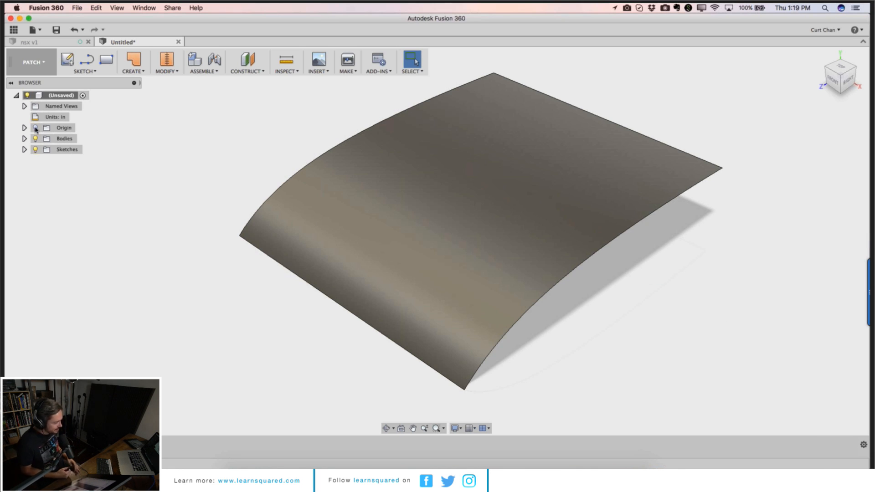
Step: Expand and collapse the Bodies folder, then turn on the origin's visibility
click(25, 139)
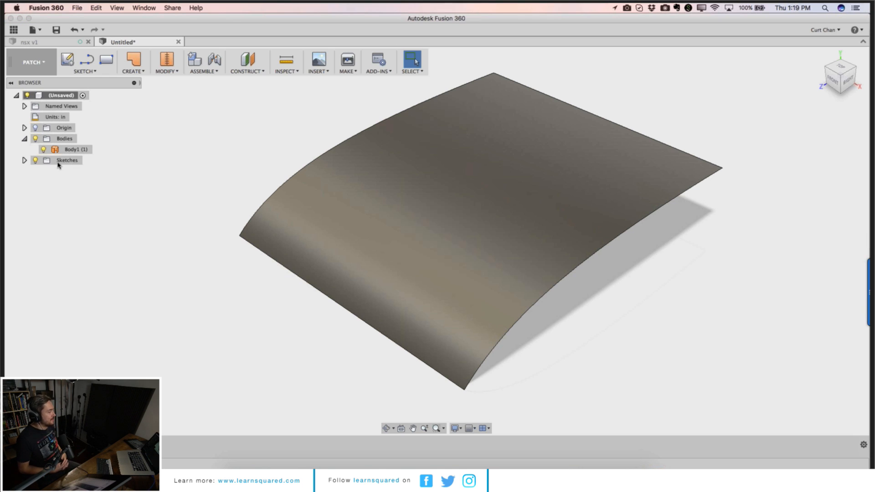
click(25, 139)
click(35, 127)
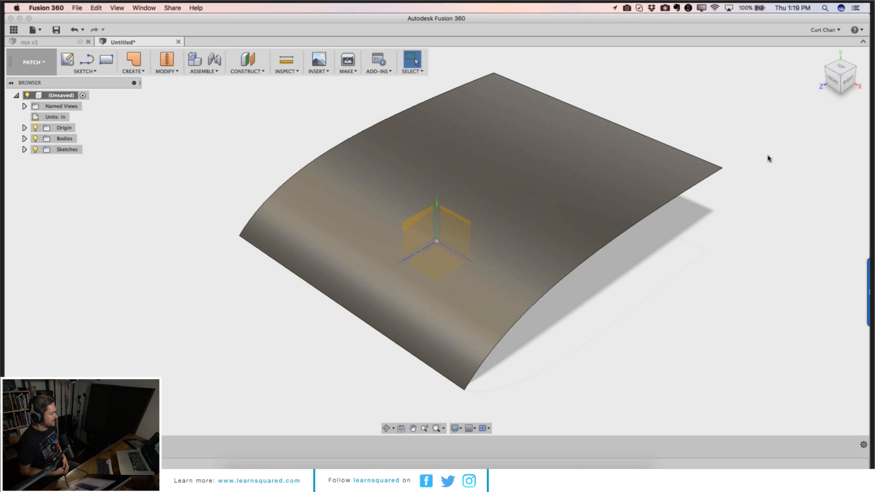
Step: Start a new sketch on the top origin plane beneath the surface
scroll(705, 246, up, 1)
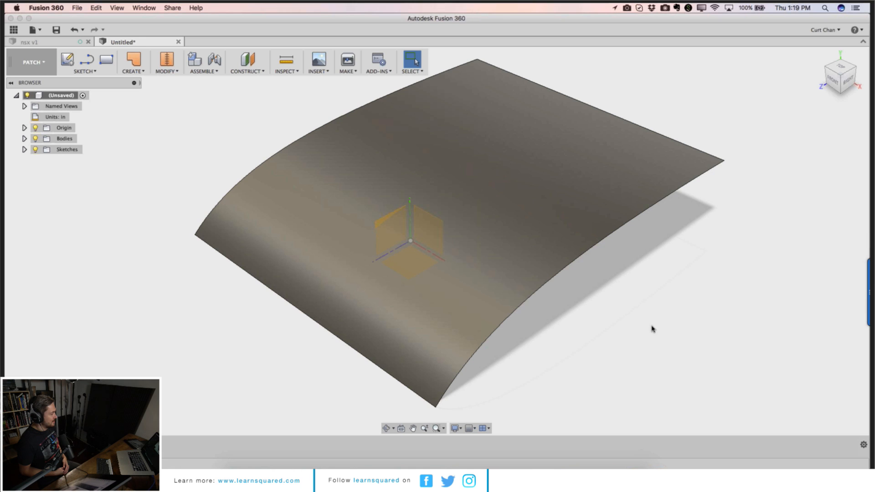
shift+middle_drag(464, 451, 411, 428)
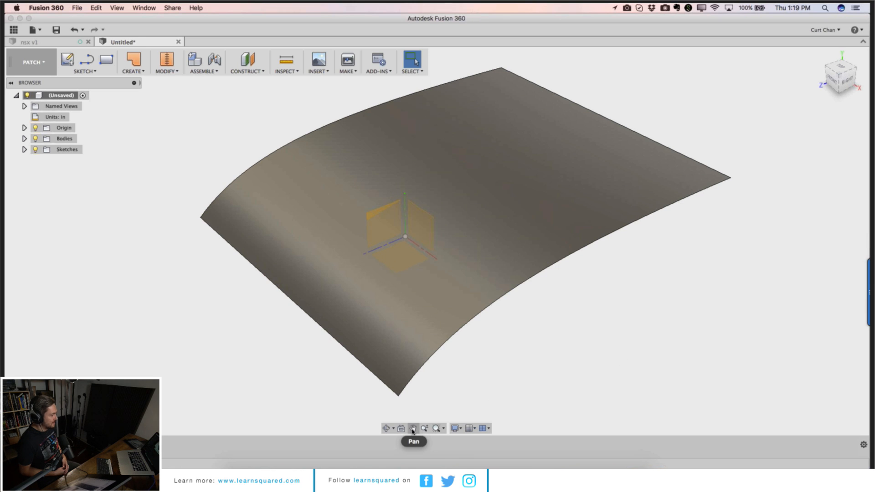
click(386, 429)
drag(420, 382, 442, 332)
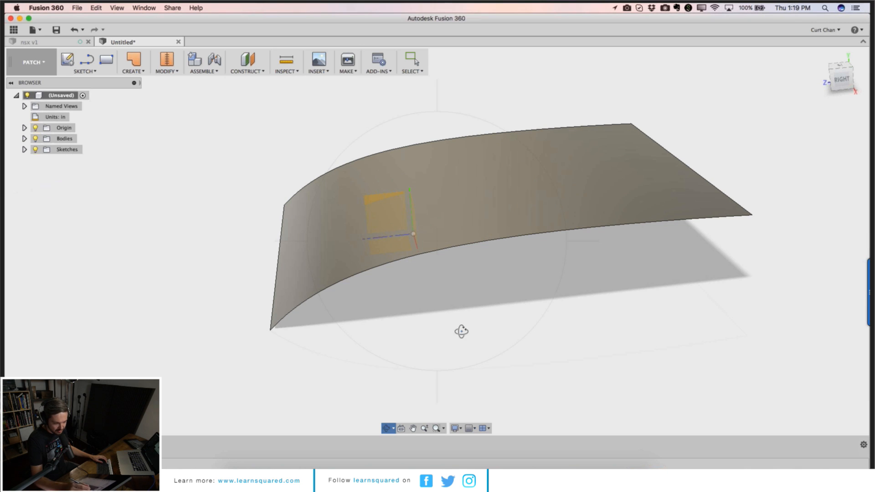
click(67, 59)
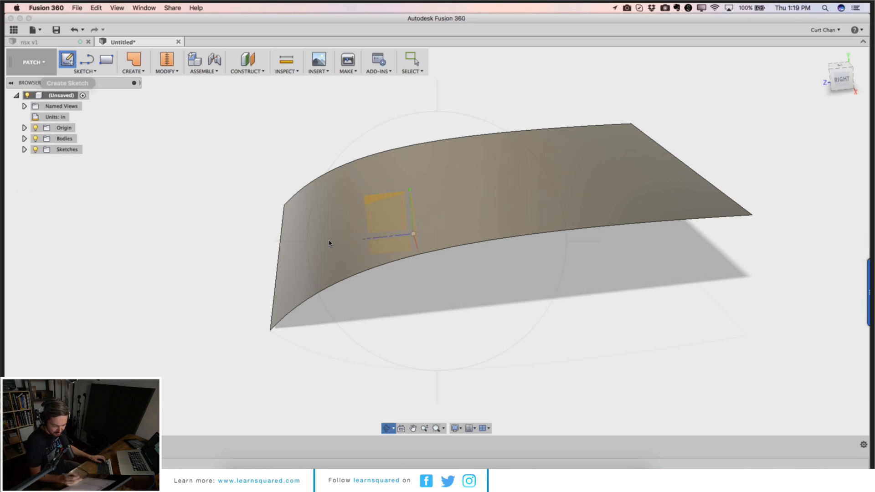
click(390, 246)
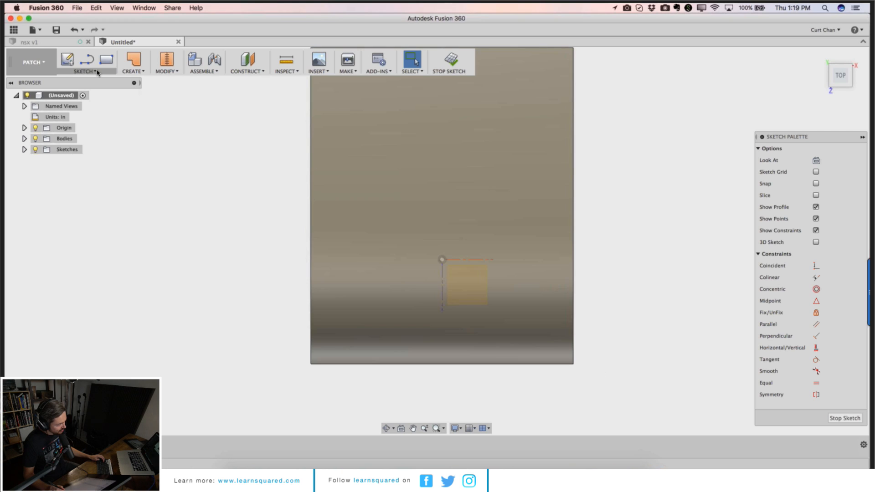
Step: Draw a closed, boot-shaped spline loop through nine points on the top plane
click(93, 71)
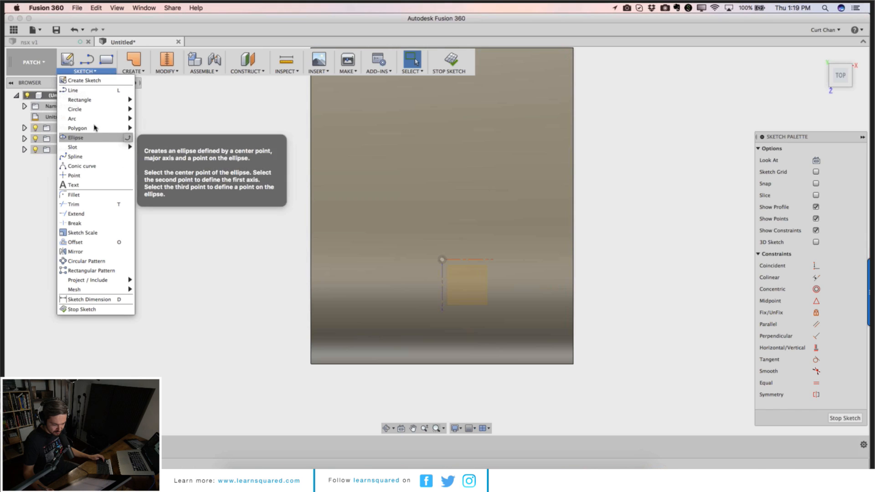
mouse_move(95, 128)
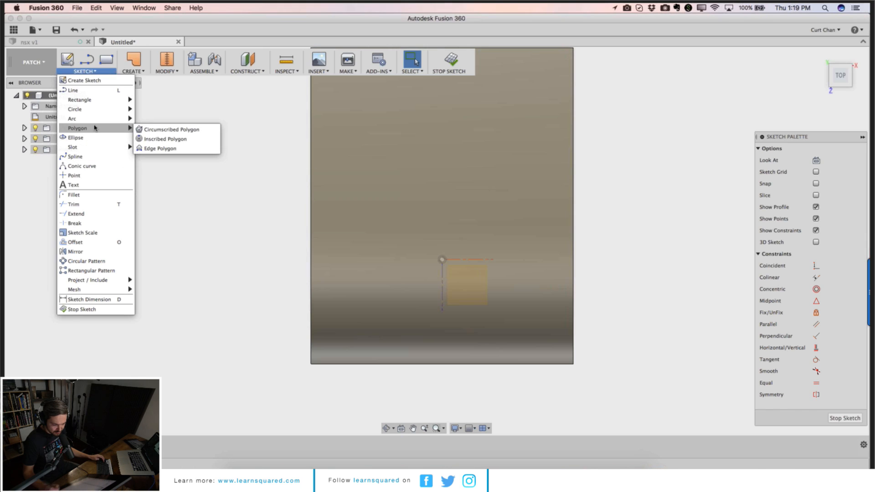
click(96, 158)
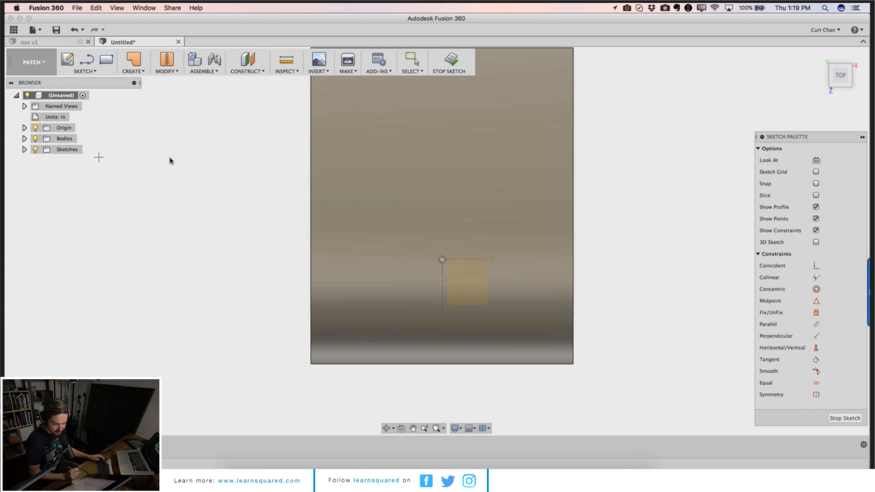
click(394, 103)
click(394, 177)
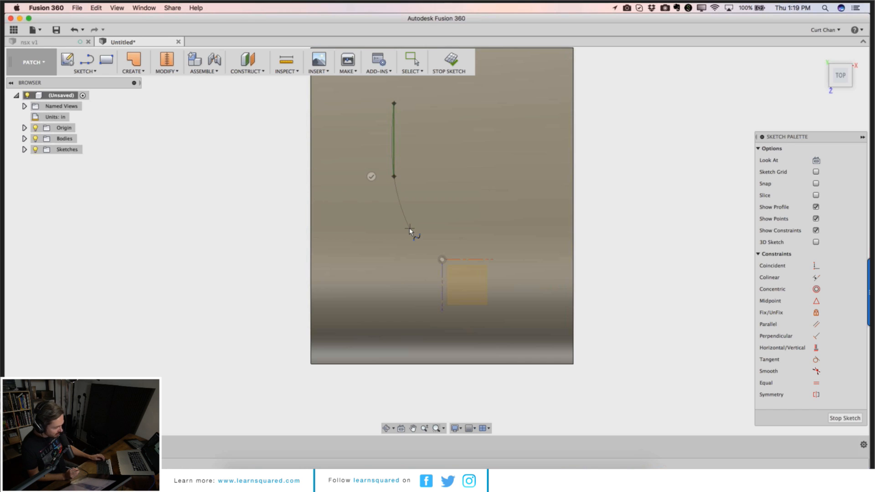
click(399, 235)
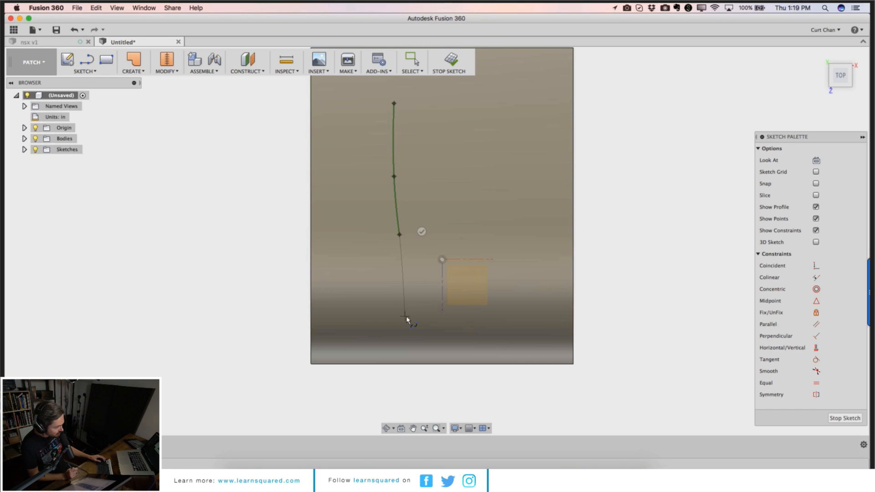
click(412, 320)
click(456, 331)
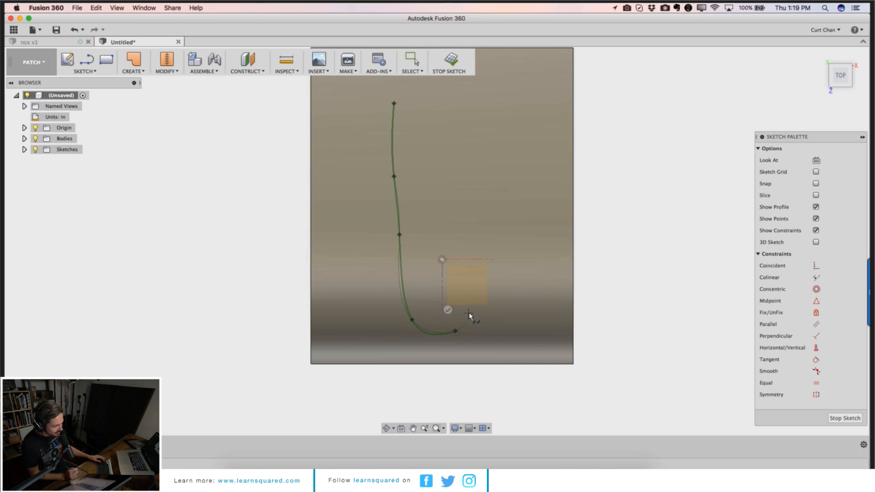
click(470, 313)
click(446, 286)
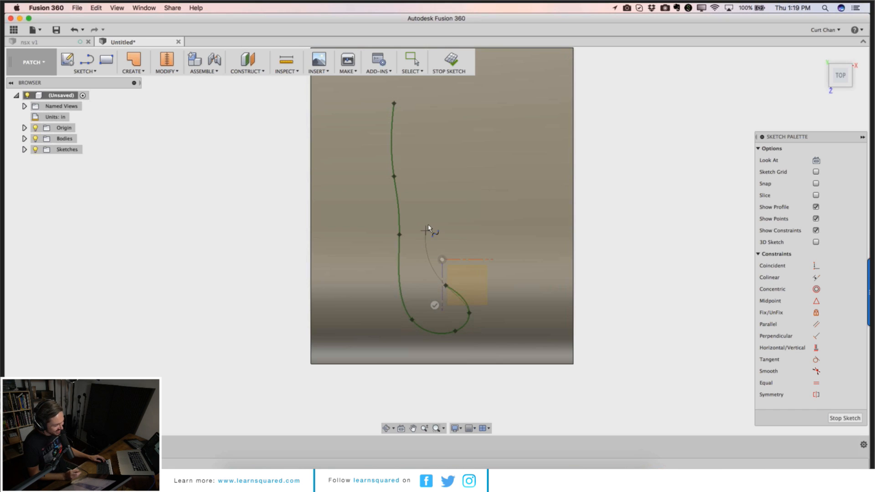
click(436, 194)
click(452, 104)
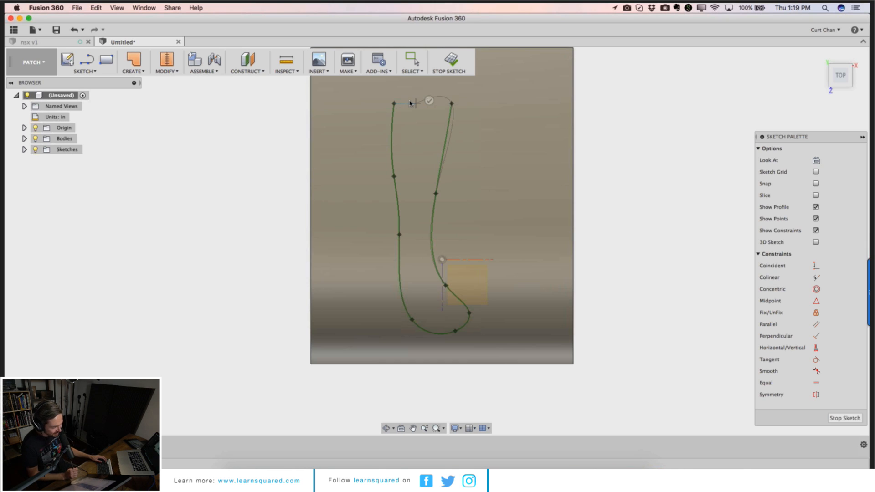
click(395, 103)
Step: Reshape the closed spline by dragging its fit points and tangent handles
shift+middle_drag(445, 111, 458, 94)
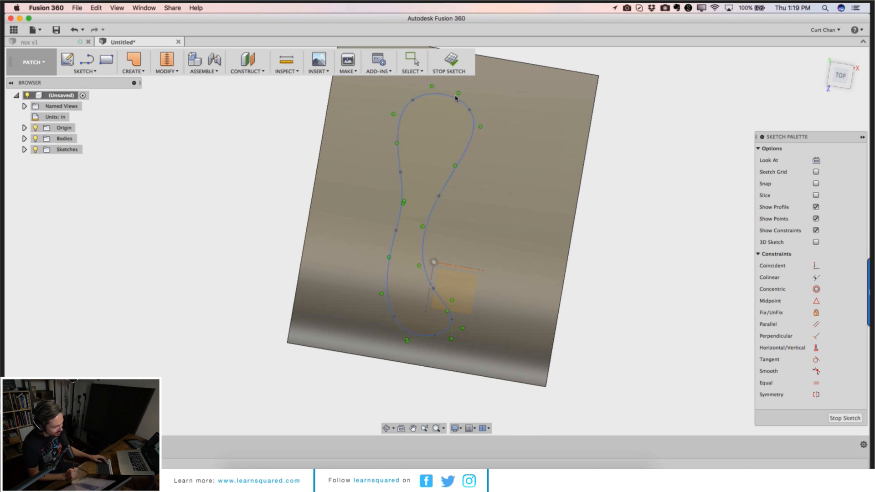
drag(458, 94, 453, 102)
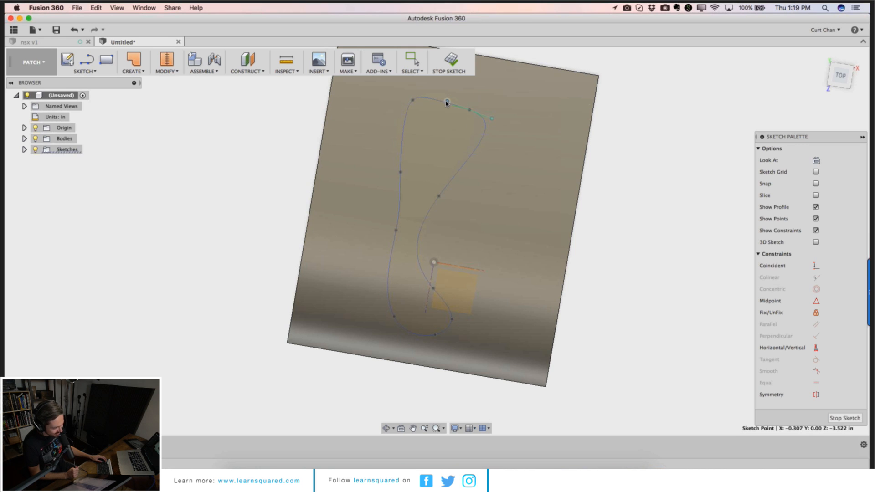
key(Escape)
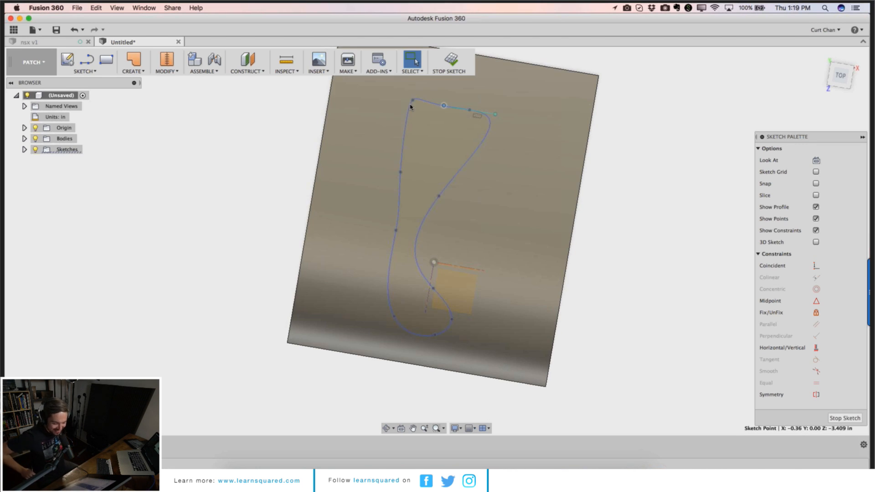
click(410, 106)
drag(407, 107, 407, 107)
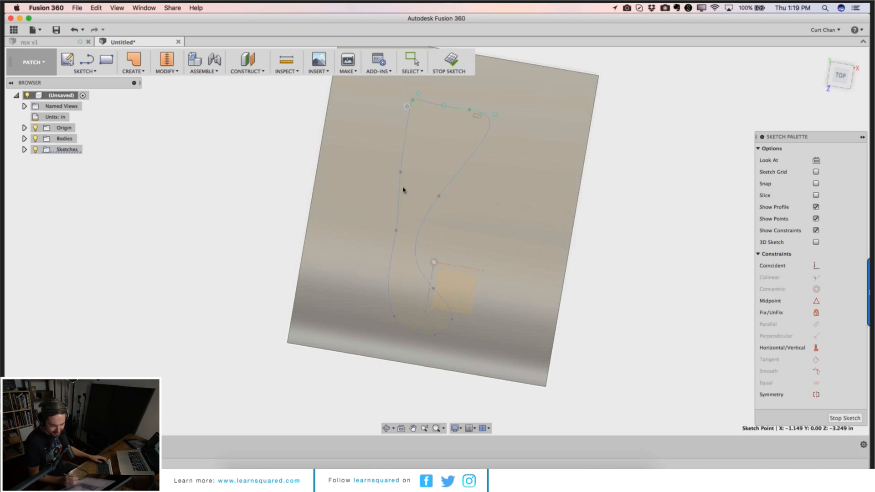
drag(398, 233, 390, 233)
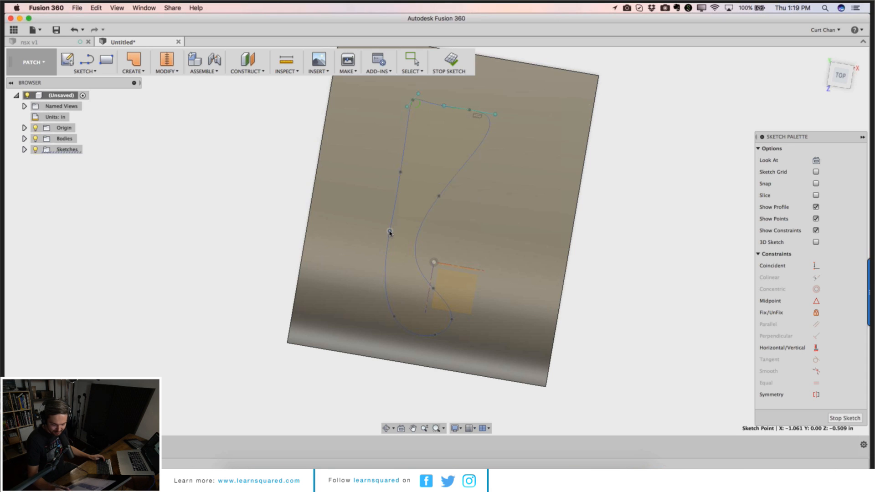
drag(394, 317, 430, 286)
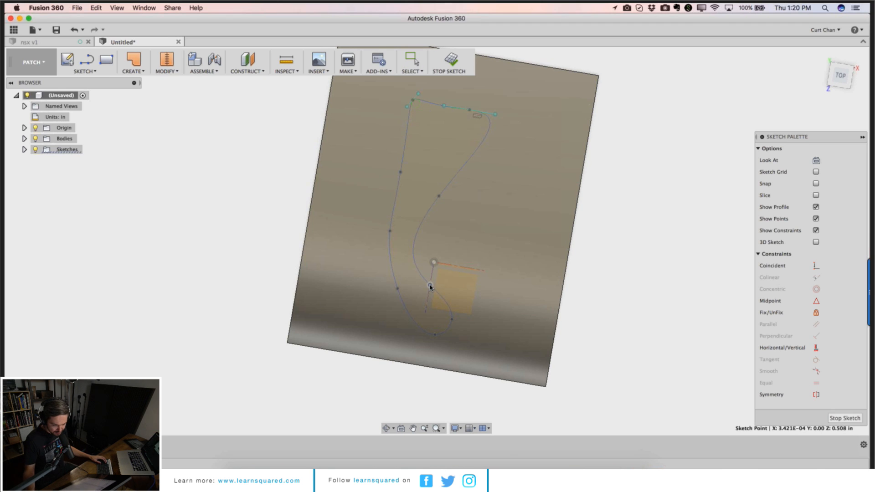
drag(453, 319, 445, 315)
Step: Stop the sketch containing the closed spline
mouse_move(449, 464)
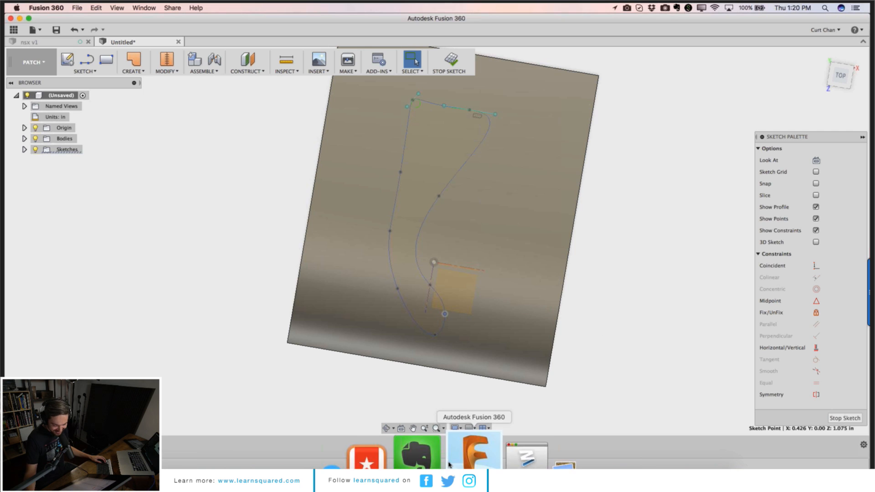
click(388, 429)
drag(435, 372, 410, 315)
drag(508, 317, 472, 350)
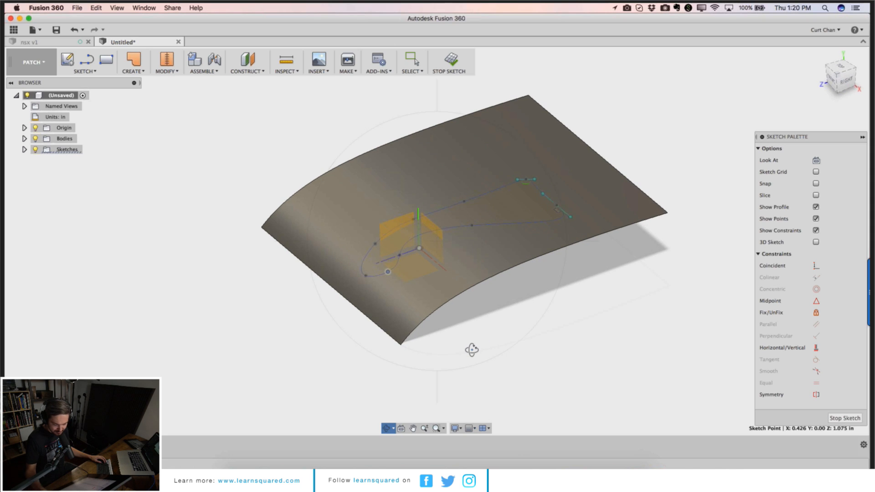
click(837, 419)
Step: Extrude the closed spline profile upward 2.642 in as a new surface body
click(133, 69)
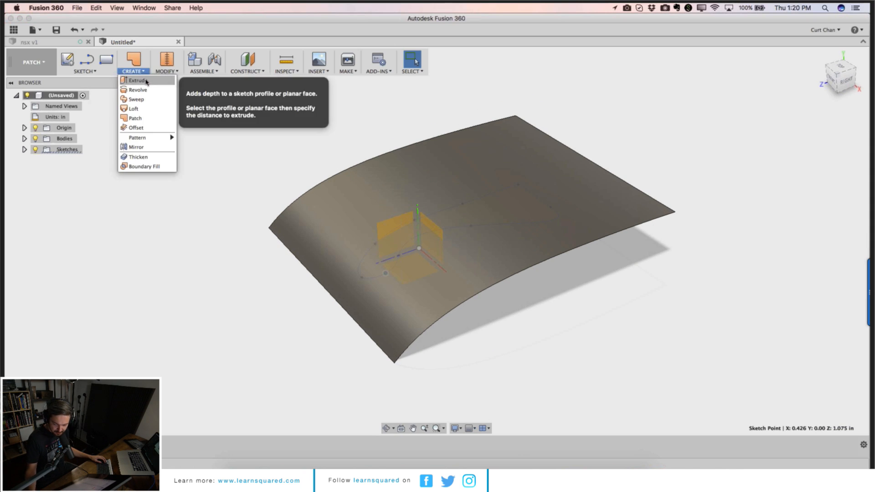
click(147, 81)
click(469, 217)
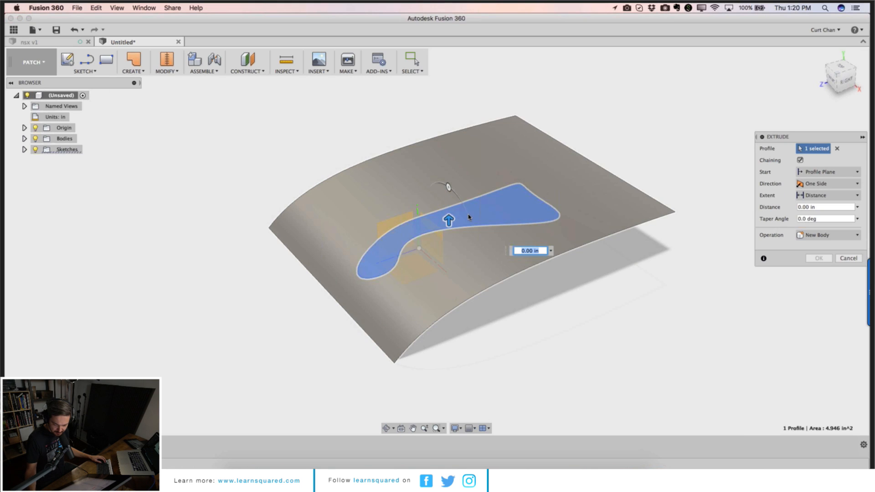
drag(449, 221, 447, 111)
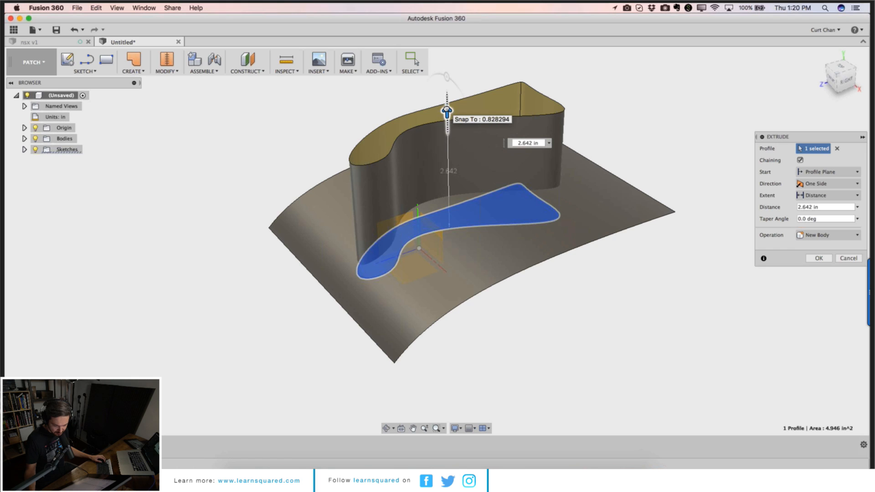
drag(447, 111, 447, 110)
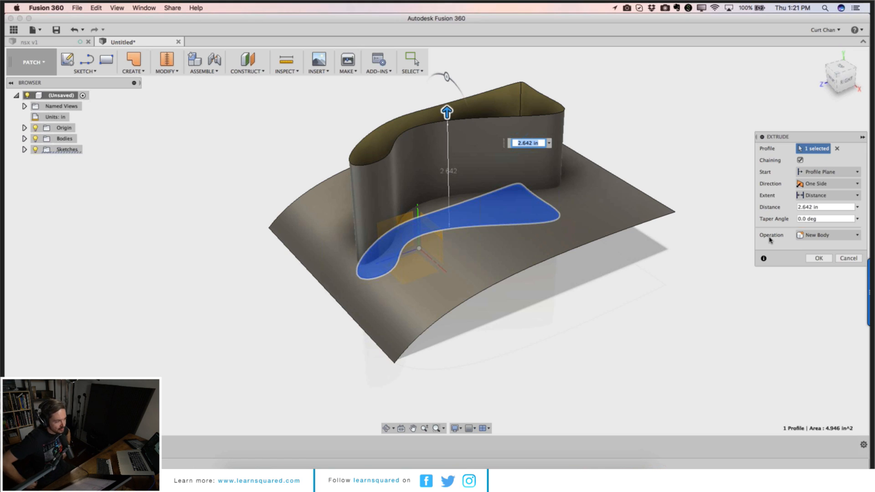
click(819, 258)
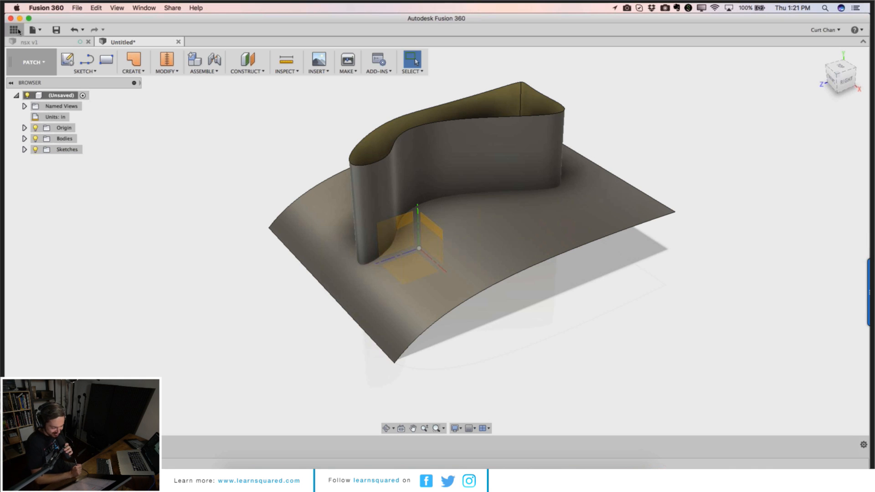
Step: Browse the data panel's projects and open the Assets library, then close the panel
click(14, 30)
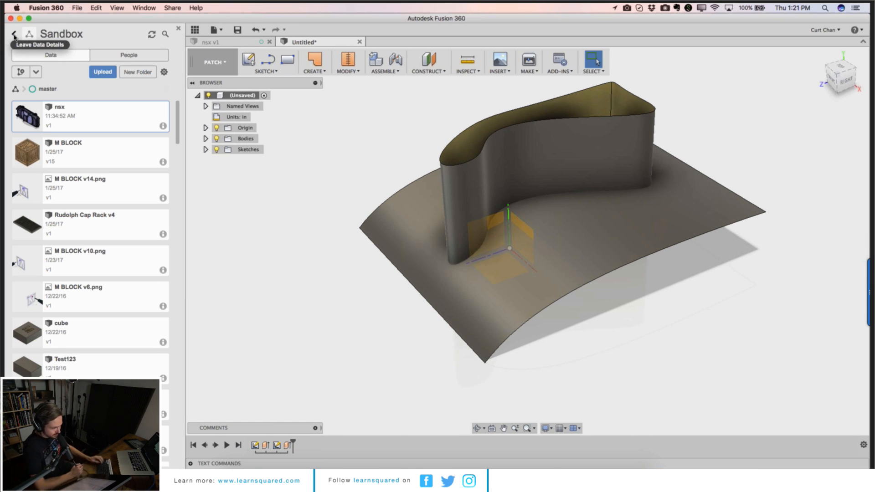
click(14, 35)
scroll(92, 259, up, 8)
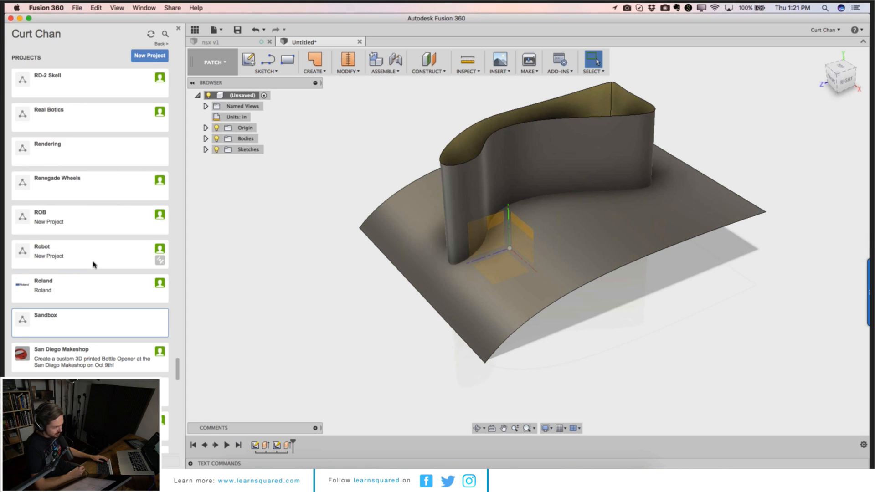
scroll(94, 264, down, 15)
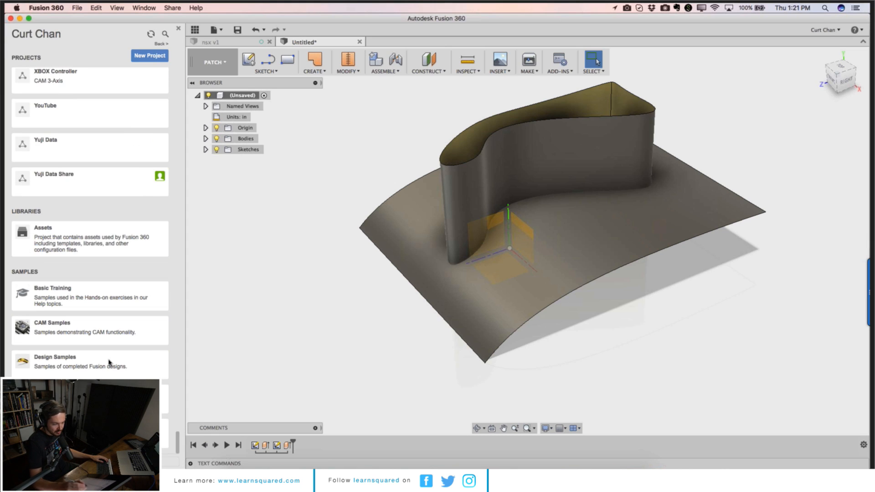
click(80, 241)
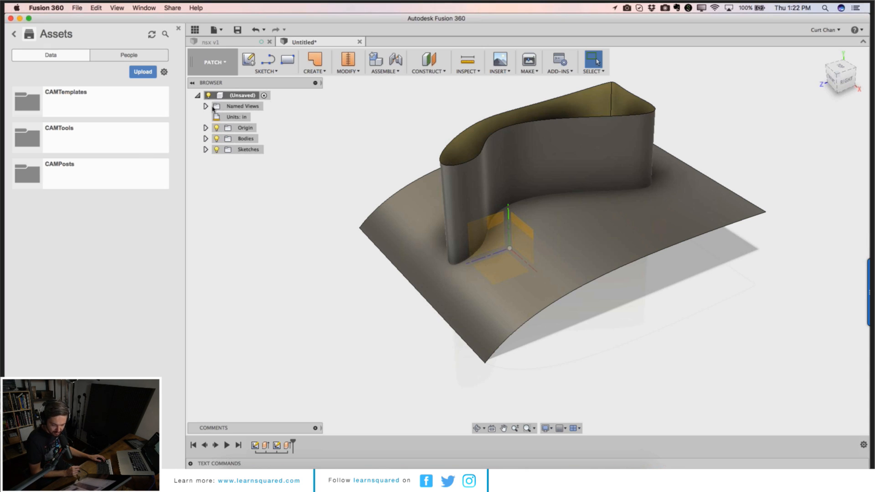
click(195, 29)
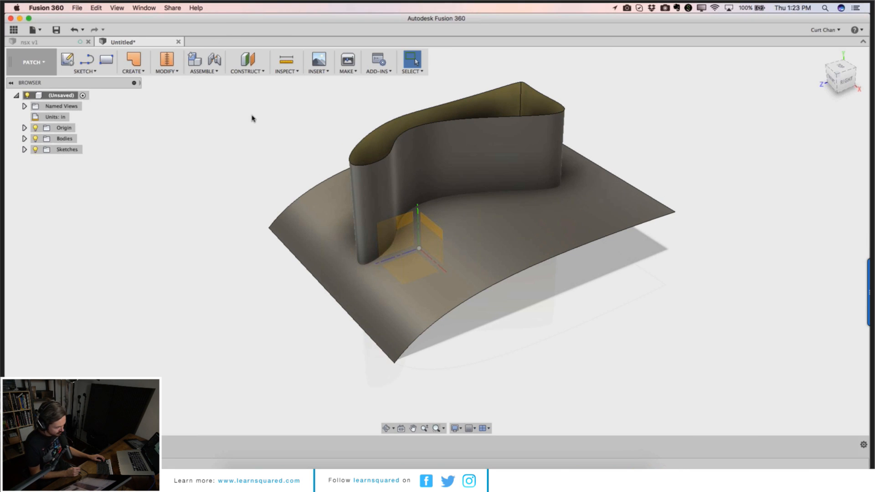
click(32, 62)
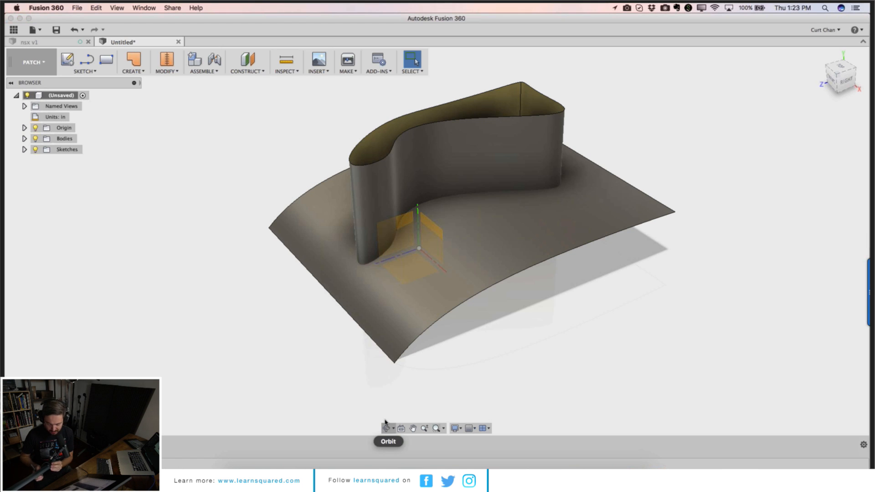
click(386, 428)
drag(309, 227, 421, 233)
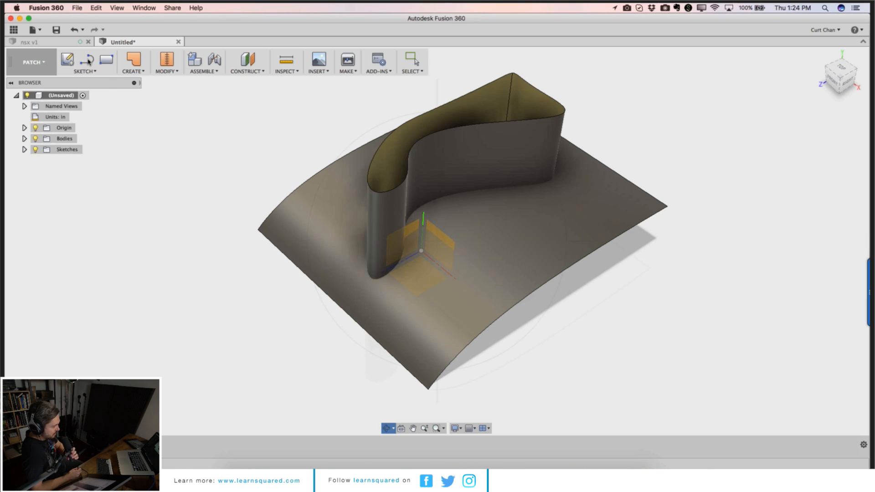
Step: Close the Untitled design without saving it
click(64, 43)
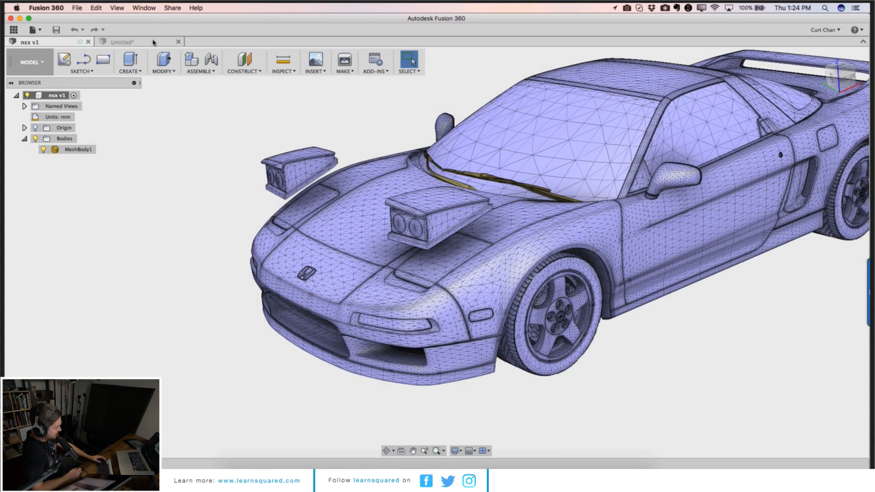
click(154, 42)
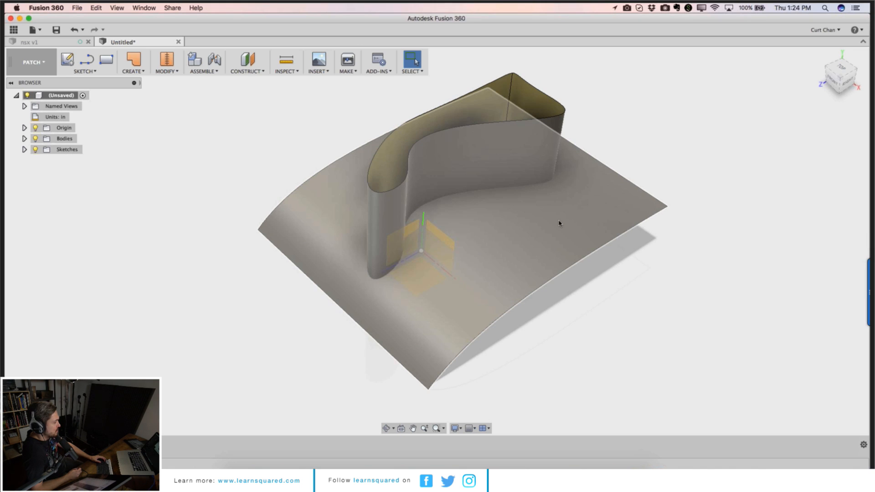
click(179, 42)
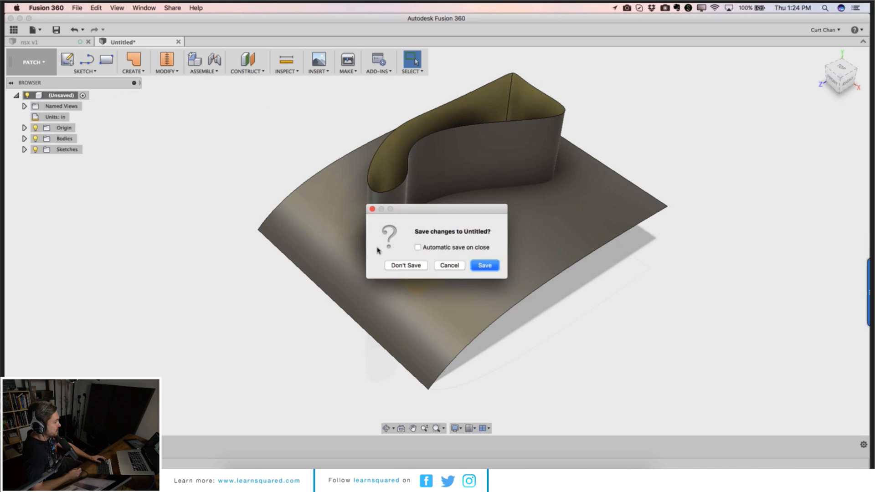
click(391, 263)
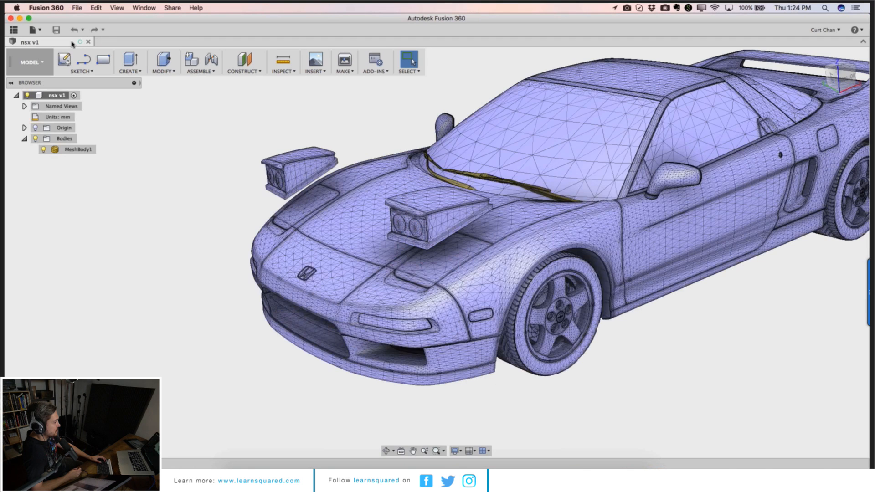
Step: Create a new design and start a sketch on an origin plane, viewed from the right side
click(33, 29)
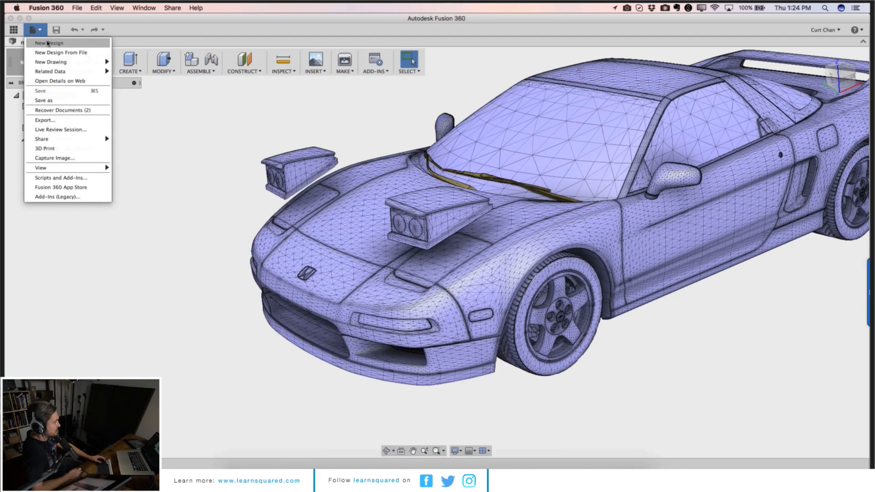
click(48, 44)
click(84, 71)
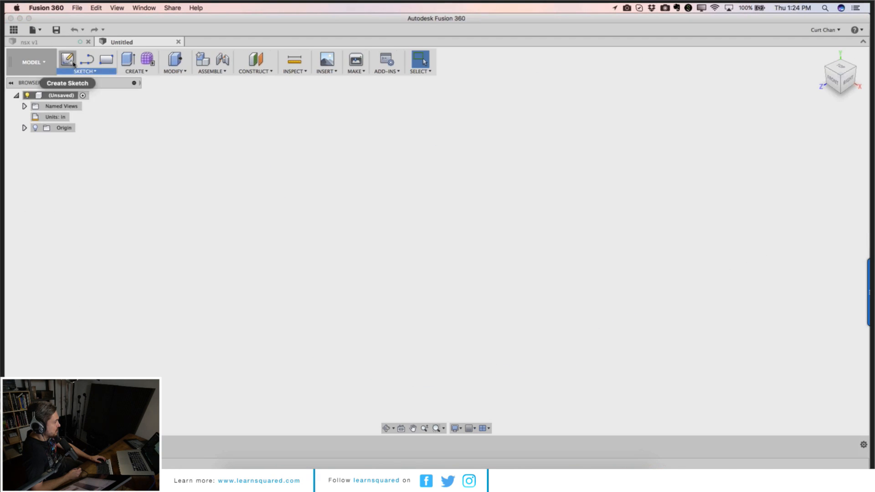
click(73, 63)
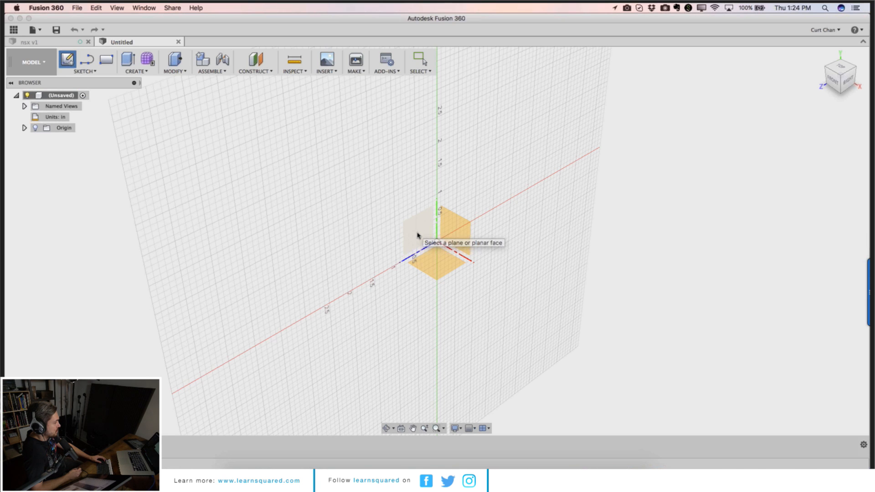
click(436, 260)
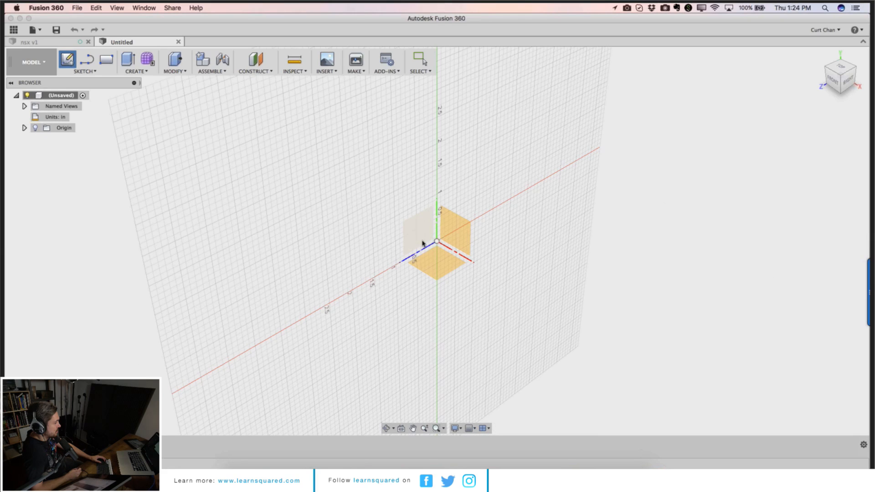
Step: Draw an open spline through four points, curving up from the left and flattening toward the right
click(102, 72)
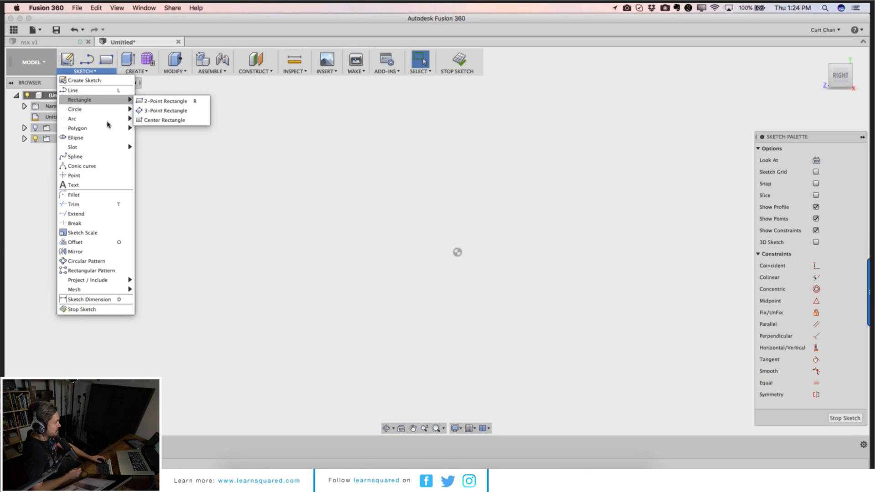
click(94, 157)
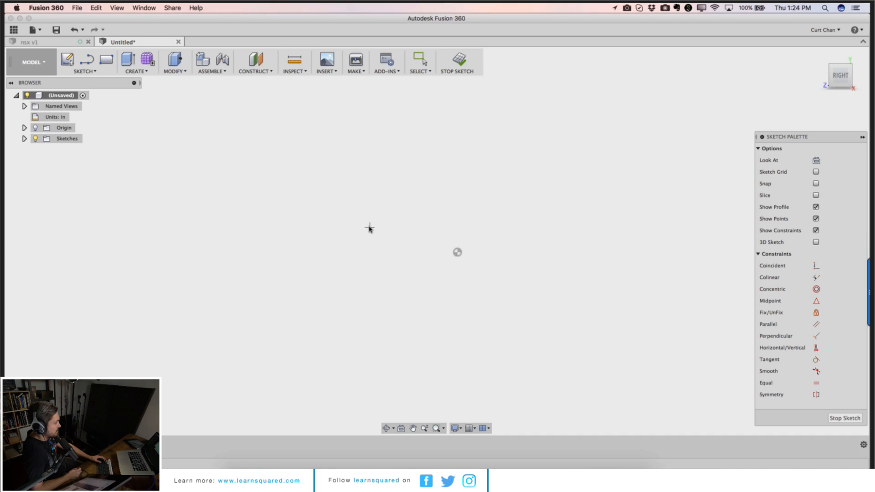
click(327, 260)
click(414, 220)
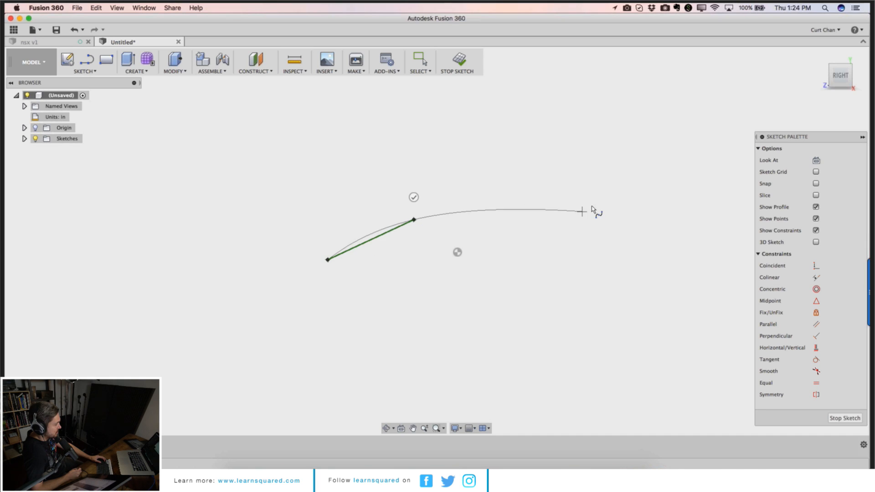
click(638, 204)
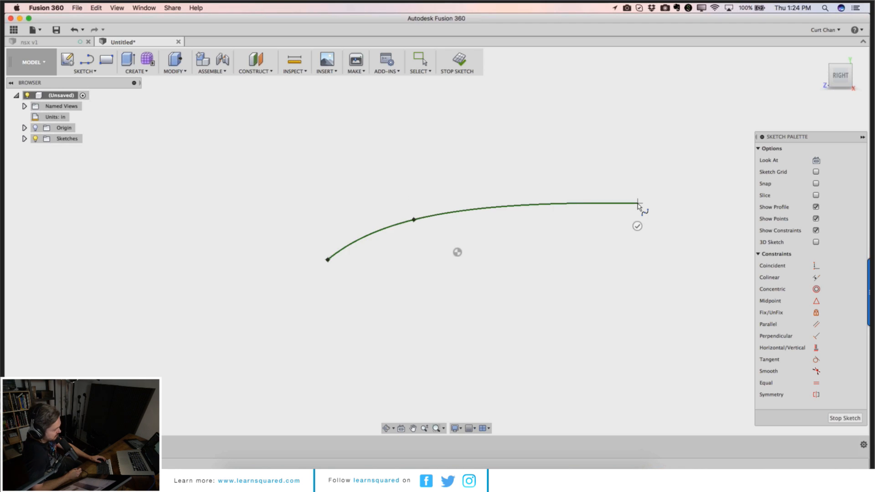
click(715, 203)
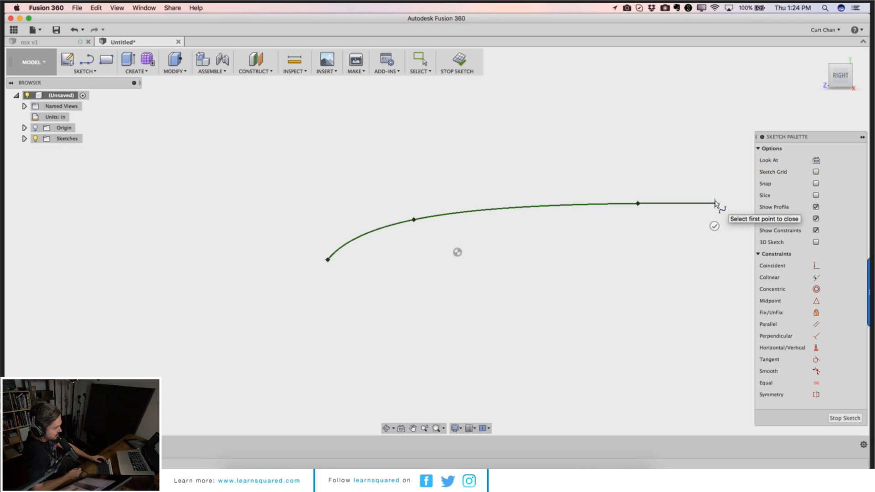
click(717, 224)
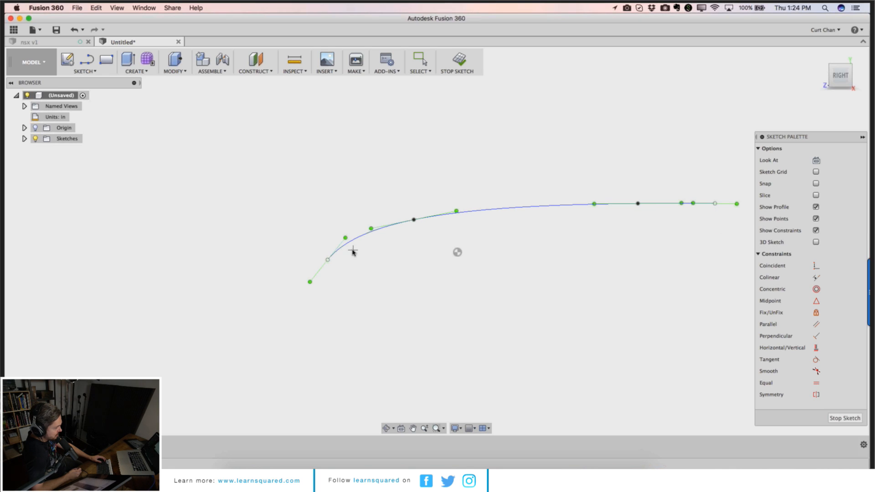
Step: Examine the NSX mesh from a side view for profile reference
key(l)
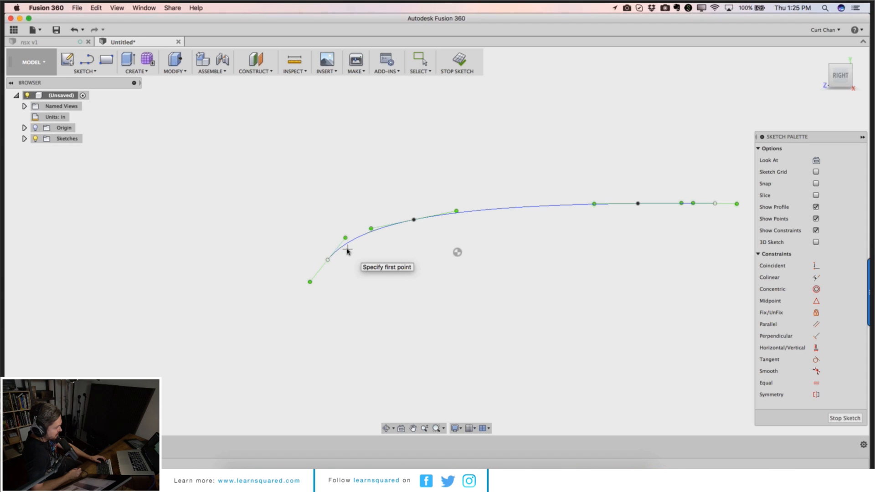
click(63, 44)
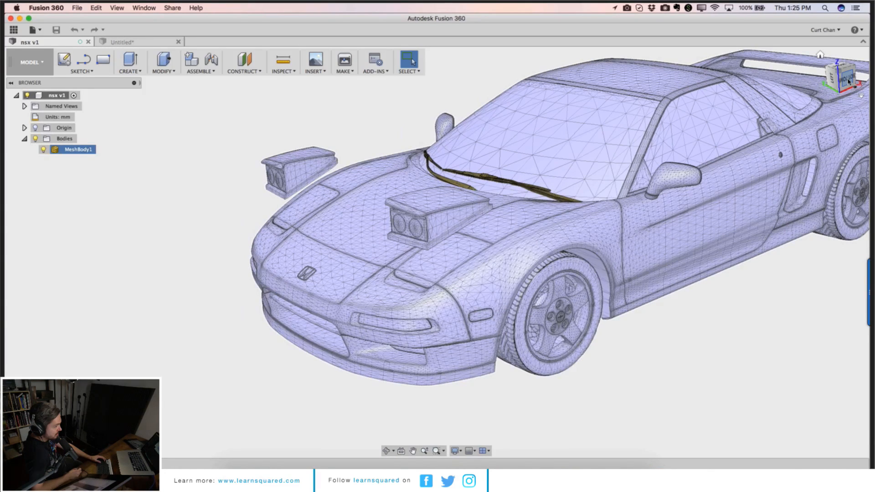
click(849, 81)
click(841, 92)
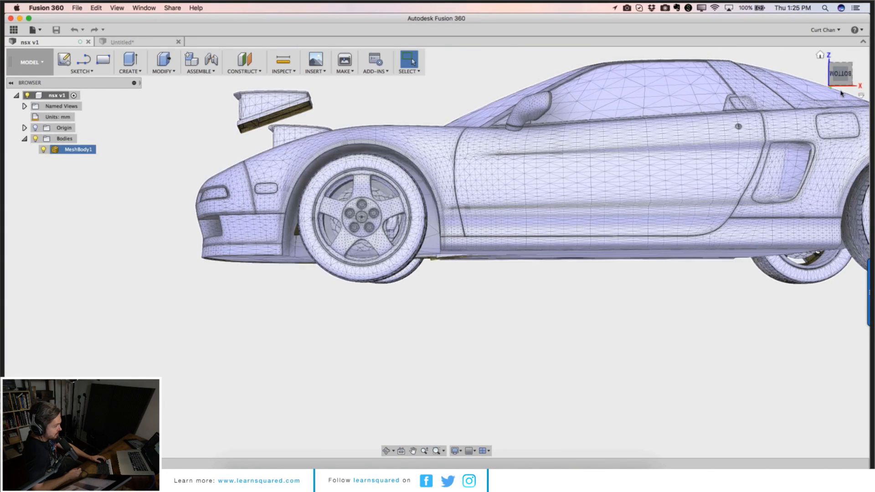
scroll(316, 281, up, 6)
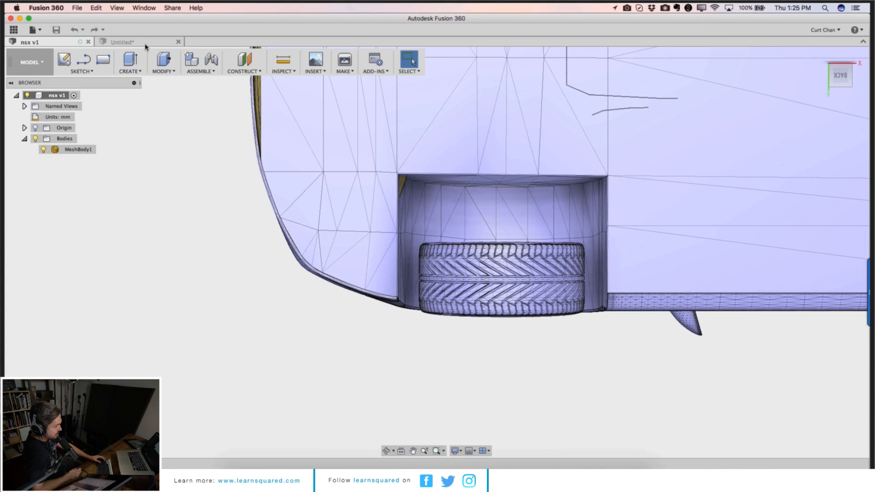
click(144, 43)
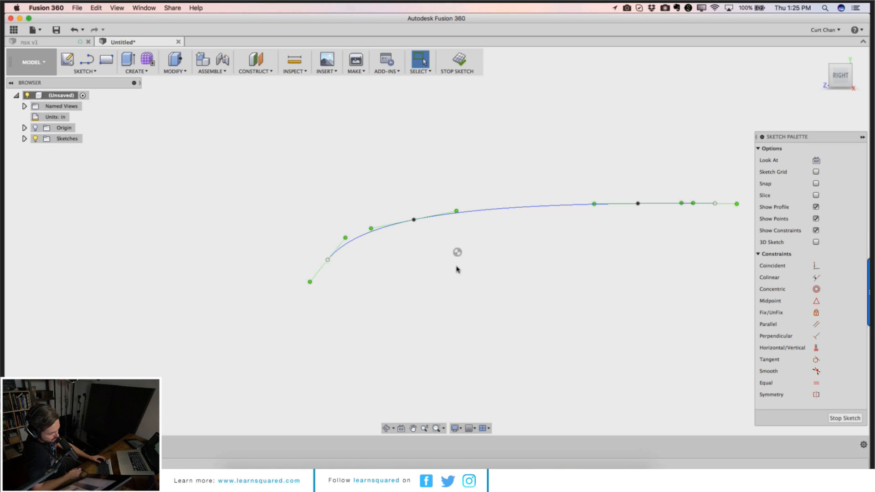
click(87, 72)
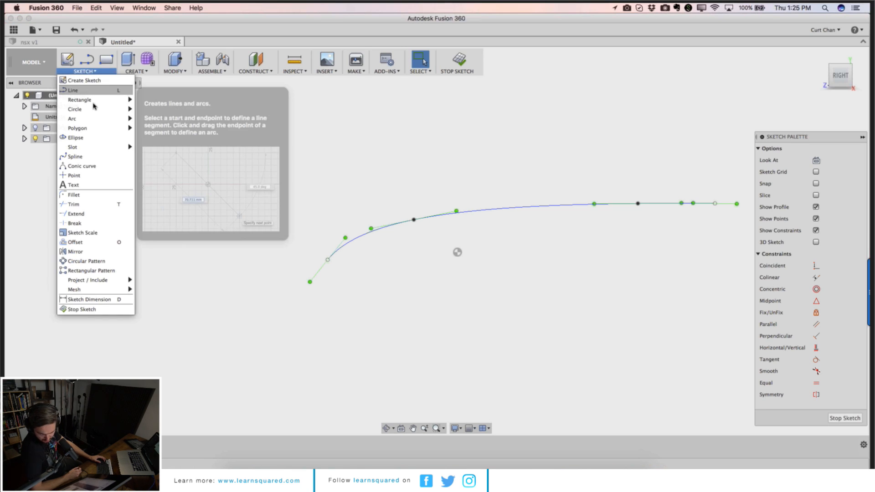
mouse_move(96, 100)
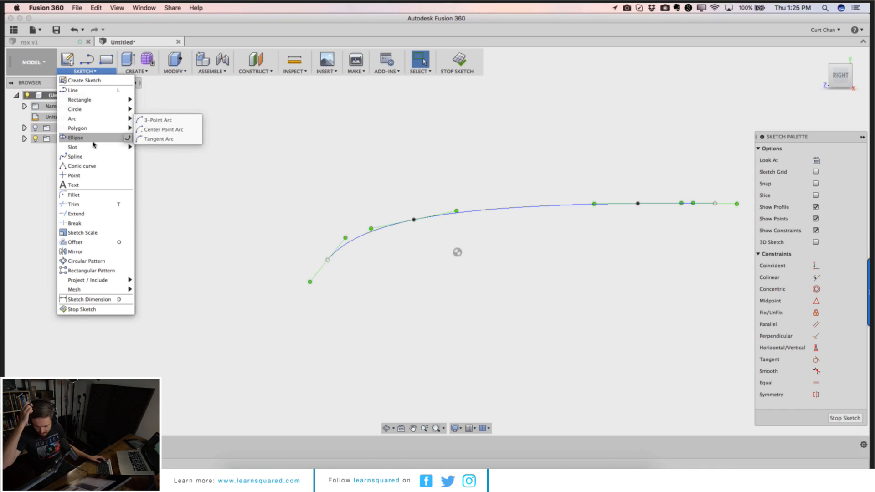
click(53, 84)
Step: Switch to the Patch workspace and extrude the open spline symmetrically into a surface
click(31, 62)
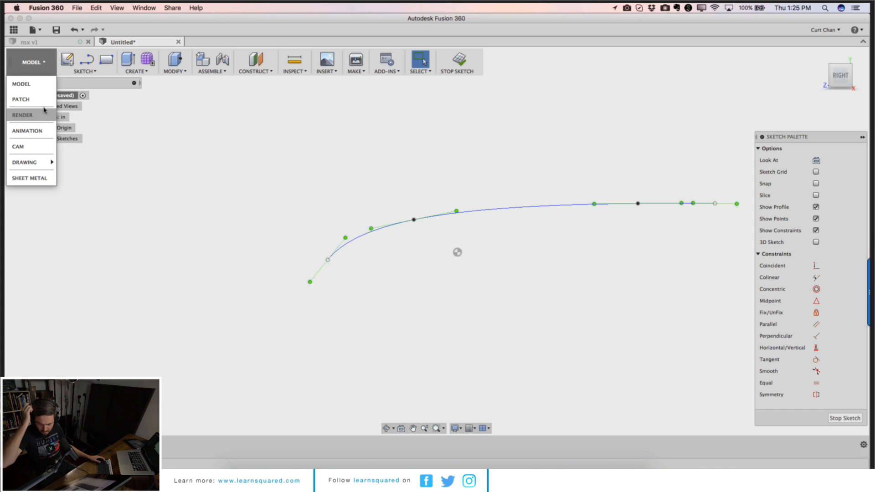
click(42, 104)
click(132, 68)
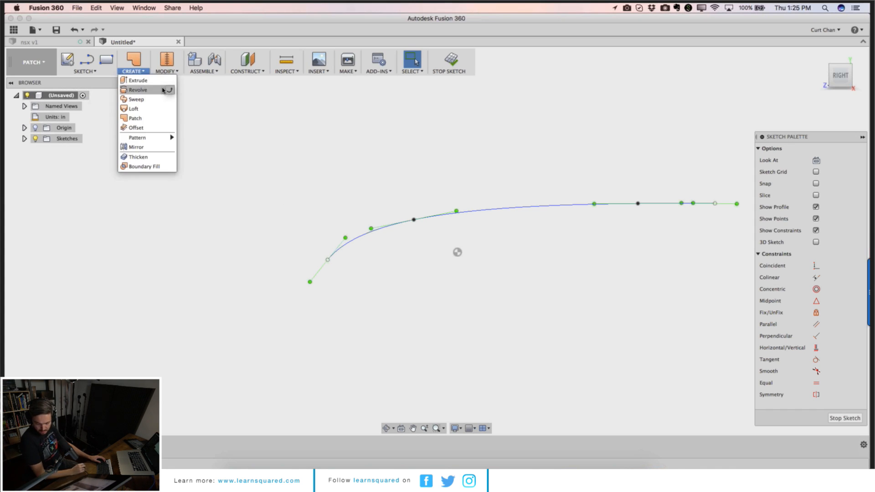
click(137, 81)
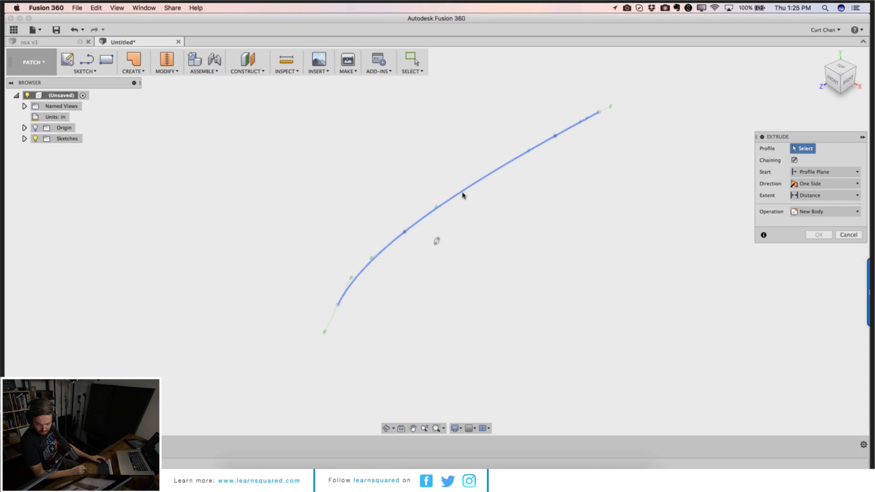
click(820, 184)
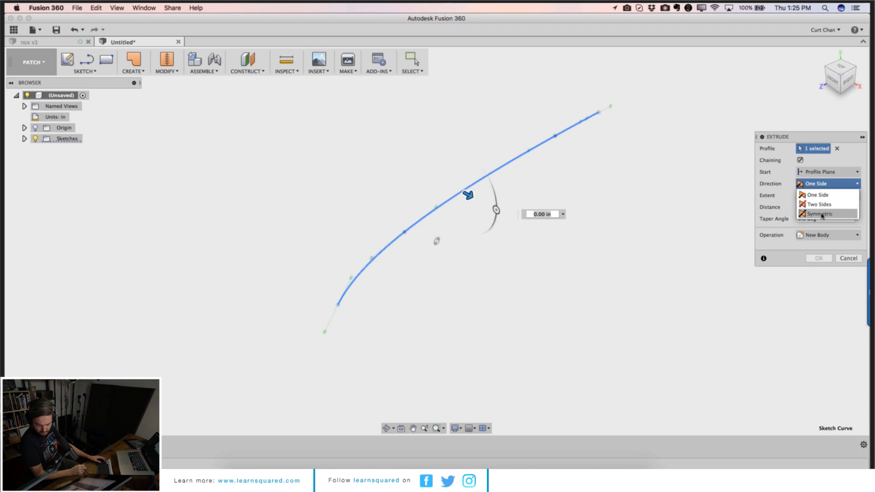
click(814, 212)
drag(470, 197, 630, 279)
click(819, 258)
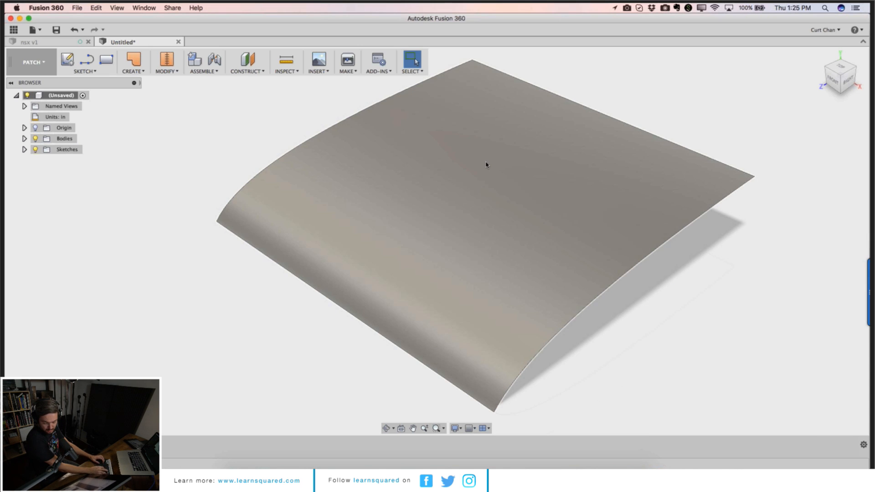
Step: Start a new sketch on the top plane and center the view on the surface
click(67, 60)
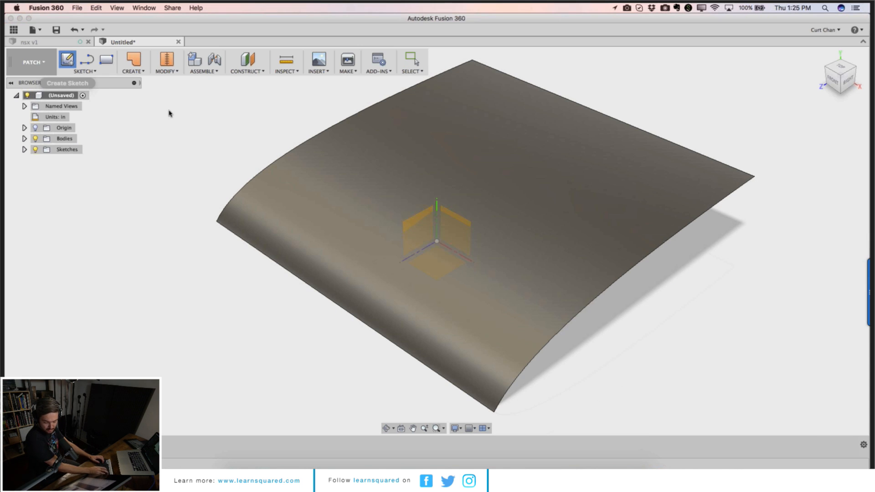
click(444, 263)
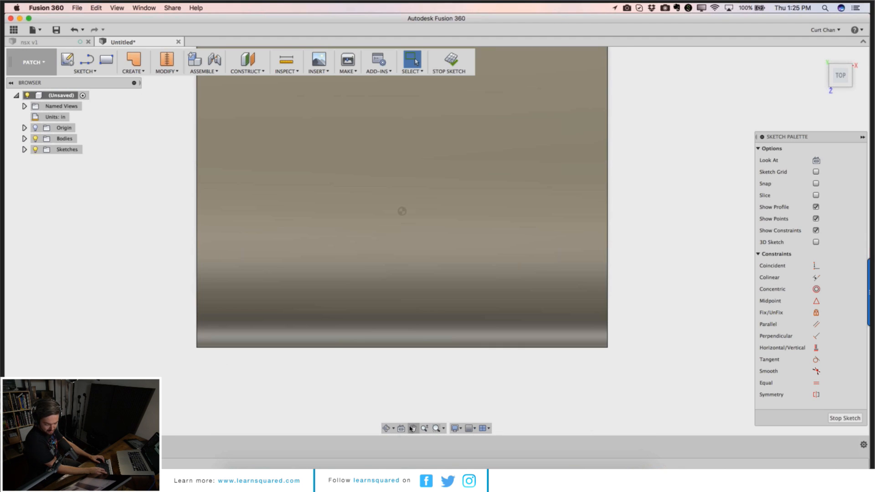
click(413, 428)
drag(435, 330, 466, 396)
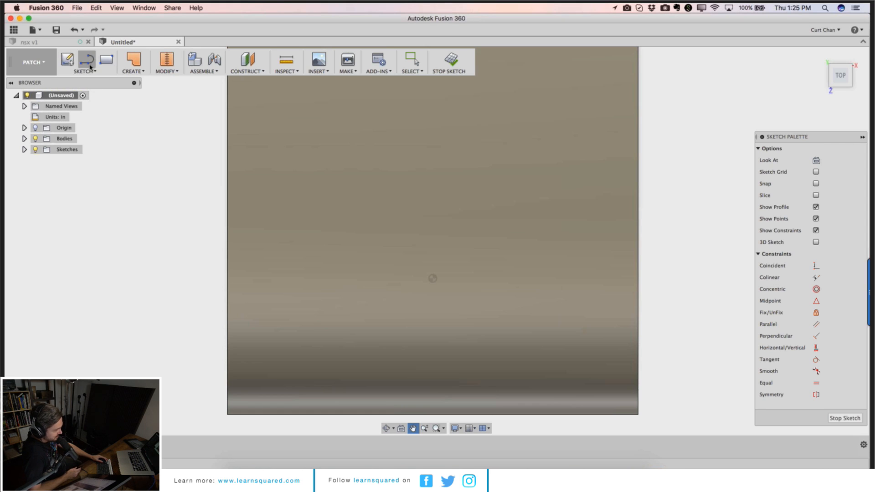
click(84, 71)
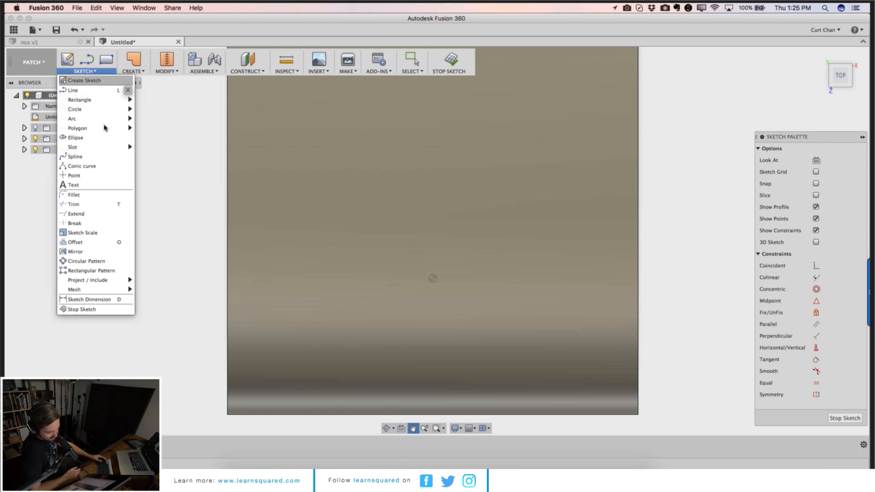
click(120, 157)
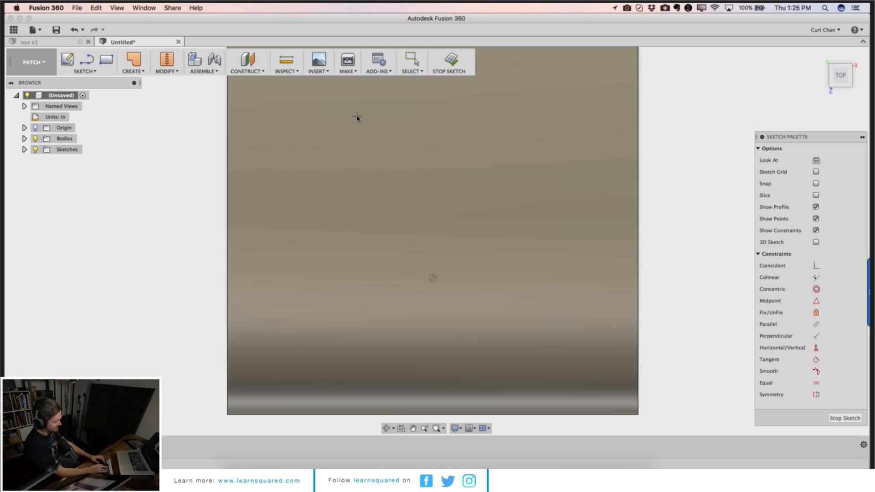
click(359, 206)
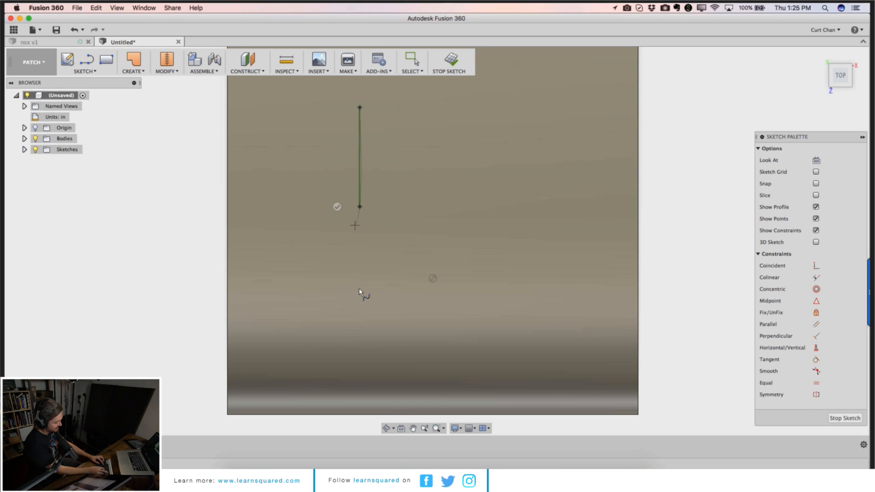
click(375, 342)
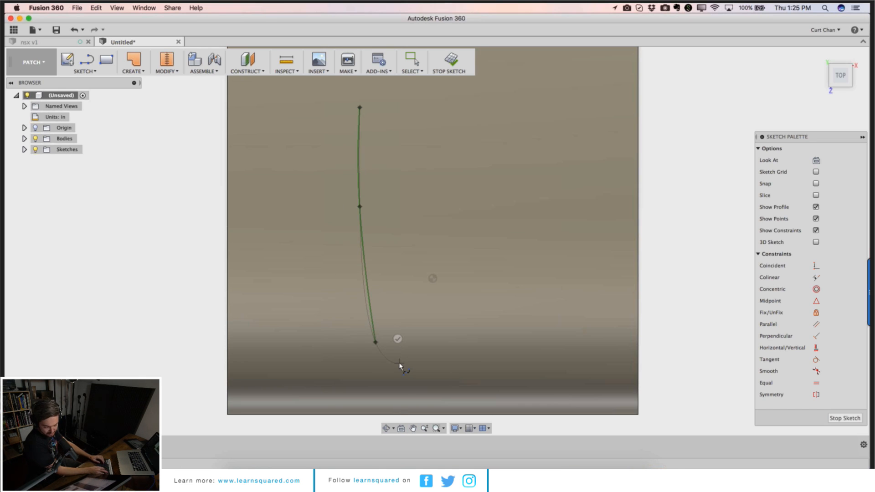
click(400, 364)
click(483, 358)
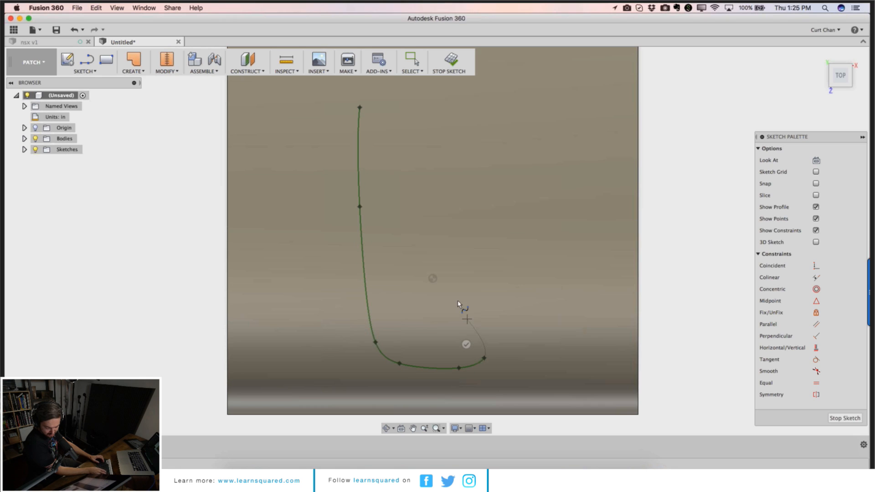
click(451, 284)
click(473, 108)
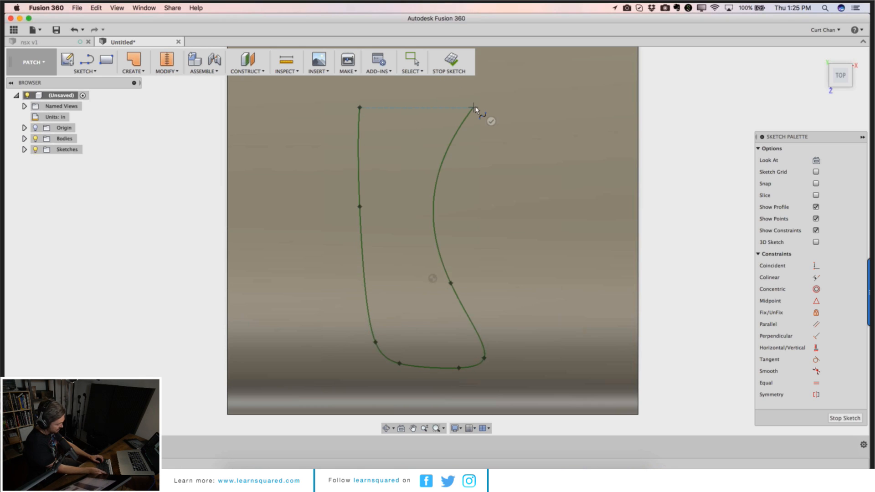
click(360, 104)
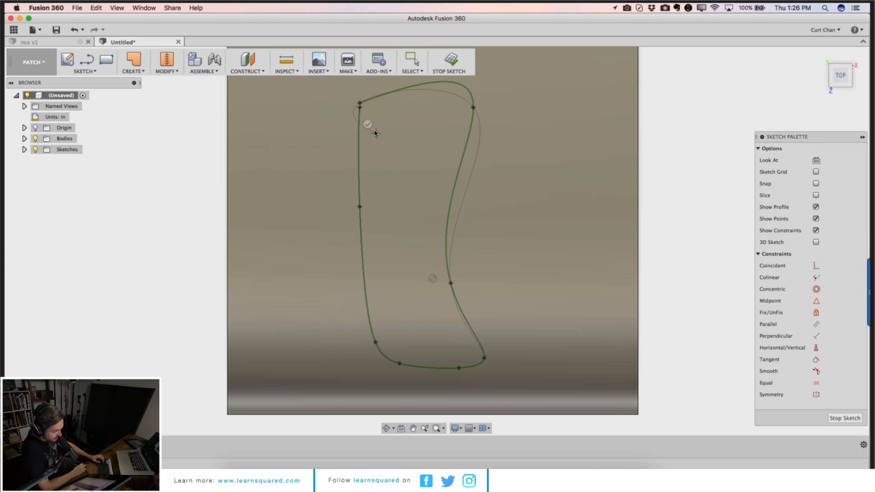
click(367, 124)
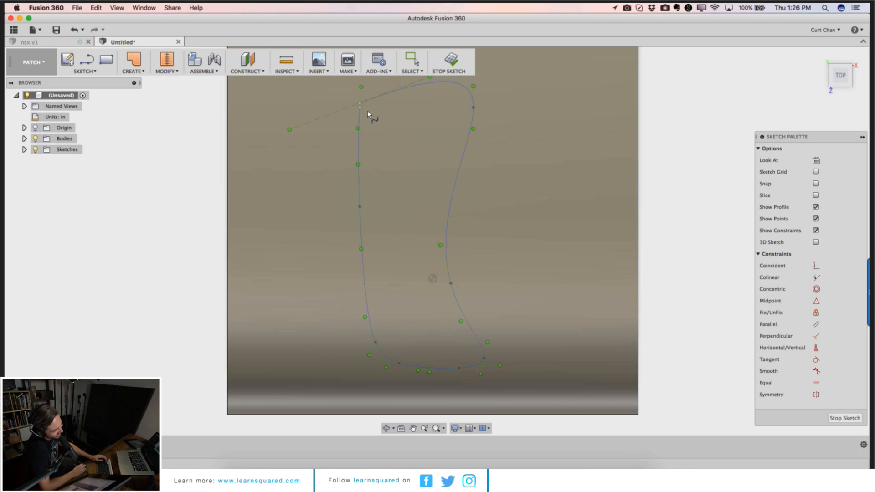
key(super+z)
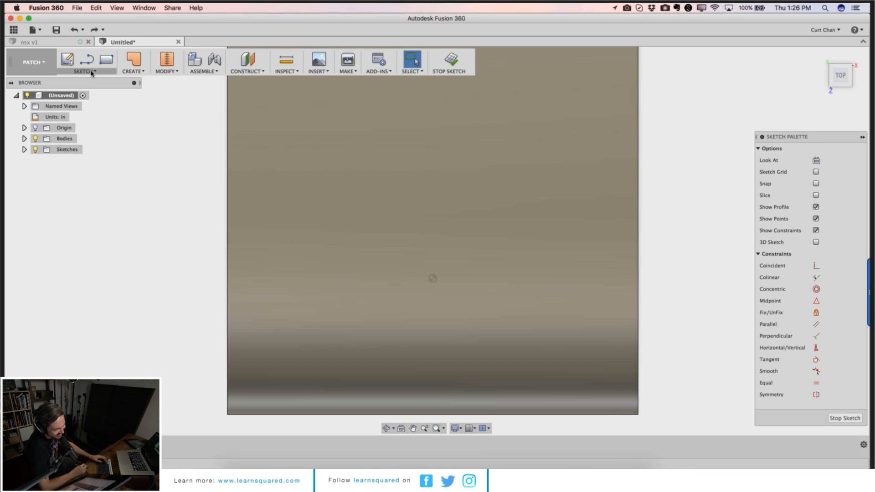
Step: Draw a closed spline through ten points forming a boot-shaped outline over the surface
click(91, 71)
click(73, 155)
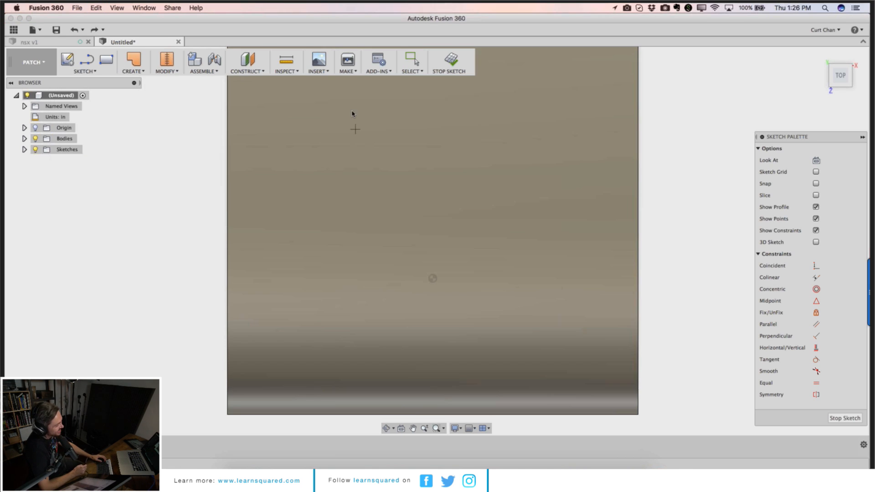
click(334, 94)
click(334, 229)
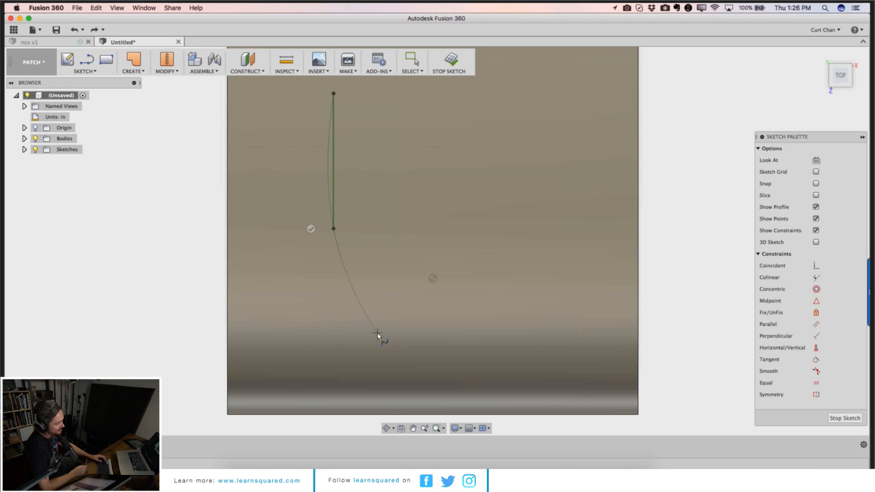
click(377, 333)
click(462, 371)
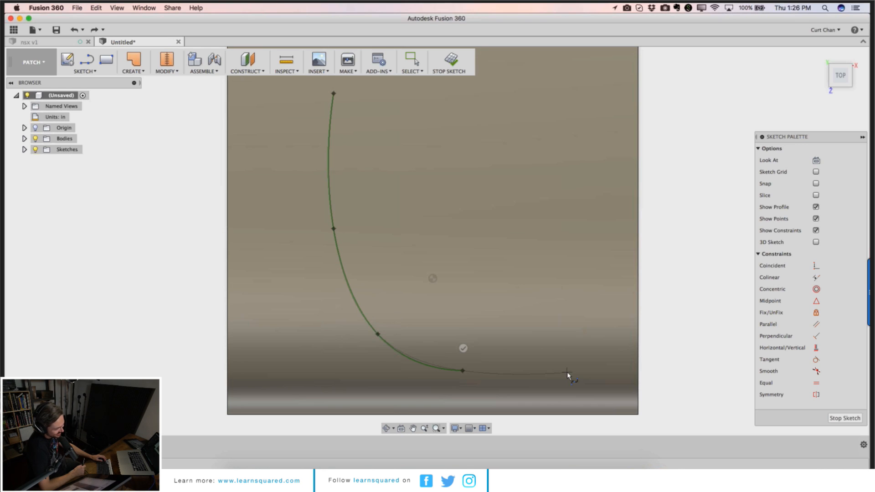
click(539, 373)
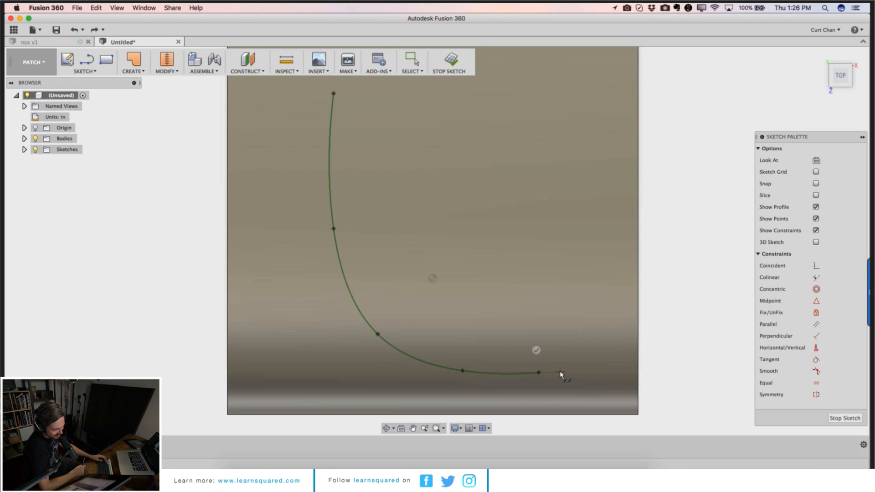
click(560, 372)
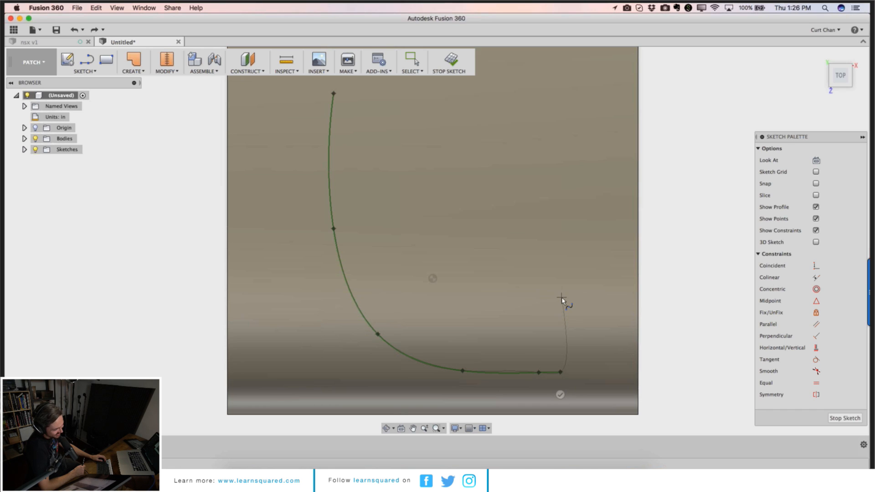
click(562, 298)
click(452, 227)
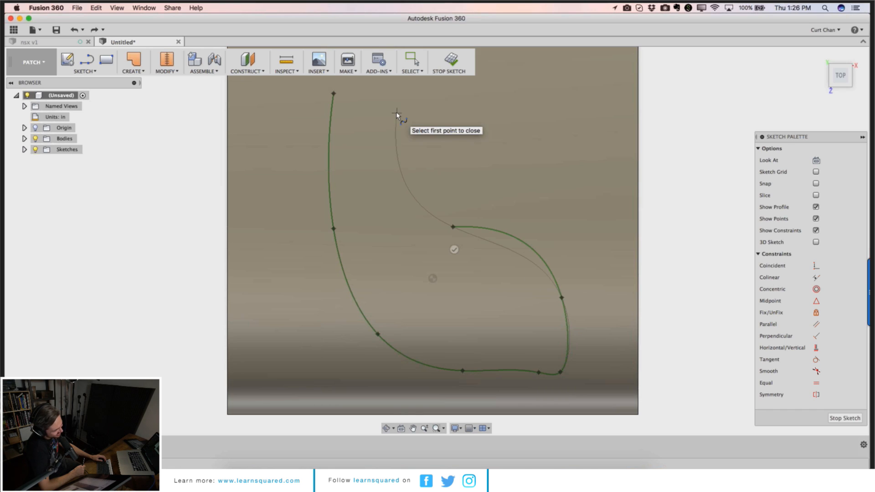
click(410, 101)
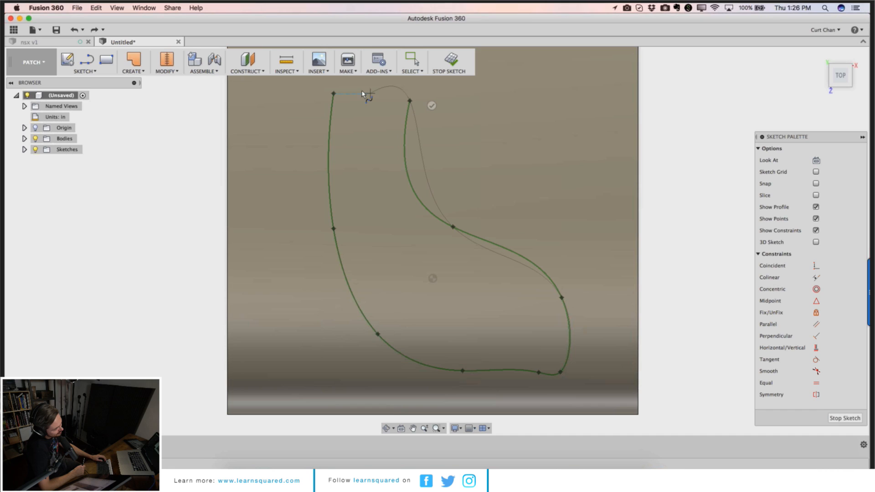
click(333, 93)
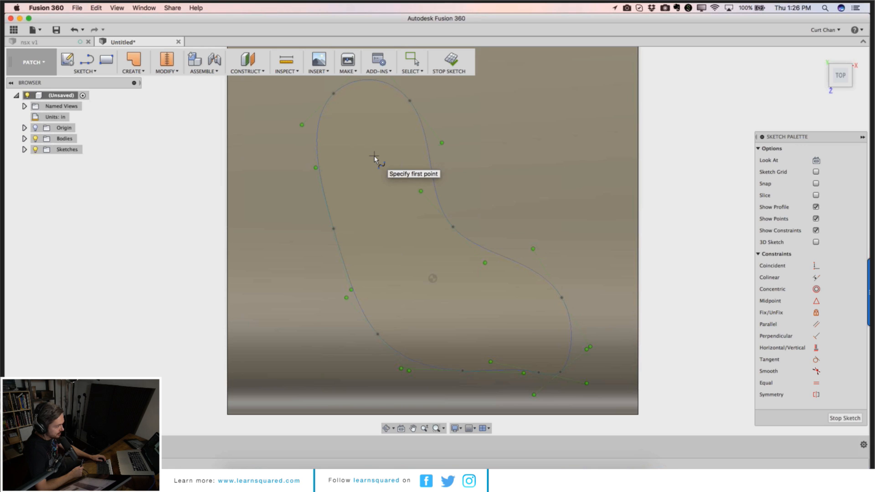
Step: Reshape the spline's upper corners by moving its points and tangent handles, then finish the sketch
key(Escape)
drag(302, 125, 322, 96)
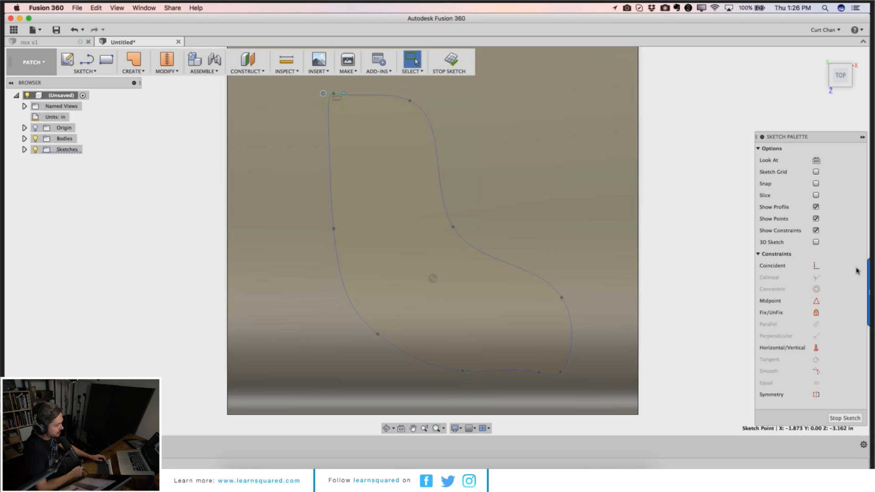
click(816, 267)
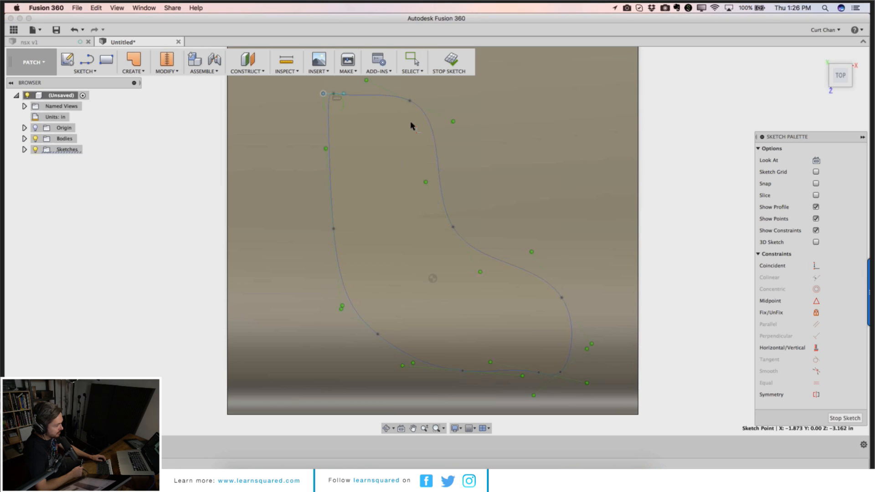
click(326, 149)
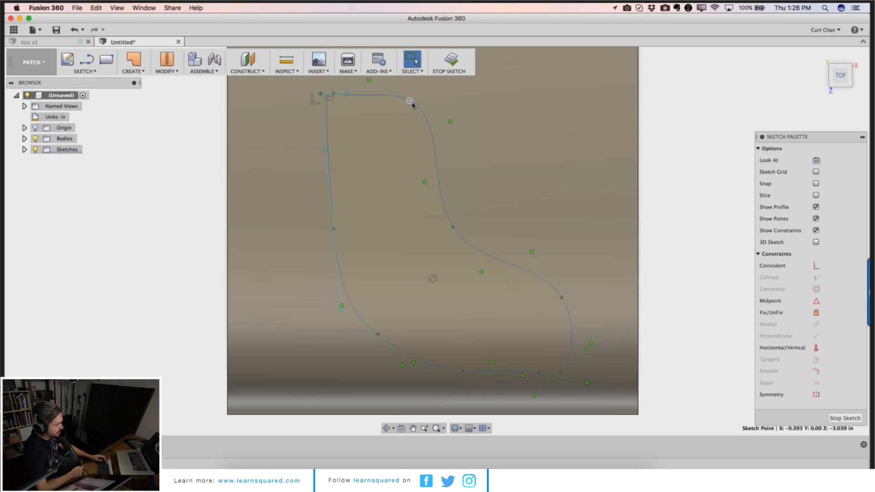
mouse_move(411, 102)
mouse_down()
mouse_move(431, 102)
mouse_move(417, 101)
mouse_up()
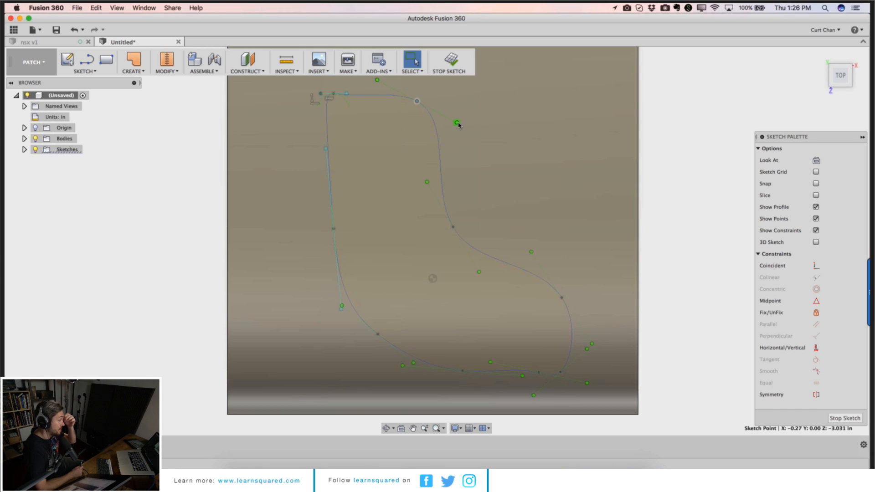
mouse_move(457, 123)
mouse_down()
mouse_move(443, 138)
mouse_move(463, 127)
mouse_move(451, 135)
mouse_up()
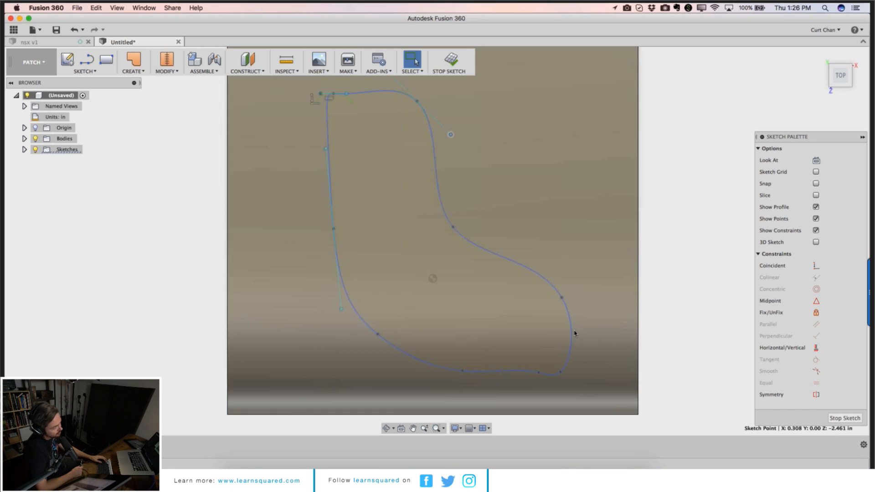
scroll(599, 341, down, 2)
click(844, 418)
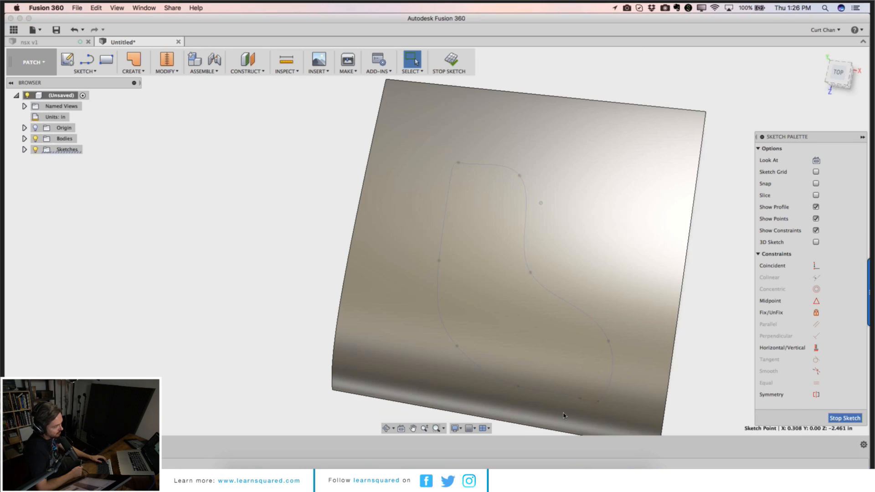
click(133, 71)
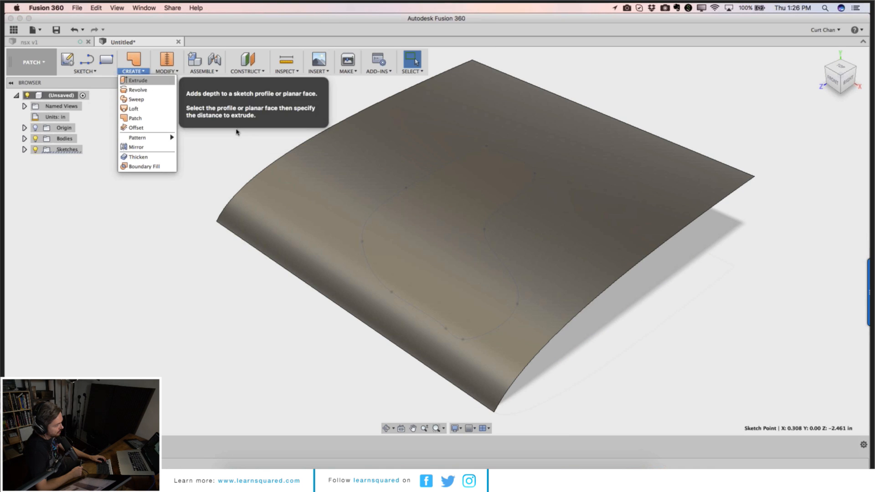
click(137, 80)
click(428, 245)
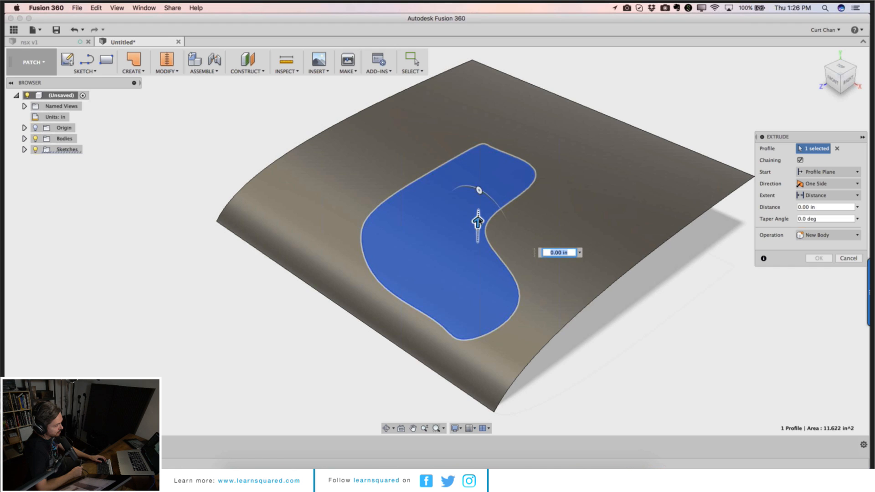
drag(478, 222, 483, 93)
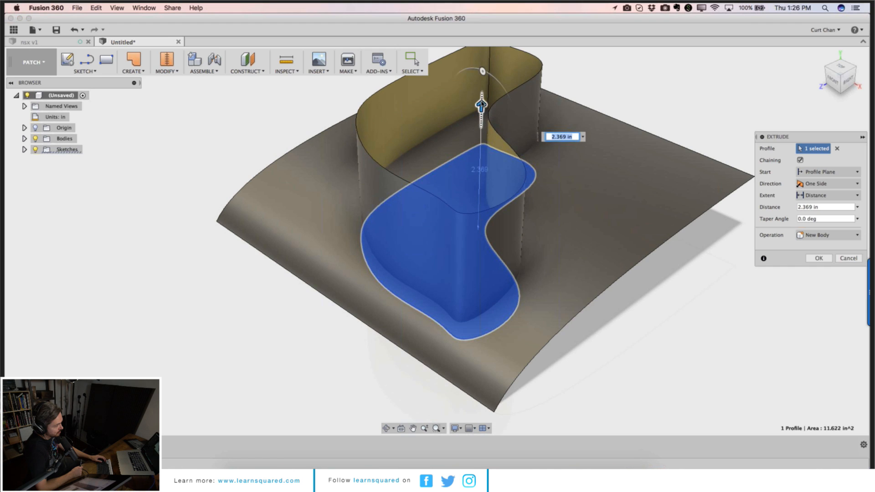
click(841, 235)
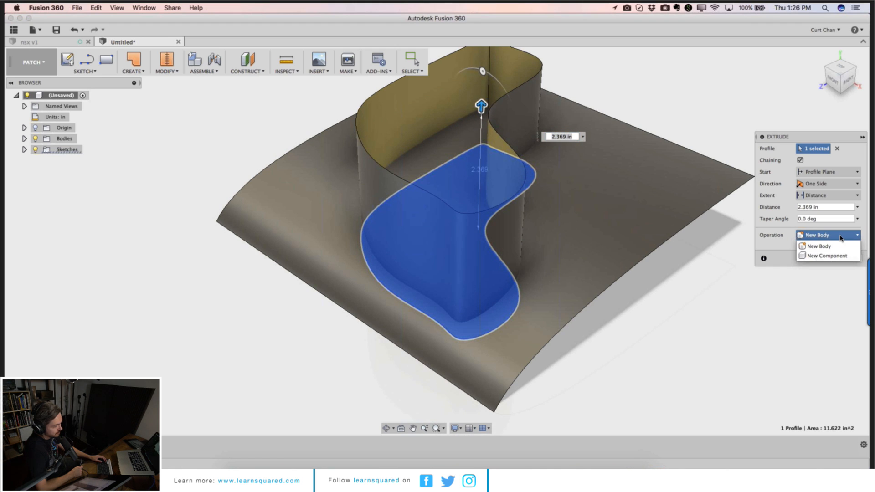
click(847, 293)
click(849, 258)
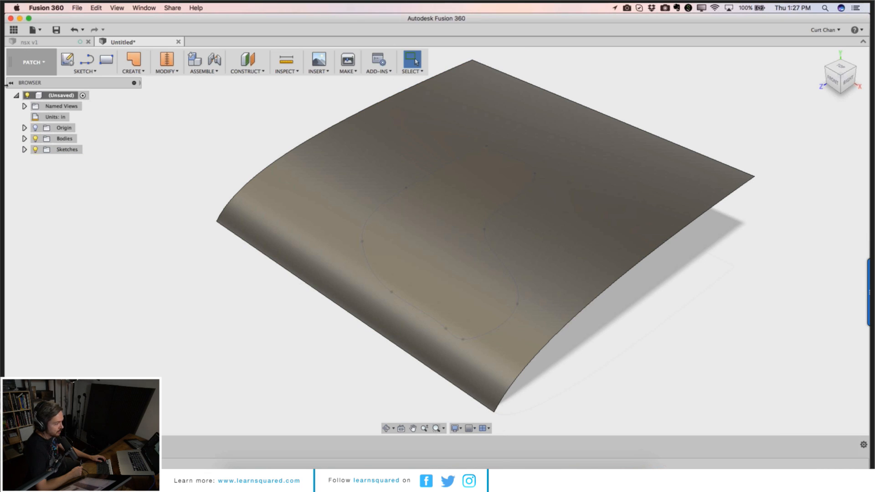
Step: Extrude the closed spline profile 2.053 in with the Intersect operation to trim the surface to the boot outline
click(141, 71)
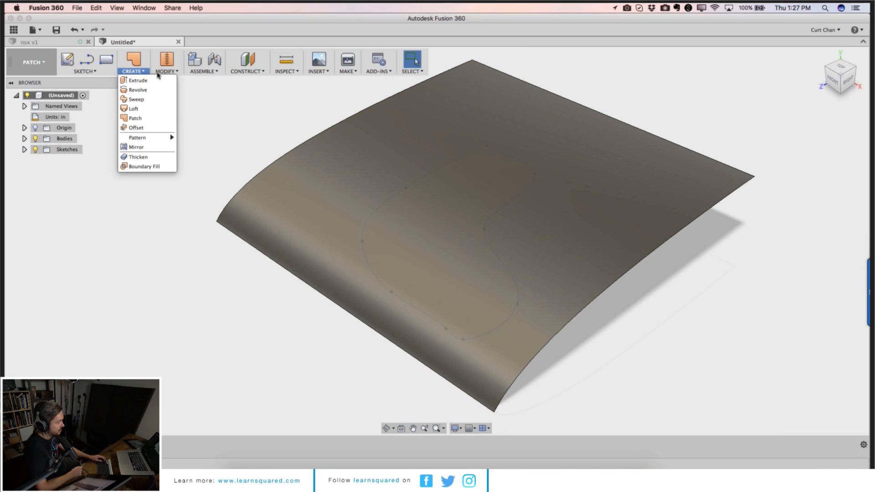
mouse_move(170, 75)
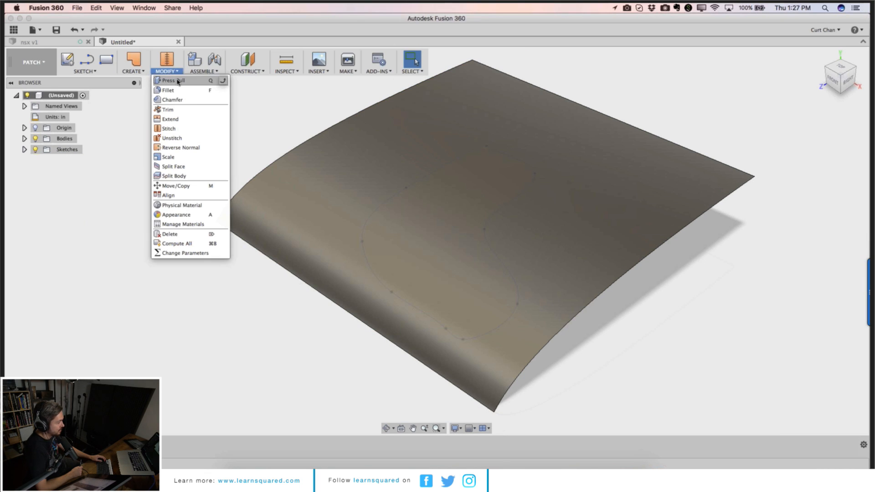
click(174, 80)
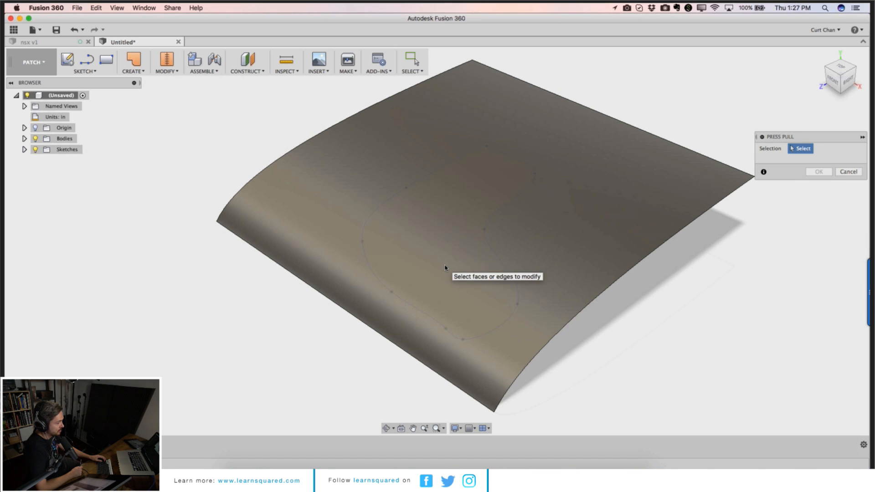
click(446, 269)
drag(478, 223, 479, 162)
drag(480, 142, 480, 122)
click(839, 223)
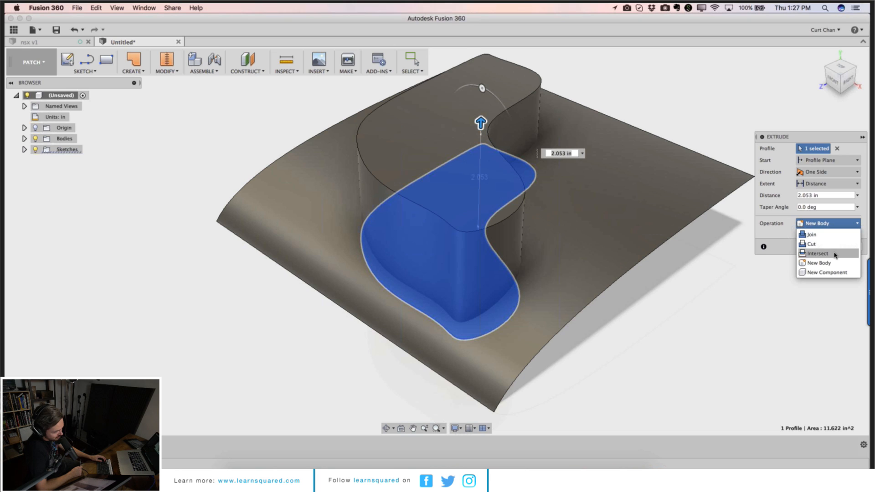
click(818, 253)
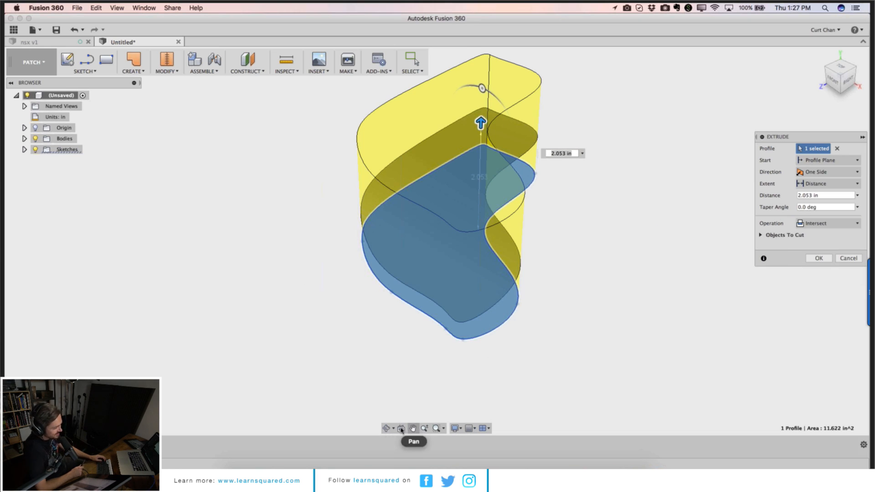
click(386, 428)
drag(403, 405, 733, 217)
click(819, 262)
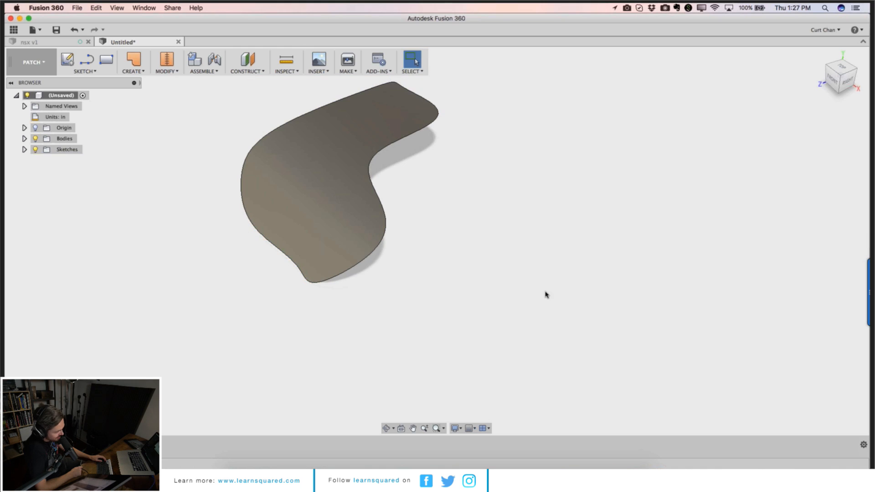
Step: Expand the sketches in the browser and make both Sketch1 and Sketch2 visible
click(388, 428)
drag(393, 347, 355, 246)
click(24, 149)
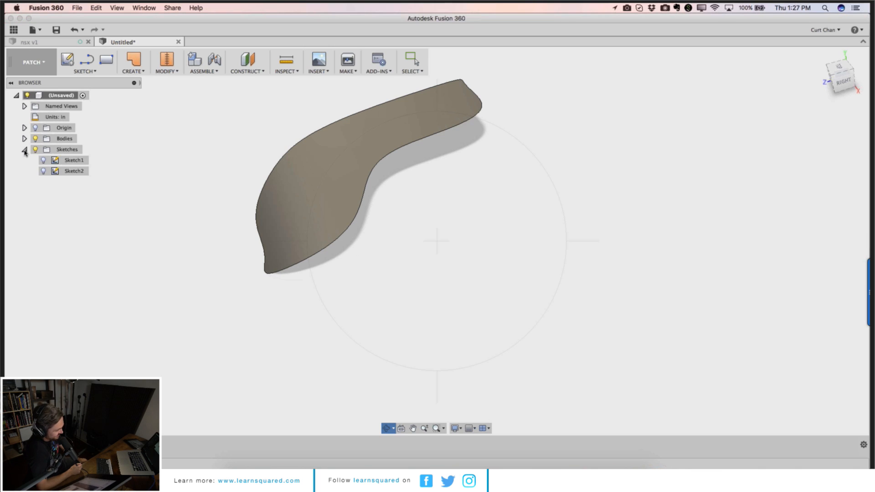
click(43, 160)
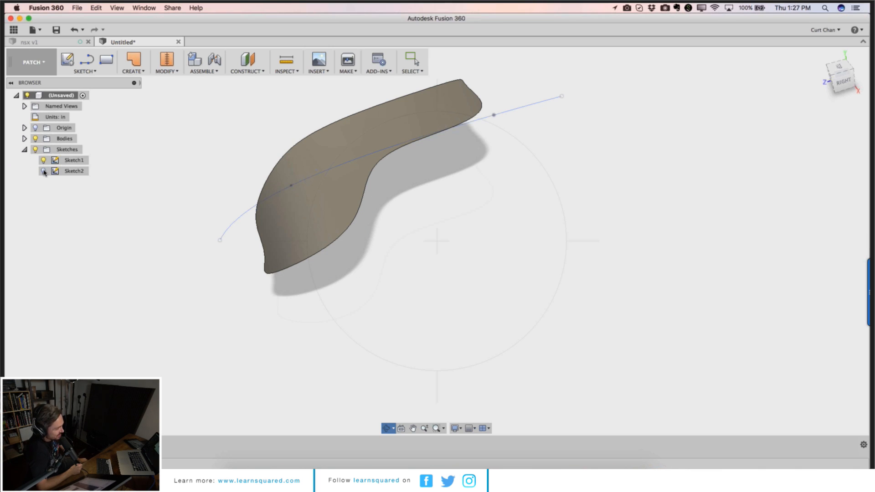
click(43, 172)
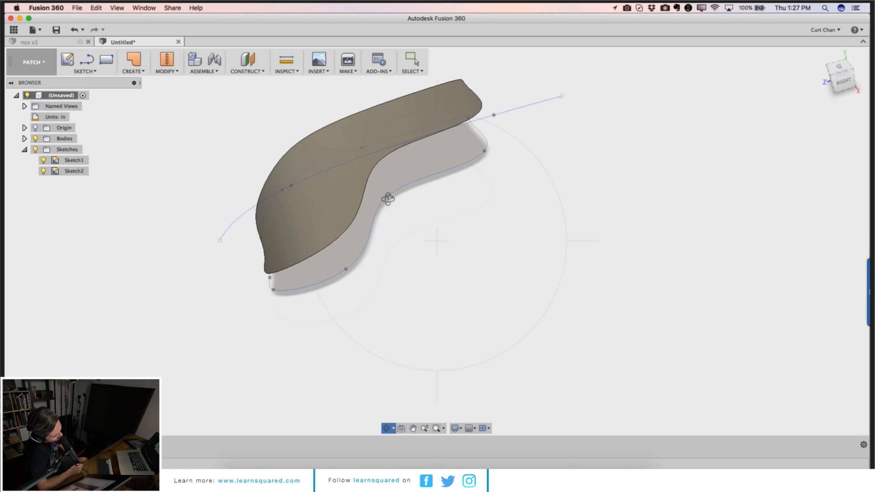
Step: Reshape the closed outline and the open spline by dragging their points to update the trimmed surface
key(Escape)
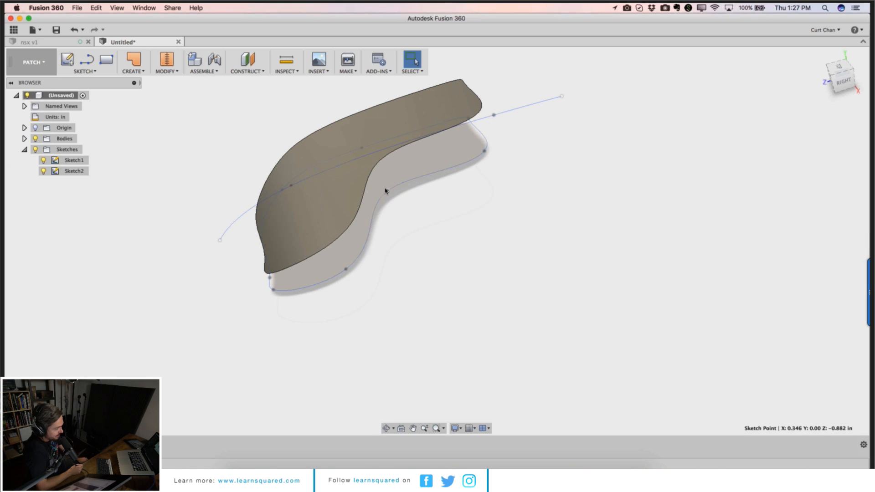
mouse_move(385, 191)
mouse_down()
mouse_move(379, 184)
mouse_move(404, 199)
mouse_up()
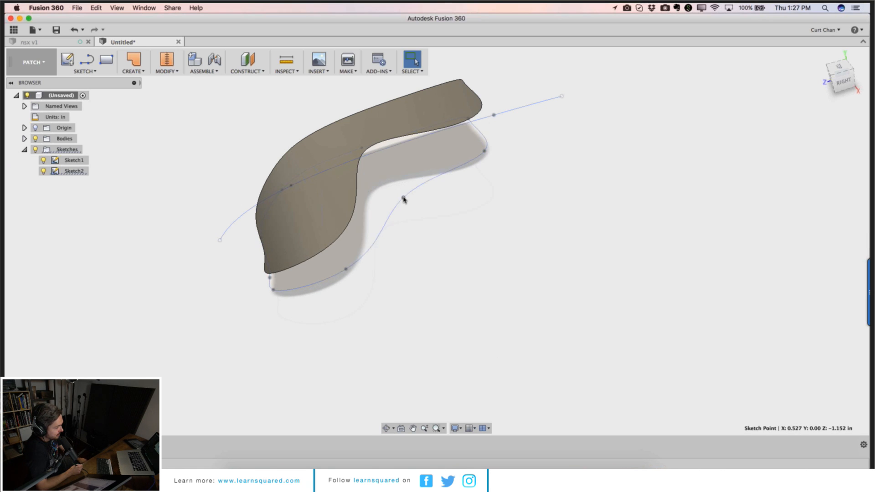
drag(346, 269, 326, 256)
drag(221, 240, 225, 222)
drag(291, 185, 291, 166)
Step: Switch to the top view and drag the outline's upper right corner point outward
click(841, 68)
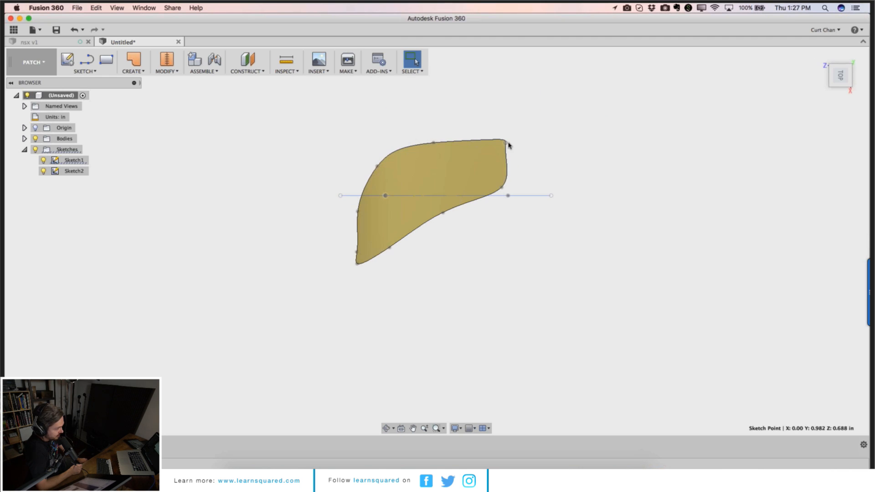
drag(507, 139, 525, 127)
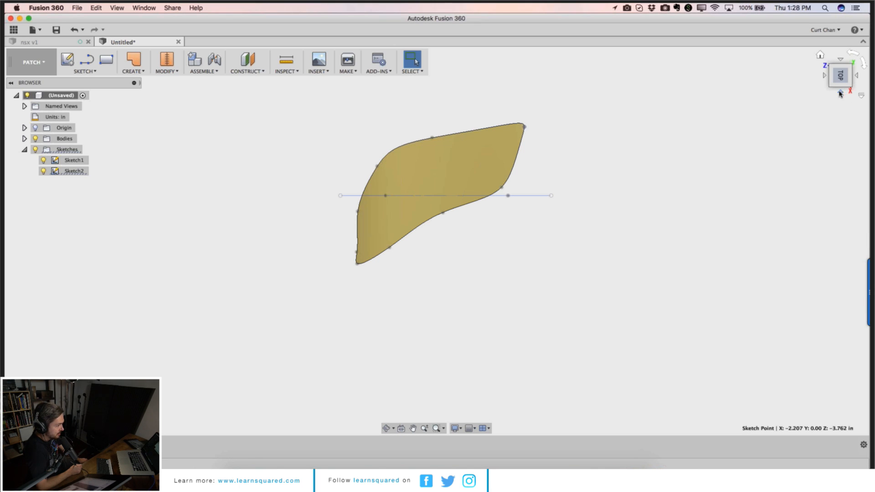
Step: Switch from the Patch workspace to the Model workspace
click(841, 94)
scroll(373, 224, up, 5)
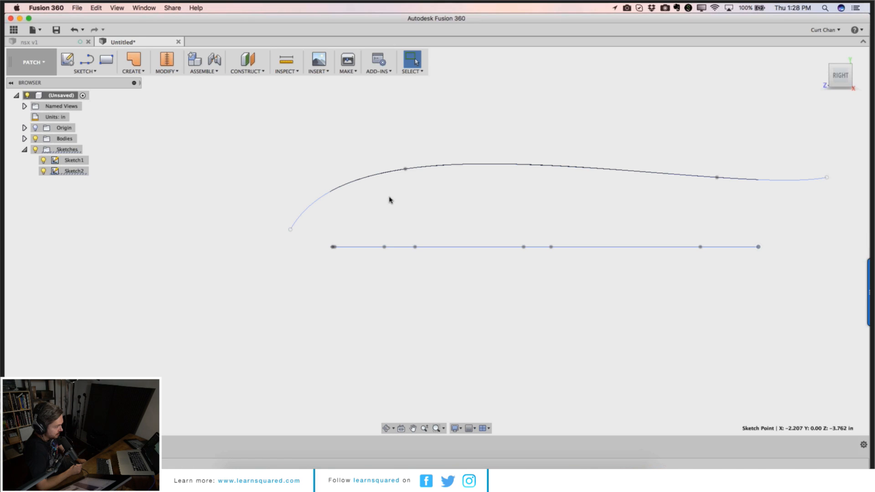
click(31, 69)
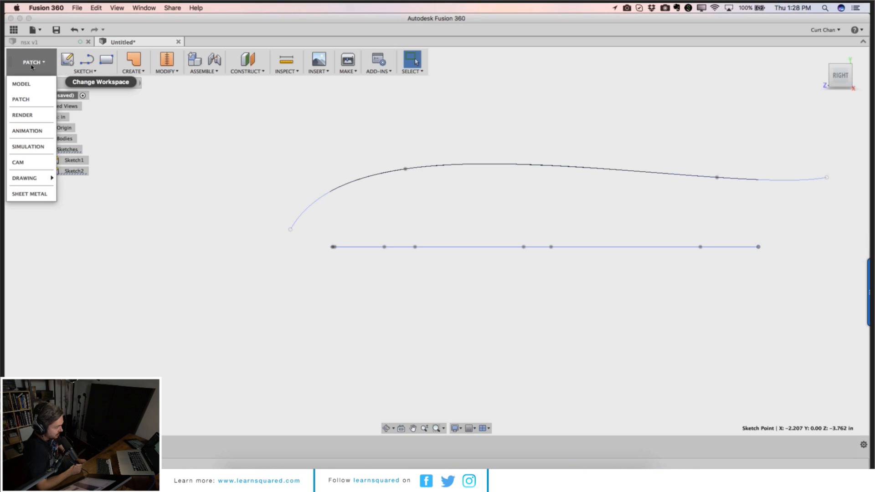
click(178, 123)
click(40, 70)
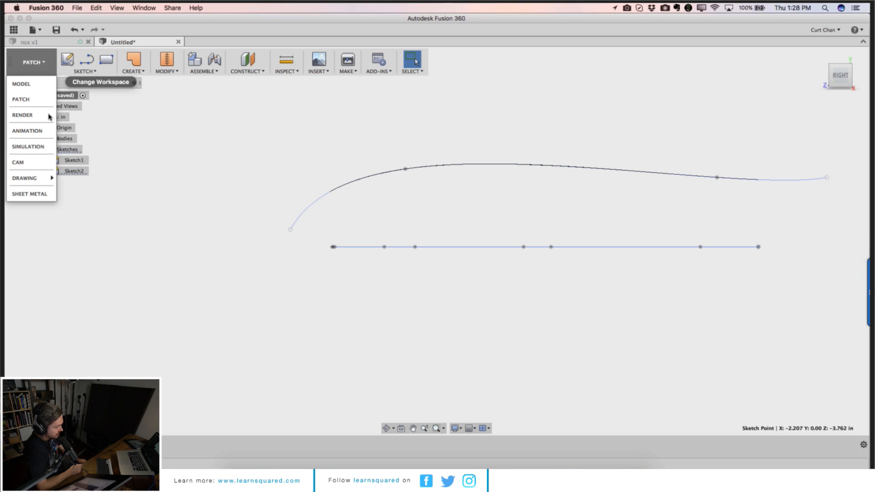
click(33, 85)
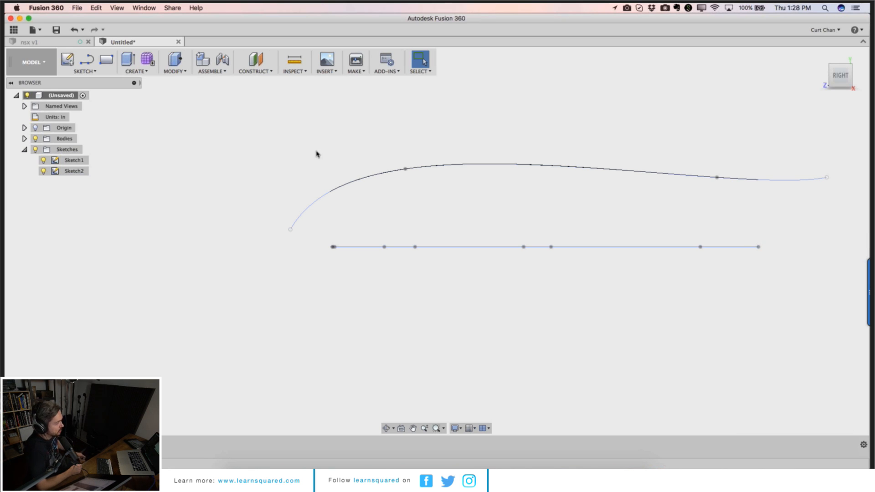
Step: Enter the Sculpt environment with Create Form, leave it with Finish Form, and open the workspace list
click(820, 54)
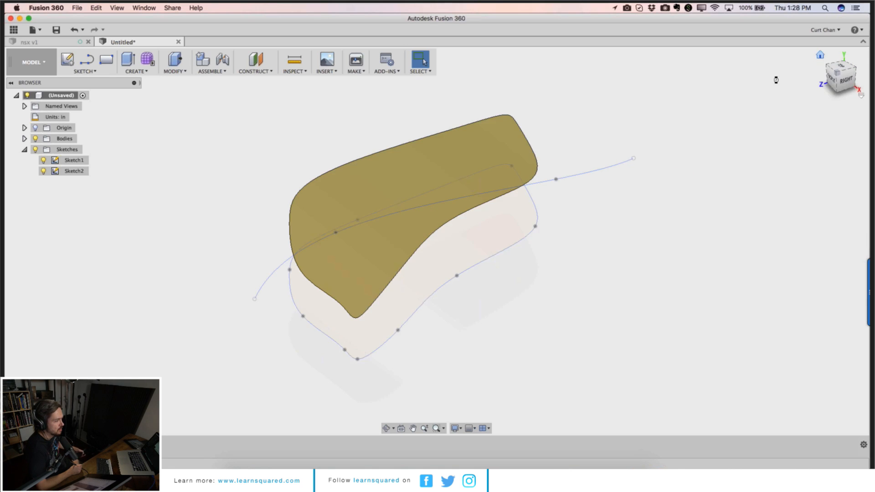
click(148, 59)
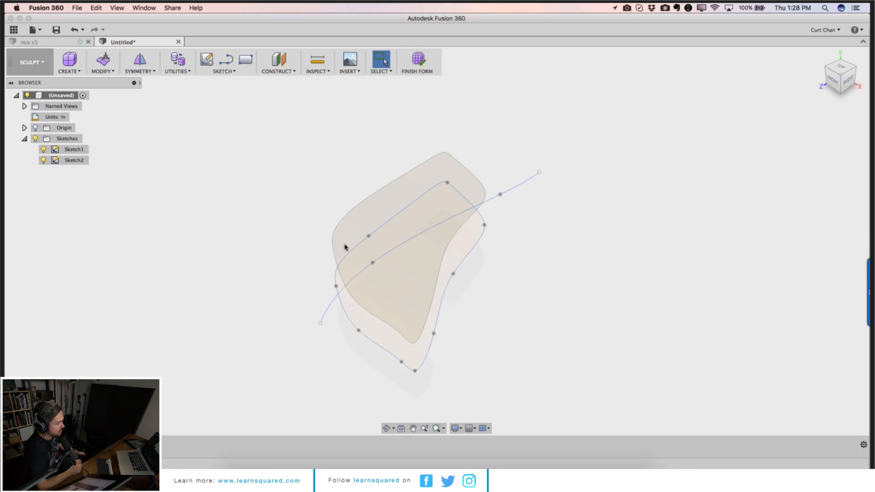
click(417, 64)
click(32, 62)
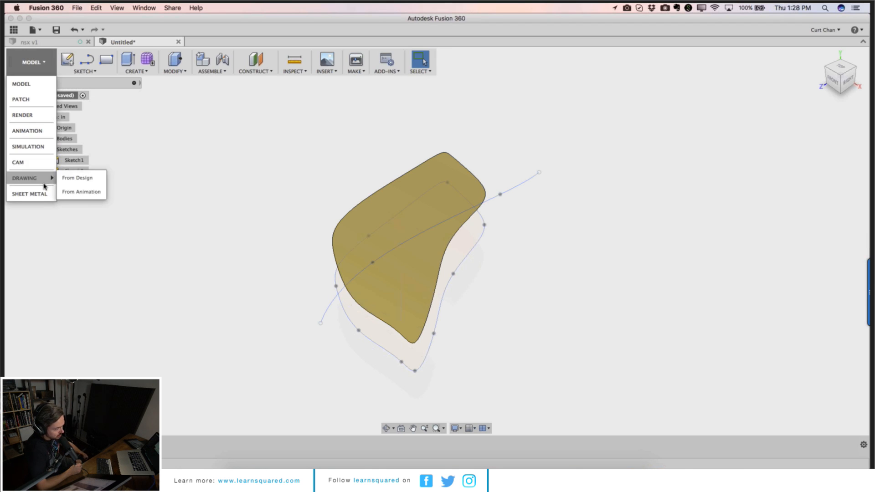
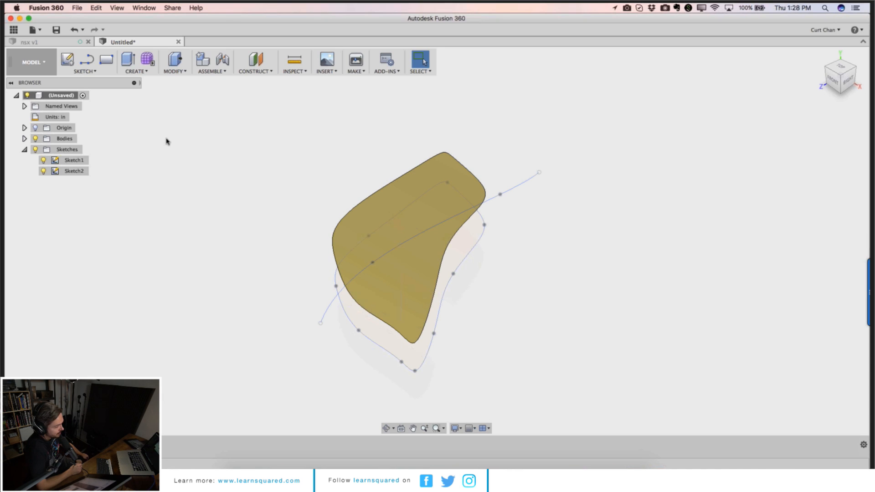
right_click(113, 445)
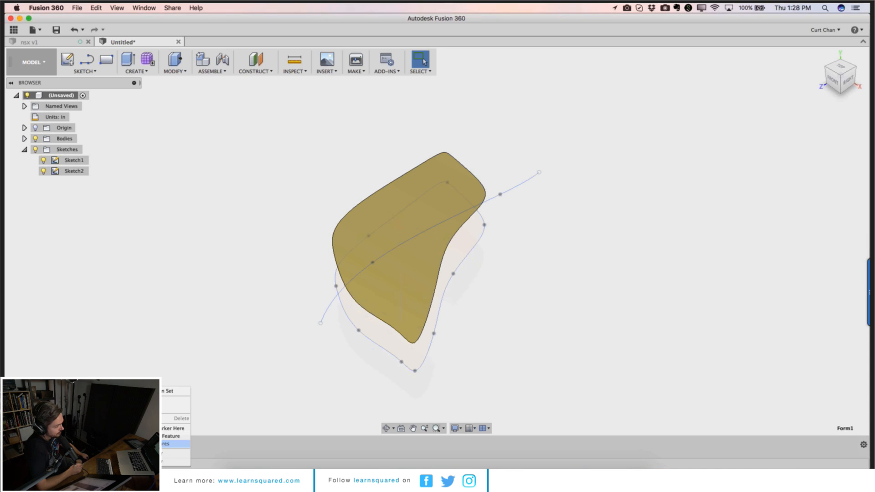
key(Escape)
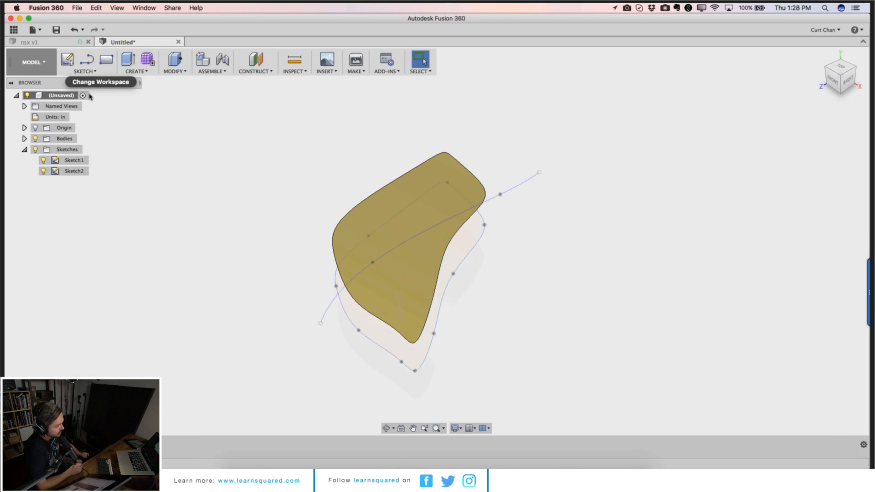
click(98, 71)
click(198, 129)
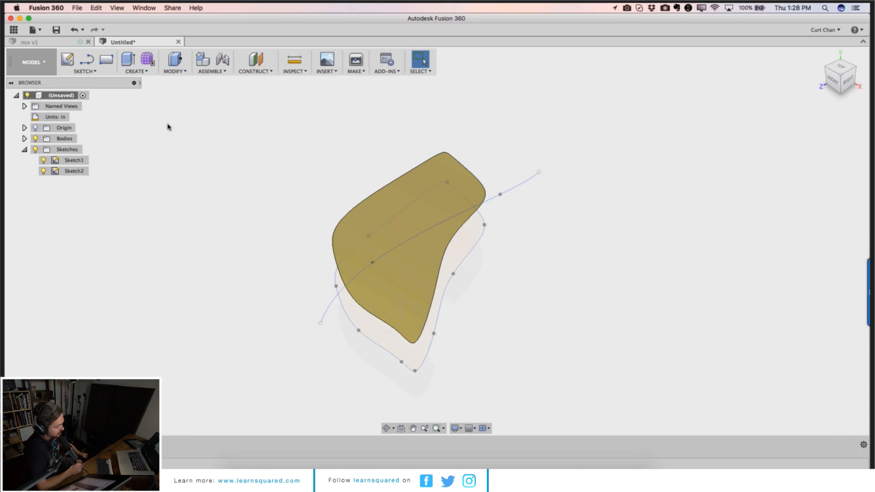
Step: Turn off design history capture for the root component
right_click(73, 98)
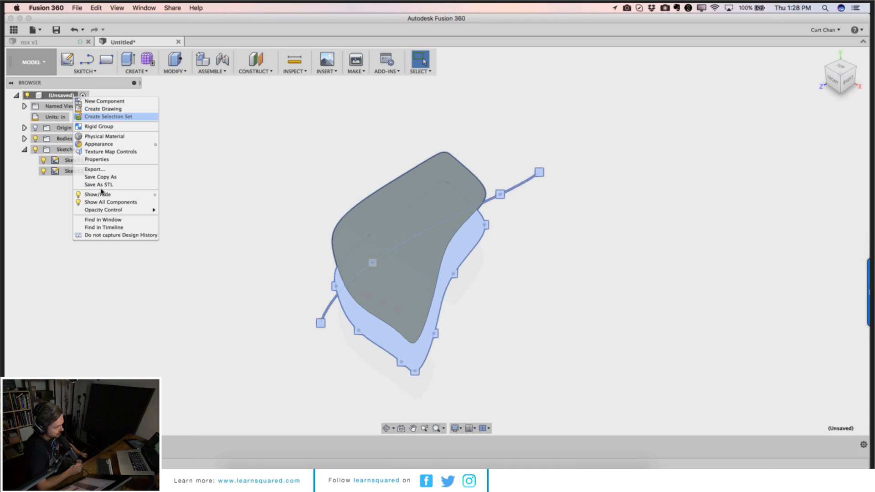
click(112, 235)
key(Return)
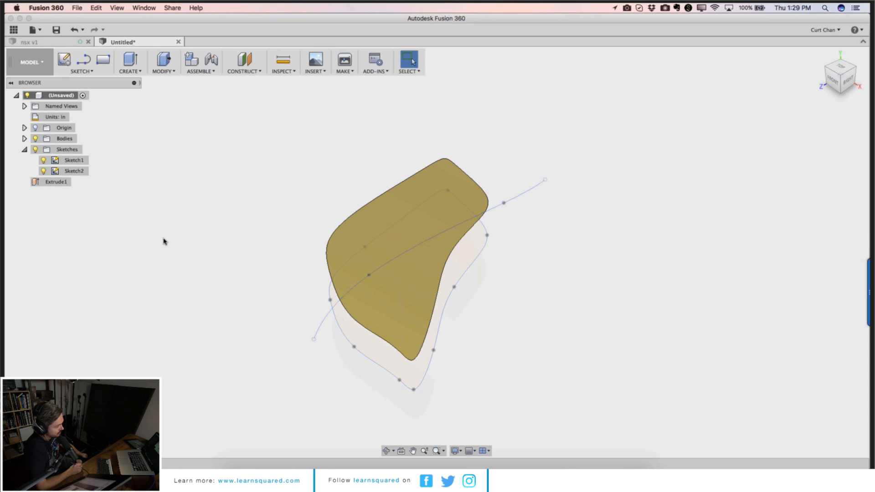
Step: Switch to the Sculpt workspace and browse its Modify, Symmetry, Utilities, Create and Sketch menus
click(46, 64)
click(28, 129)
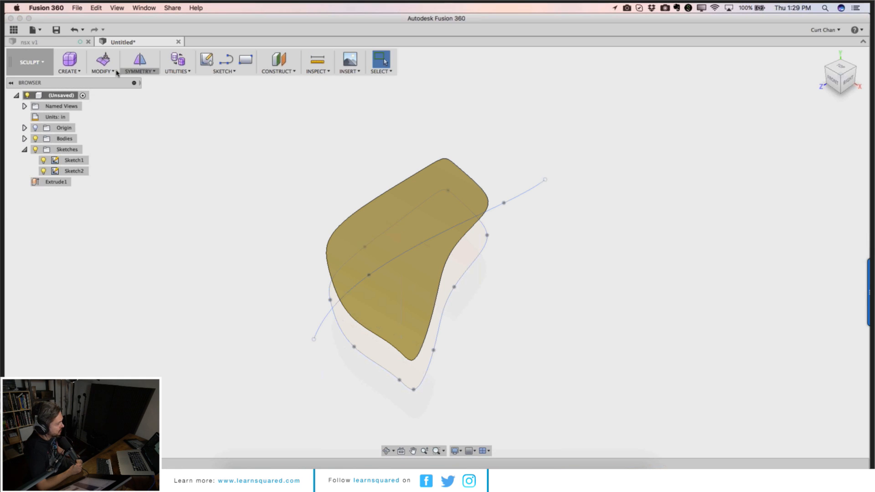
click(114, 71)
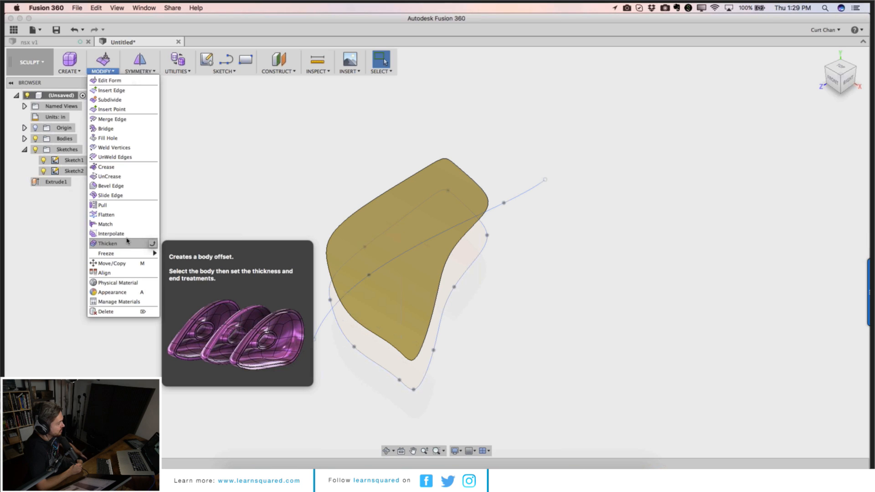
click(141, 72)
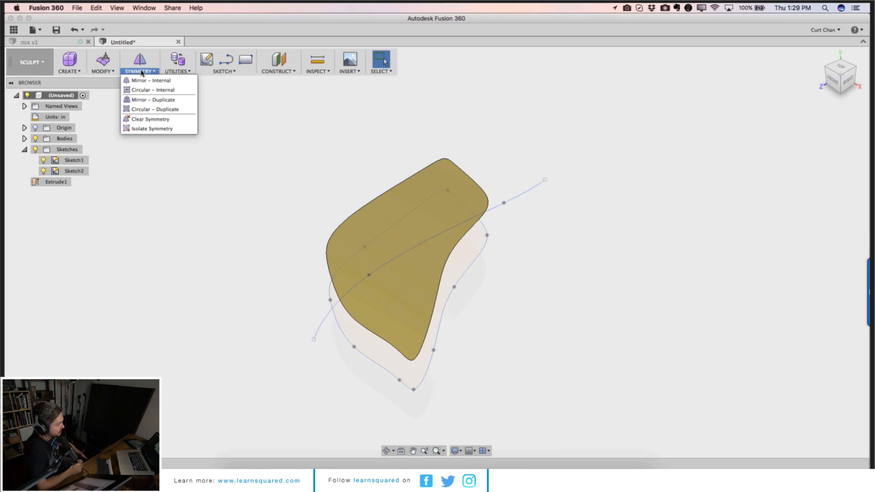
click(176, 71)
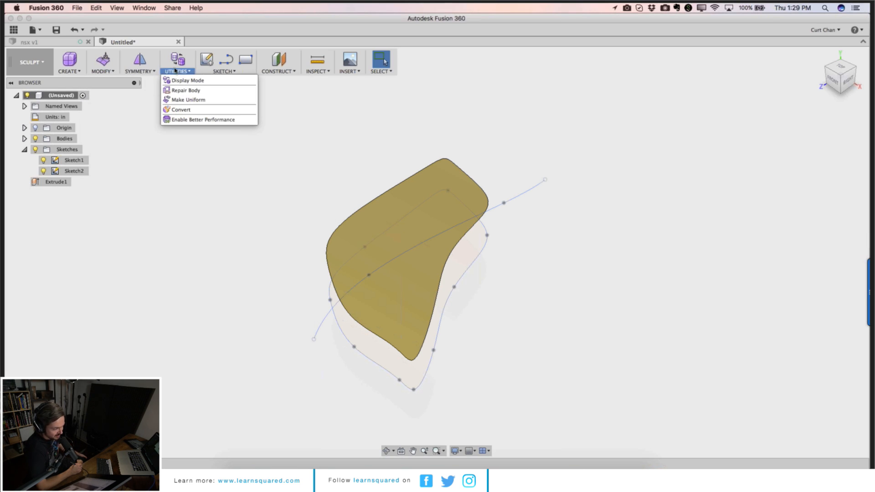
click(69, 71)
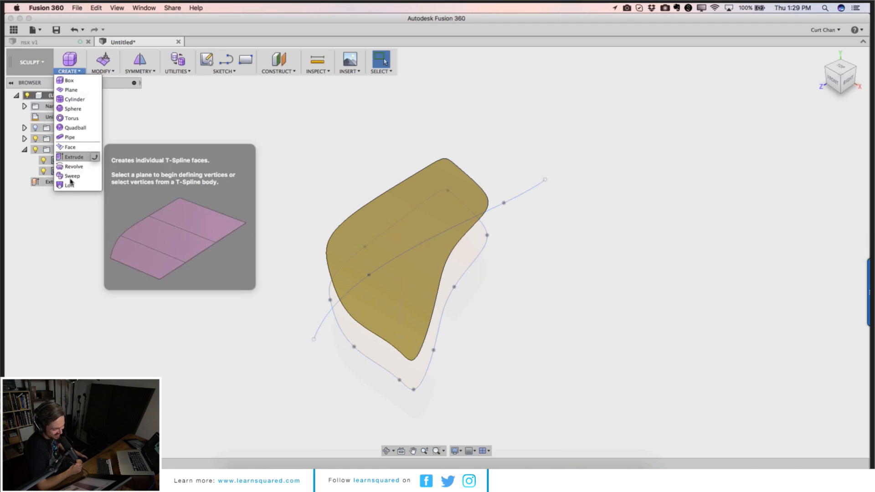
click(108, 72)
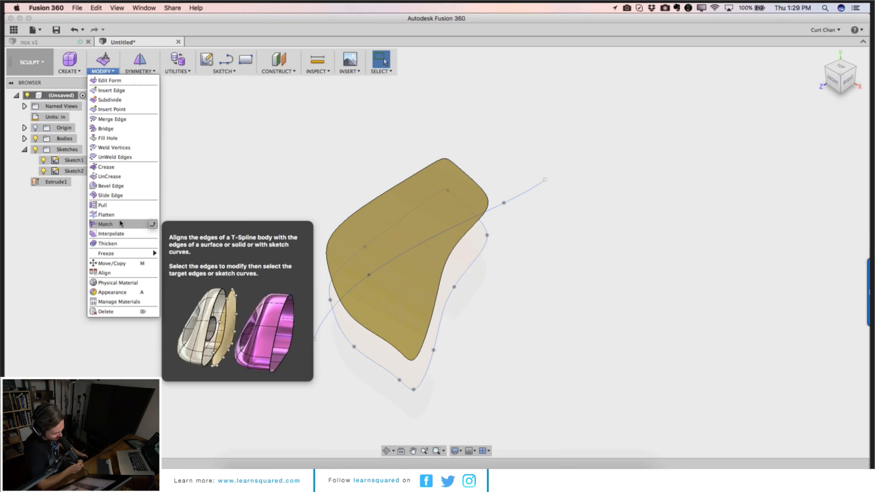
mouse_move(137, 256)
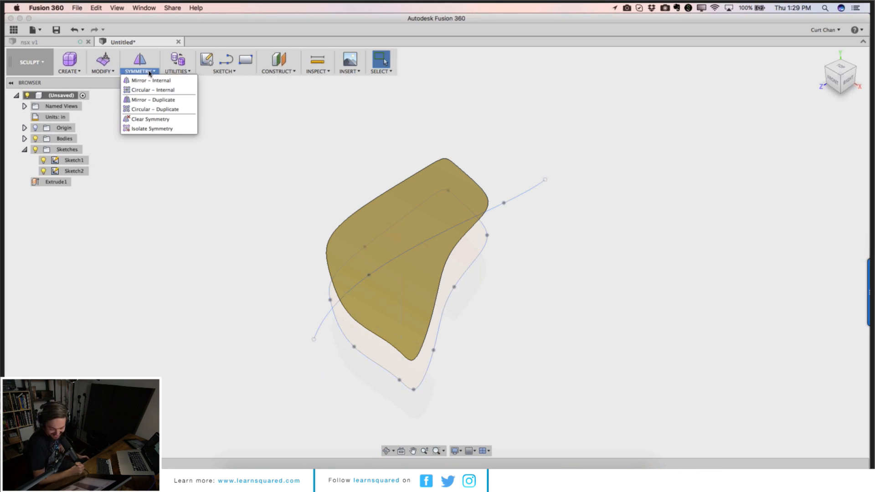
mouse_move(232, 71)
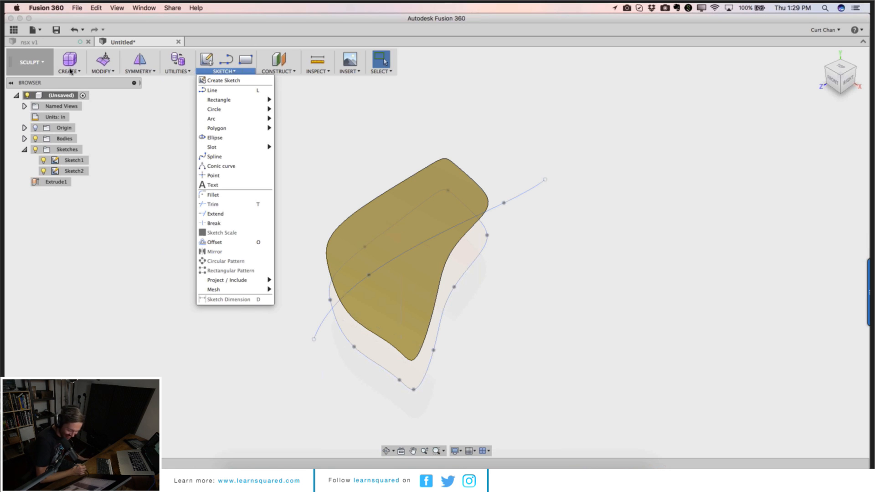
Step: Switch to the Model workspace and browse its Assemble, Modify, Create and Sketch menus
click(31, 62)
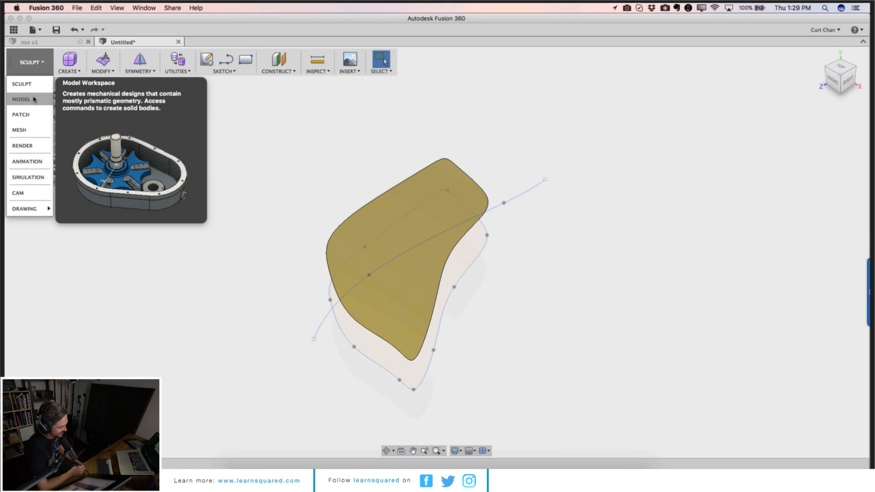
click(33, 99)
click(198, 71)
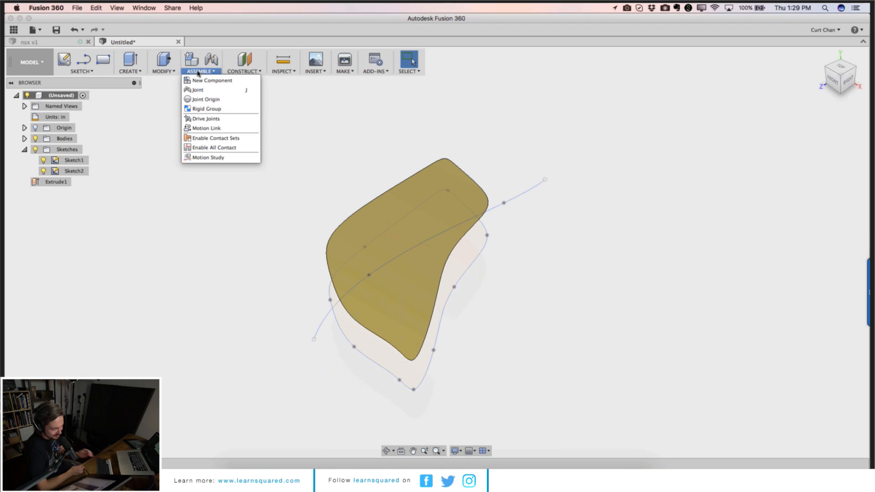
mouse_move(164, 73)
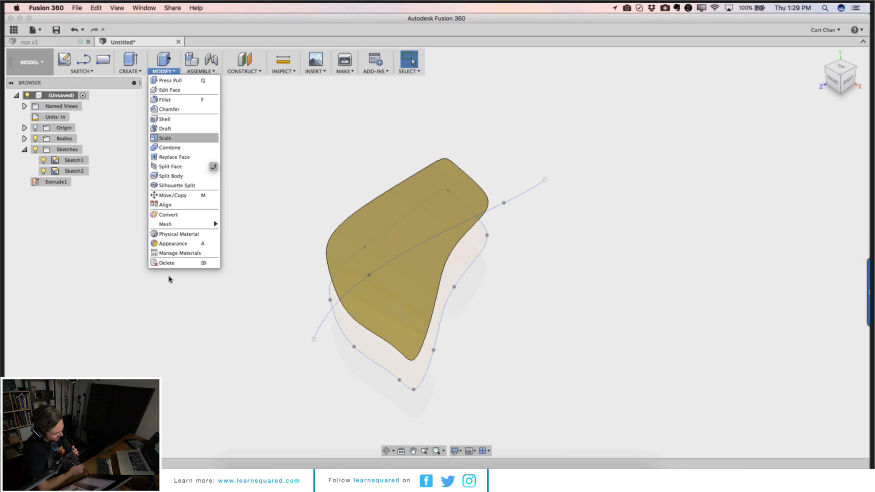
mouse_move(177, 224)
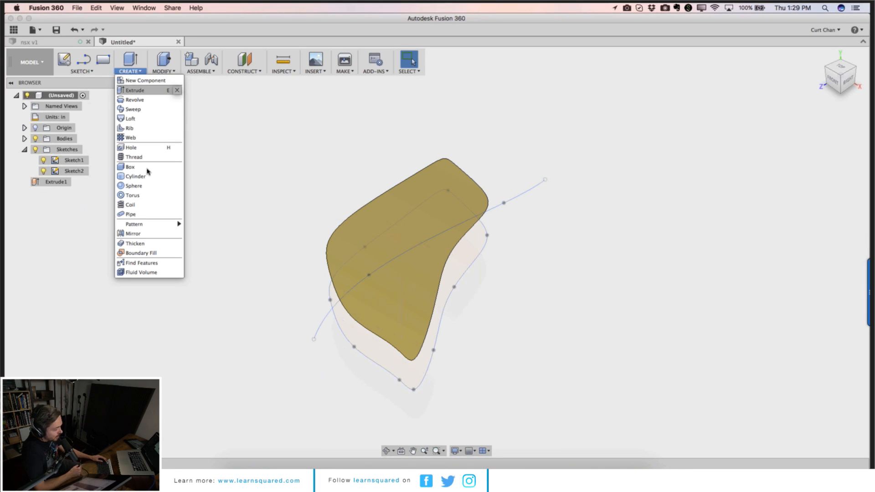
mouse_move(149, 224)
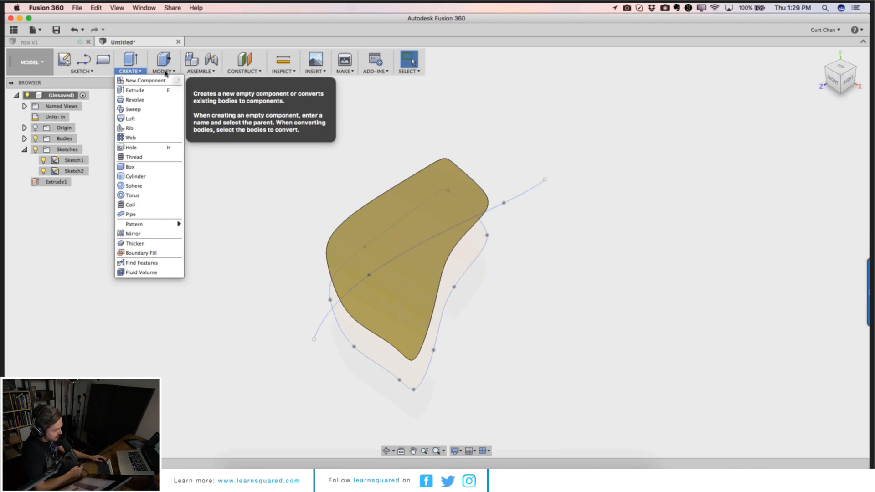
mouse_move(198, 71)
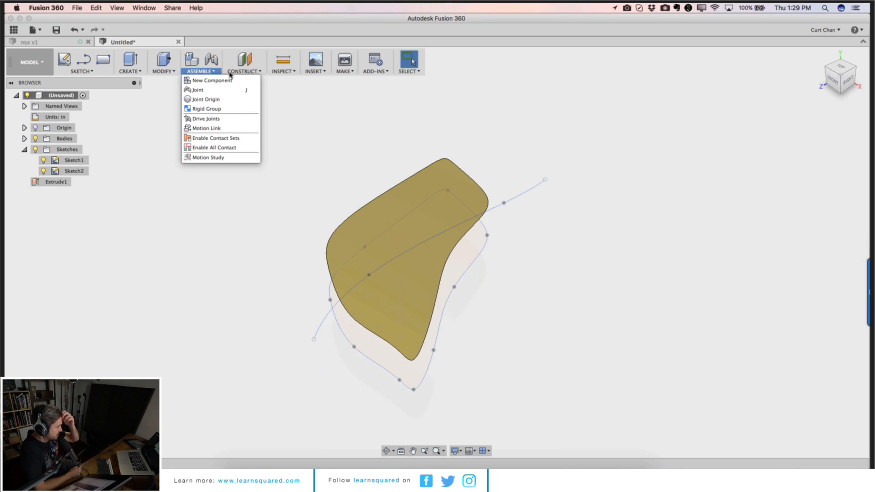
mouse_move(275, 73)
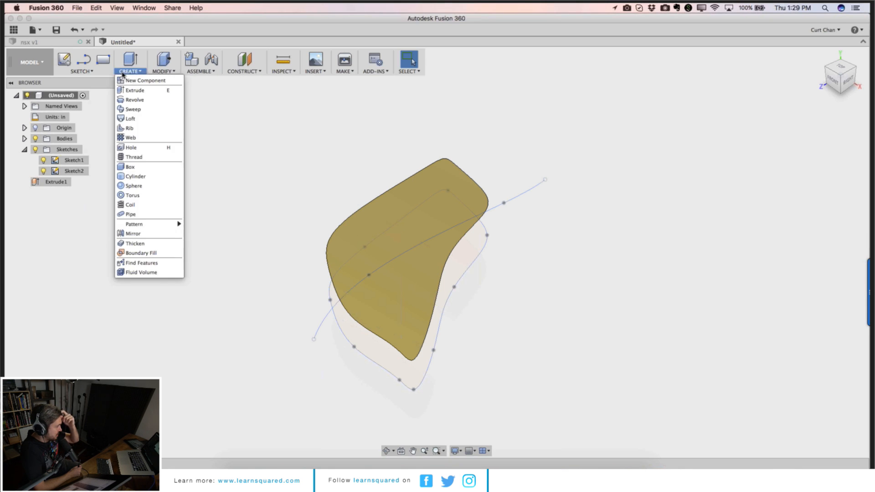
mouse_move(104, 74)
mouse_move(102, 291)
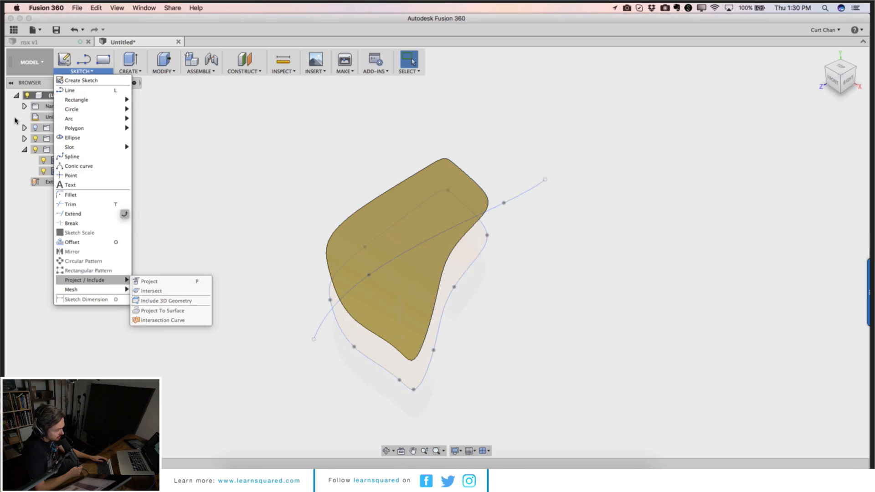
Step: Switch back to the Sculpt workspace
click(36, 63)
click(37, 64)
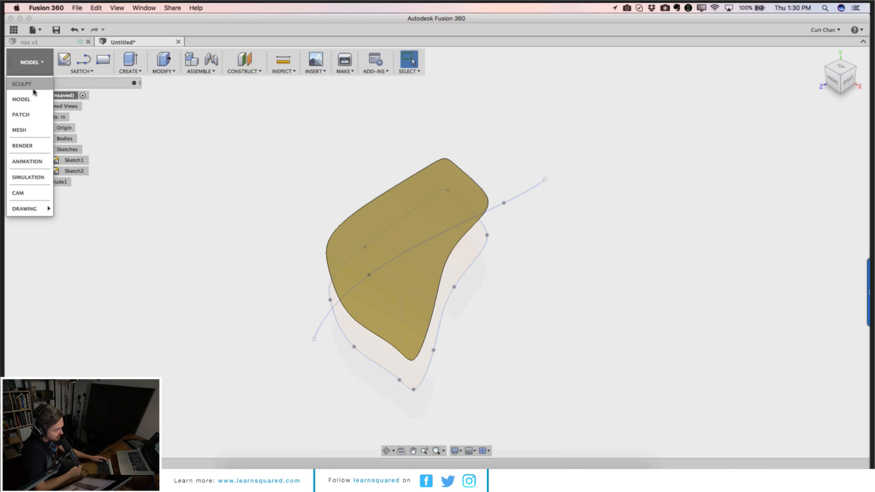
click(33, 88)
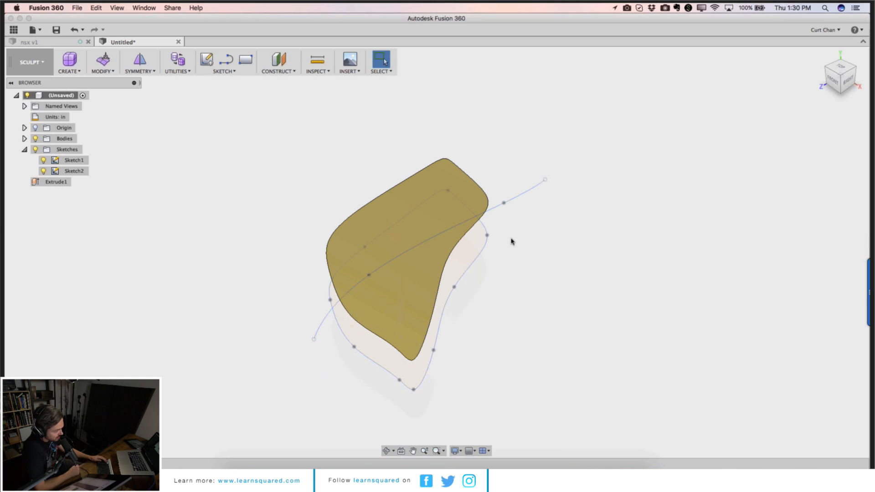
Step: Move the trimmed surface body about 0.103 in along Z with Move/Copy
right_click(255, 198)
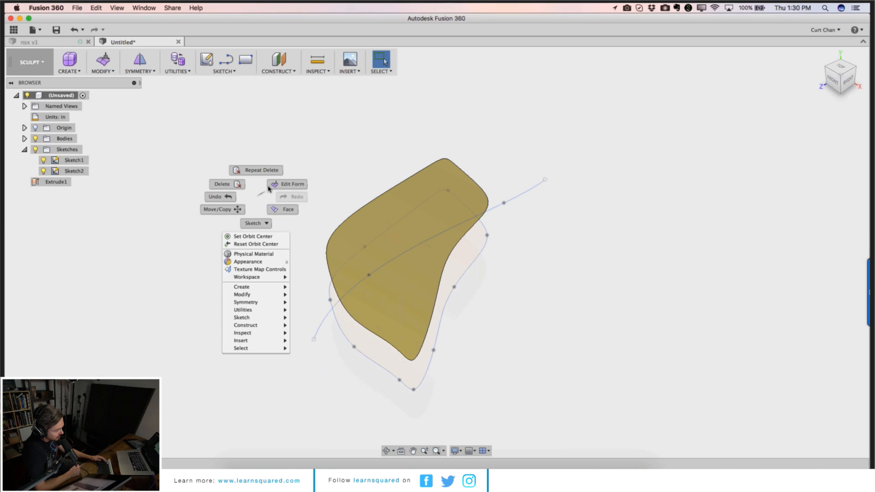
click(223, 209)
click(331, 301)
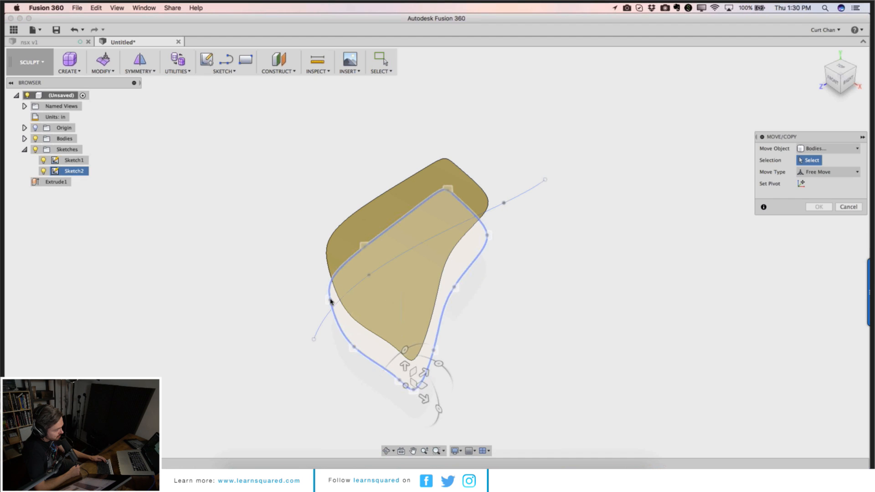
click(331, 304)
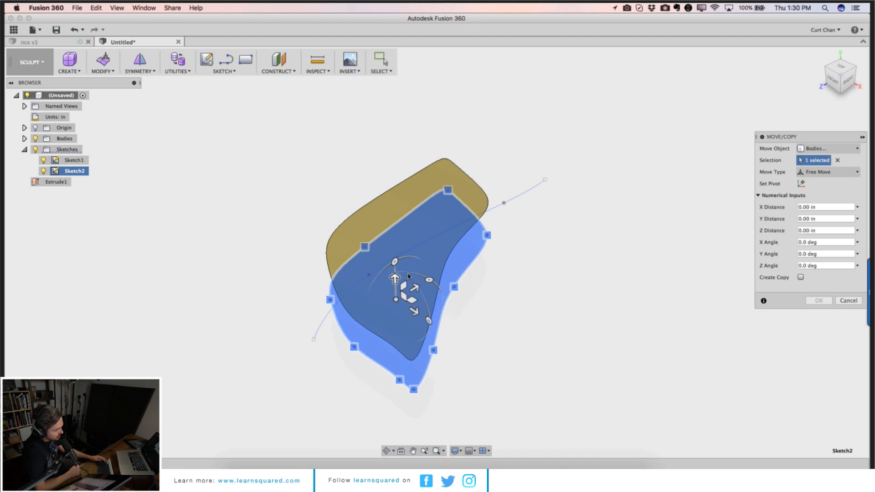
drag(396, 279, 395, 275)
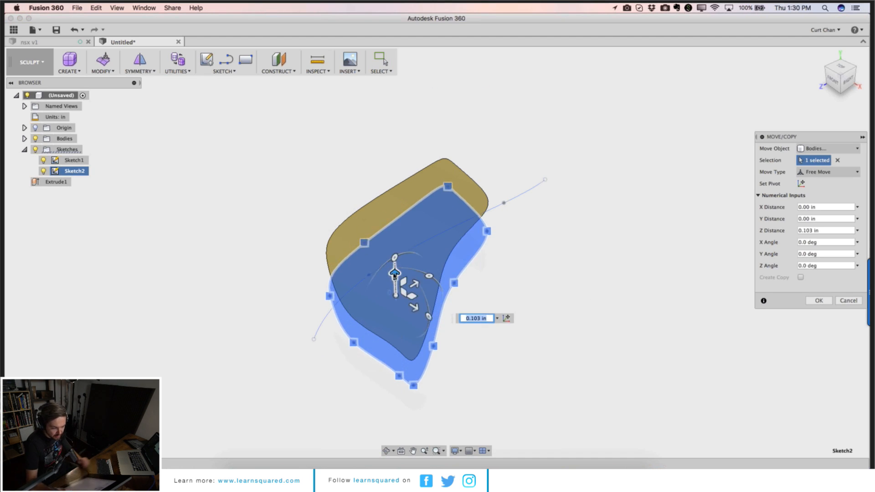
click(819, 300)
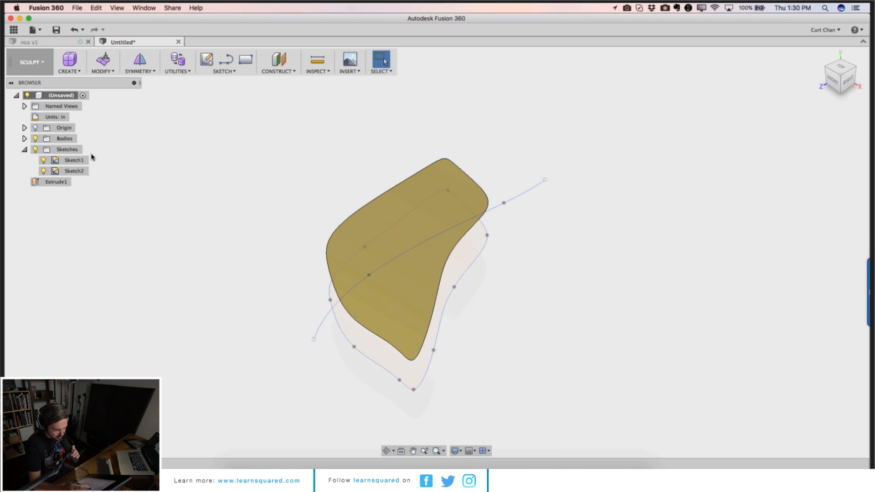
Step: Review the Sculpt Create, Modify, Symmetry and Utilities menus
click(74, 71)
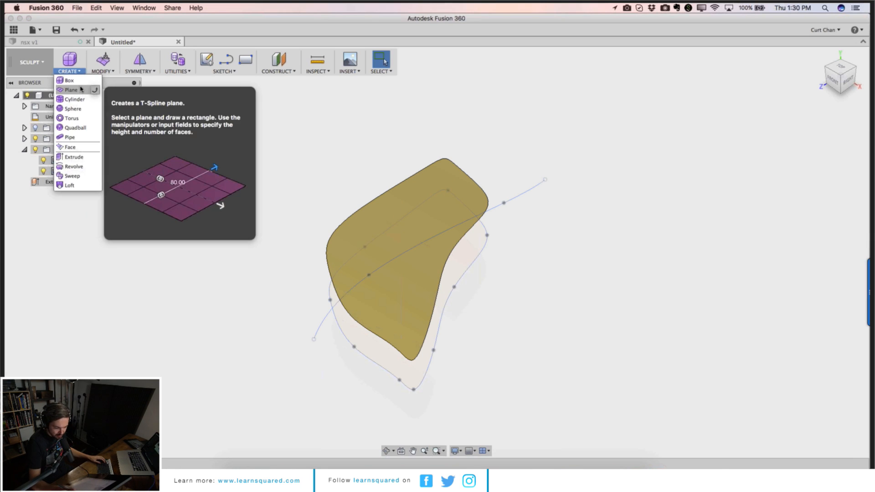
click(108, 71)
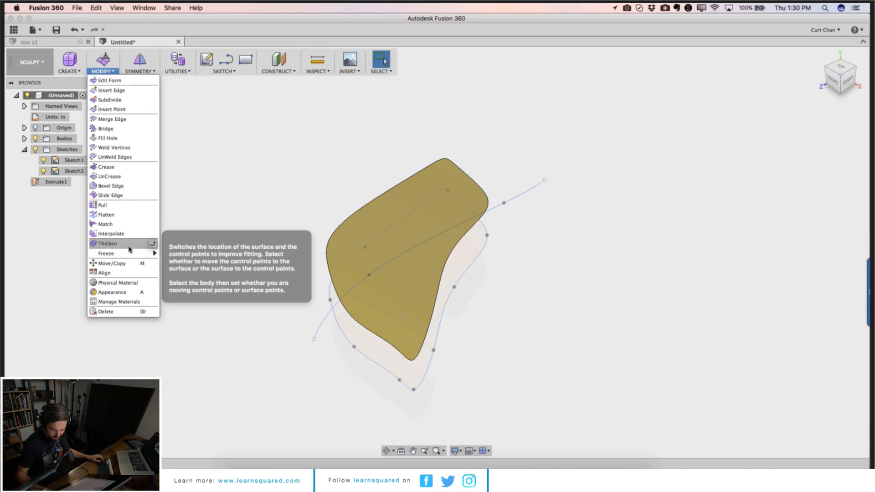
mouse_move(133, 254)
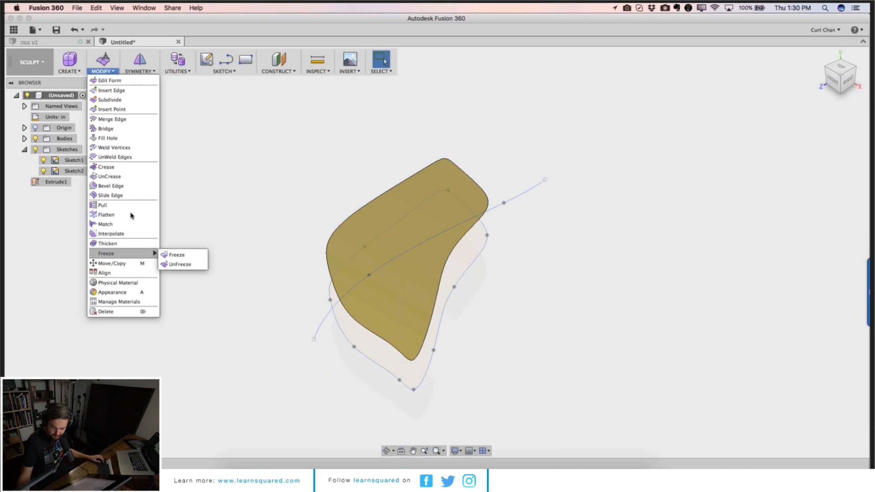
click(146, 71)
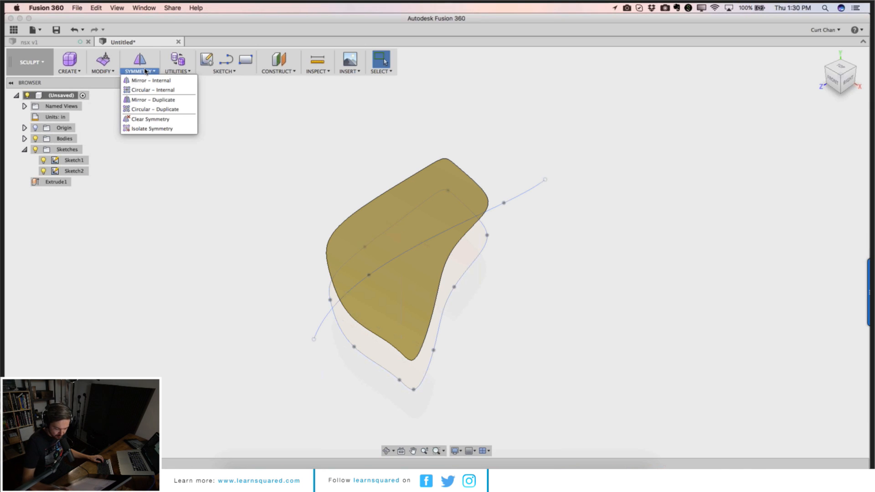
mouse_move(175, 72)
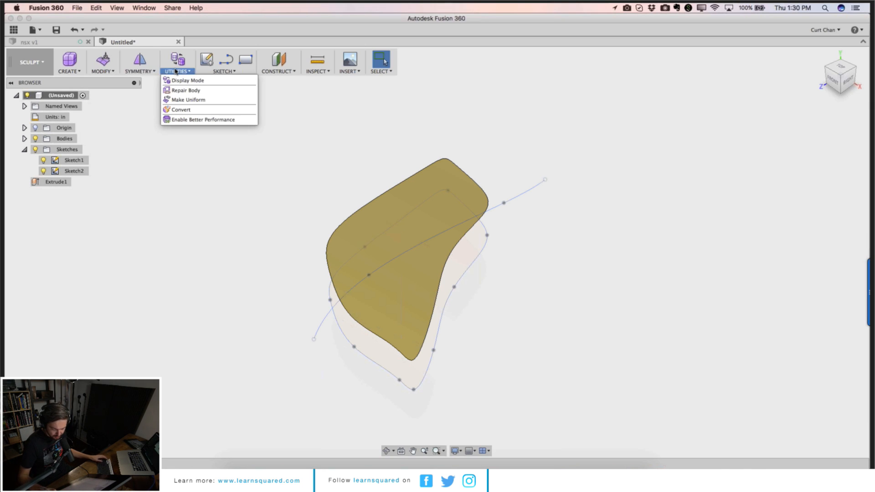
Step: Switch to the Model workspace
click(30, 62)
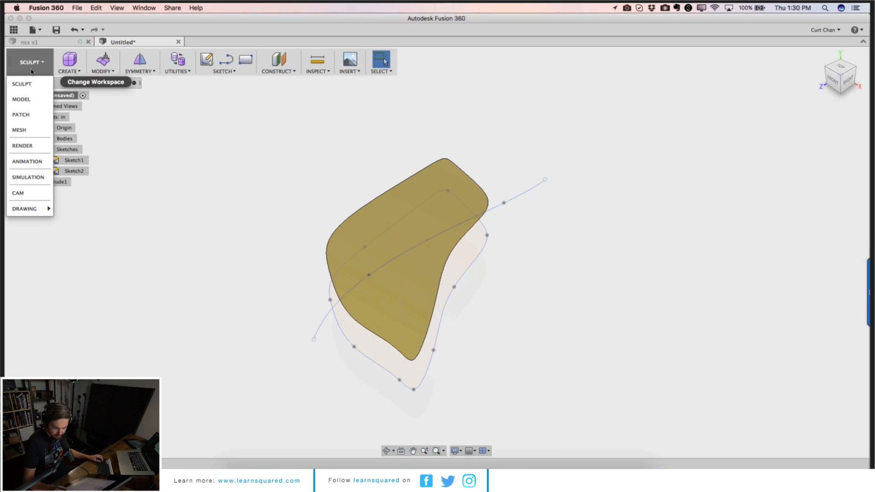
click(28, 102)
mouse_move(204, 73)
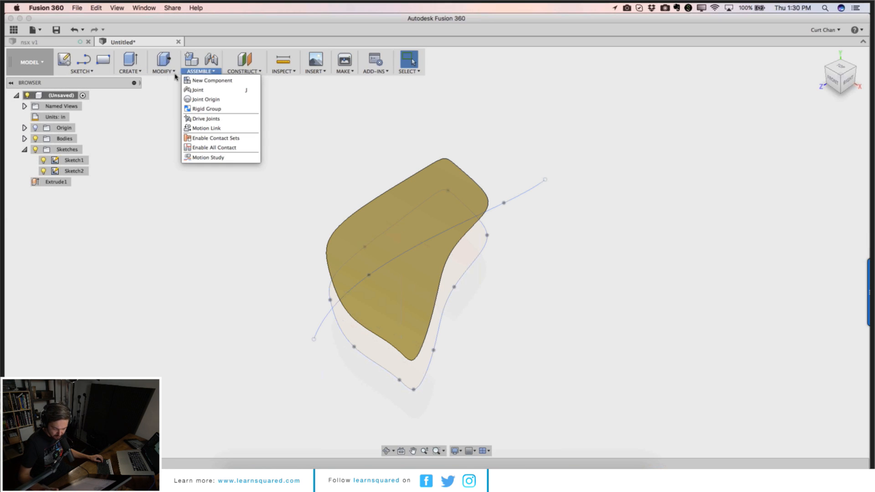
mouse_move(170, 73)
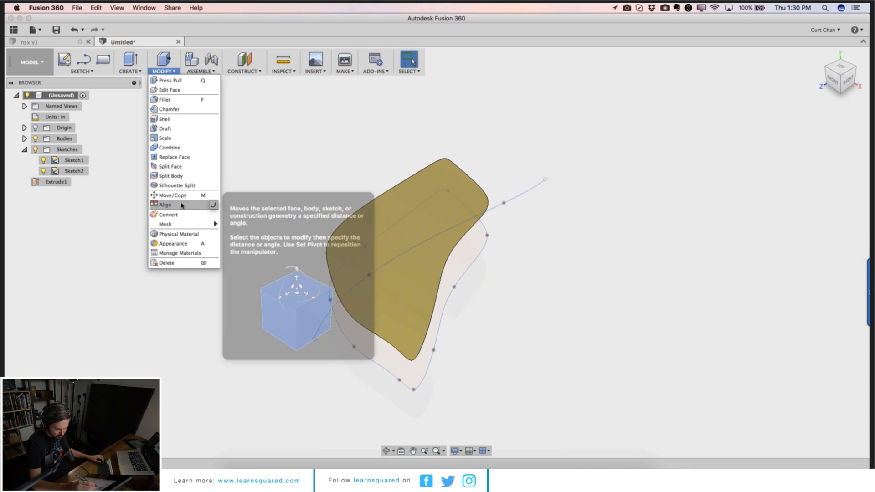
mouse_move(184, 225)
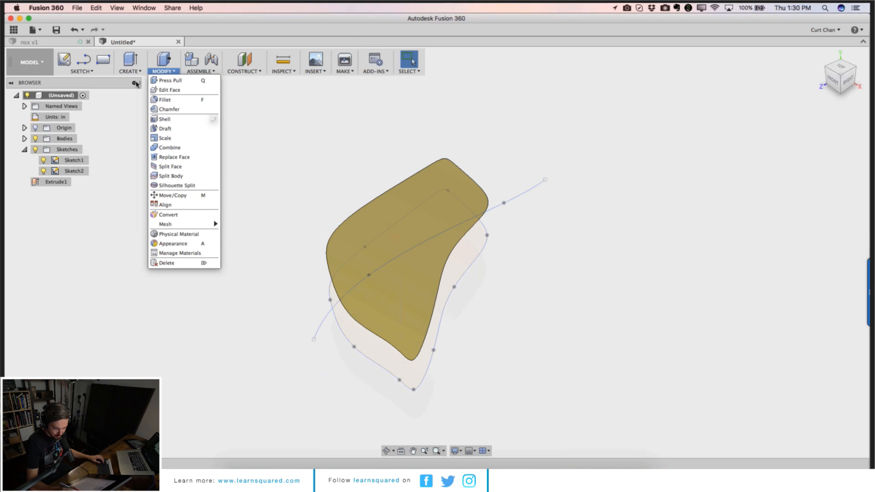
mouse_move(135, 72)
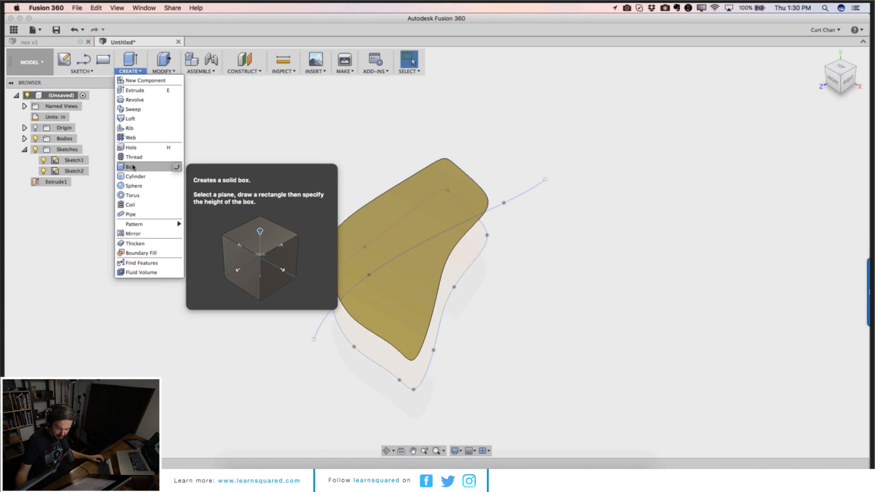
Step: Create a new blank design
click(35, 30)
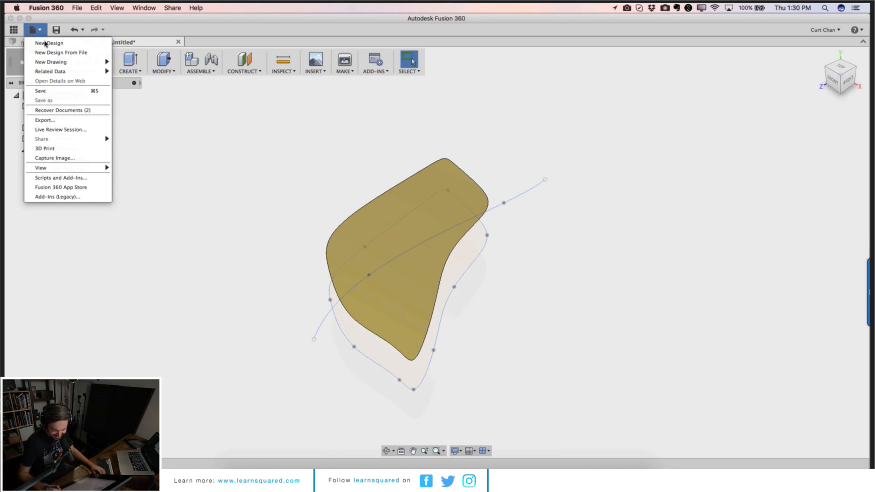
click(45, 44)
click(128, 60)
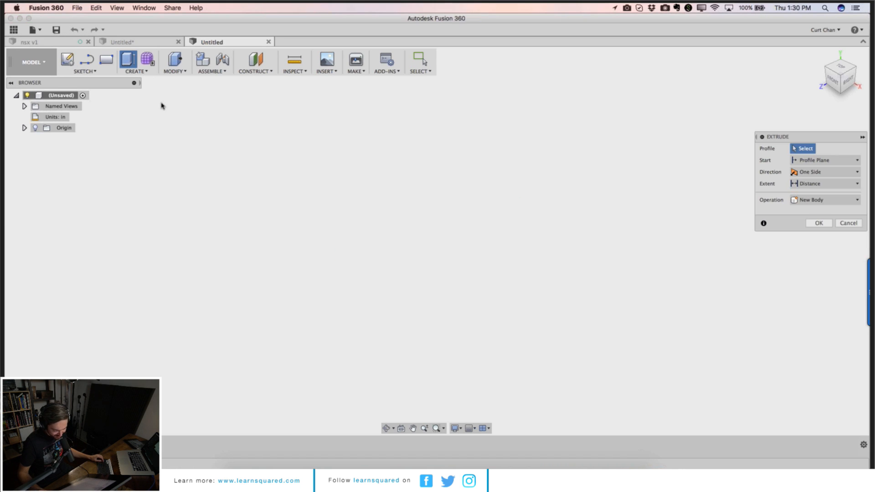
Step: Sketch a rectangle about 2.129 in by 3.082 in on the top plane
click(67, 59)
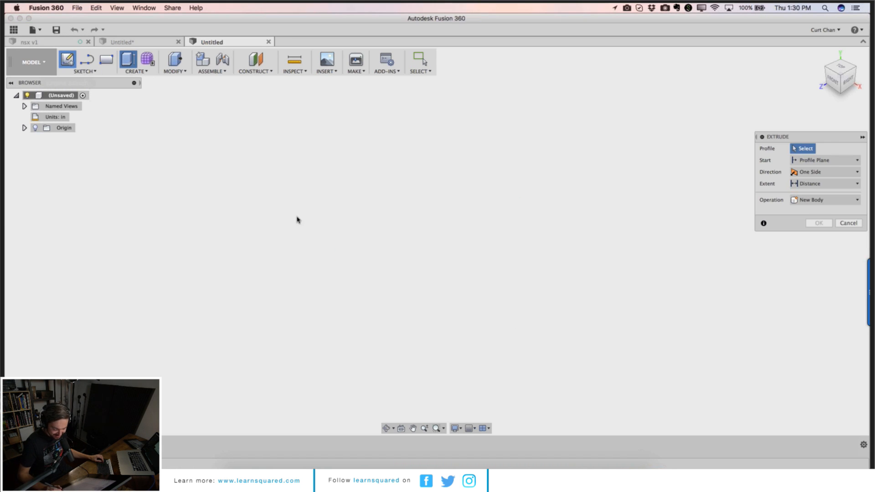
click(426, 235)
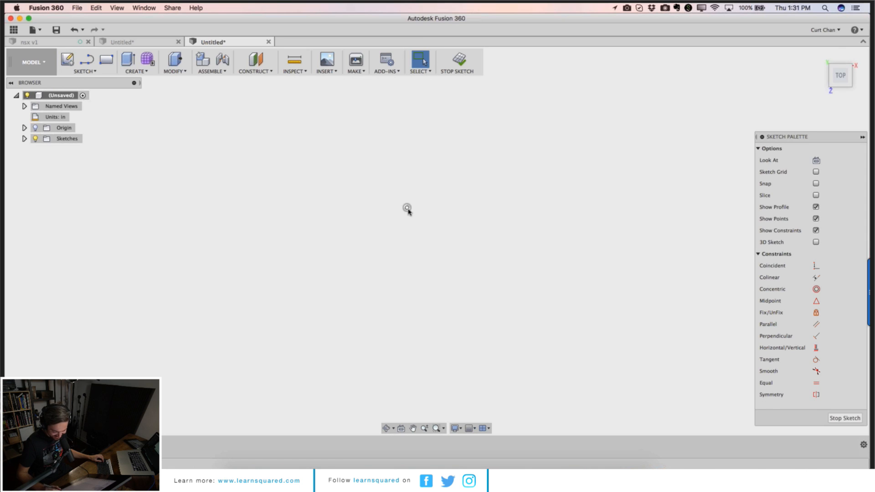
key(r)
click(407, 208)
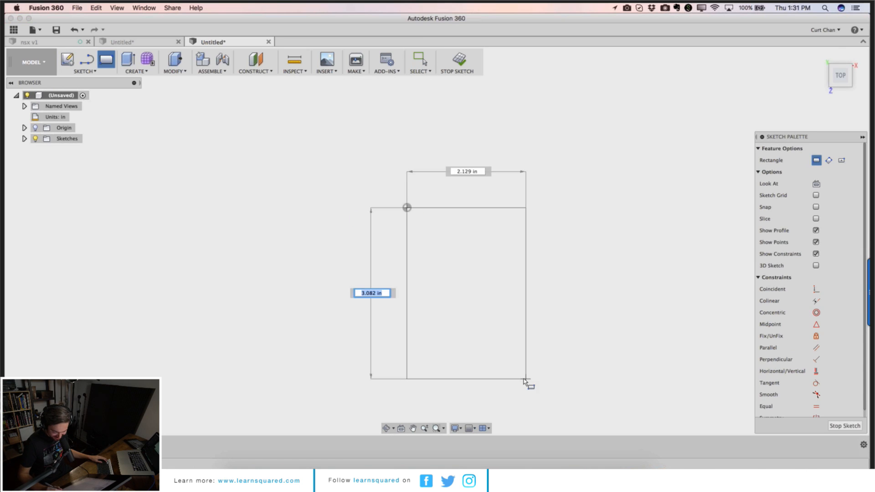
click(526, 379)
Step: Extrude the rectangle about 0.711 in as a new body
right_click(195, 174)
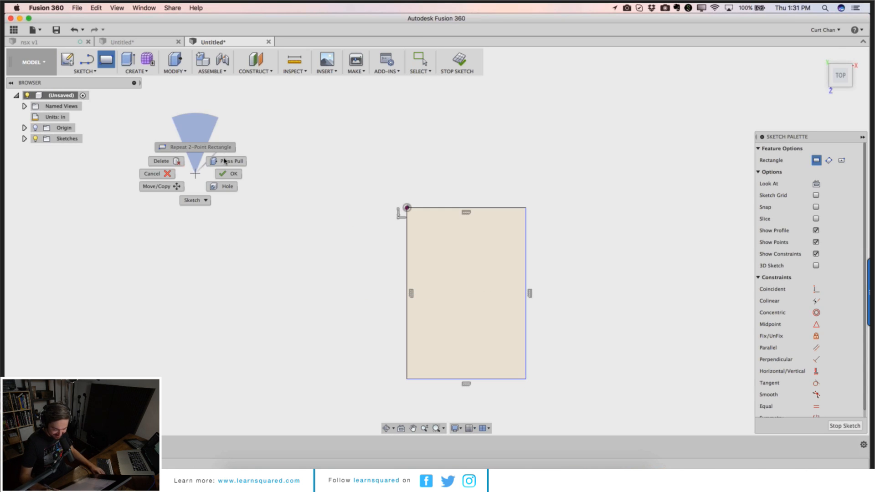
key(e)
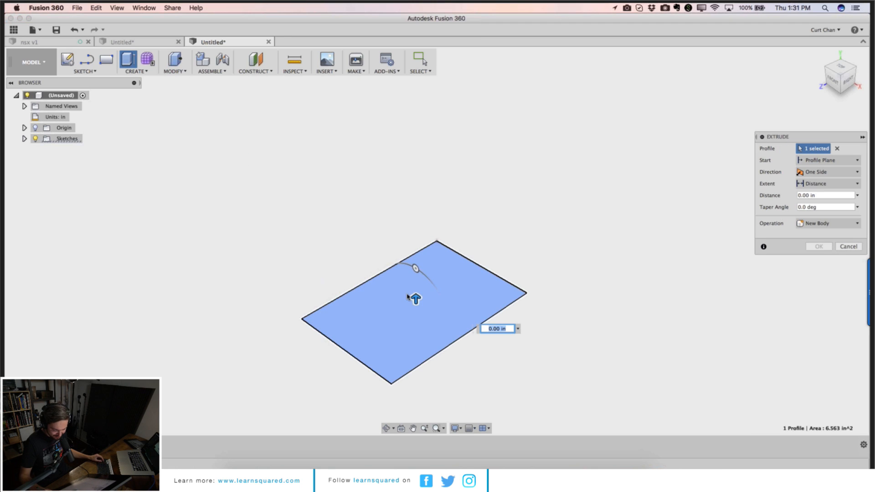
drag(415, 299, 416, 266)
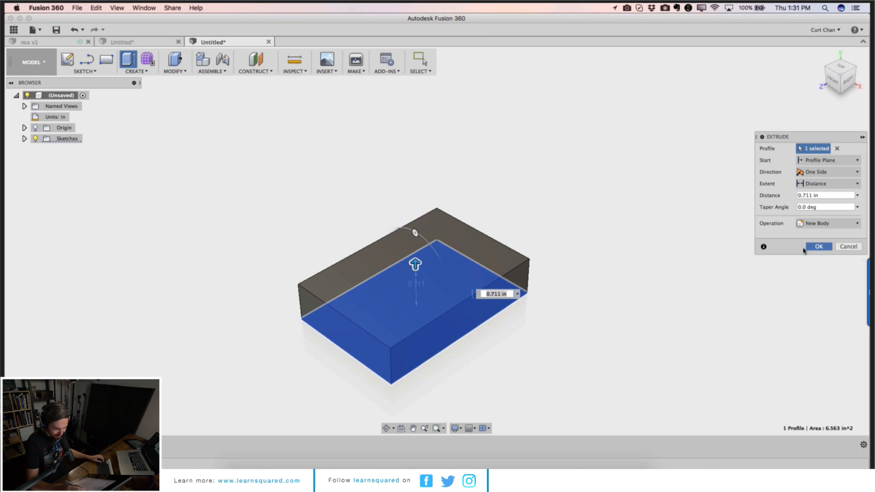
click(819, 246)
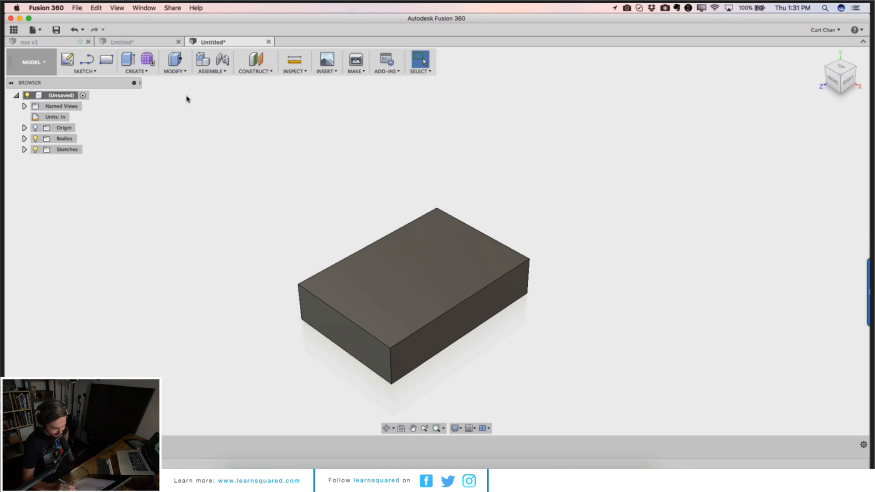
Step: Start a base feature on the box
click(185, 73)
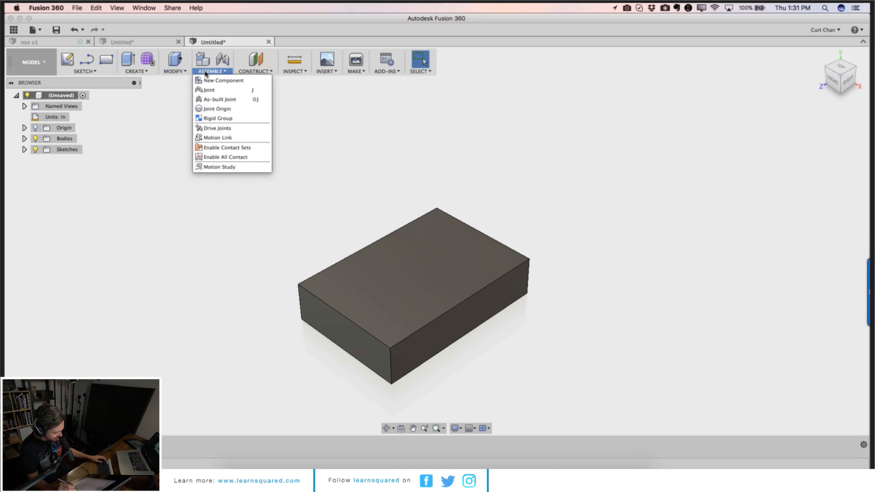
mouse_move(144, 76)
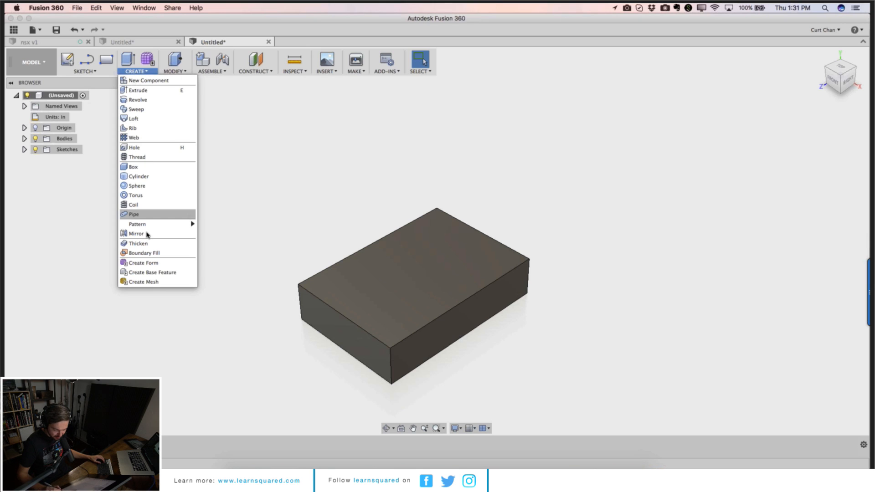
mouse_move(149, 224)
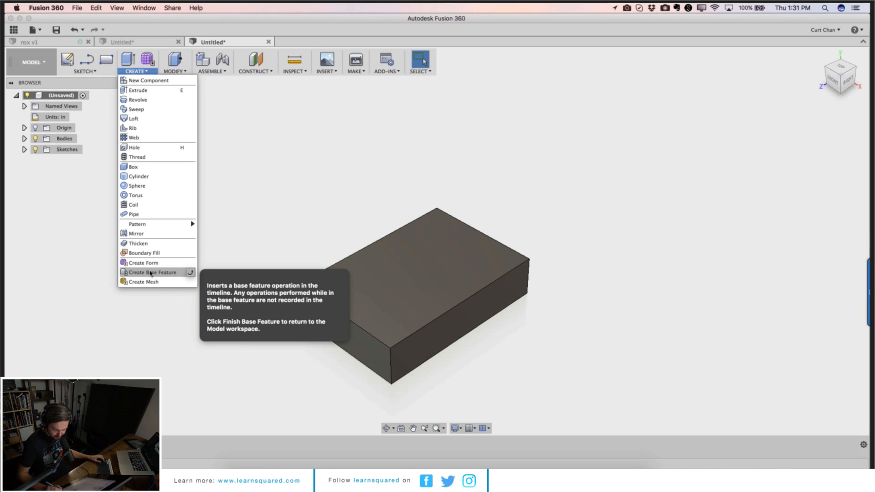
click(151, 273)
Step: Try to edit the box's top face with Edit Face
click(134, 72)
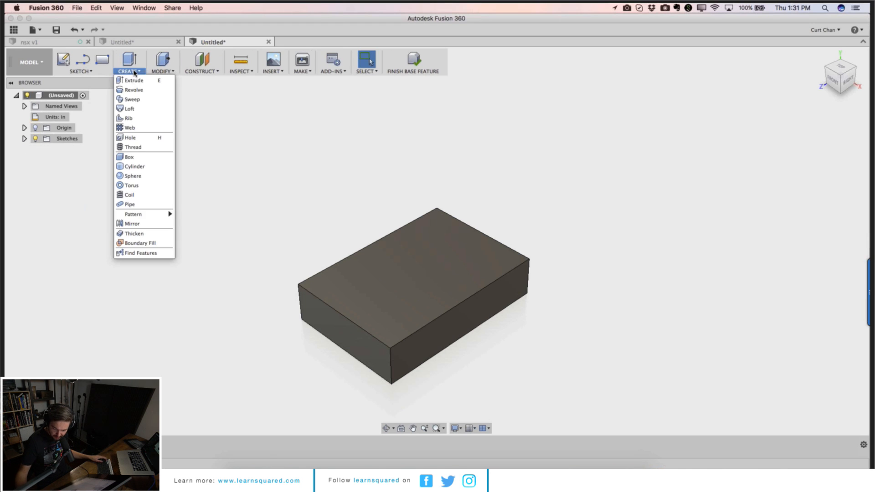
click(345, 243)
click(363, 258)
click(131, 71)
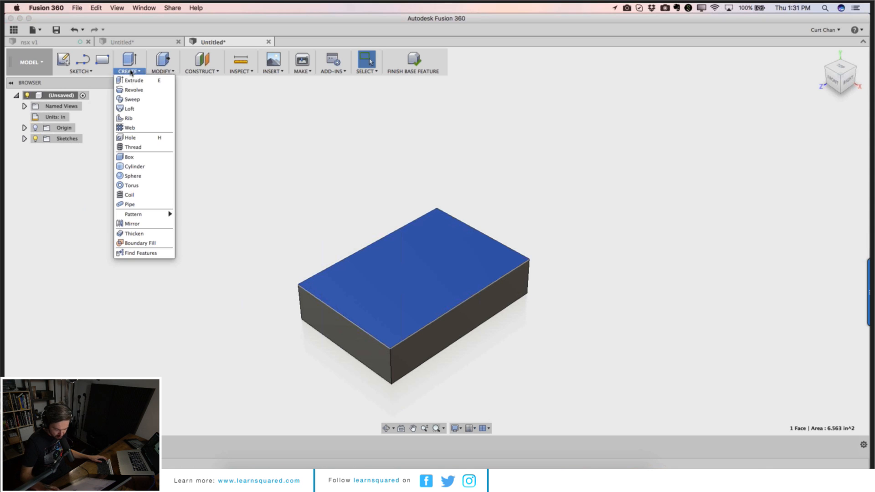
click(161, 69)
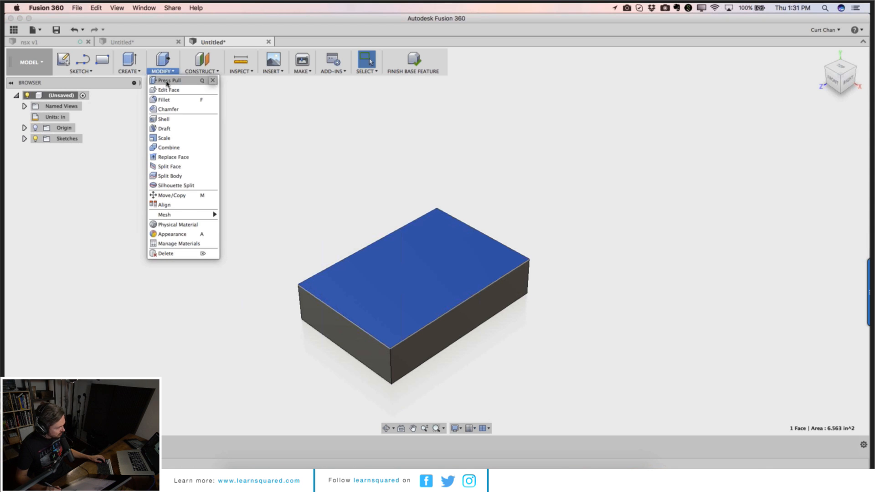
click(171, 90)
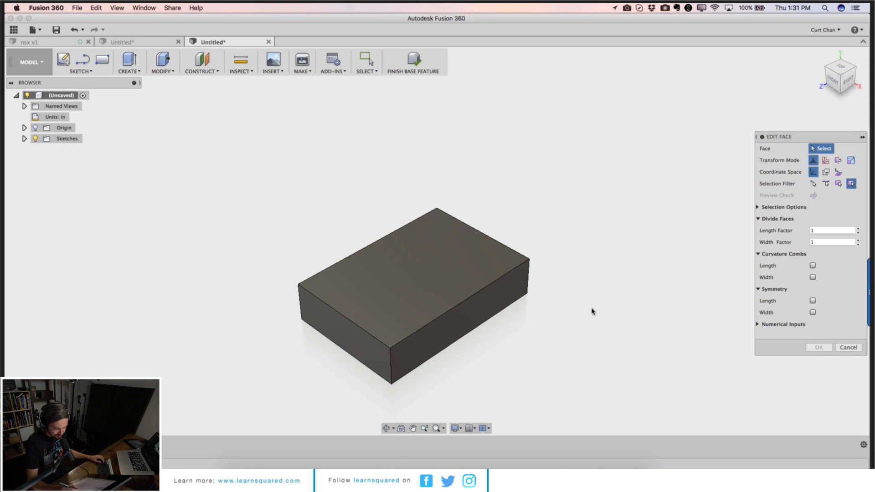
click(848, 347)
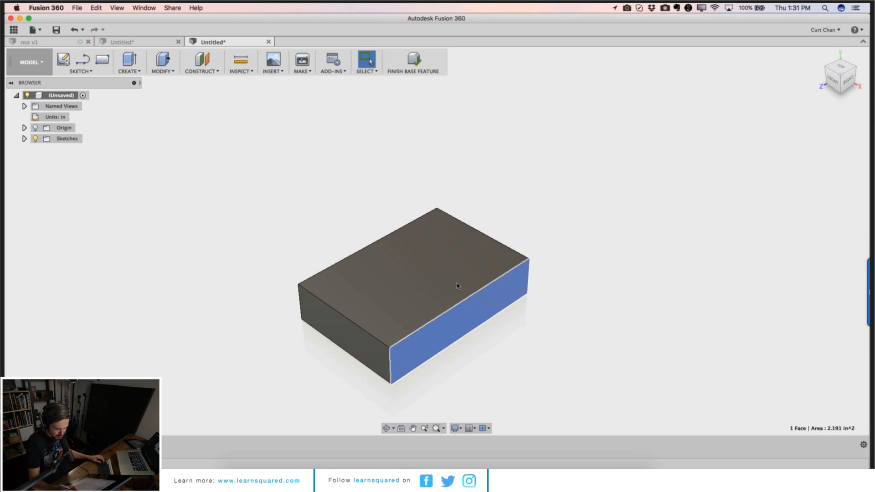
click(426, 273)
click(157, 69)
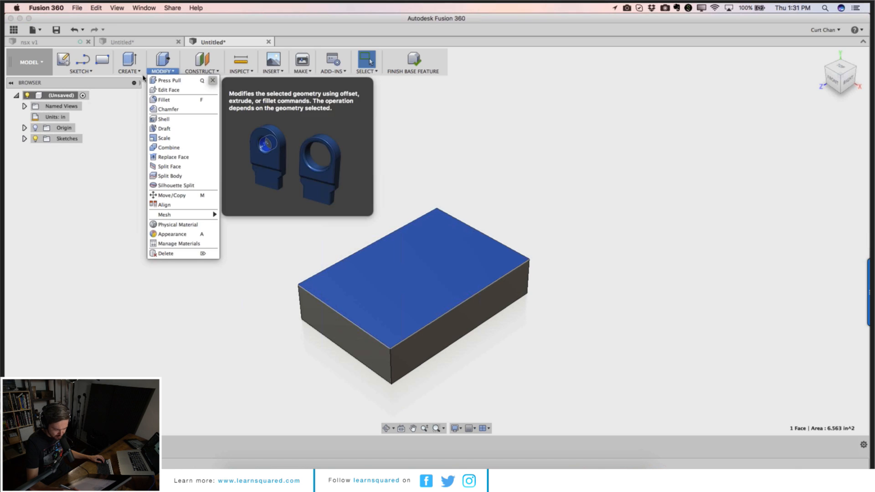
click(166, 90)
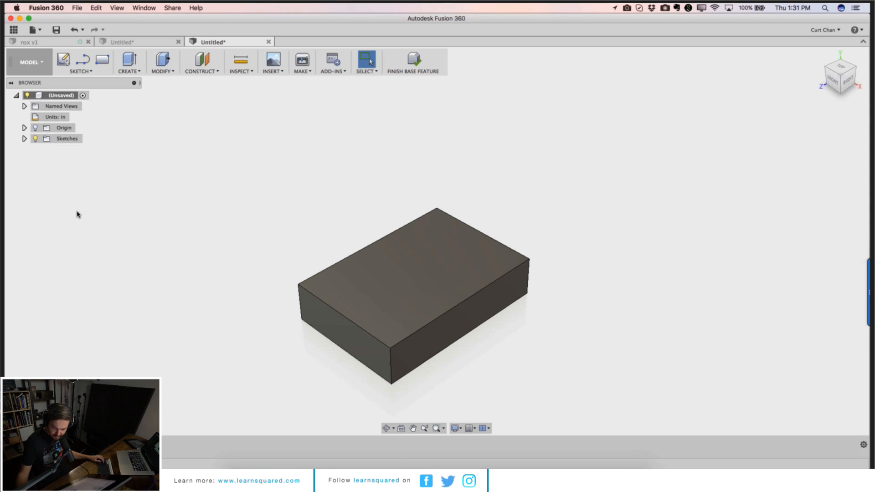
right_click(65, 101)
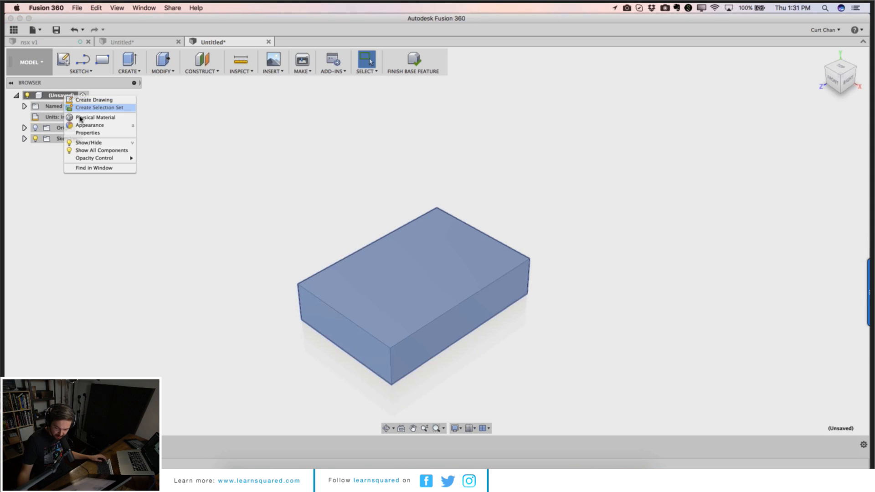
key(Escape)
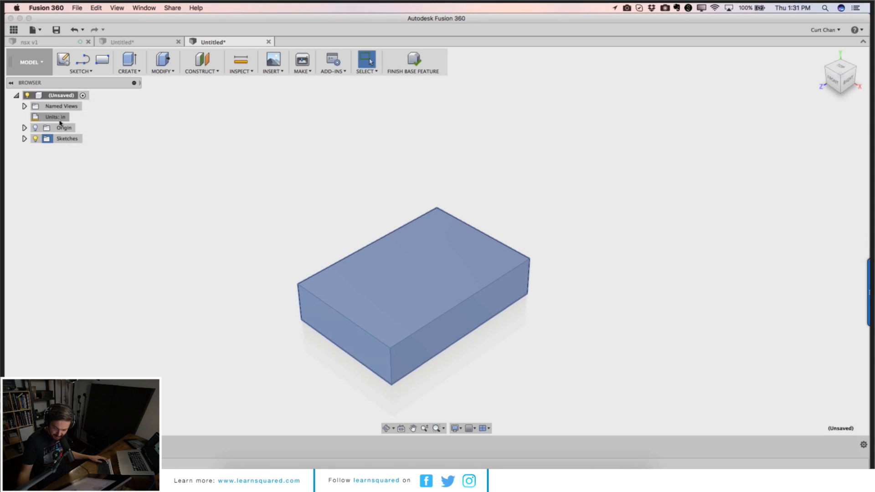
right_click(59, 96)
click(45, 169)
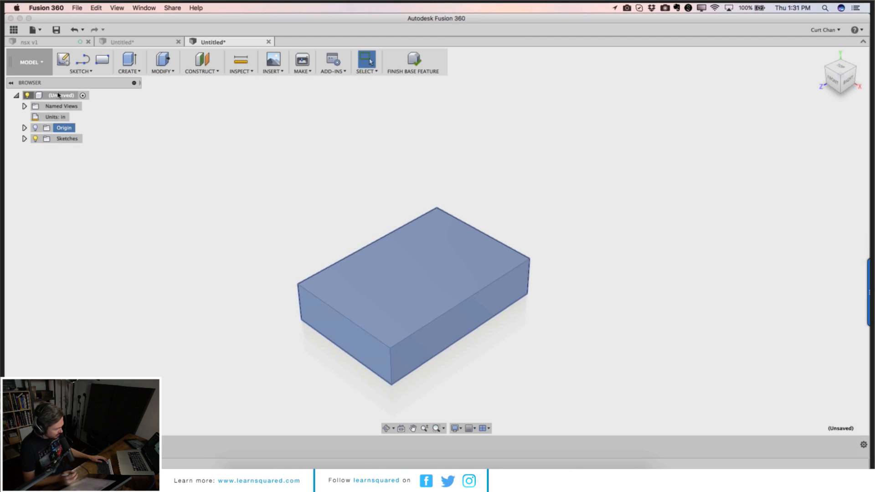
click(56, 30)
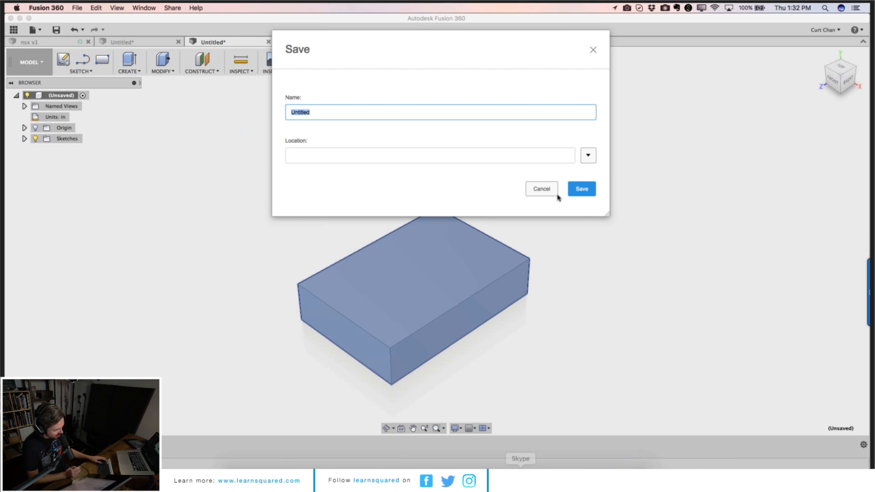
click(549, 189)
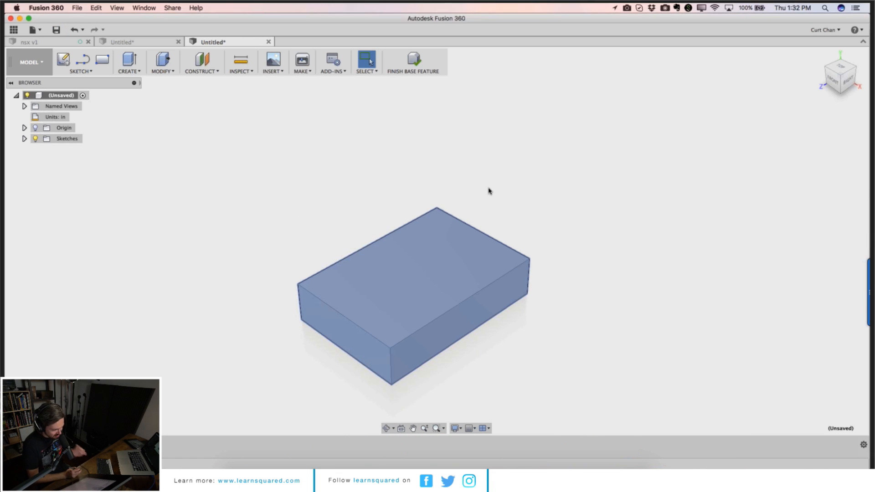
click(82, 71)
click(136, 72)
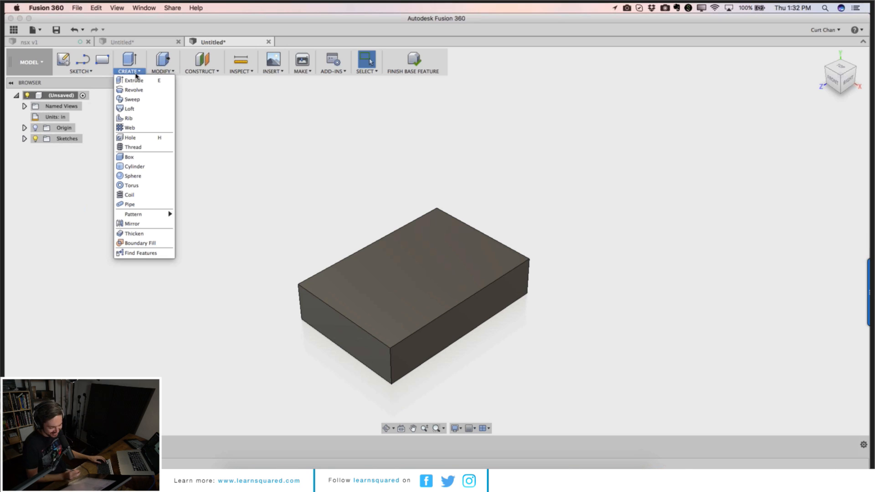
click(168, 72)
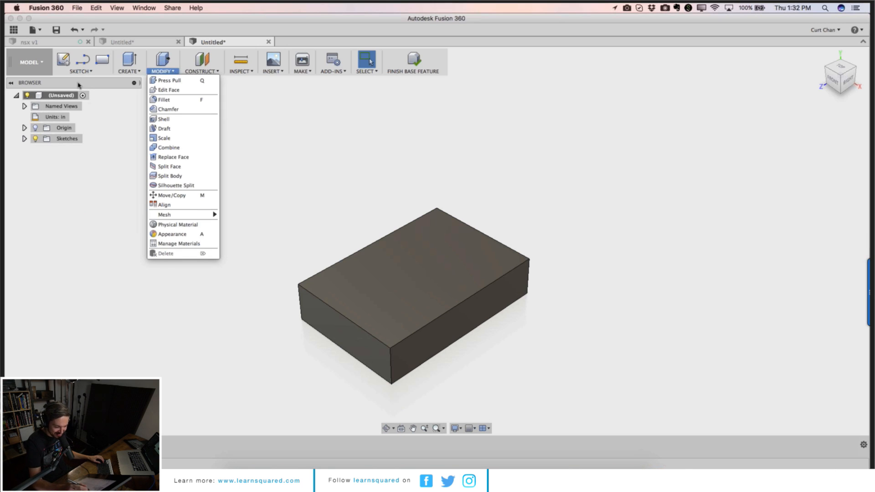
click(80, 108)
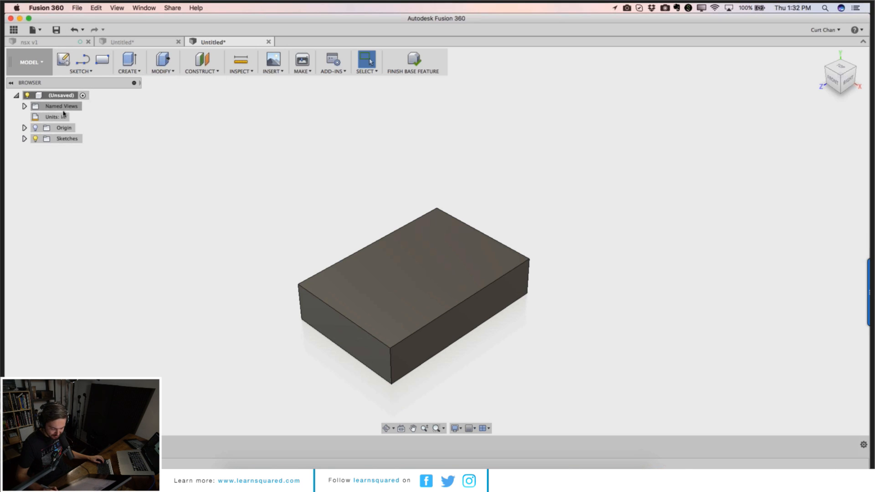
click(162, 71)
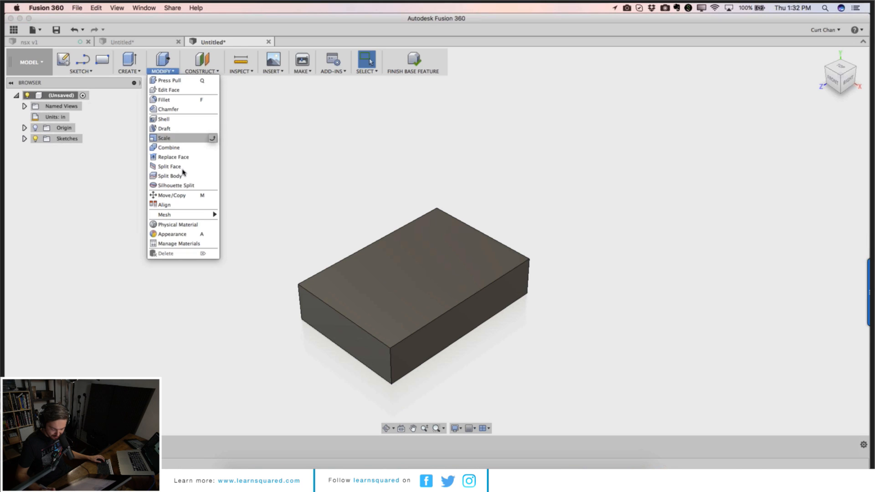
click(178, 90)
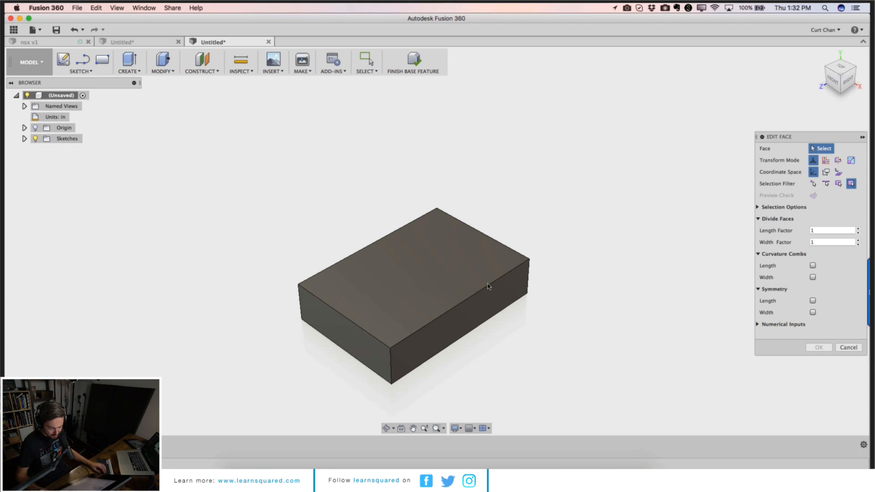
click(848, 347)
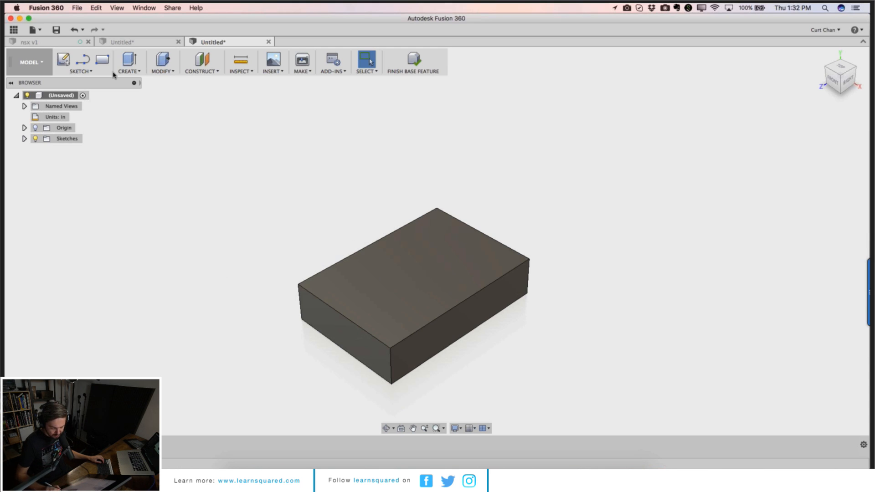
Step: Finish the base feature and return to the Model workspace
click(403, 58)
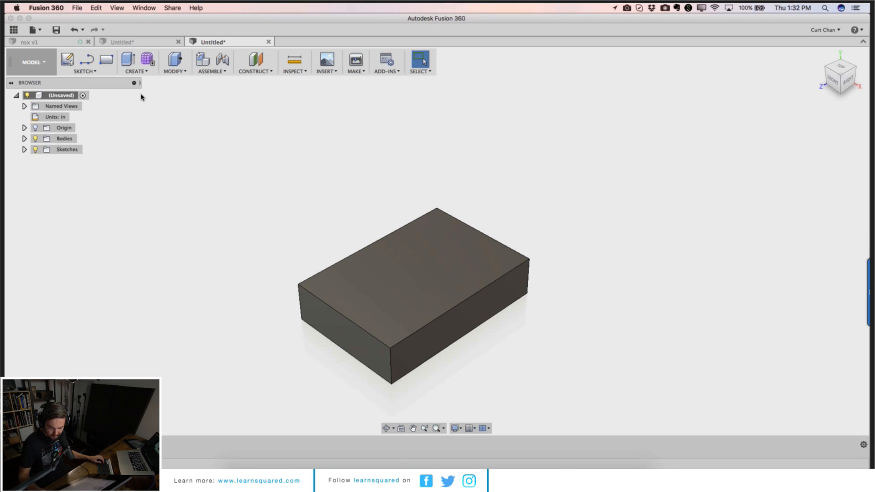
click(152, 73)
click(175, 71)
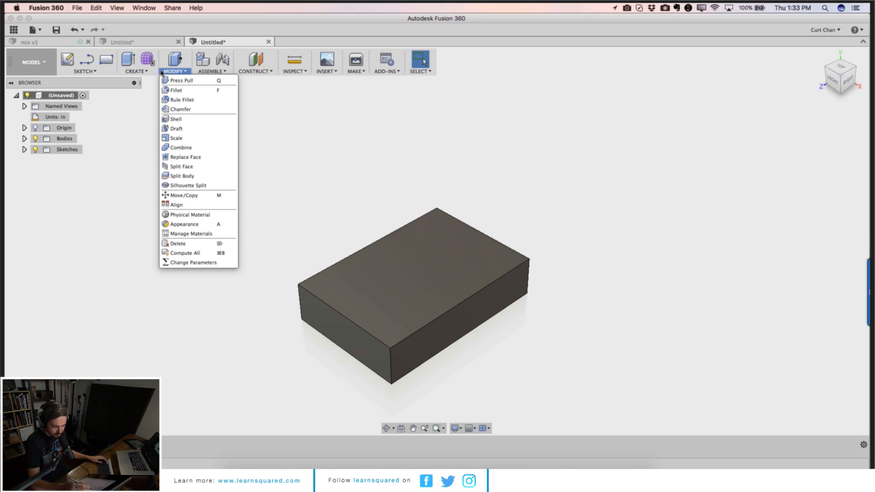
Step: Reopen the box's base feature and try reshaping its top face with Edit Face, then cancel
click(337, 105)
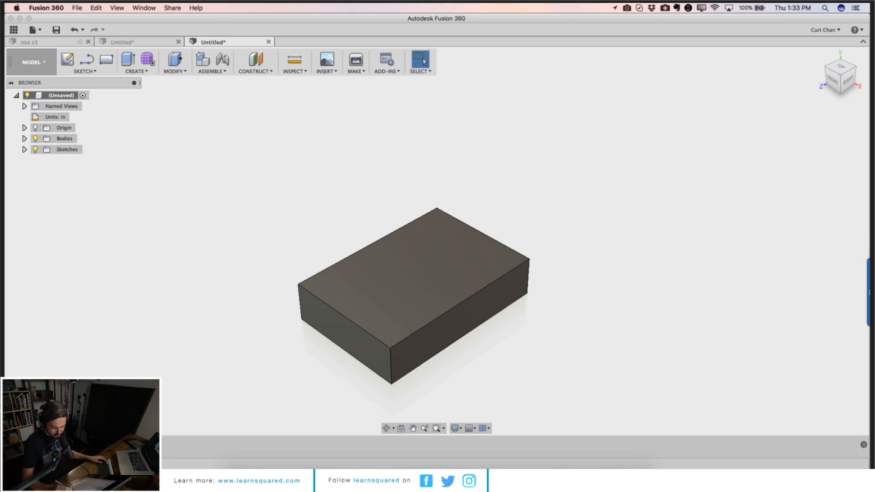
right_click(91, 446)
click(168, 401)
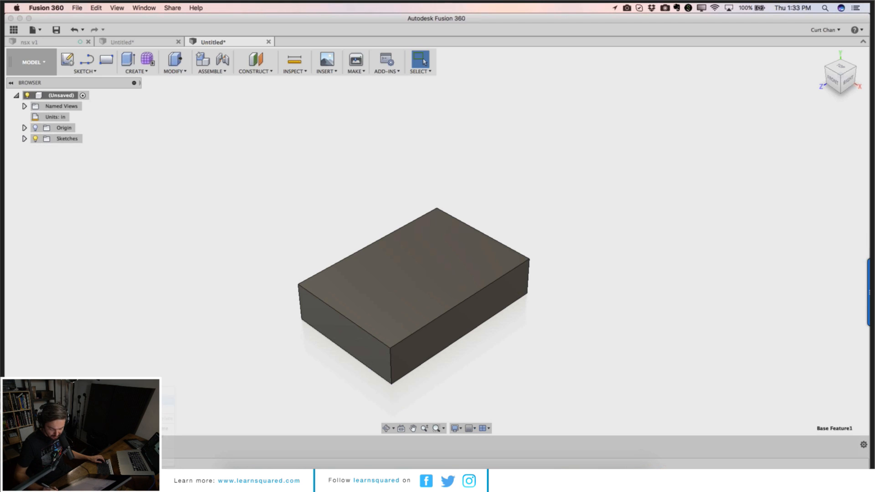
click(164, 72)
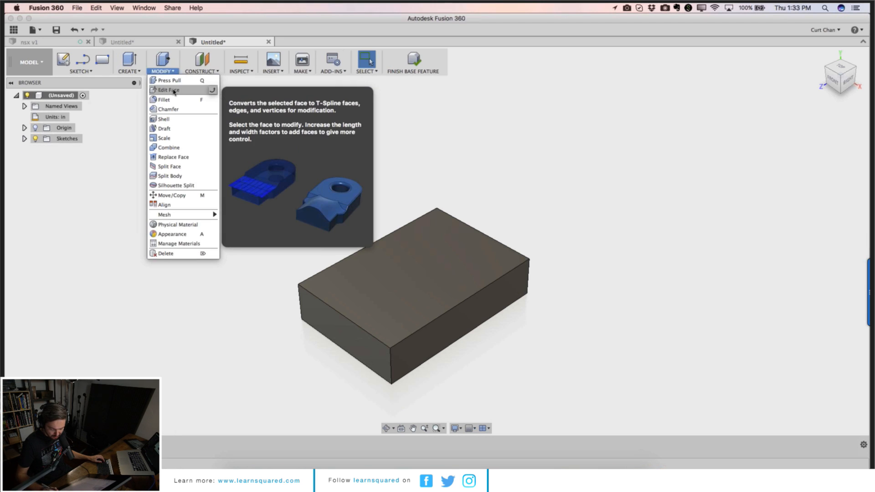
click(173, 91)
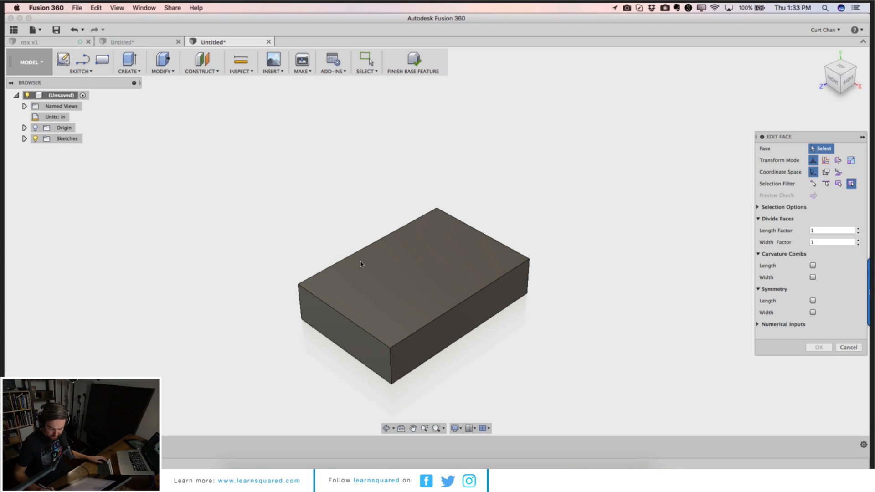
right_click(427, 303)
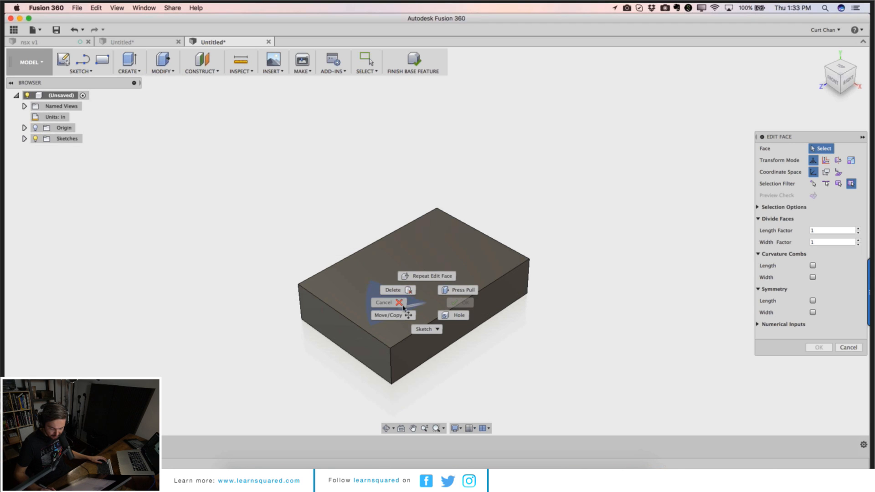
click(427, 282)
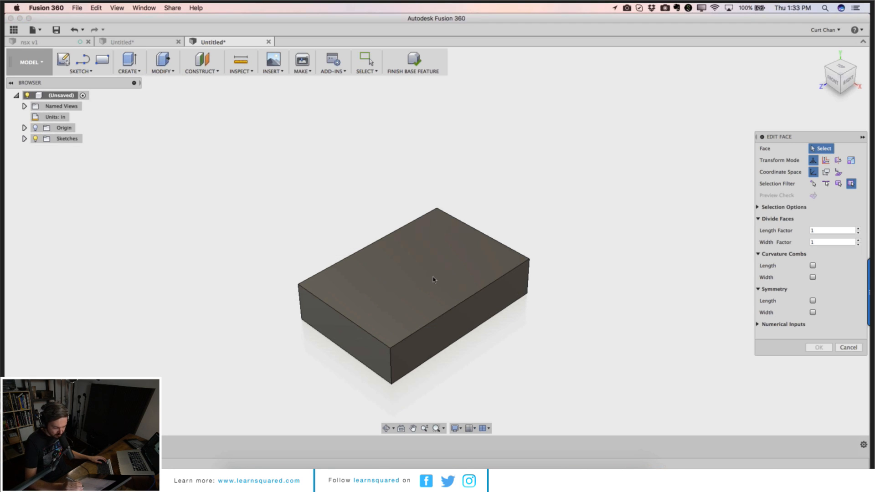
click(851, 159)
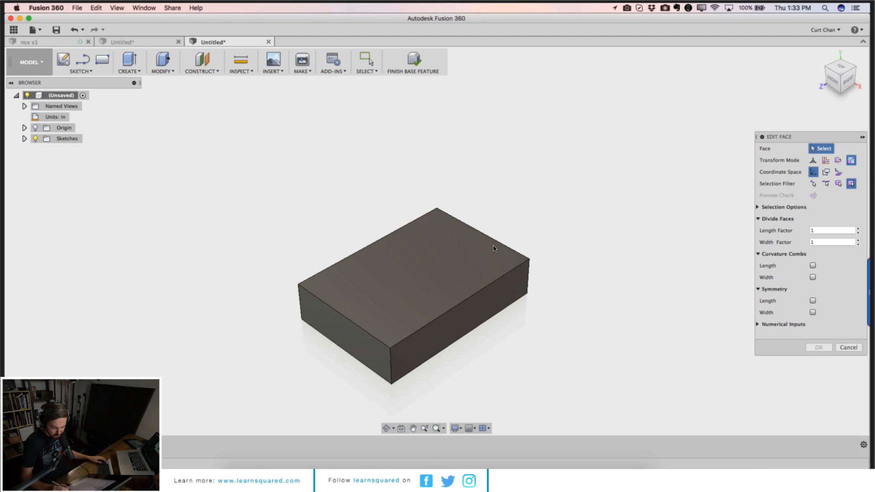
click(849, 348)
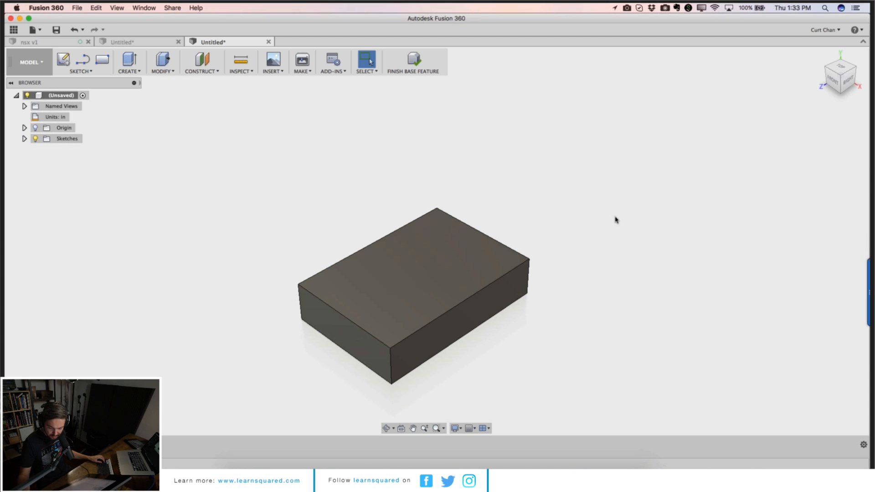
Step: Finish the base feature and pick the Model workspace again
click(414, 60)
click(32, 62)
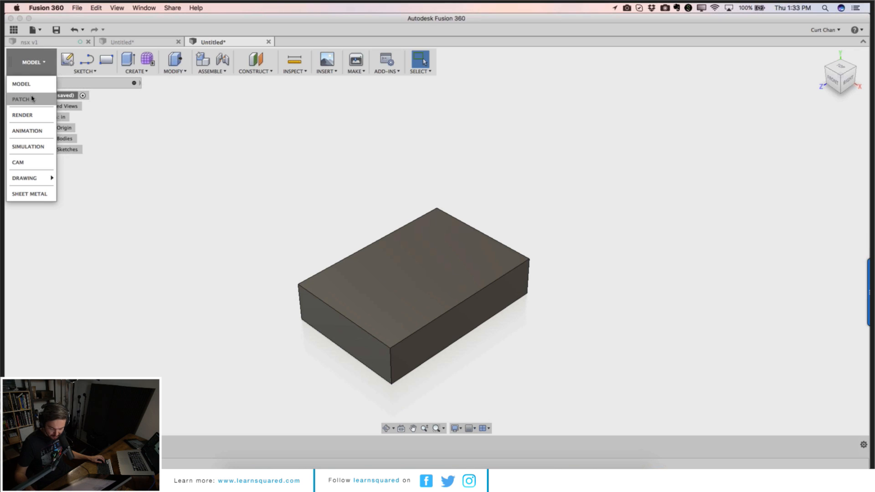
click(30, 85)
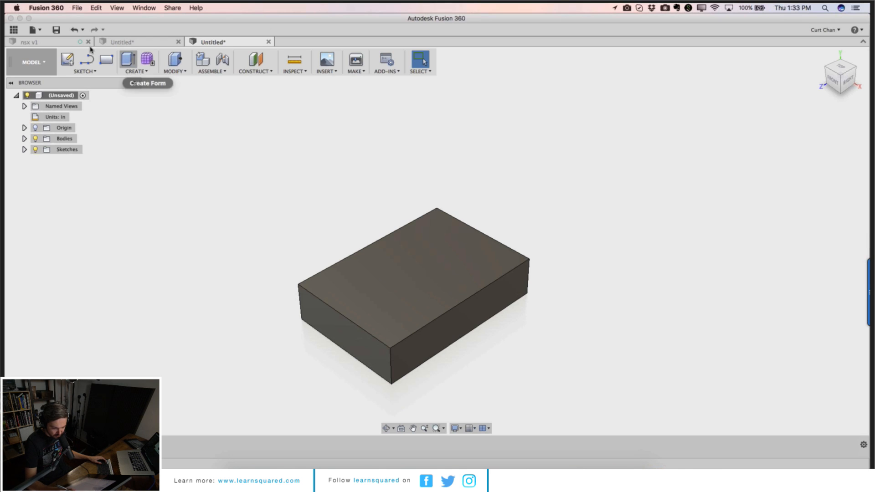
Step: Start a new design and create a form to enter the Sculpt workspace
click(34, 29)
click(40, 51)
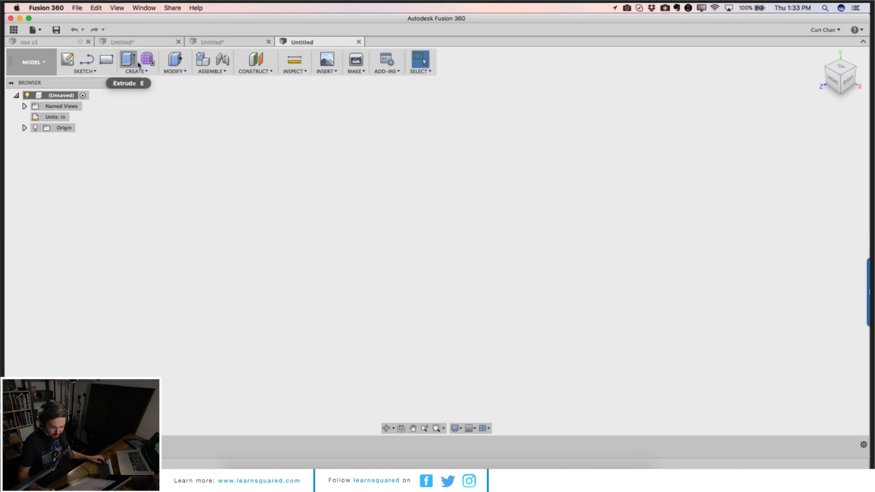
click(143, 64)
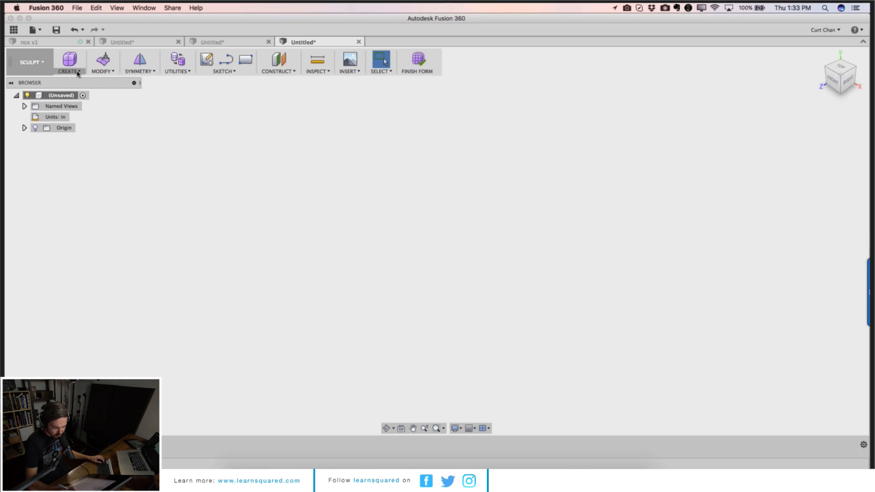
Step: Create a T-spline box about 7.49 by 3.58 by 1.79 in with three width faces
click(72, 72)
click(69, 80)
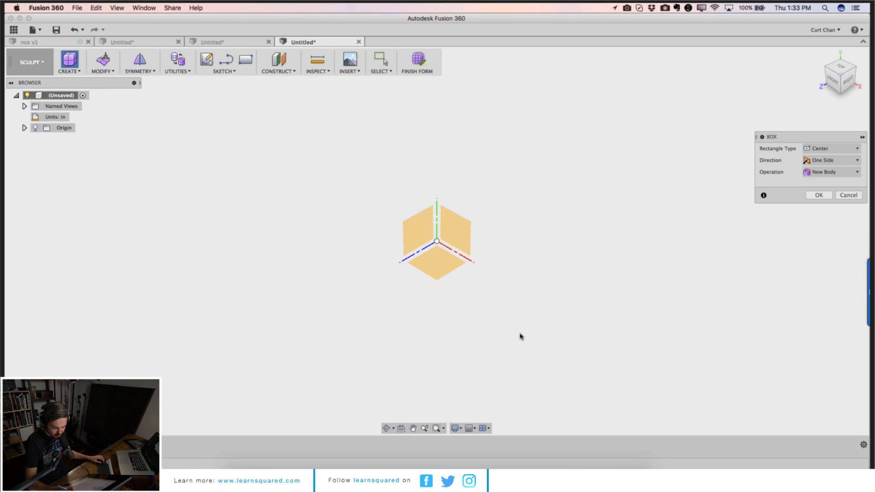
click(444, 267)
click(436, 242)
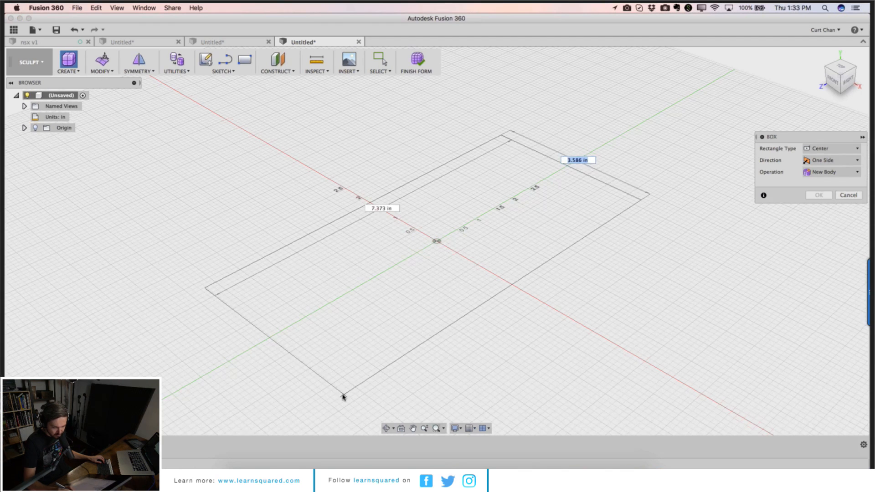
click(343, 397)
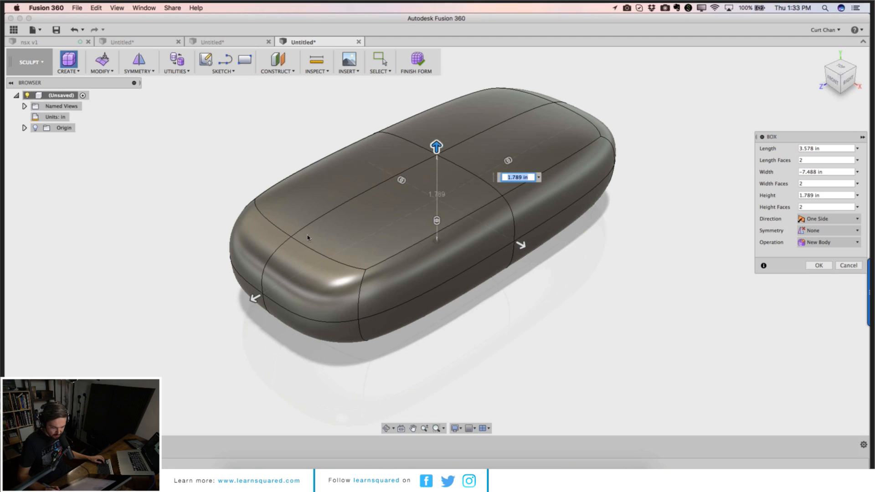
click(508, 162)
drag(495, 169, 536, 135)
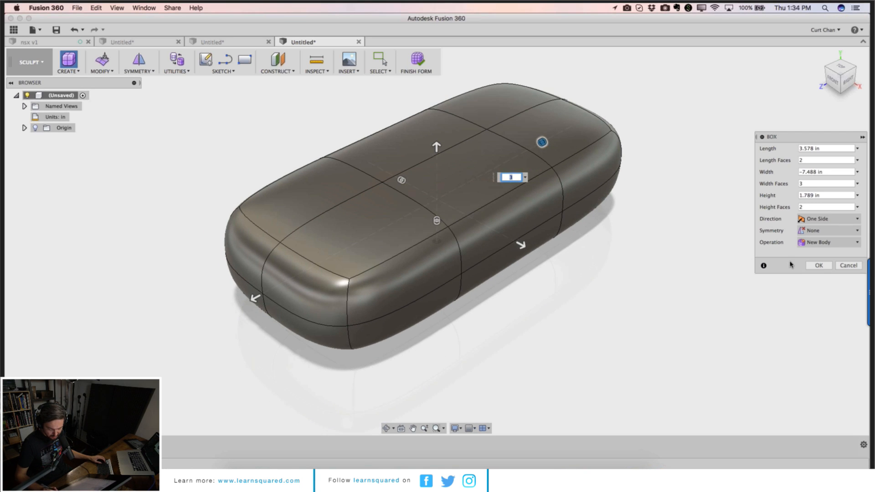
click(819, 265)
Step: Edit Form on a front top face, raising it and rotating it 45 deg
click(363, 226)
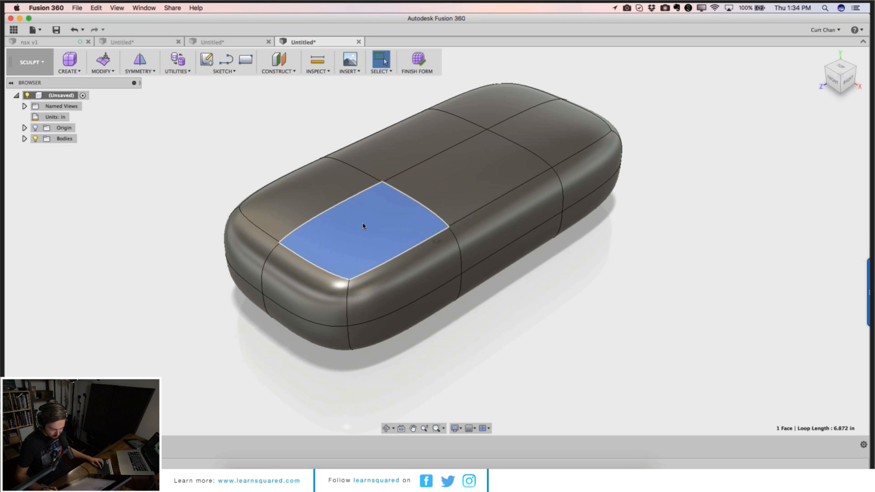
right_click(236, 162)
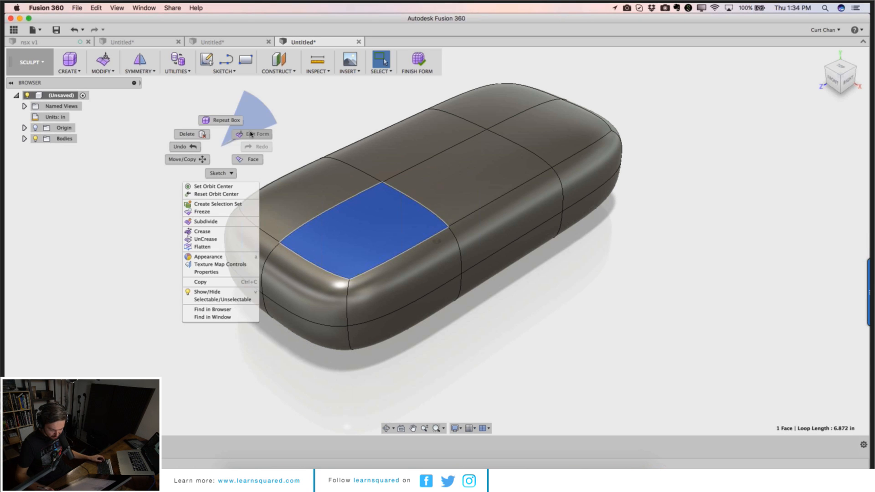
click(251, 135)
drag(365, 208, 364, 148)
mouse_move(329, 191)
mouse_down()
mouse_move(364, 135)
mouse_move(352, 192)
mouse_move(331, 205)
mouse_up()
text(45)
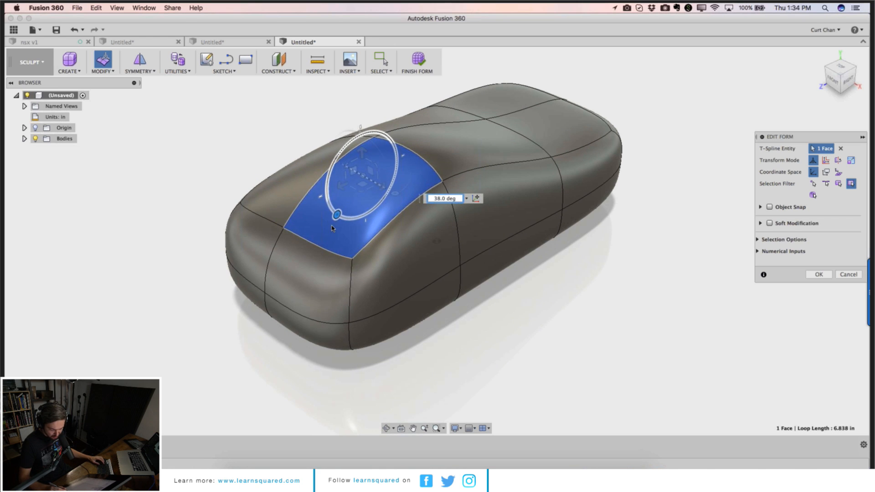
key(Return)
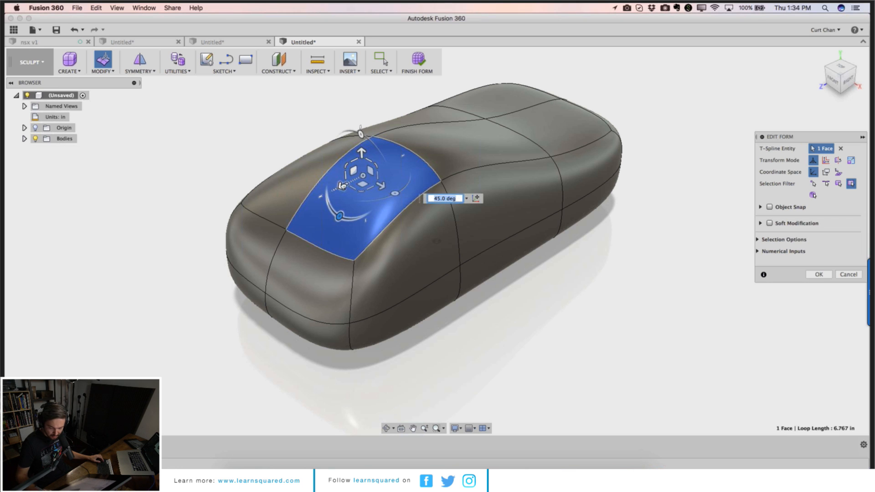
Step: Move the same face forward and scale it down to about 0.098
drag(343, 187, 383, 185)
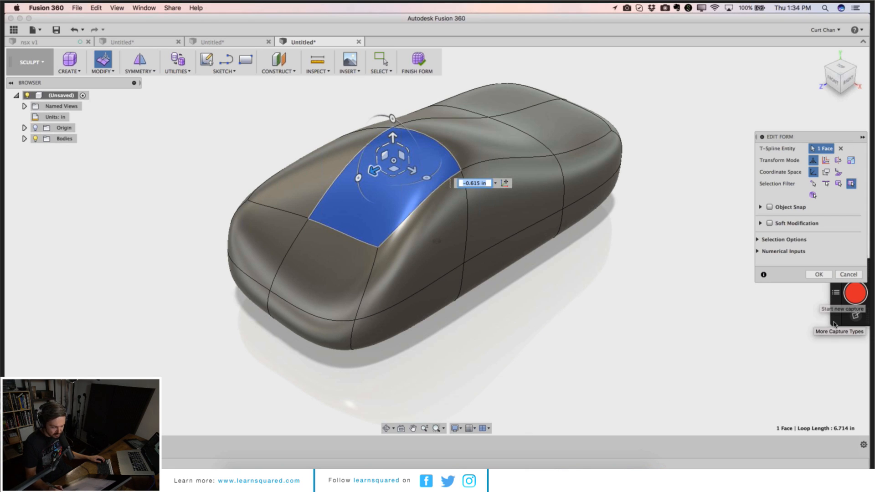
drag(823, 140, 847, 116)
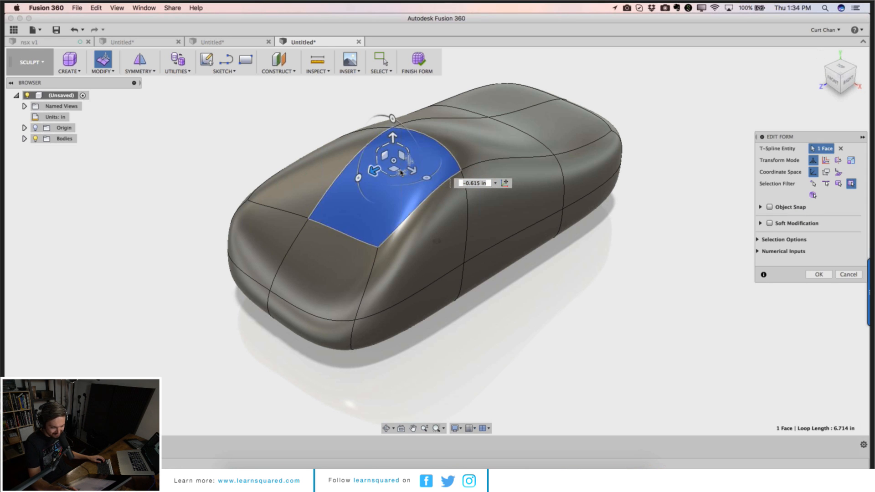
mouse_move(401, 172)
mouse_down()
mouse_move(416, 211)
mouse_move(396, 168)
mouse_up()
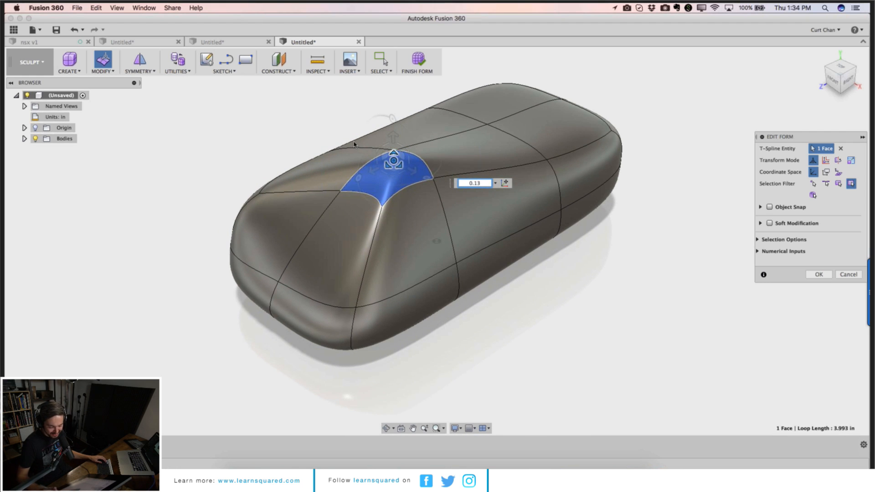
Step: Scale a side face of the middle section down to about 0.022 and finish Edit Form
click(467, 224)
drag(517, 197, 424, 242)
key(super+z)
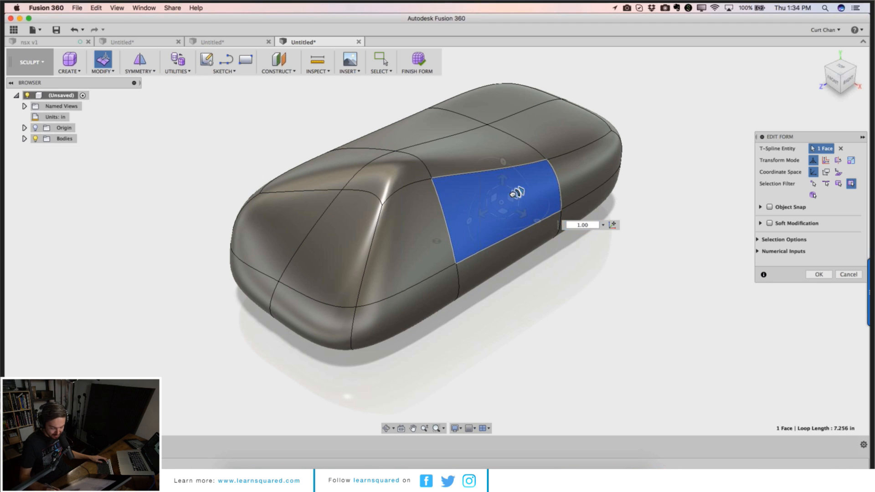
drag(518, 193, 430, 224)
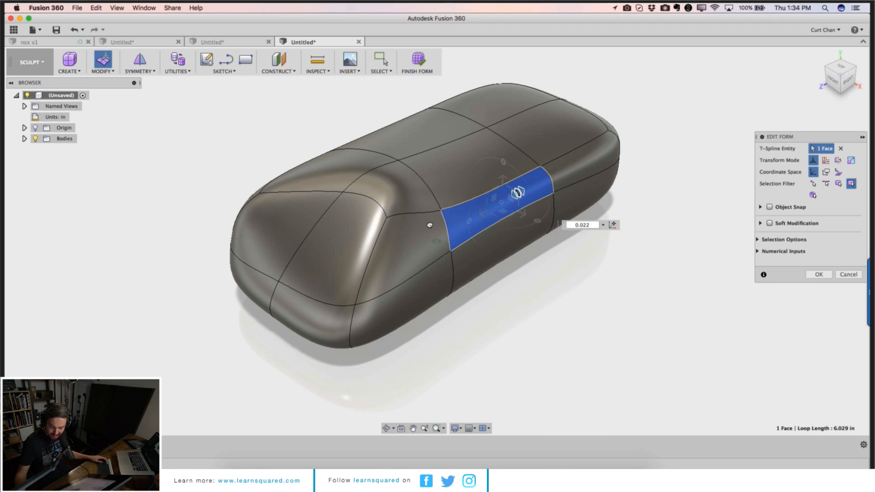
key(Return)
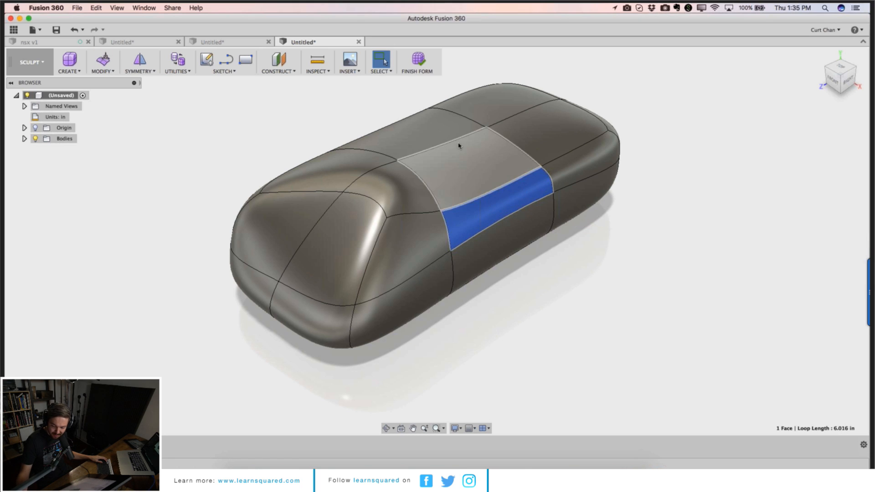
click(430, 131)
right_click(431, 131)
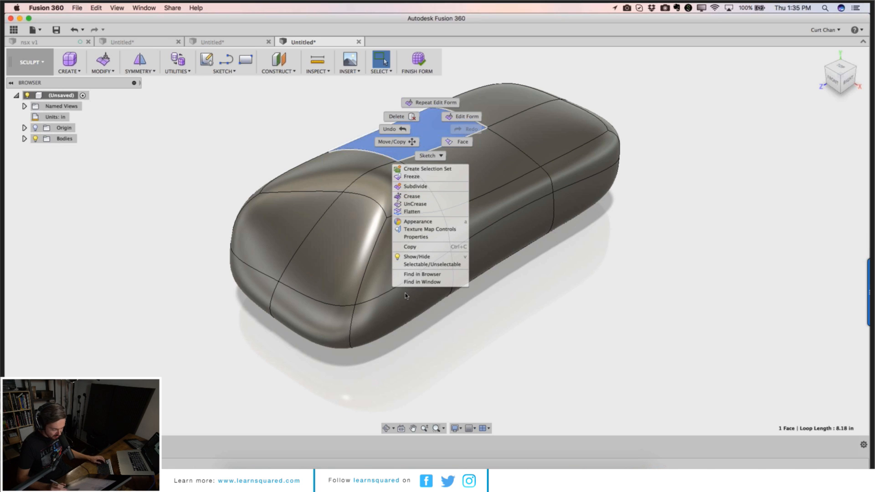
click(513, 317)
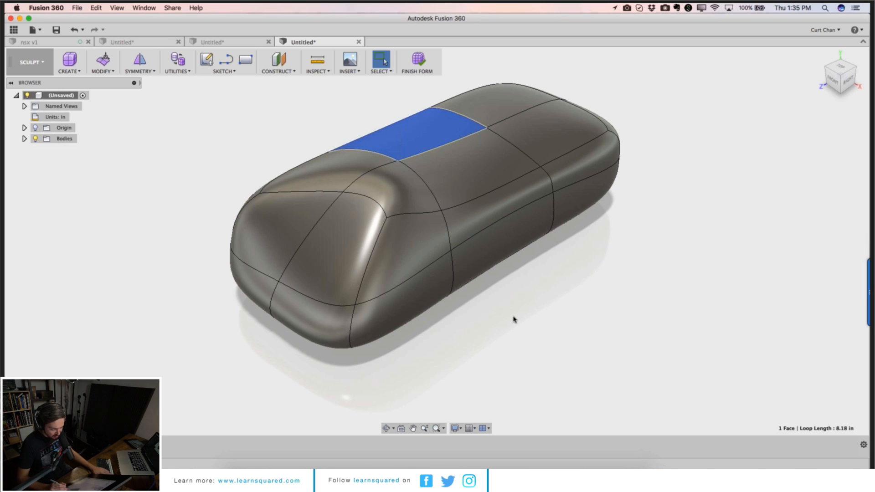
click(207, 124)
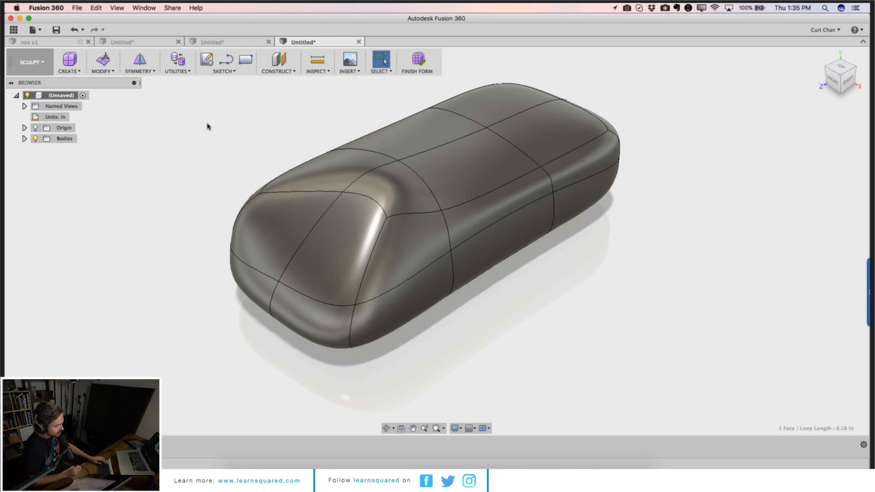
click(36, 31)
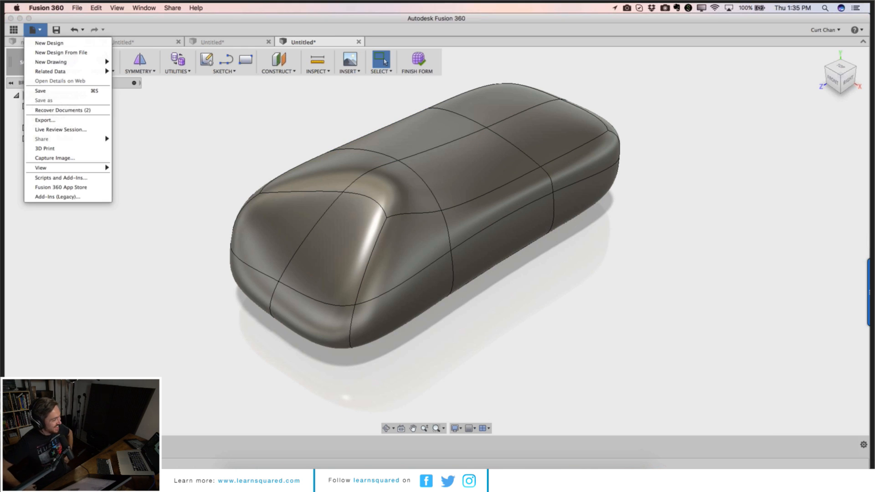
key(super+Tab)
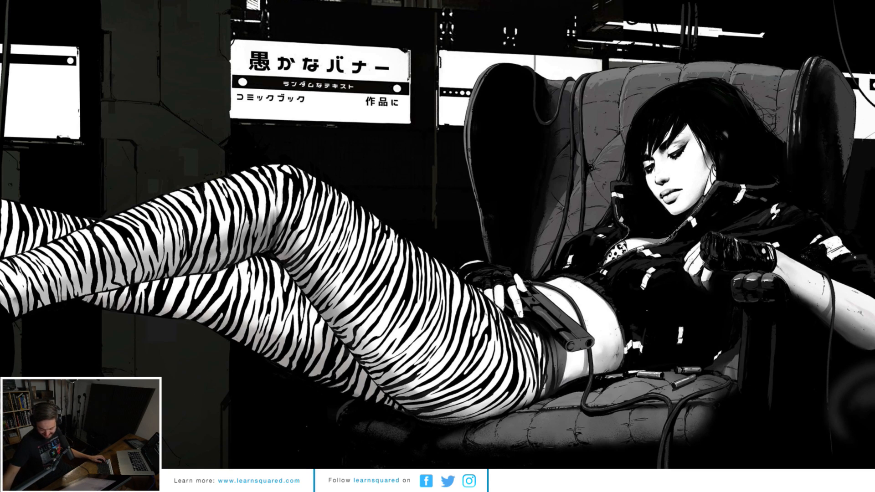
Step: Switch to the meeting app and open an attendee's options in its attendee list
drag(874, 331, 670, 197)
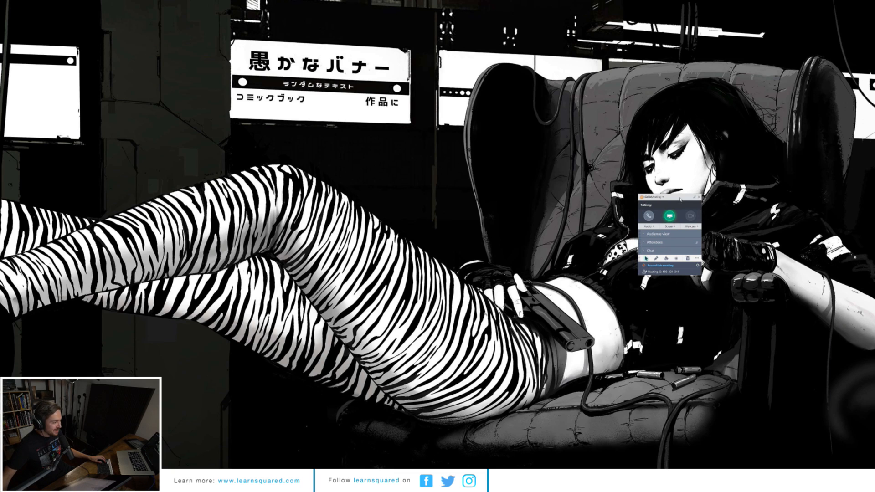
click(670, 216)
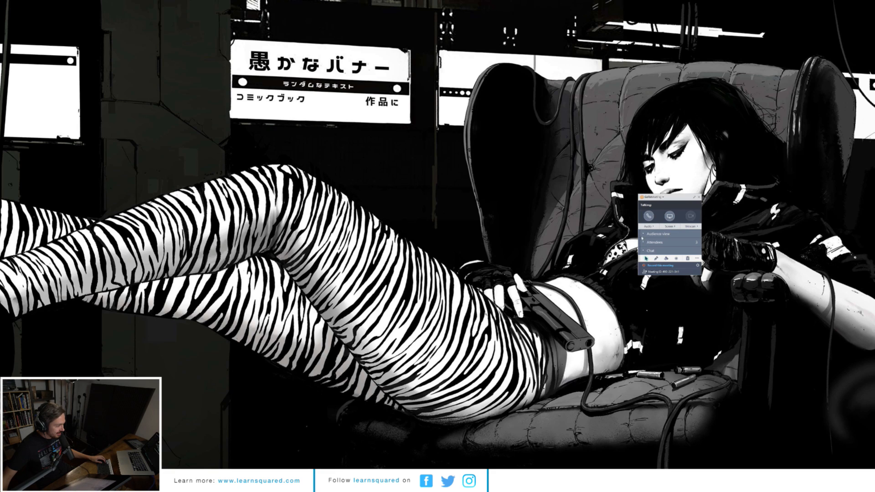
click(644, 242)
click(659, 259)
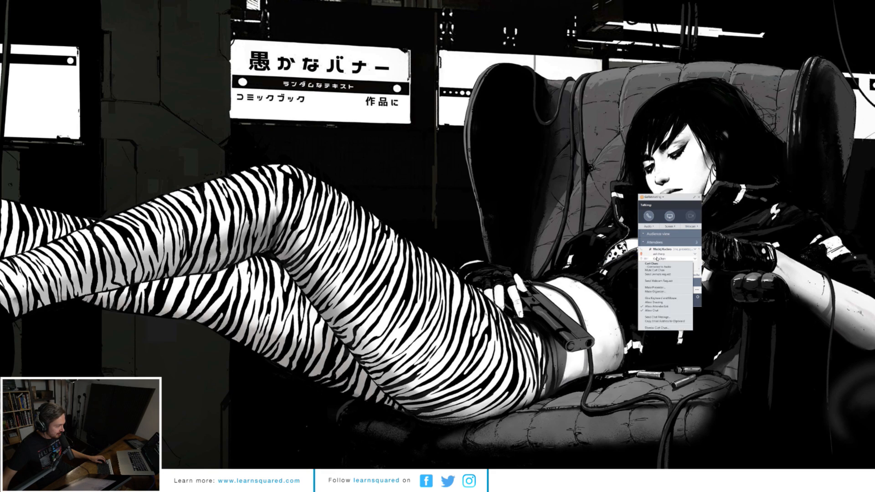
click(658, 259)
click(659, 259)
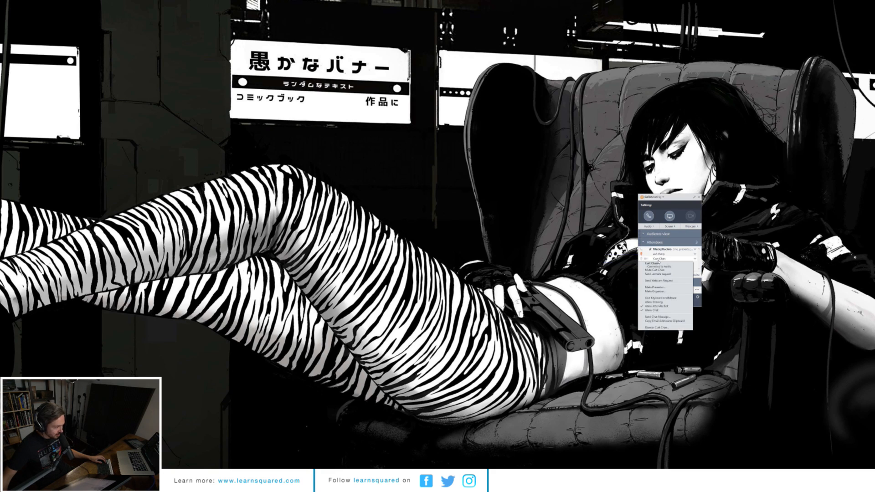
Step: Choose an option from the attendee's menu and return to the T-spline body in Fusion 360
click(657, 287)
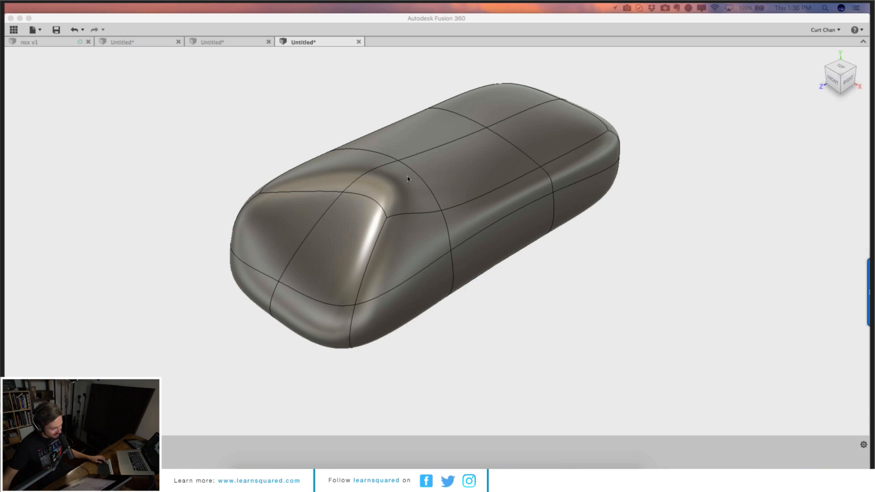
click(427, 191)
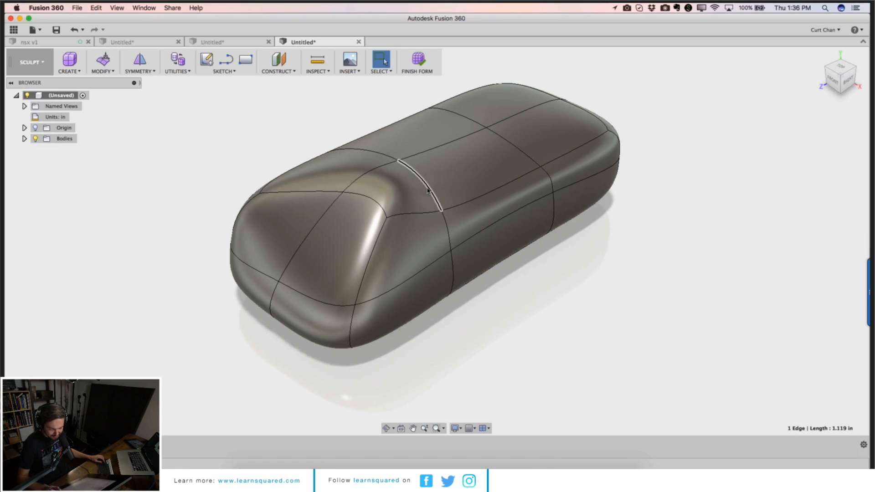
Step: Edit Form on a vertex on the top's middle edge, rotating it 45 deg and scaling it to about 0.438
click(399, 160)
right_click(332, 99)
click(364, 86)
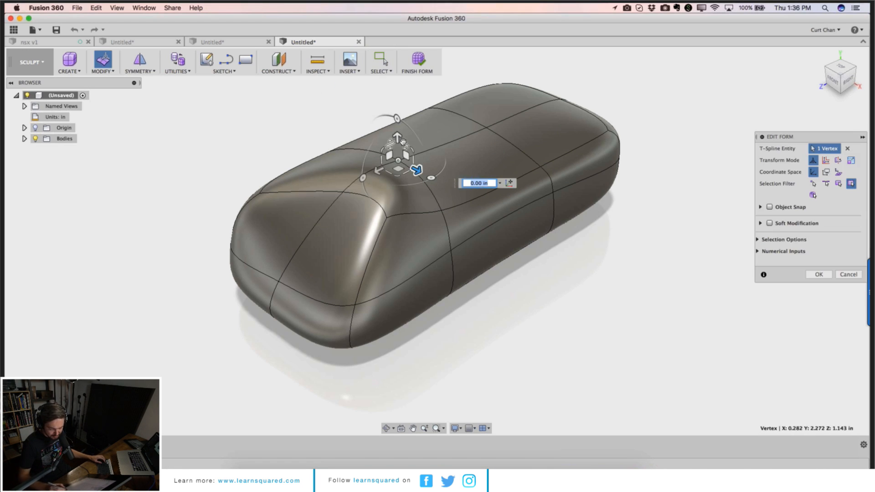
drag(399, 139, 483, 152)
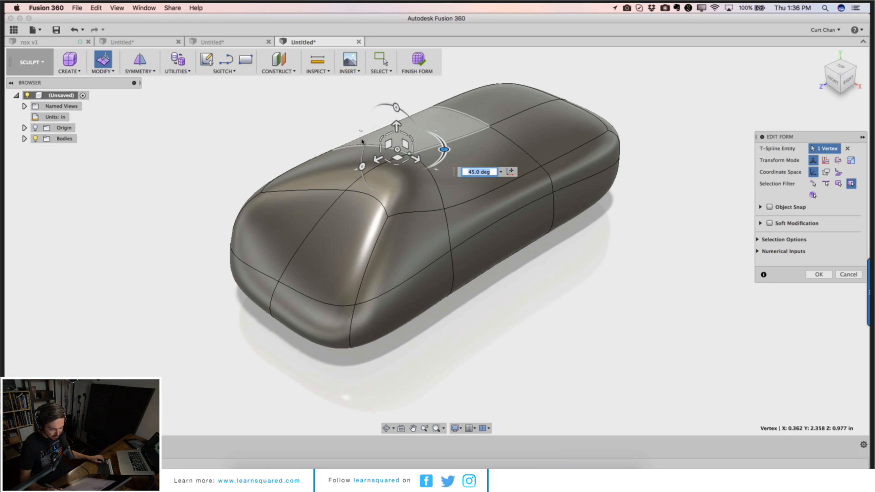
mouse_move(382, 139)
mouse_down()
mouse_move(431, 166)
mouse_move(369, 155)
mouse_move(391, 168)
mouse_move(416, 147)
mouse_move(391, 147)
mouse_up()
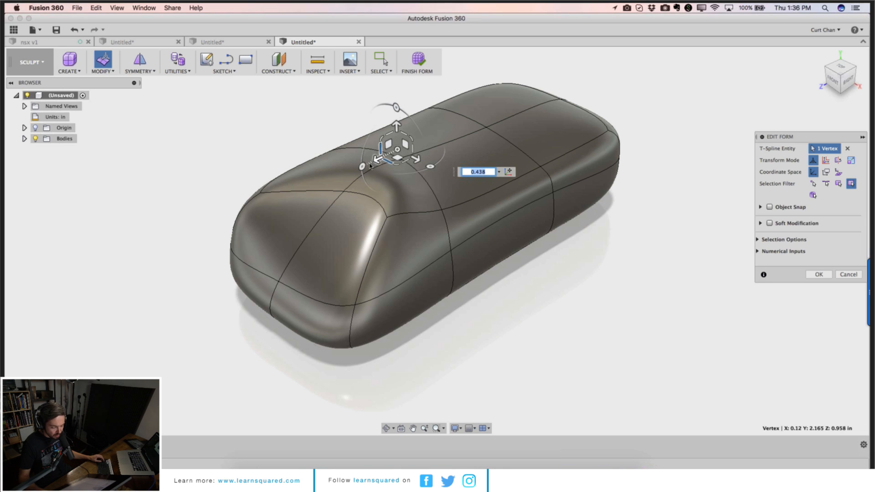
Step: Raise a front top face about 1.184 in and finish Edit Form
drag(349, 177, 496, 65)
click(496, 128)
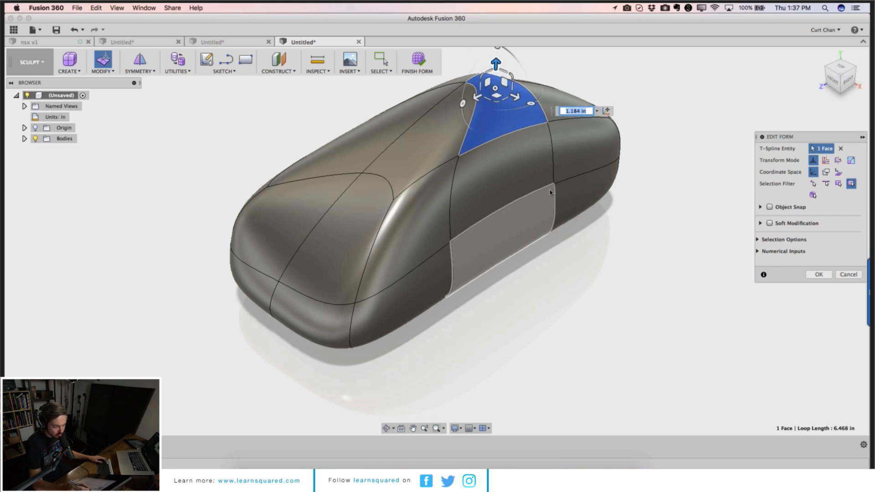
click(819, 275)
Step: Close the sweep design tab without saving
click(125, 42)
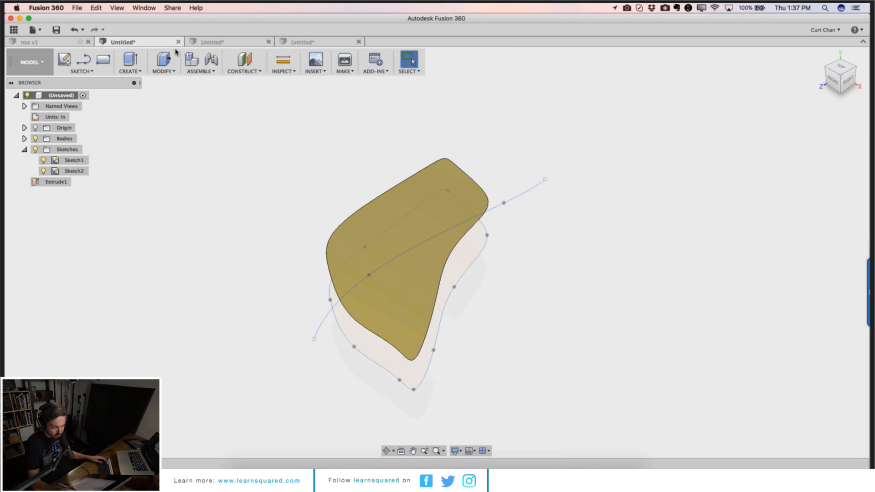
click(179, 42)
click(390, 264)
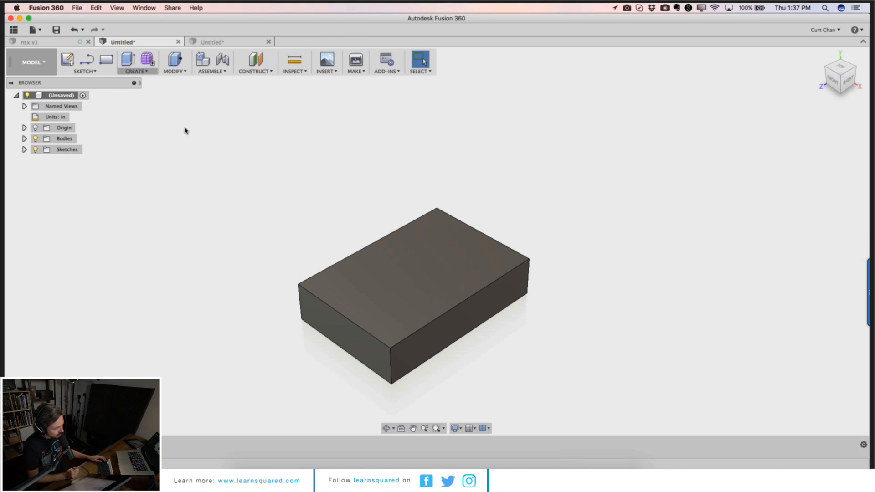
Step: Turn off design history capture for the box design's root component
click(370, 281)
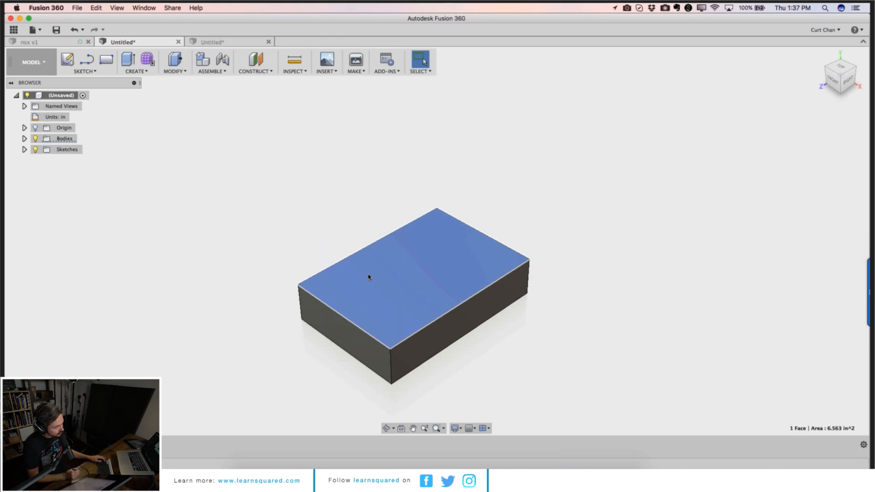
click(142, 71)
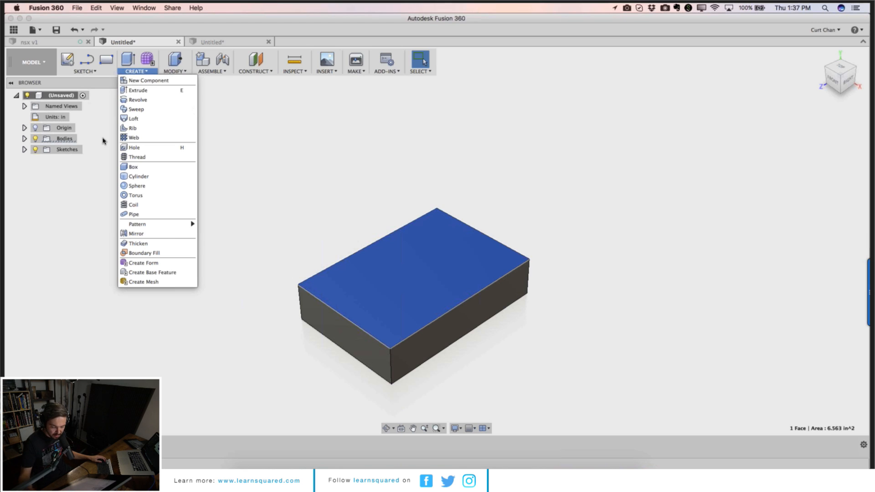
click(62, 94)
right_click(62, 94)
click(307, 137)
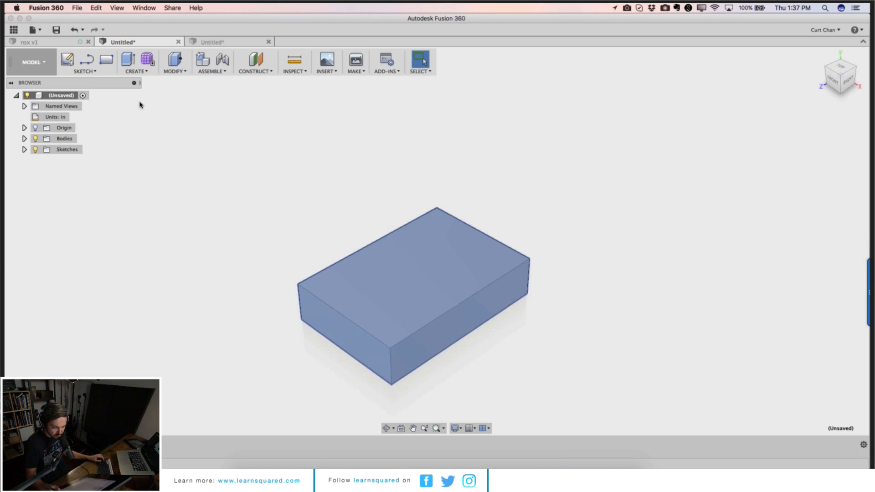
right_click(72, 98)
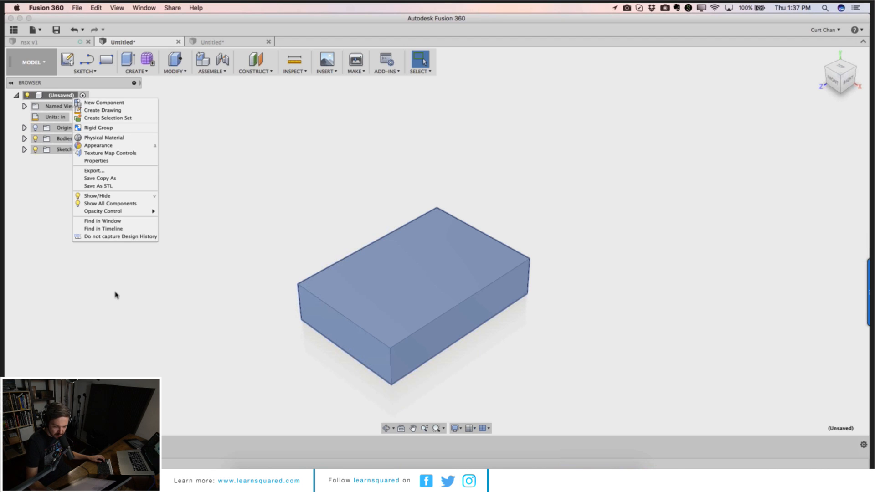
click(120, 236)
click(450, 247)
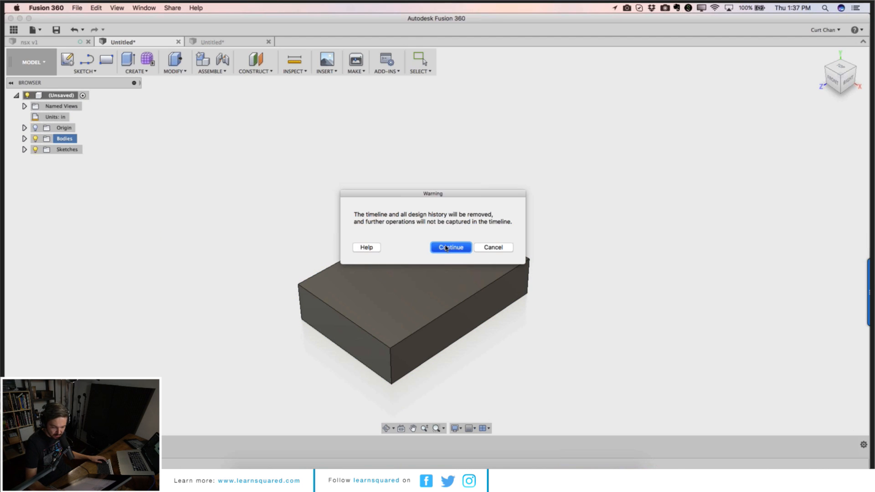
click(162, 71)
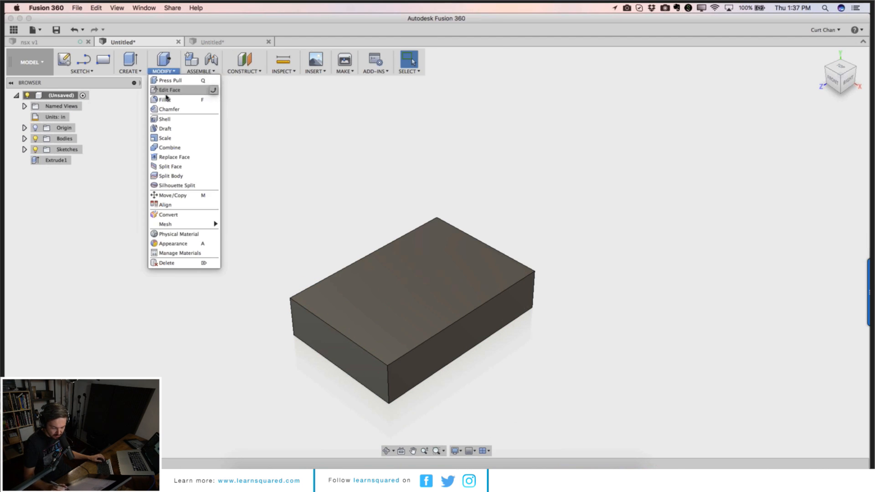
click(170, 90)
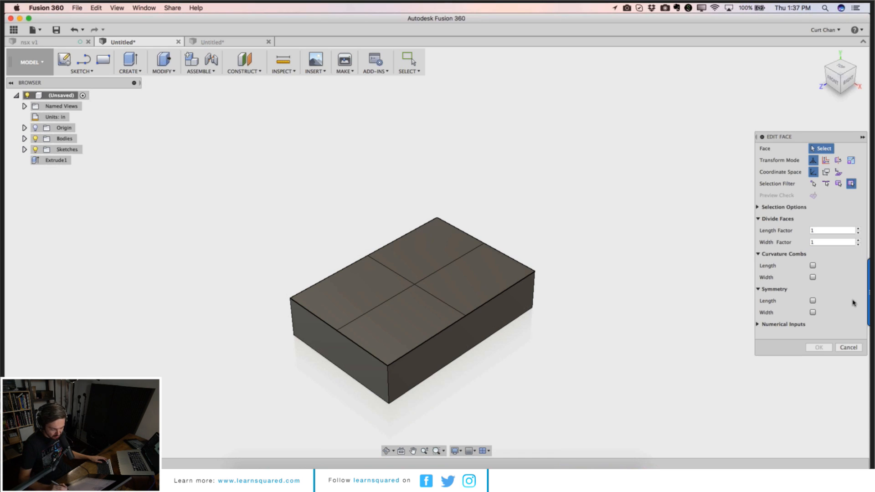
click(849, 348)
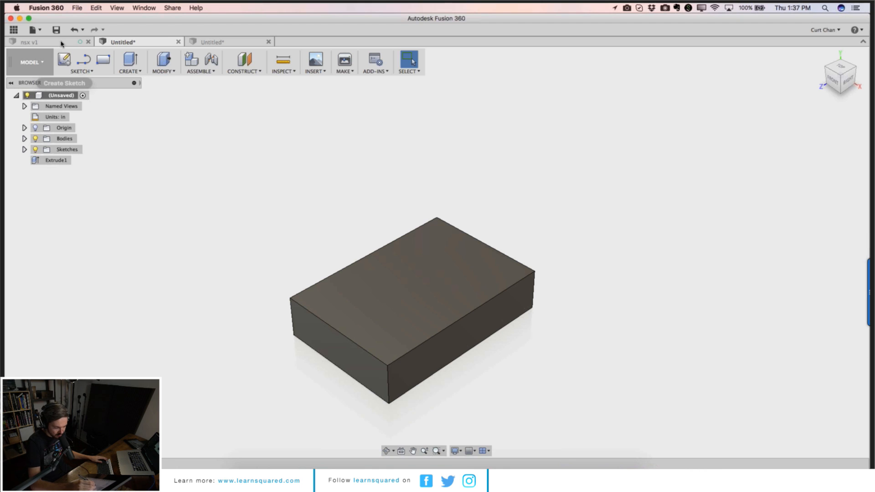
Step: Start a new design and sketch a rectangle on the top plane
click(38, 30)
click(36, 49)
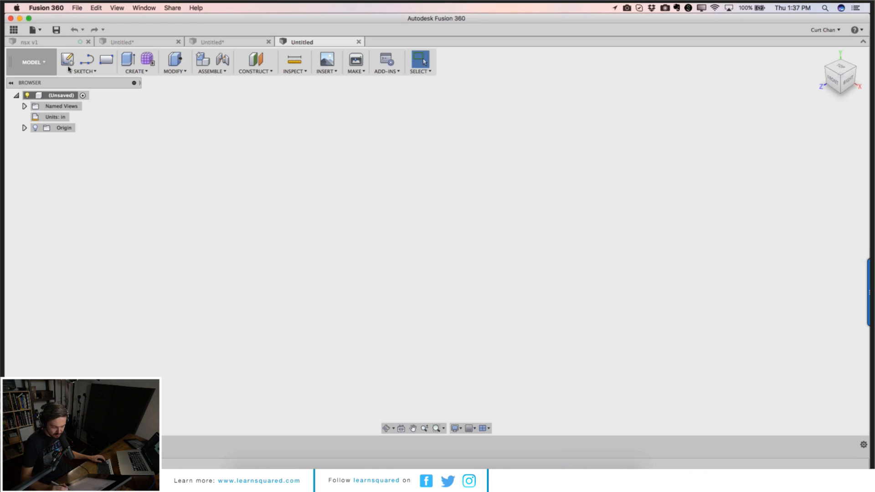
click(107, 63)
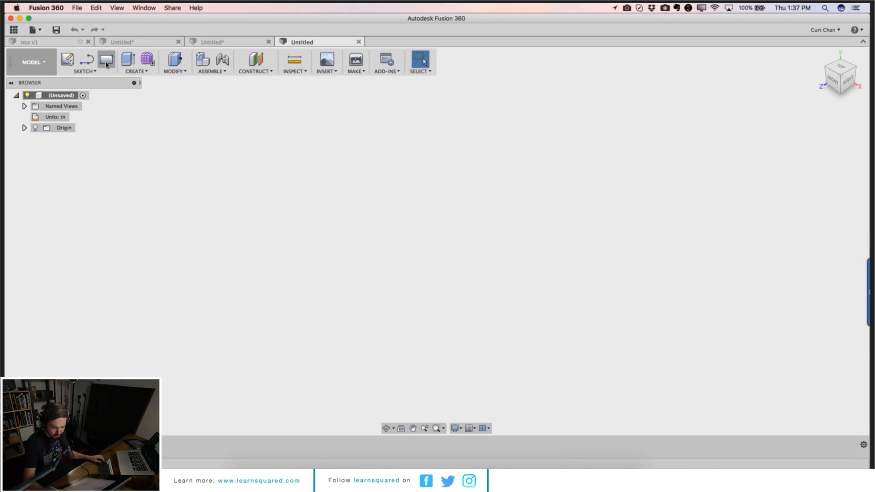
click(465, 252)
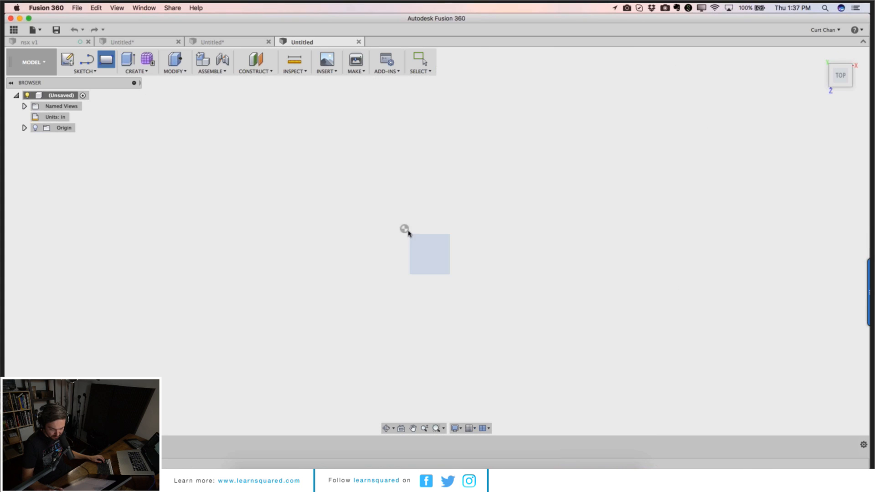
click(405, 229)
click(517, 362)
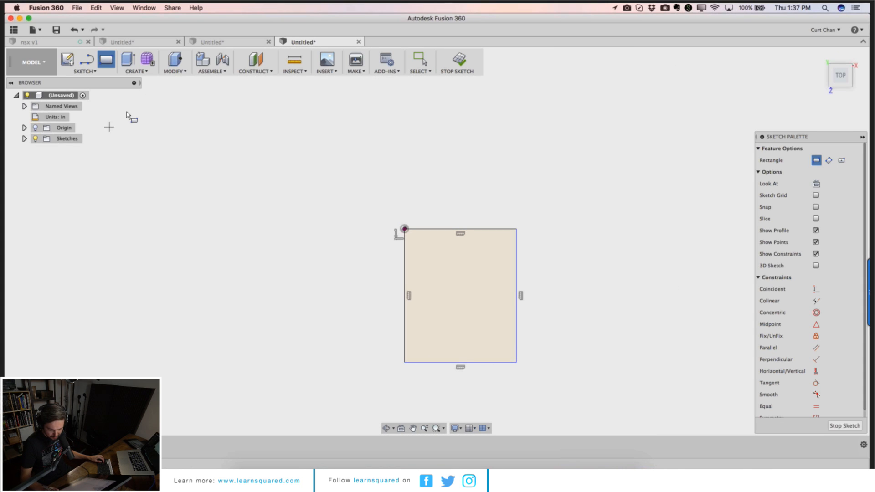
Step: Extrude the rectangle 0.815 in as a new body
key(e)
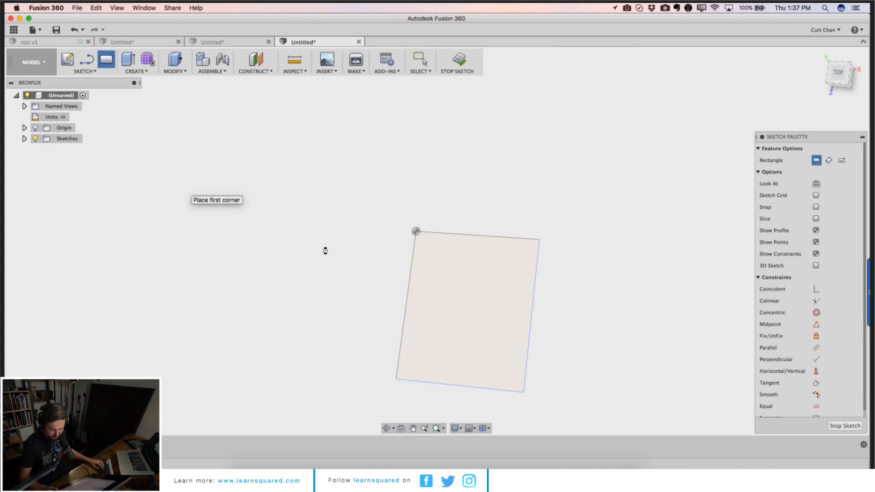
click(431, 288)
drag(432, 284, 565, 233)
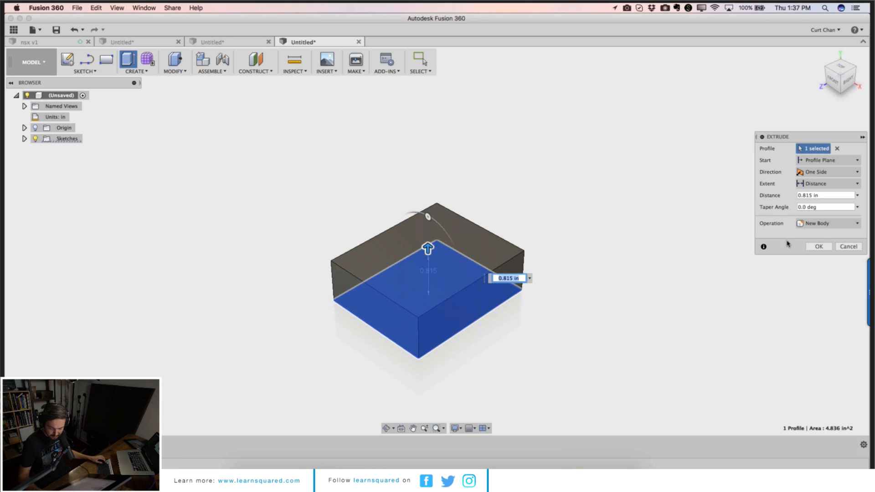
click(818, 247)
Step: Switch the new design to not capture design history
click(148, 73)
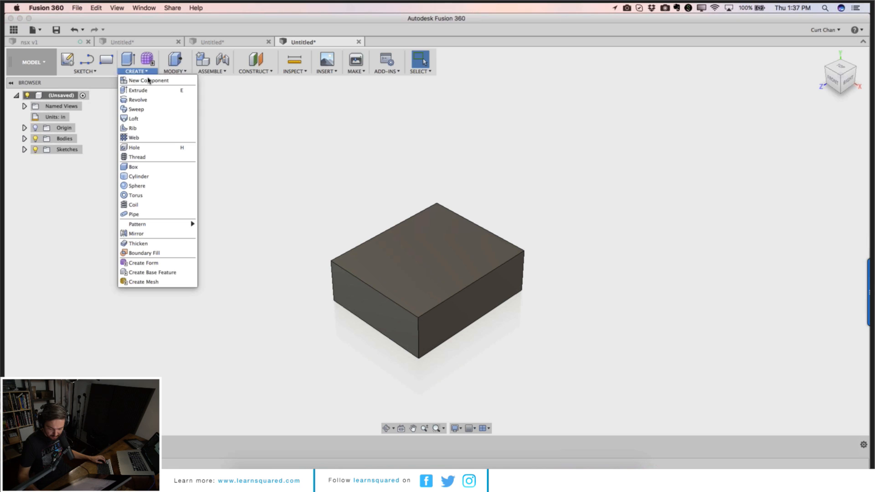
click(79, 227)
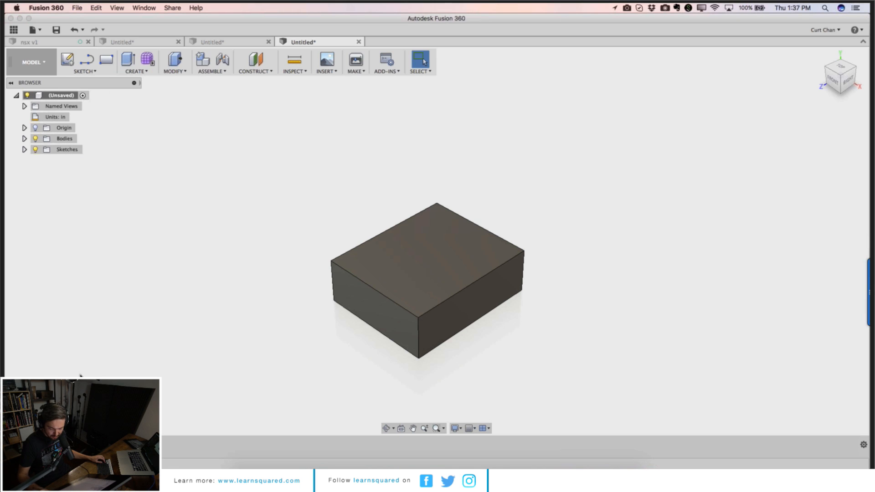
right_click(68, 96)
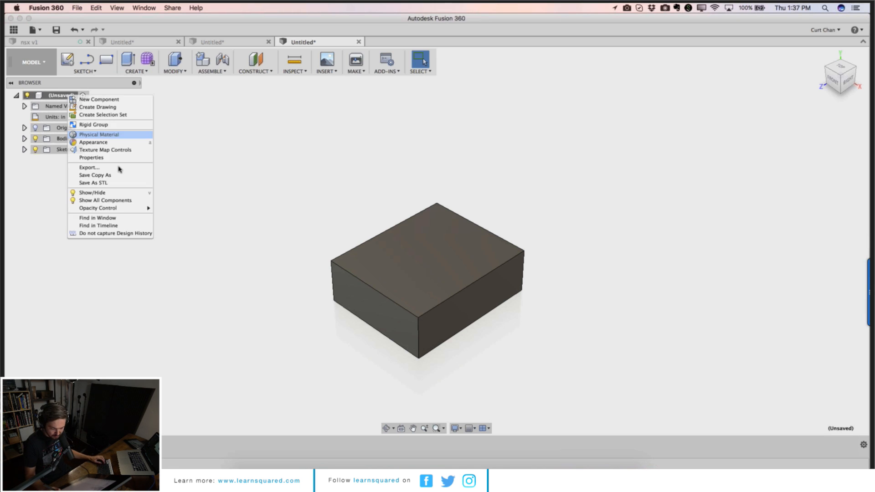
click(117, 234)
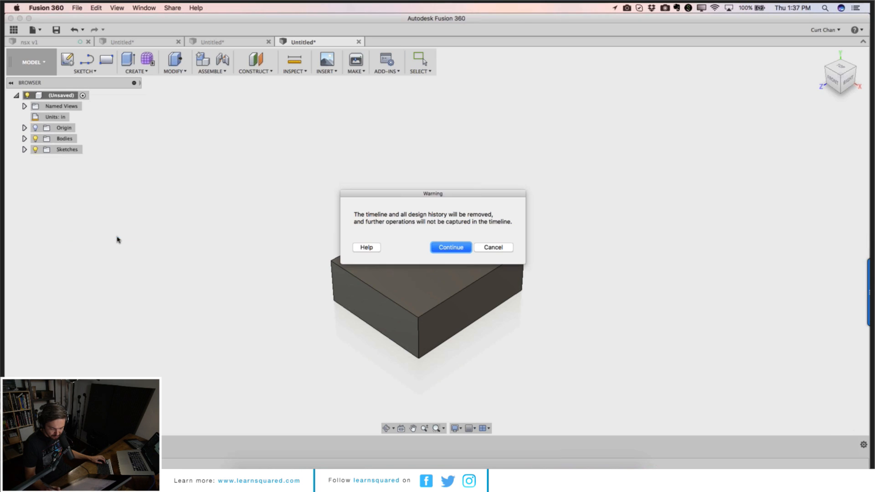
click(452, 250)
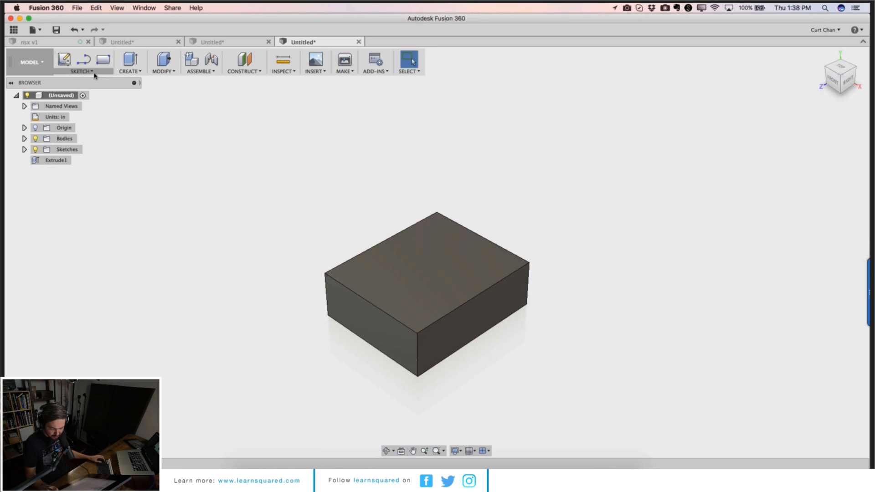
Step: Use Edit Face to pull the front quarter of the box's top face down
click(130, 66)
click(154, 71)
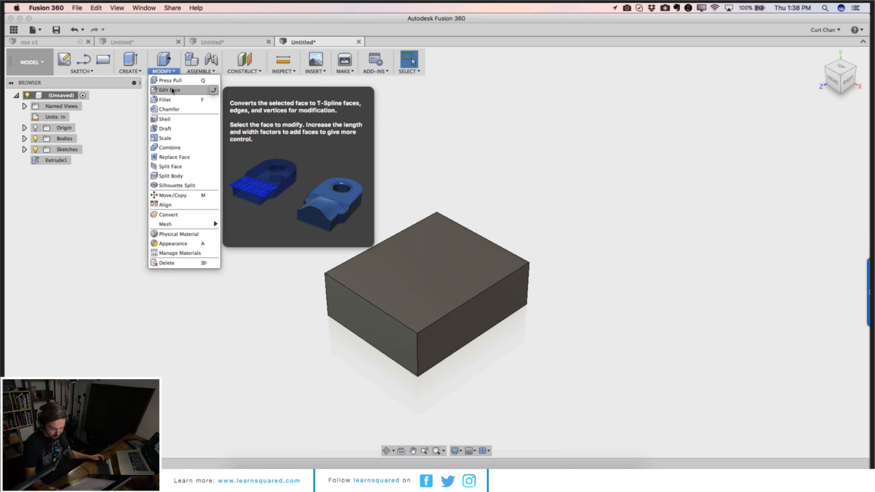
click(172, 91)
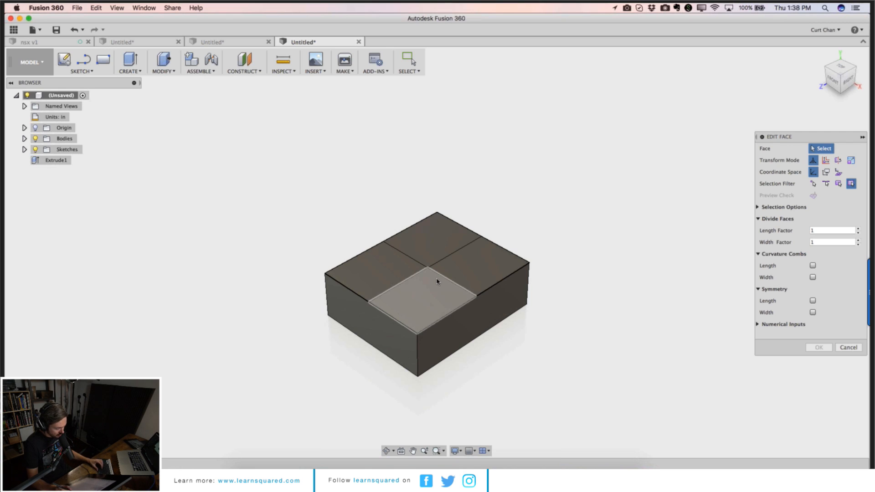
click(423, 281)
mouse_move(422, 279)
mouse_down()
mouse_move(407, 206)
mouse_move(430, 292)
mouse_up()
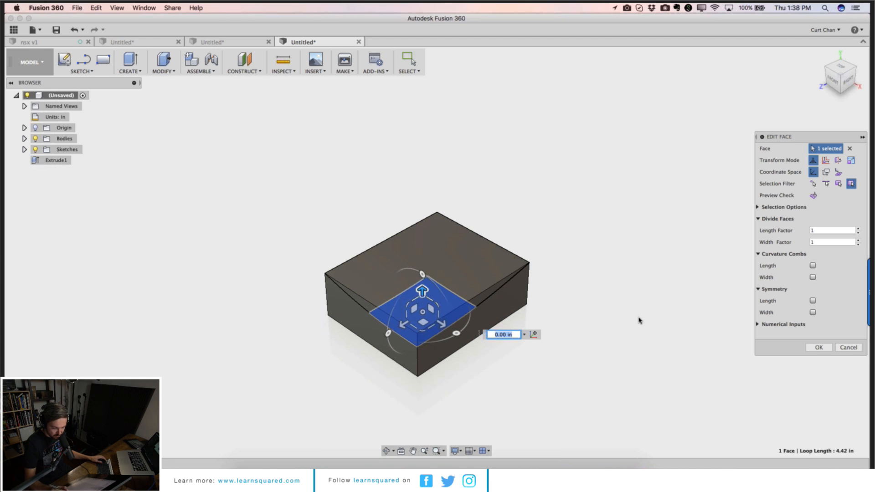
click(819, 347)
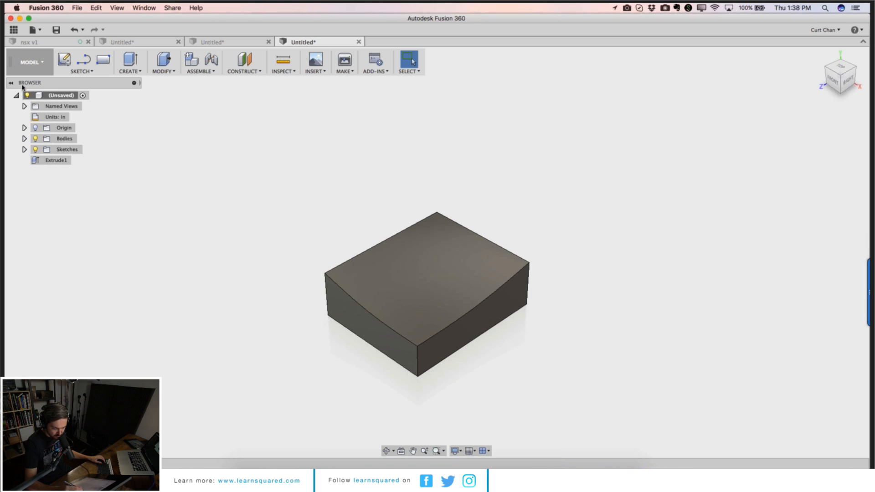
Step: Turn design history capture back on for the root component
right_click(54, 96)
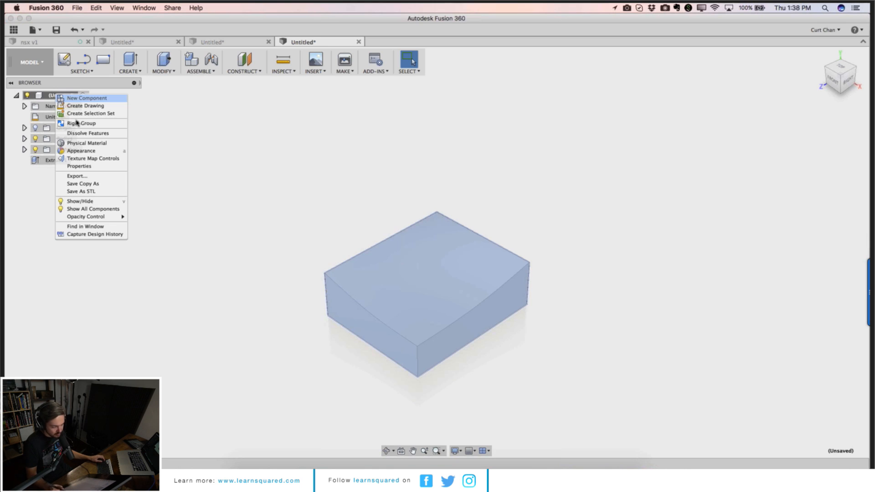
click(84, 235)
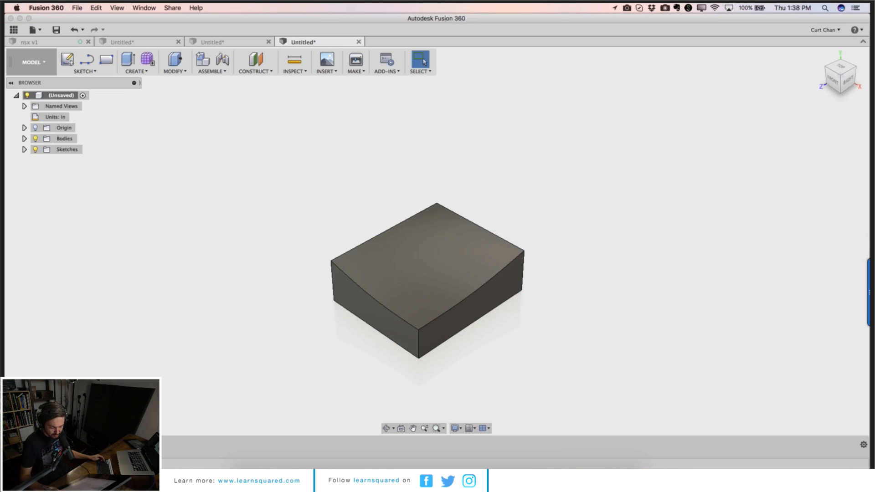
Step: Try deleting the box's front side face and undo the deletion
click(400, 337)
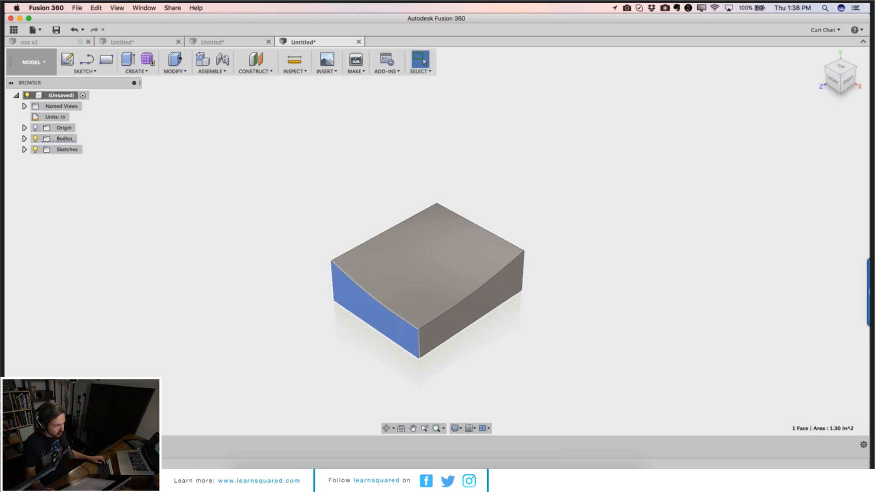
key(Delete)
key(super+z)
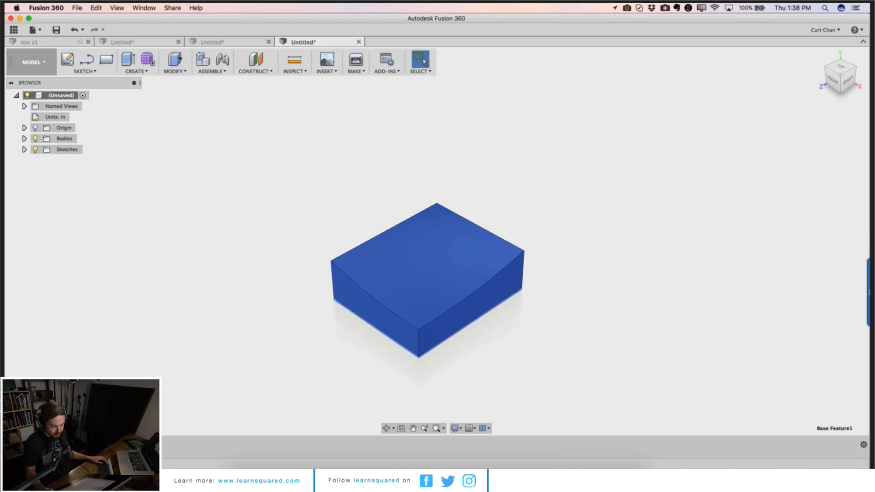
Step: Open the box's first base feature for editing, review the root component's options, and finish the base feature
double_click(74, 444)
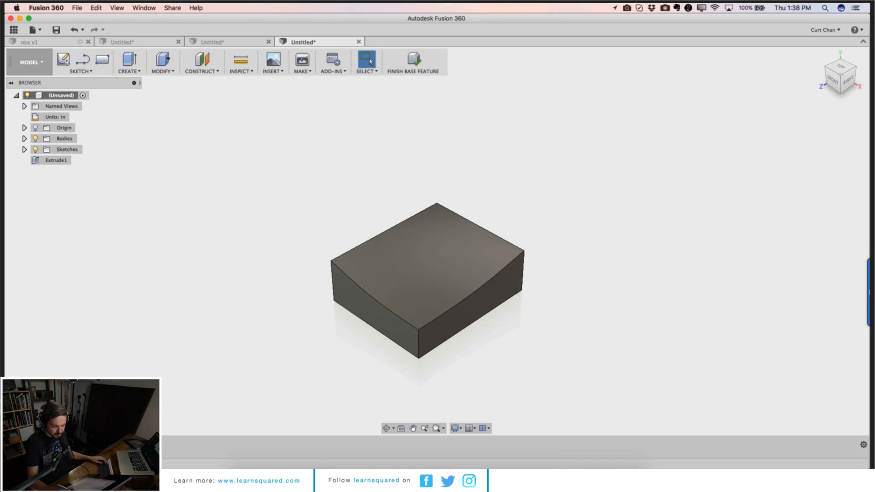
right_click(63, 96)
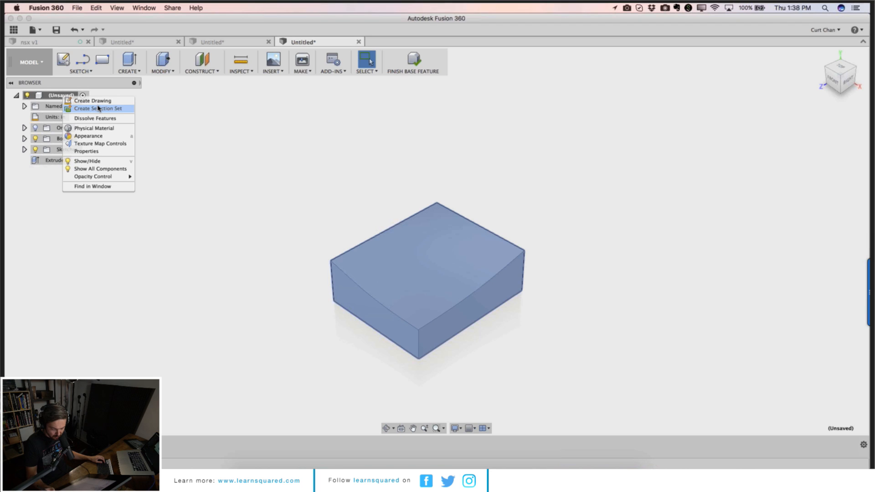
click(280, 106)
click(410, 61)
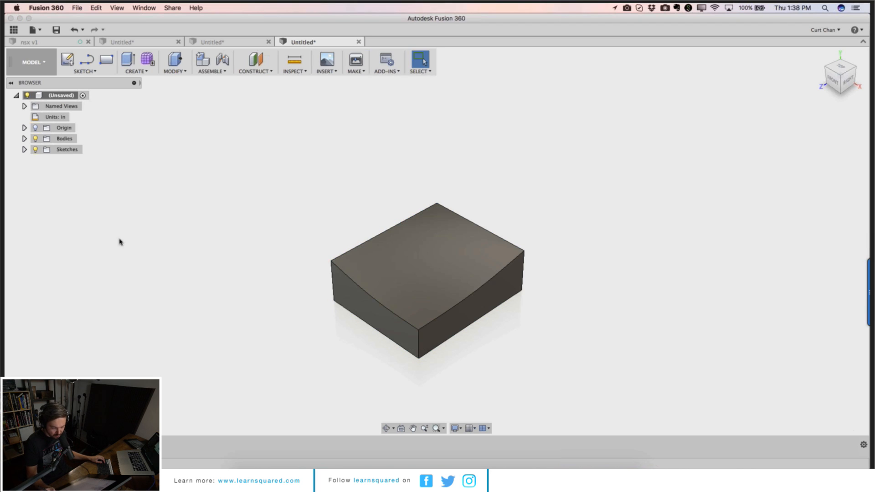
Step: Turn off design history capture for the root component, then turn capture back on
right_click(62, 96)
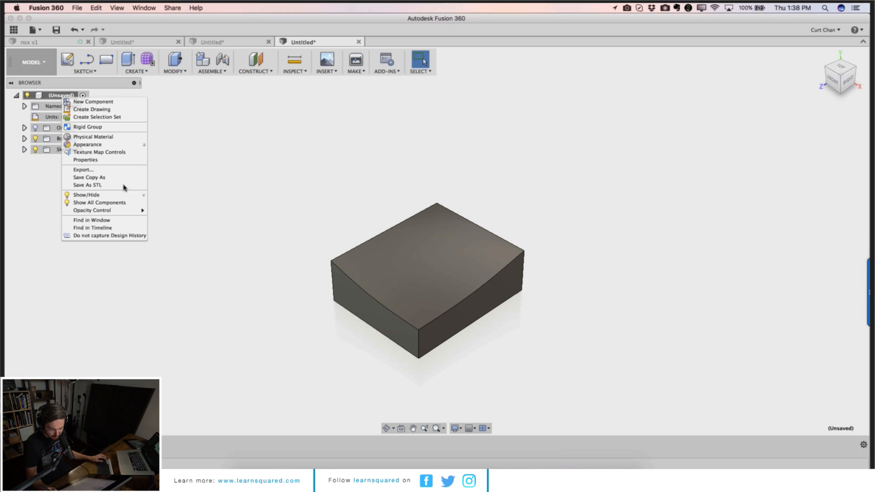
click(122, 236)
key(Return)
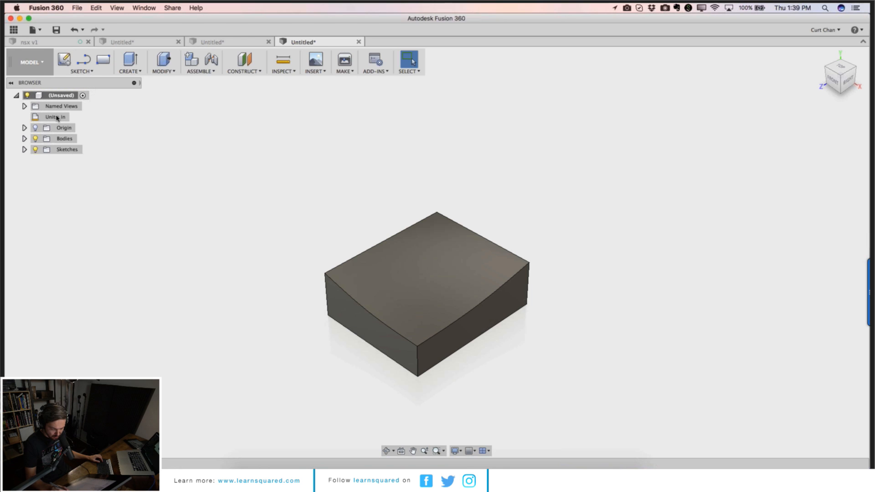
right_click(62, 96)
click(94, 227)
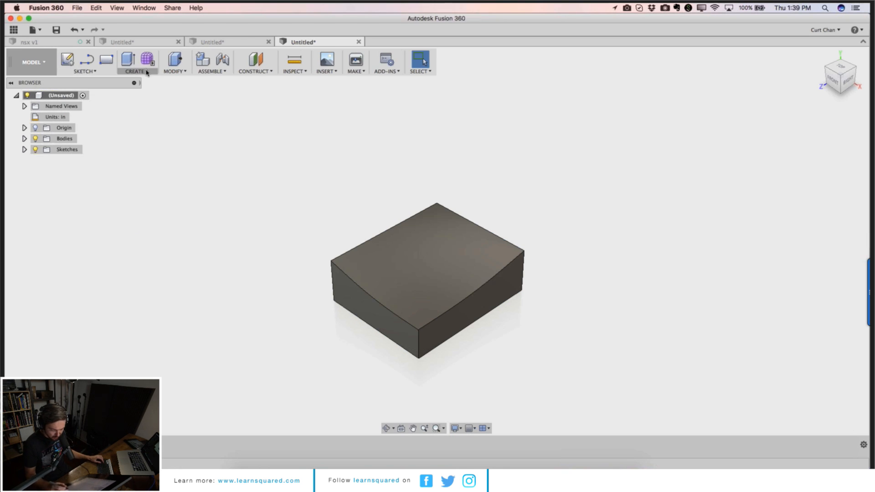
Step: Drill a simple hole about 0.313 in in diameter into the box's left side face
key(h)
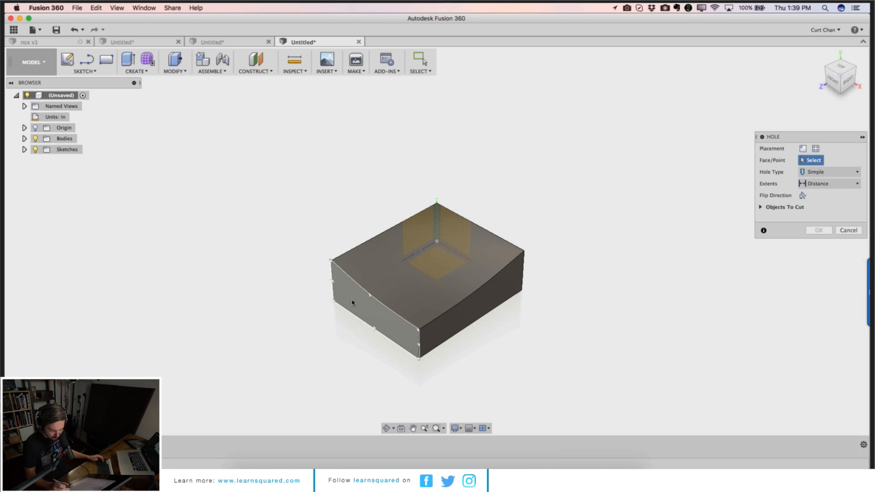
click(349, 302)
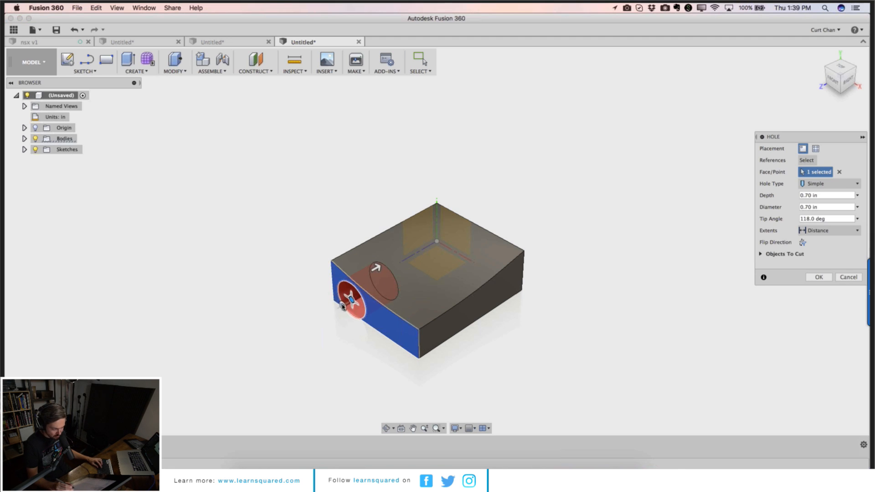
drag(344, 306, 348, 300)
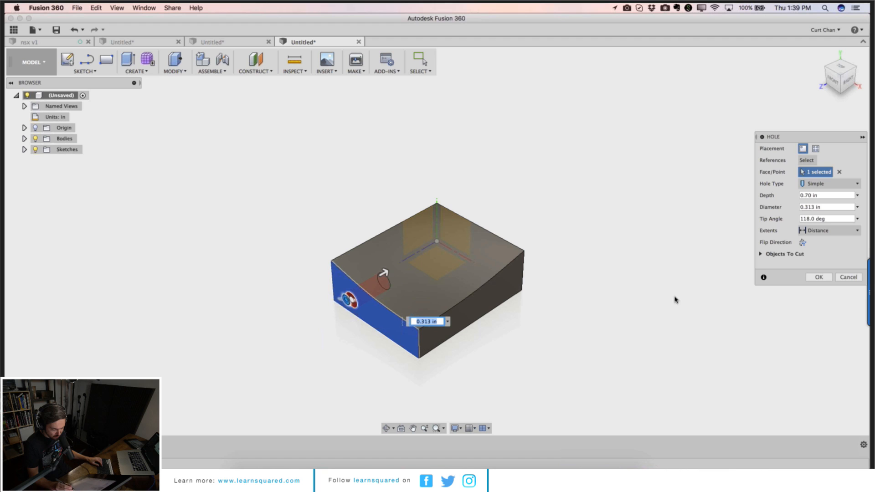
click(819, 277)
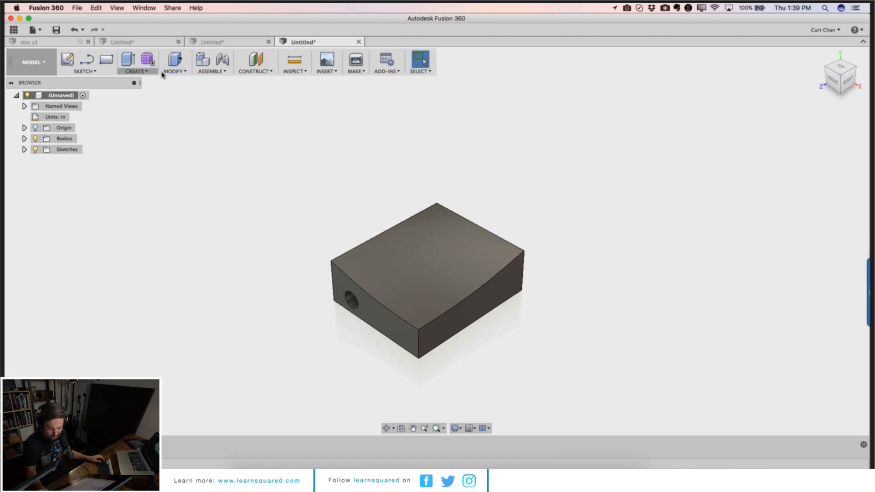
Step: Create a new base feature, review the create and modify tools it offers including Edit Face, and finish it
click(145, 72)
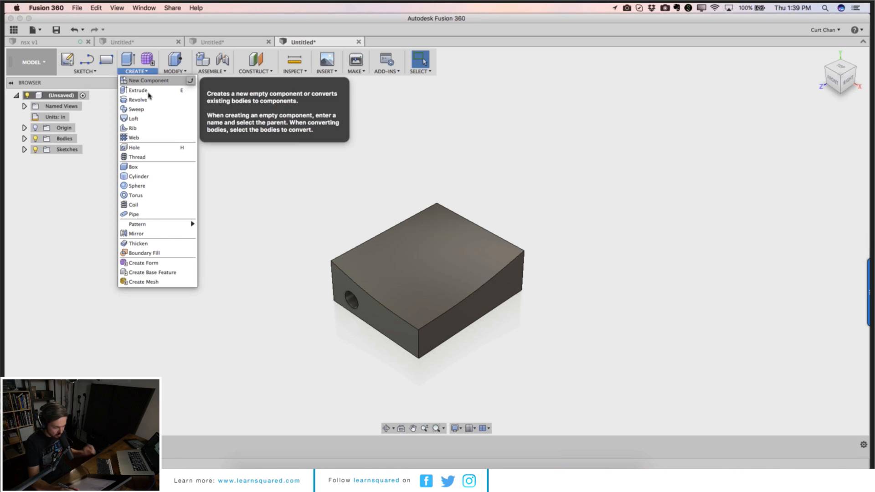
click(154, 273)
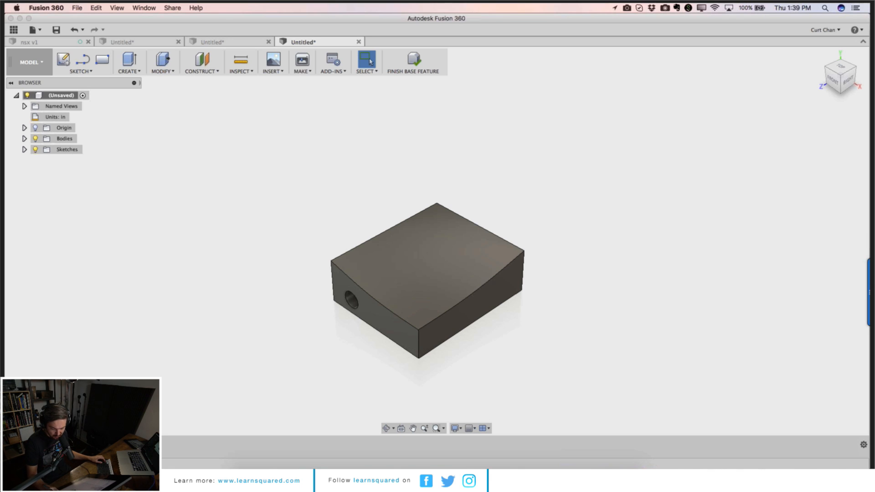
click(83, 72)
mouse_move(131, 73)
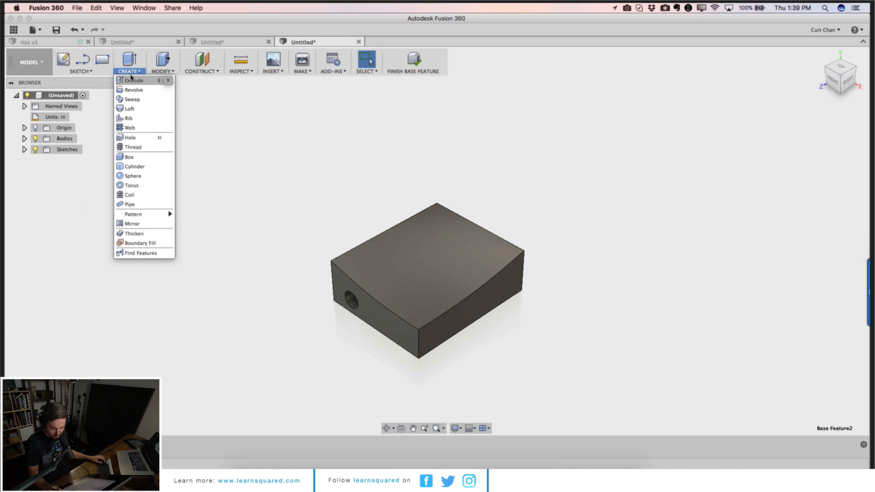
mouse_move(162, 71)
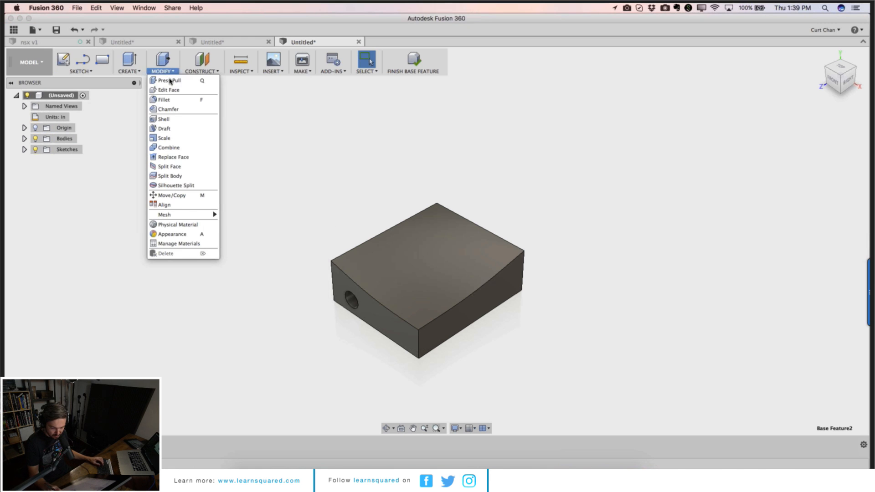
click(170, 90)
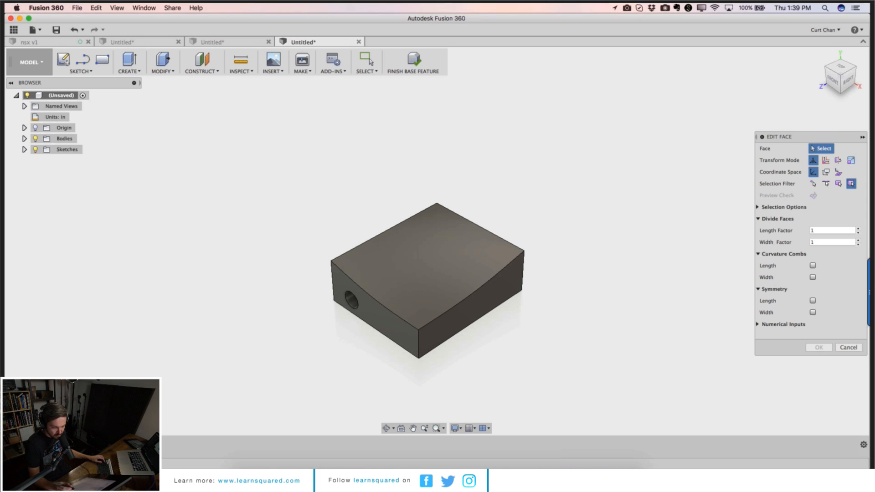
click(414, 60)
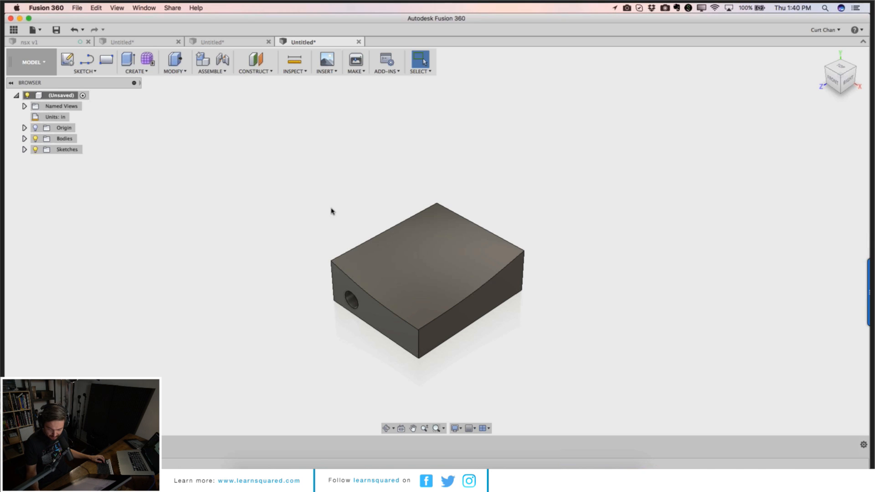
Step: Close both Untitled design tabs without saving changes
click(359, 41)
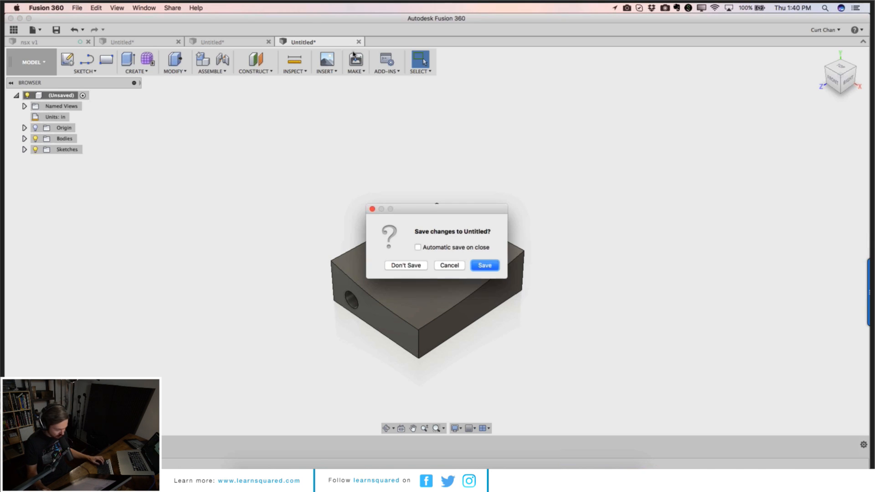
click(403, 264)
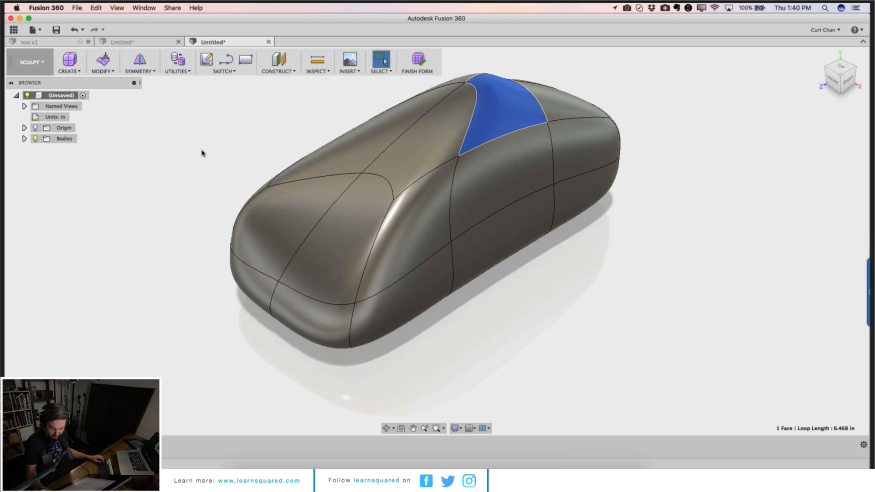
click(269, 41)
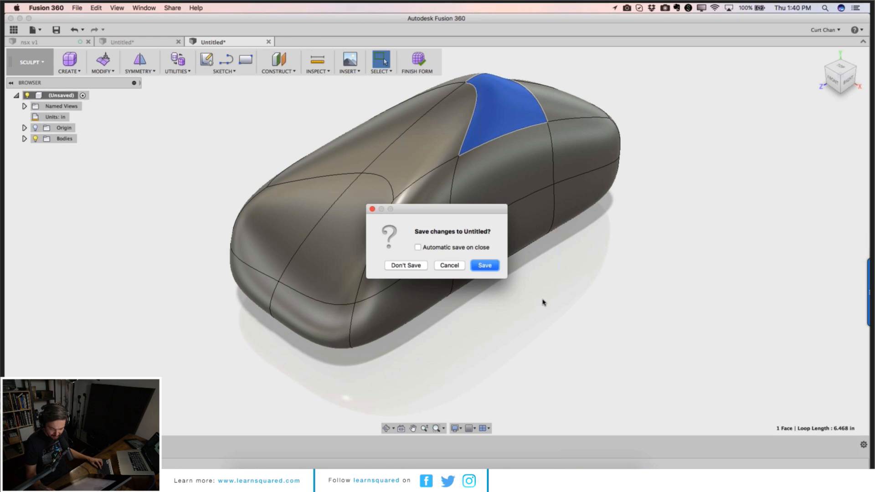
click(410, 266)
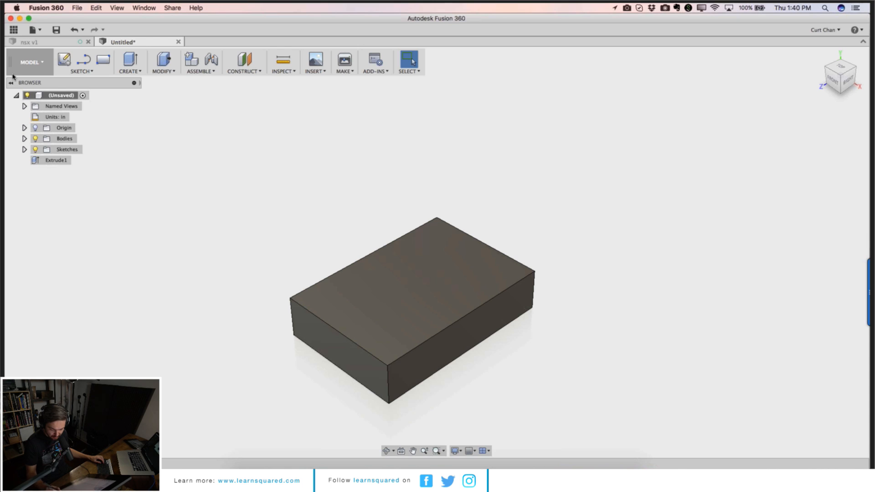
Step: Open the 5 axis example v3-V2 v7 design from the Technical CAM project's 3+2 Axis folder
click(15, 30)
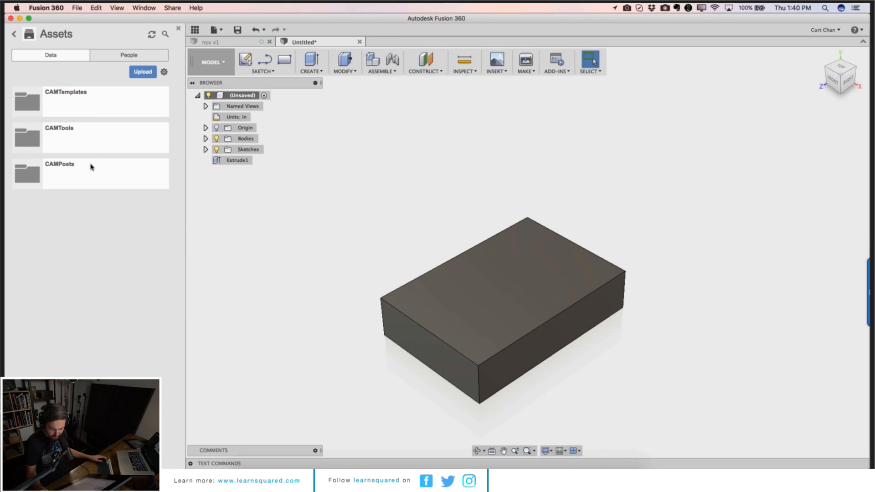
click(13, 33)
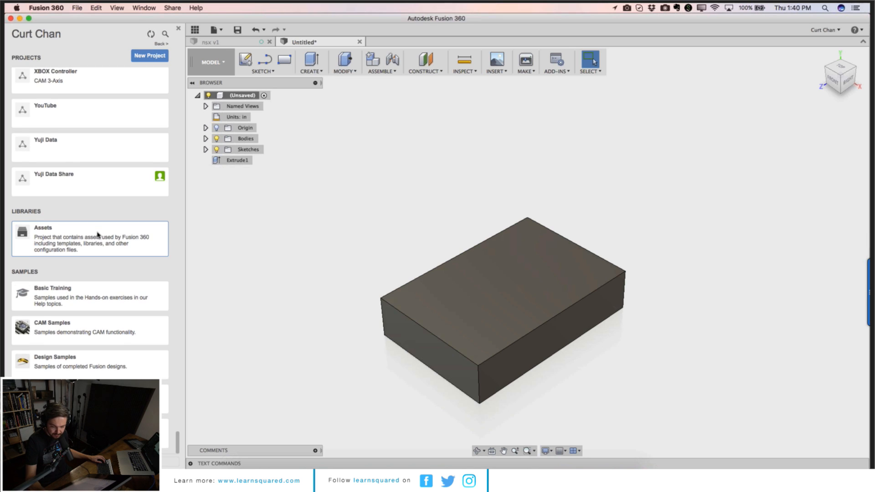
scroll(98, 235, up, 15)
scroll(210, 351, up, 2)
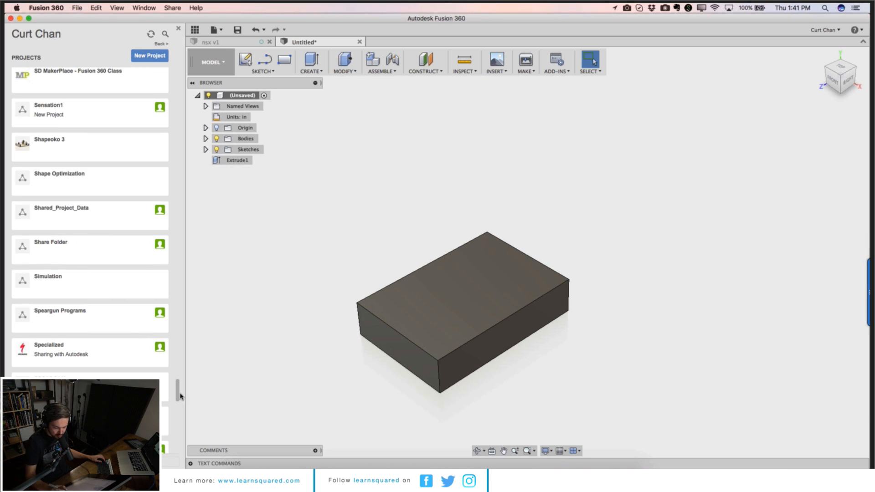
drag(181, 396, 141, 123)
click(114, 130)
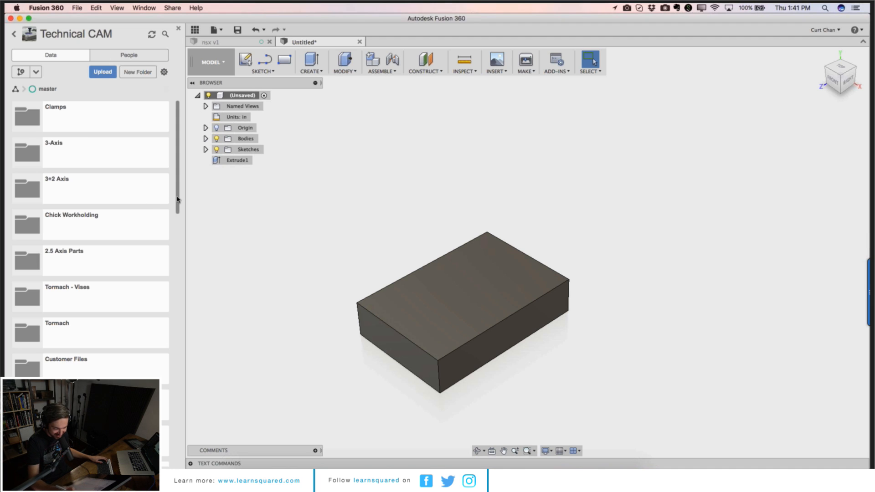
click(120, 201)
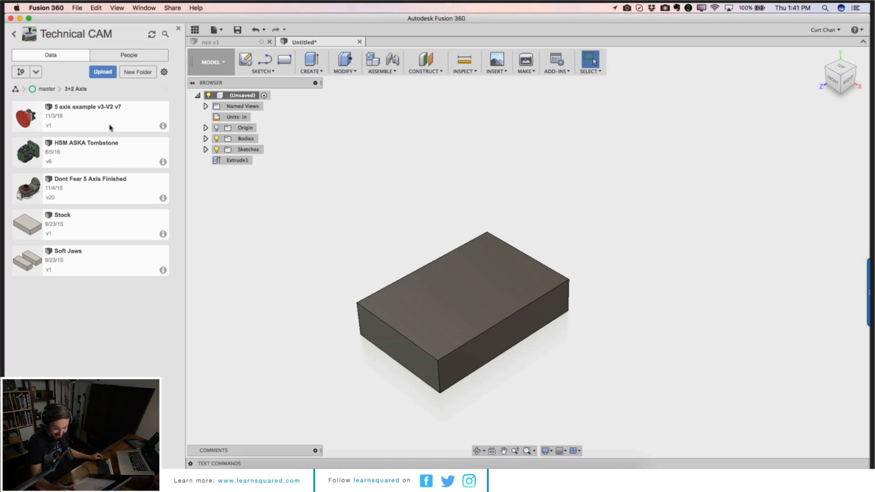
right_click(111, 125)
click(123, 129)
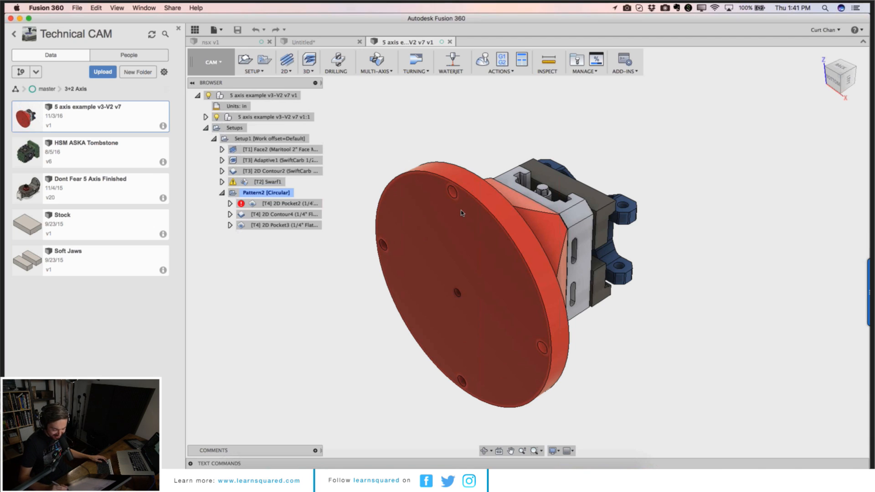
Step: Hide the data panel and switch the opened design from the CAM to the Model workspace
scroll(453, 233, down, 4)
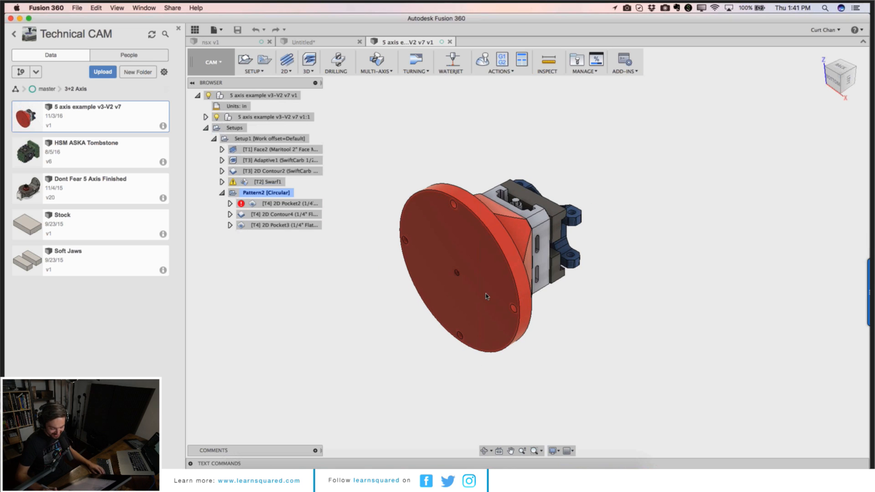
click(485, 451)
drag(477, 413, 416, 328)
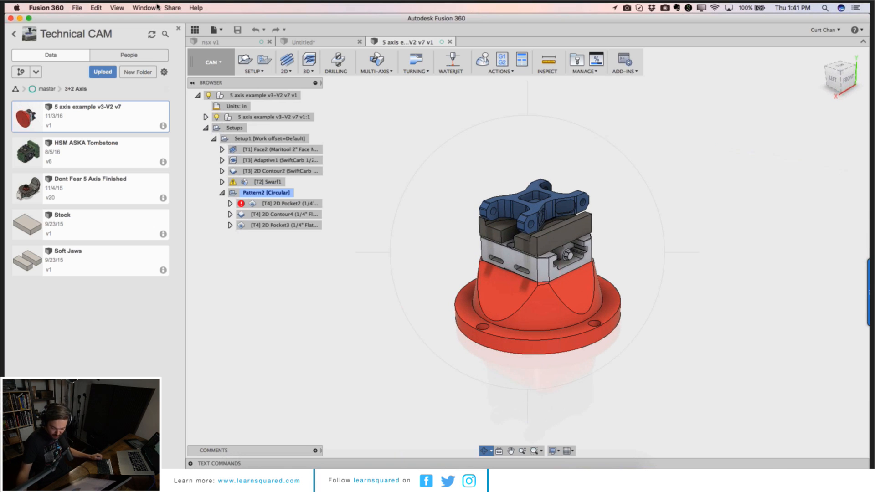
click(188, 31)
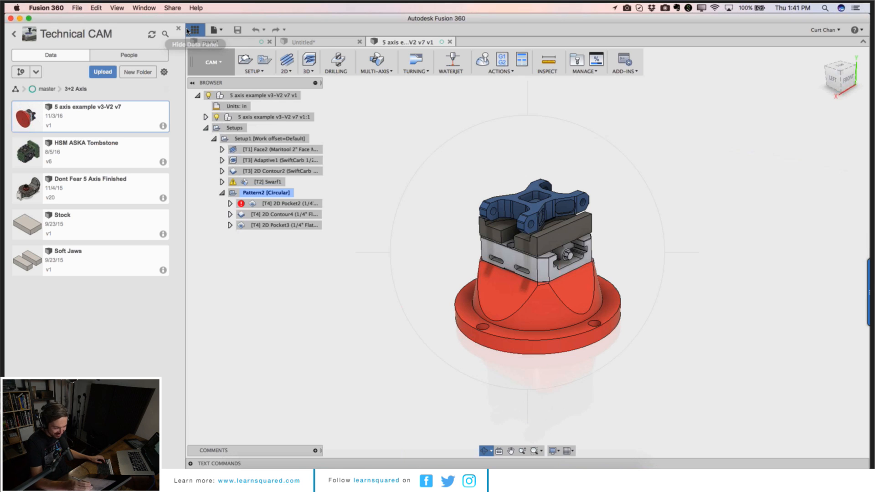
scroll(628, 289, up, 5)
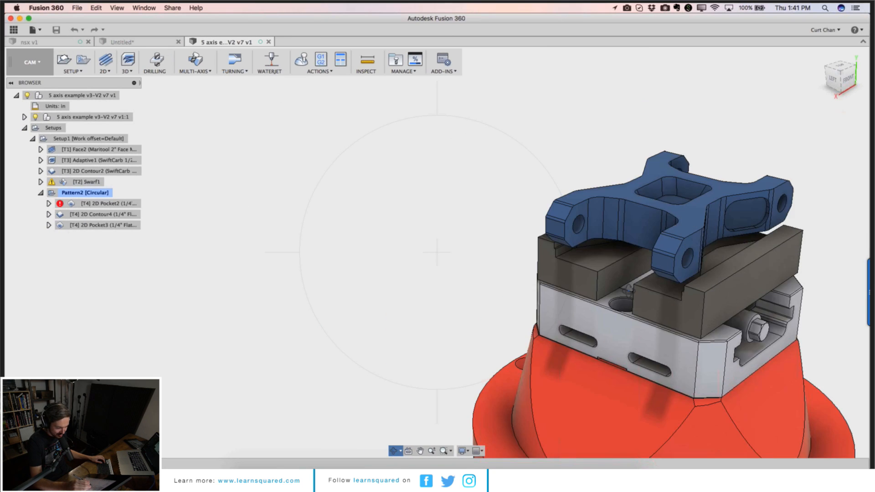
scroll(629, 291, up, 5)
scroll(629, 290, down, 5)
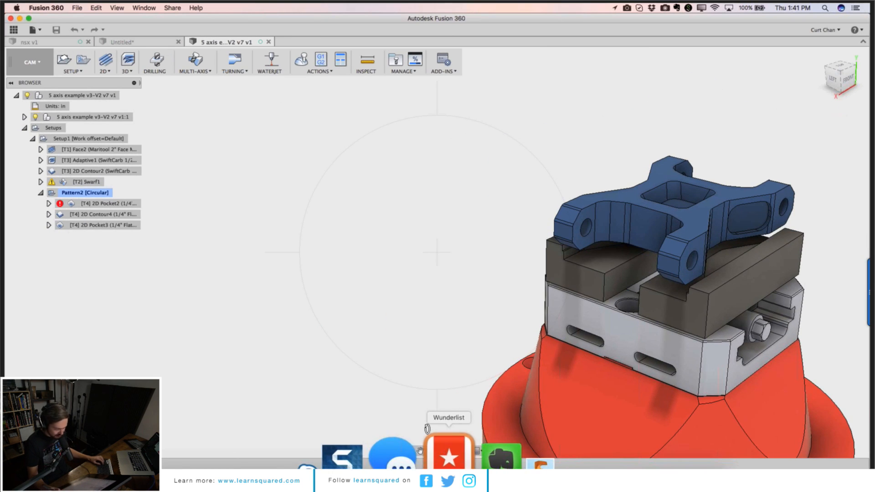
click(422, 451)
drag(474, 345, 314, 306)
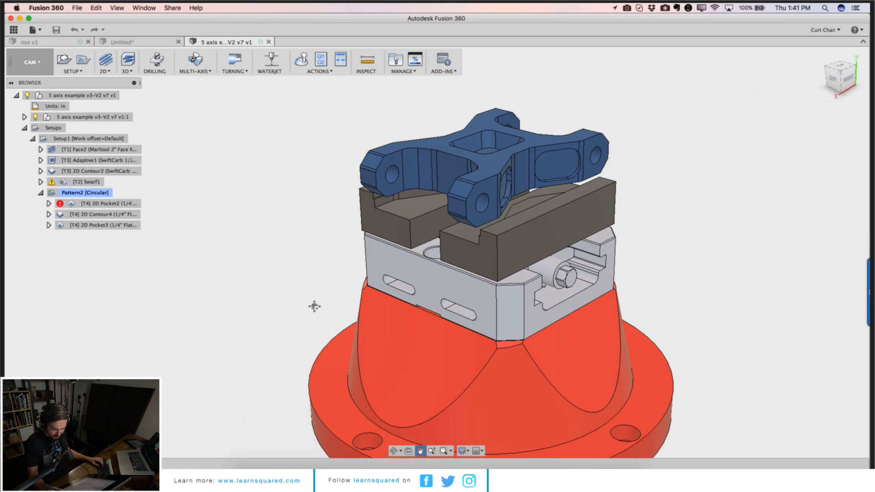
click(33, 64)
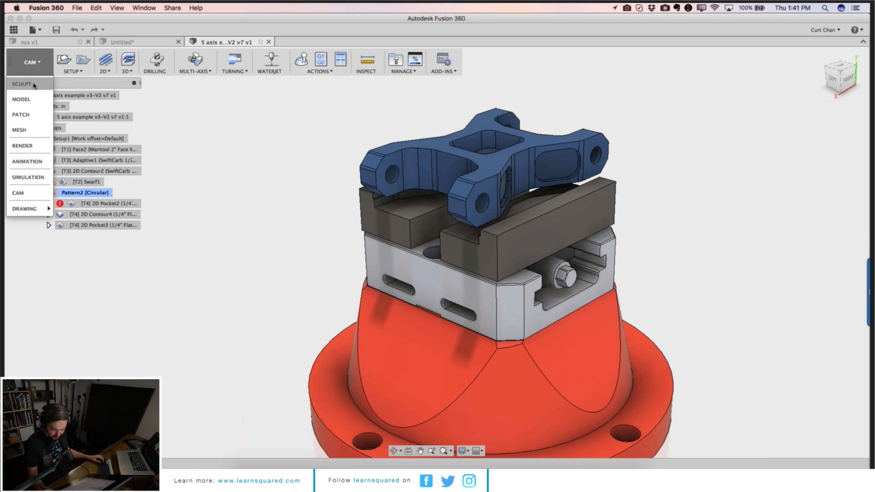
click(22, 99)
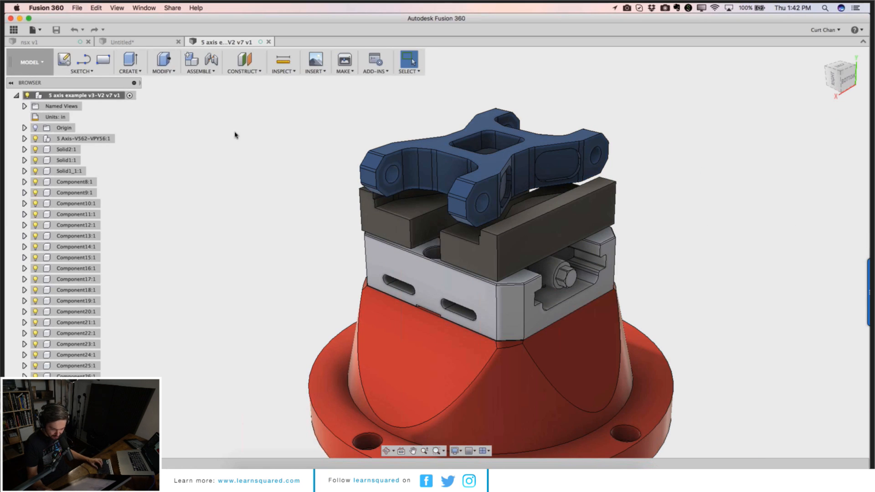
Step: Apply the Aluminum – Anodized Glossy (Grey) appearance to the blue clamp part and close the Appearance panel
key(a)
click(698, 332)
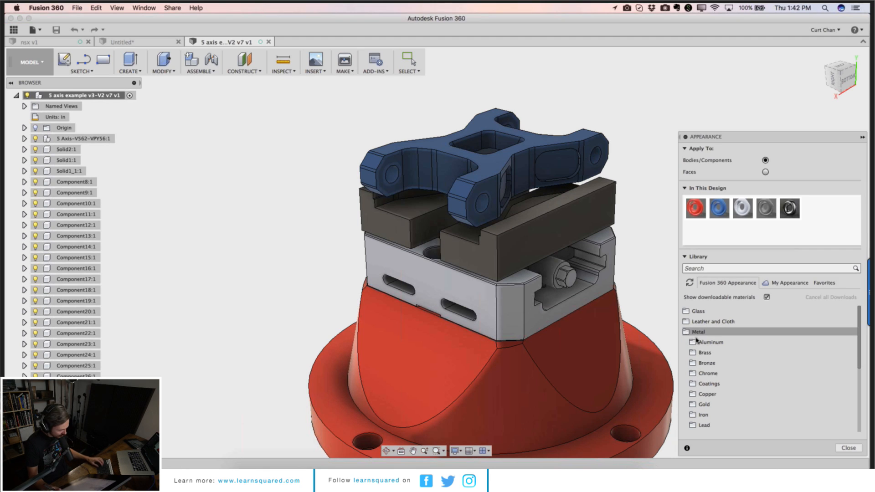
click(730, 343)
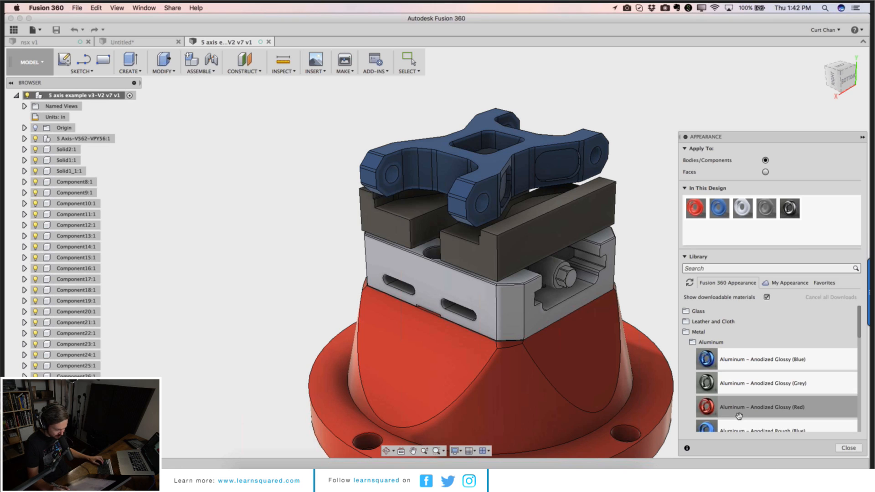
scroll(737, 400, down, 2)
scroll(737, 396, down, 5)
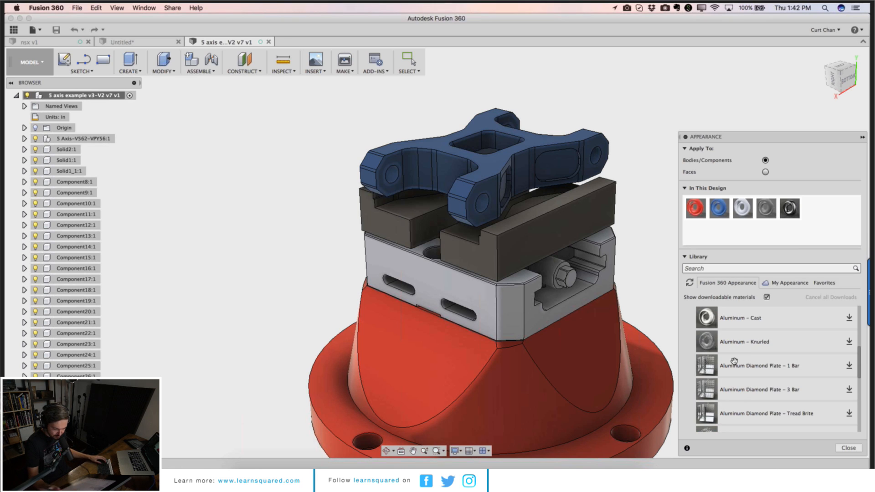
scroll(734, 363, up, 7)
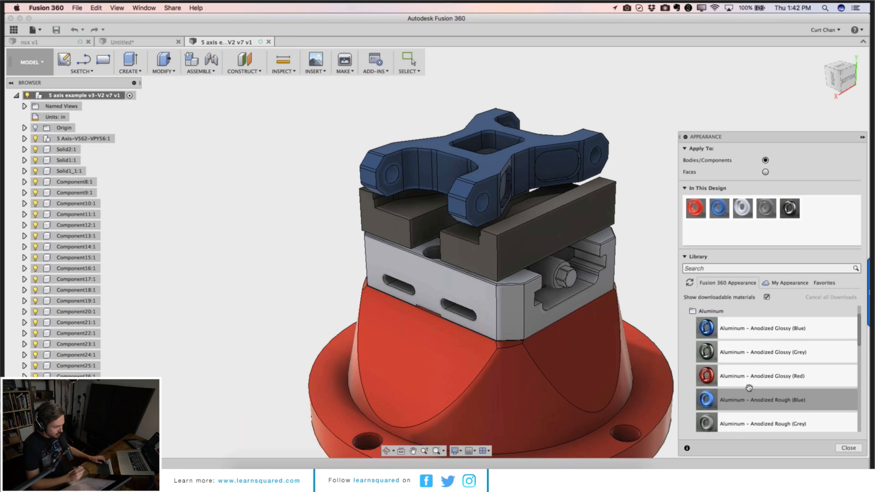
drag(755, 362, 466, 171)
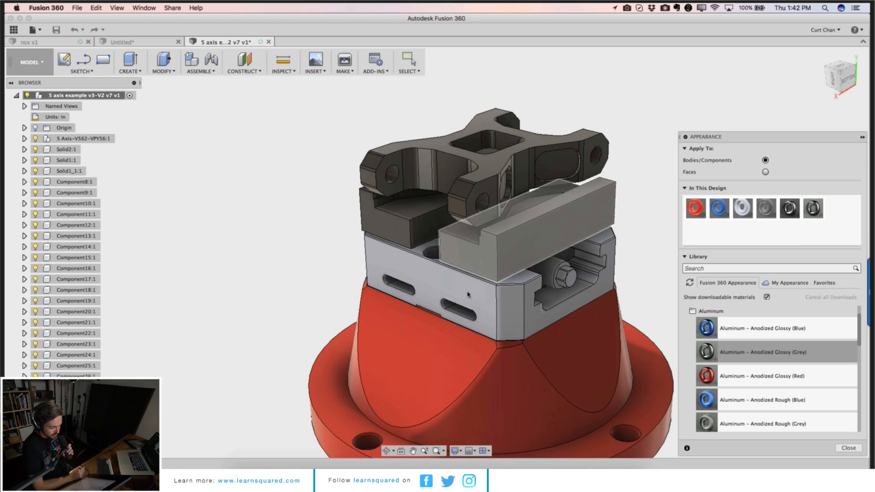
click(31, 62)
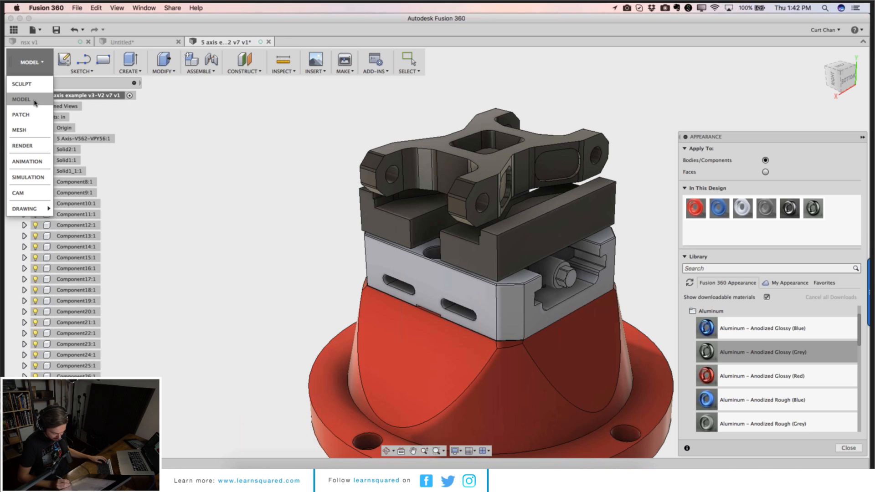
key(Escape)
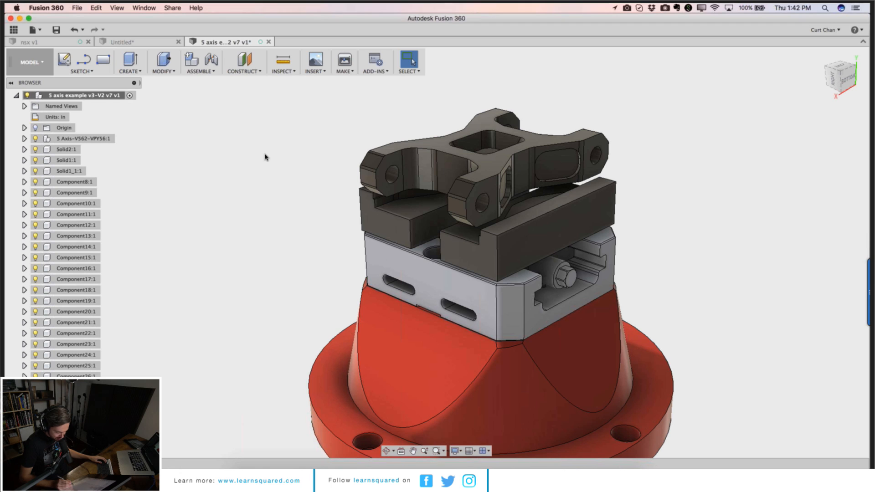
Step: Apply the Aluminum – Anodized Glossy (Red) appearance to the red base and close the Appearance panel
key(a)
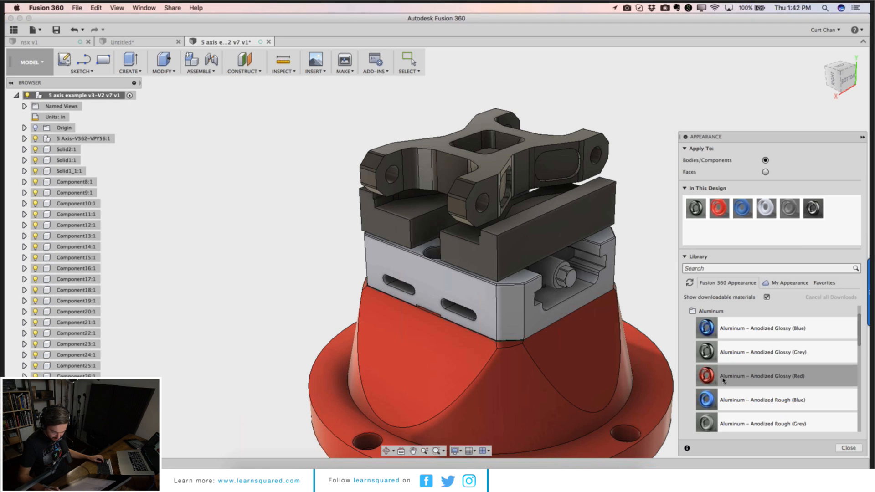
drag(724, 381, 602, 373)
key(Return)
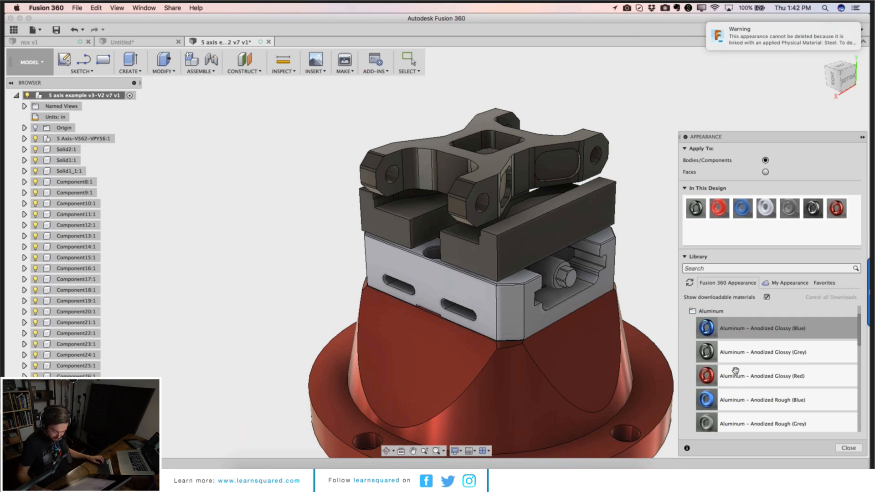
scroll(717, 355, down, 10)
scroll(717, 358, up, 11)
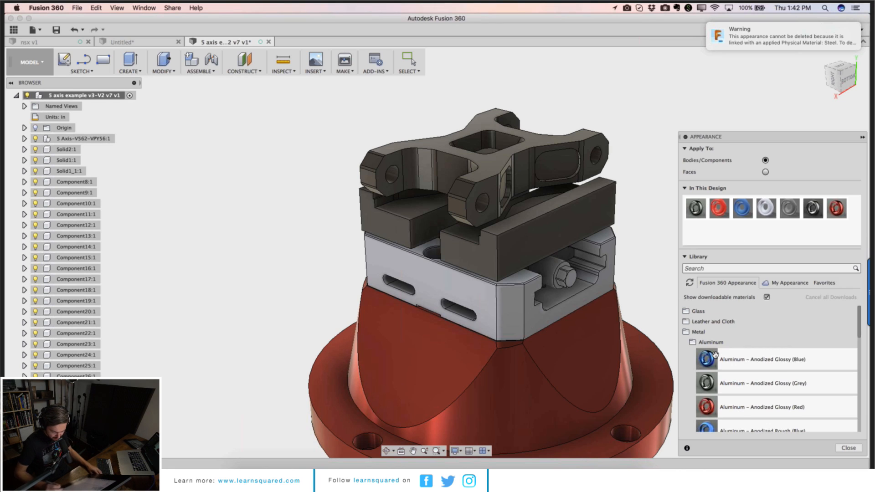
click(718, 346)
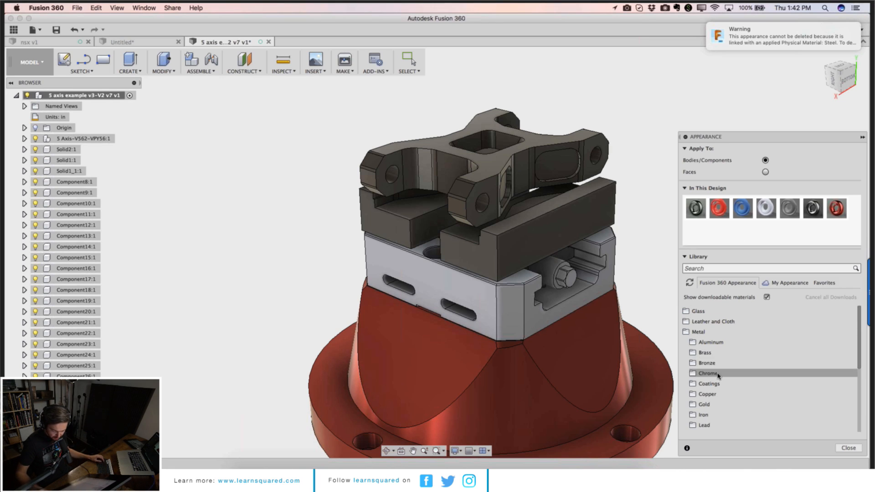
click(848, 449)
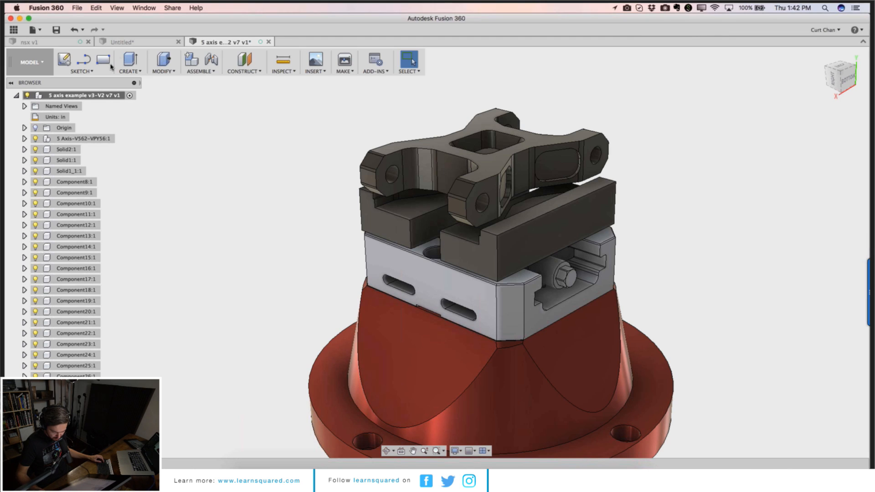
Step: Switch to the Render workspace and start an in-canvas render
click(44, 65)
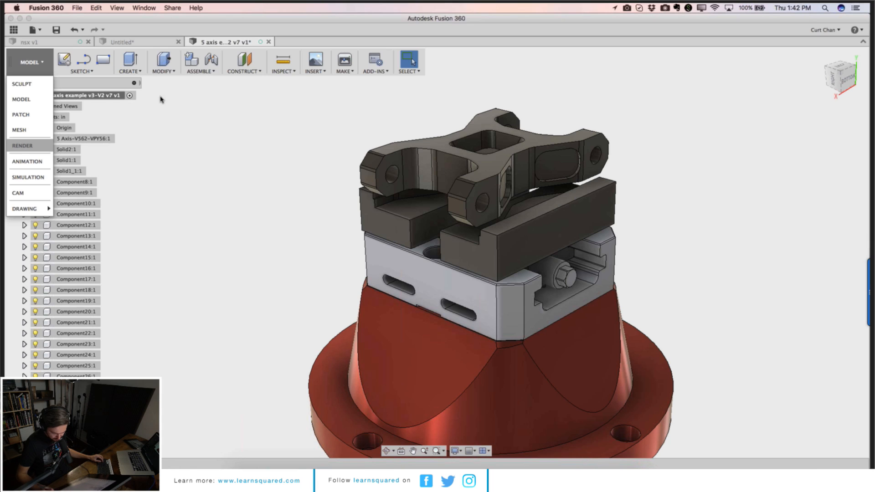
click(39, 151)
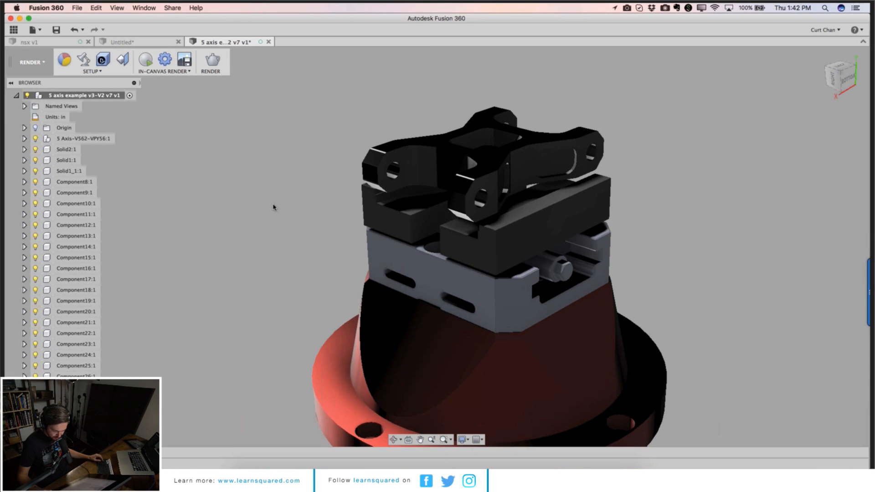
click(145, 60)
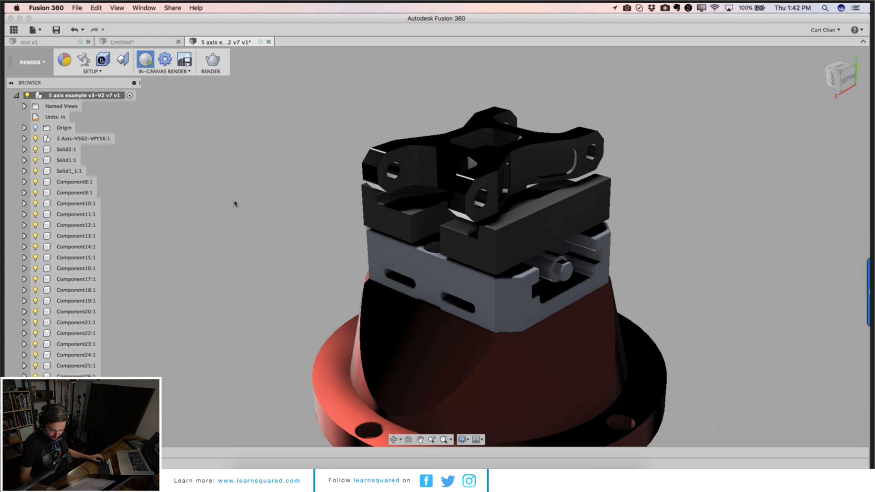
Step: Open Scene Settings and raise the environment brightness
click(83, 60)
click(794, 184)
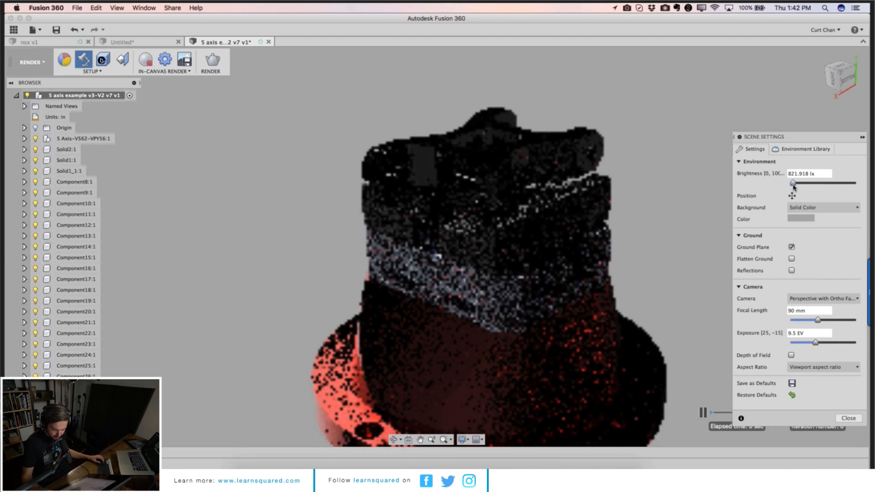
drag(794, 184, 816, 187)
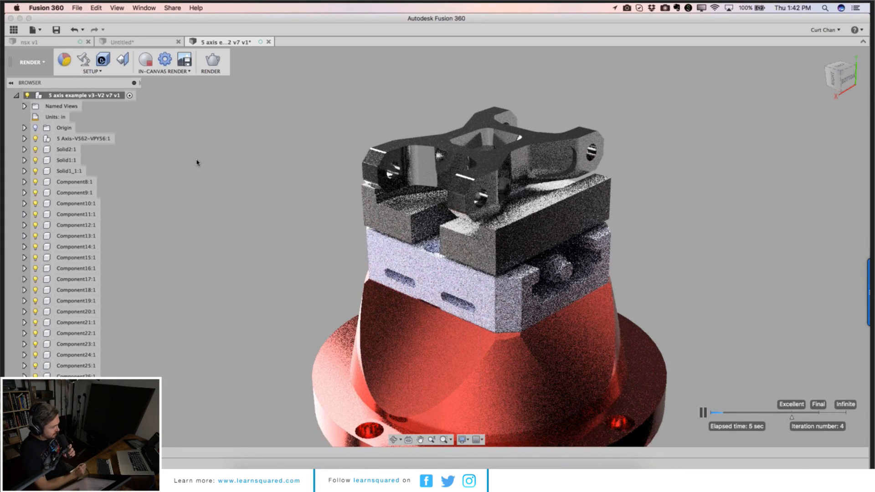
Step: Stop the in-canvas render and switch back to the Model workspace
click(145, 59)
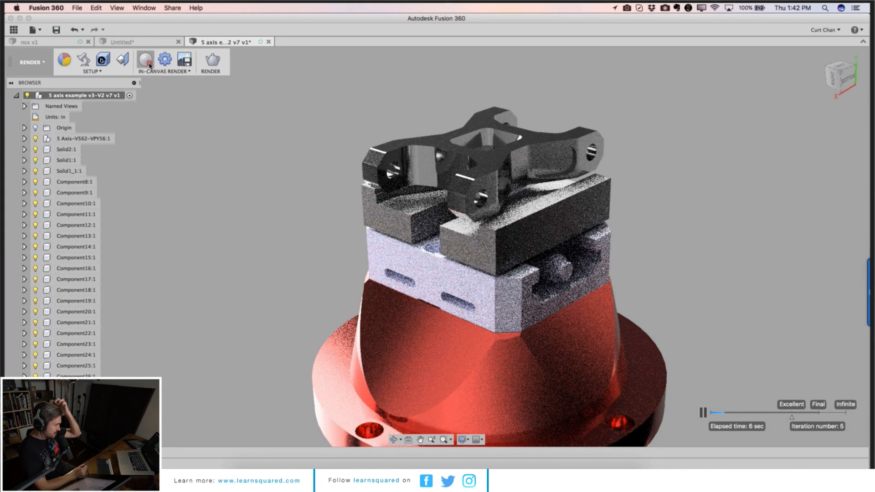
click(32, 62)
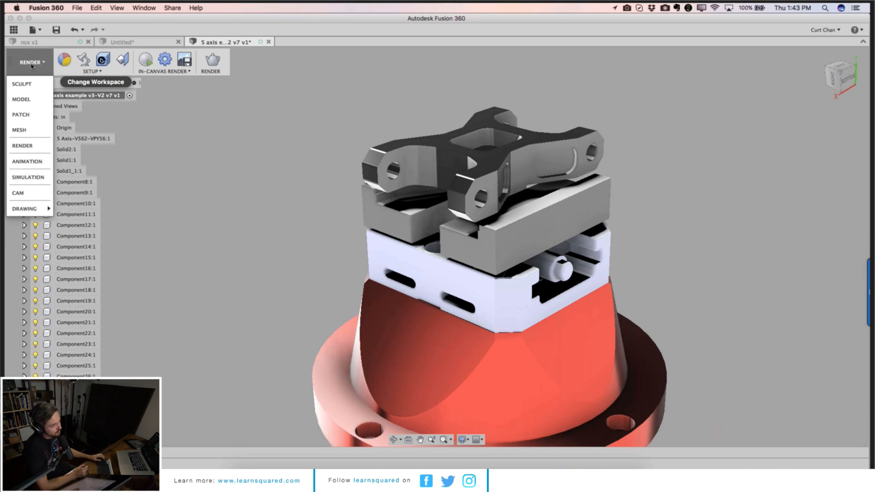
click(27, 99)
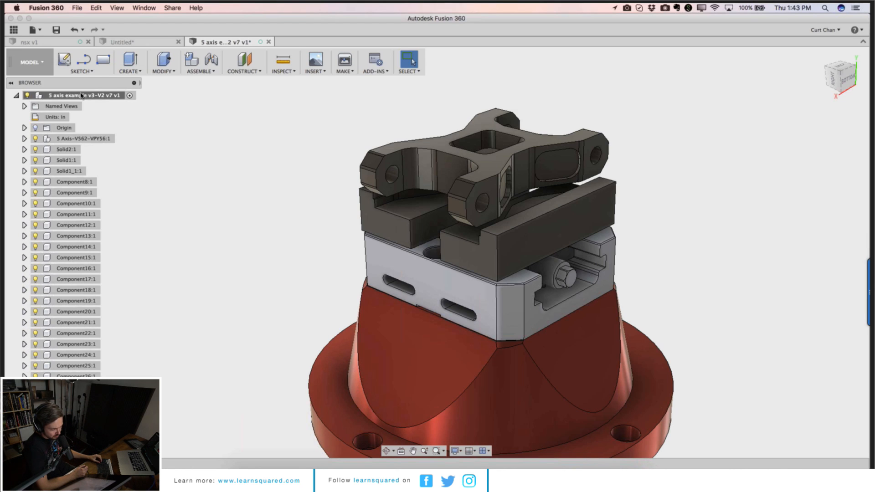
Step: Start a Live Review session on the 5 axis example design, saving a new version described as User Saved
click(23, 62)
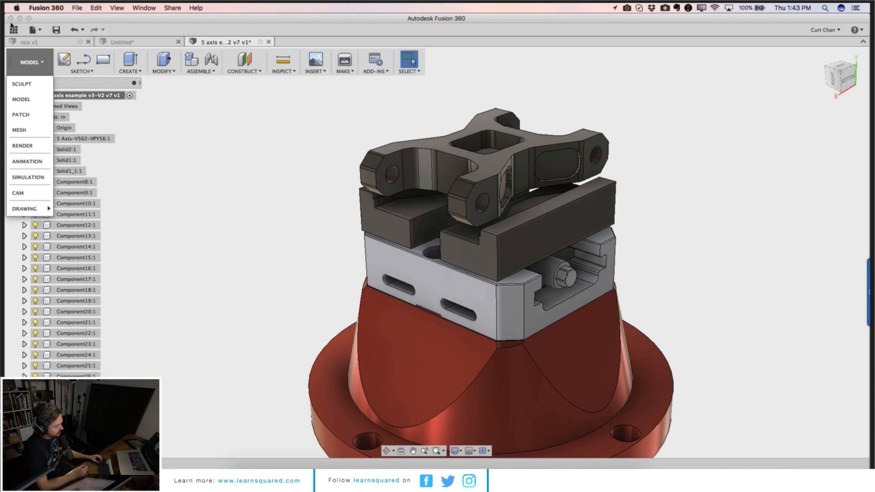
click(14, 29)
right_click(63, 119)
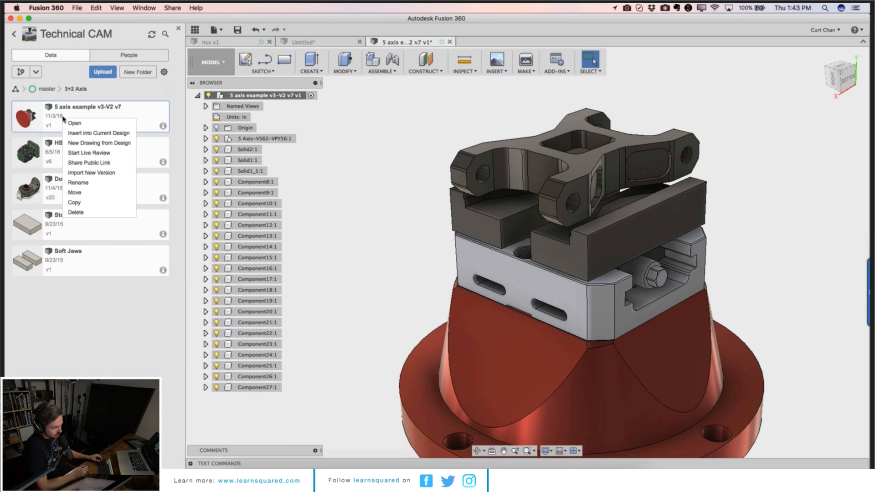
click(94, 155)
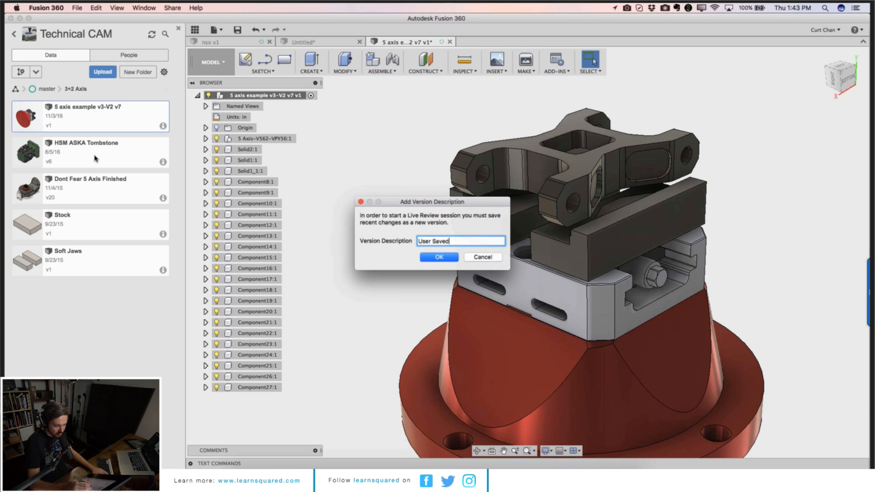
key(Return)
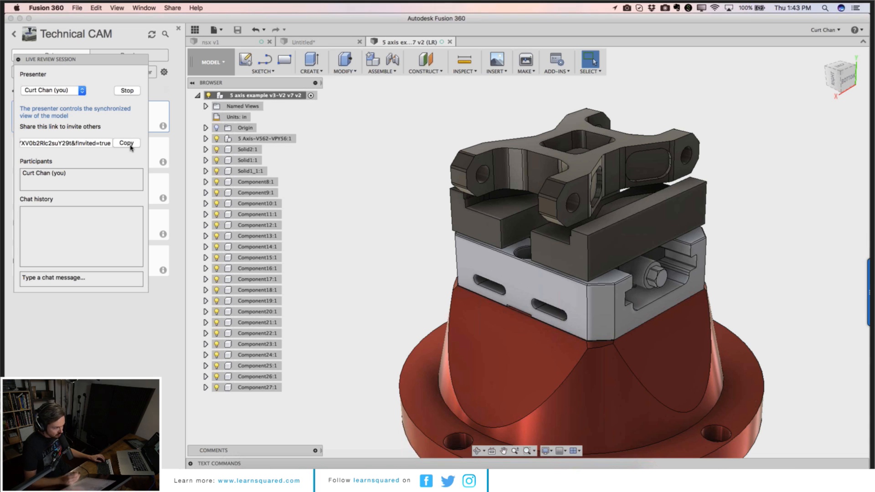
Step: Make the participant who joined the live review the session presenter
key(super+Tab)
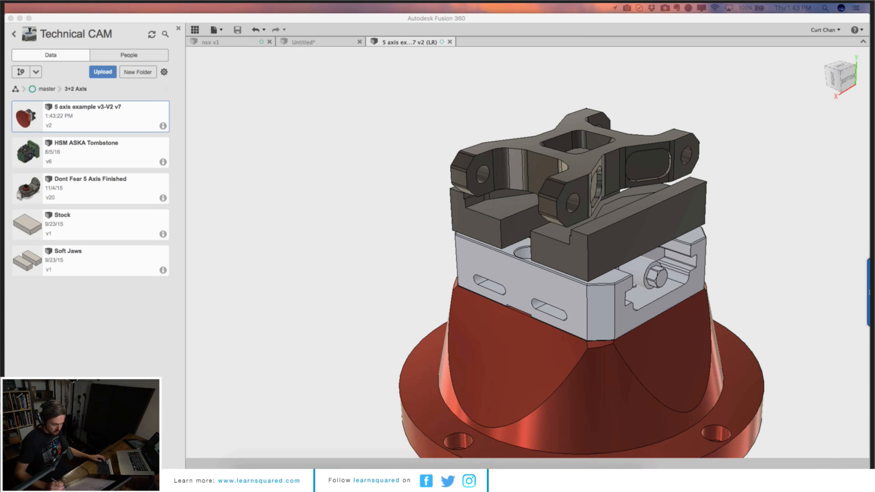
click(373, 215)
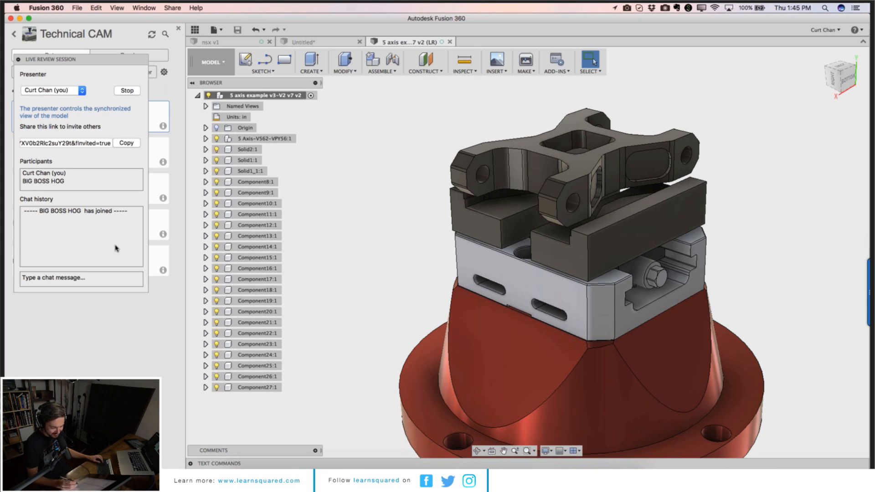
click(55, 182)
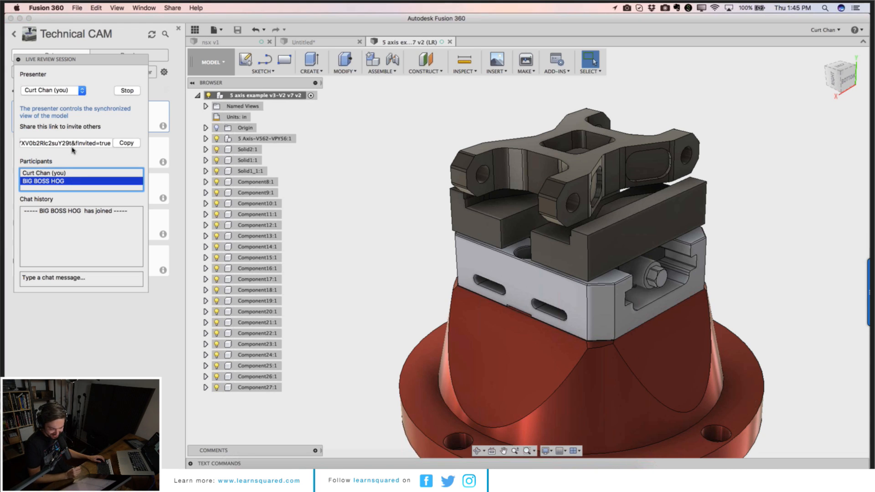
click(76, 92)
click(74, 101)
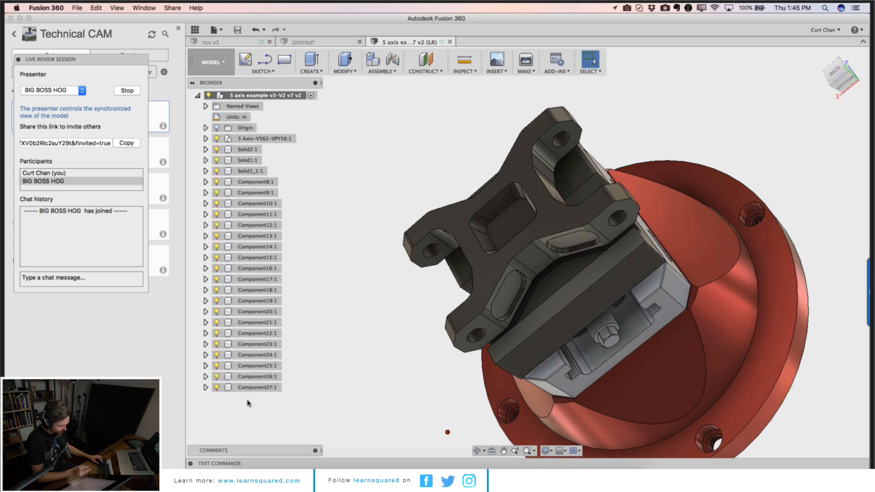
Step: Send the chat message "Take a look at the mounting bracket" in the live review session
click(71, 279)
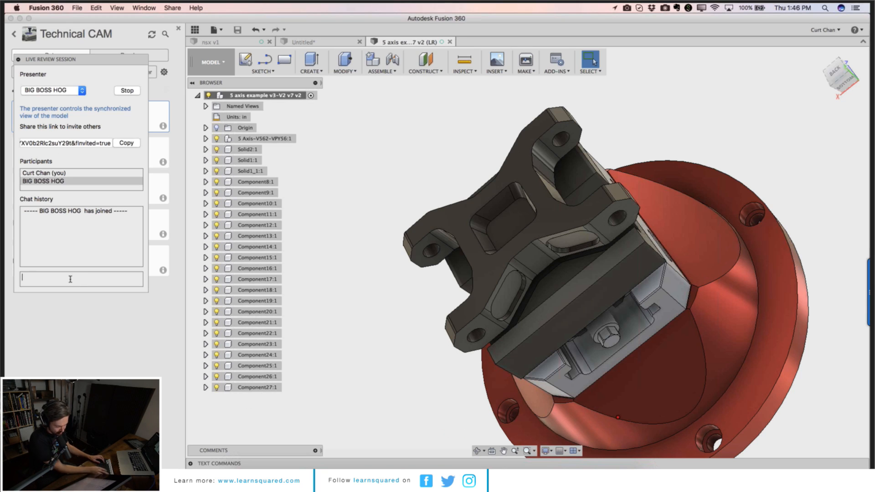
text(T)
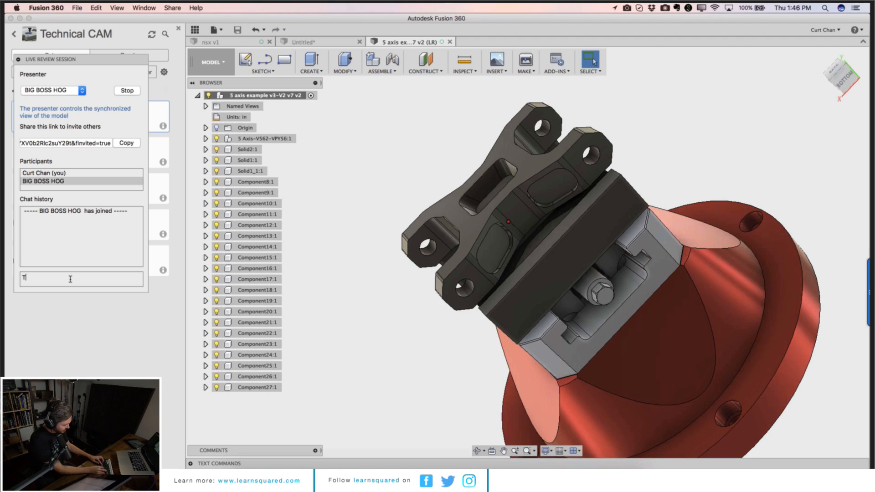
text(ake a look at the)
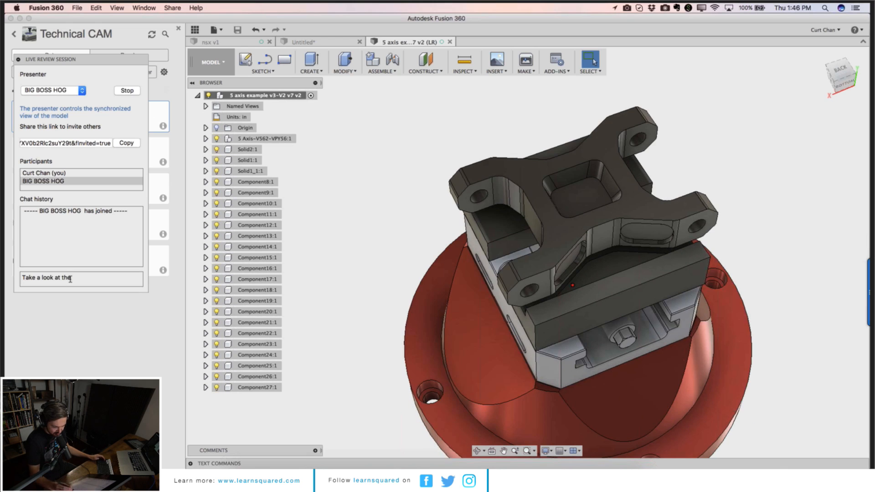
text( mountin)
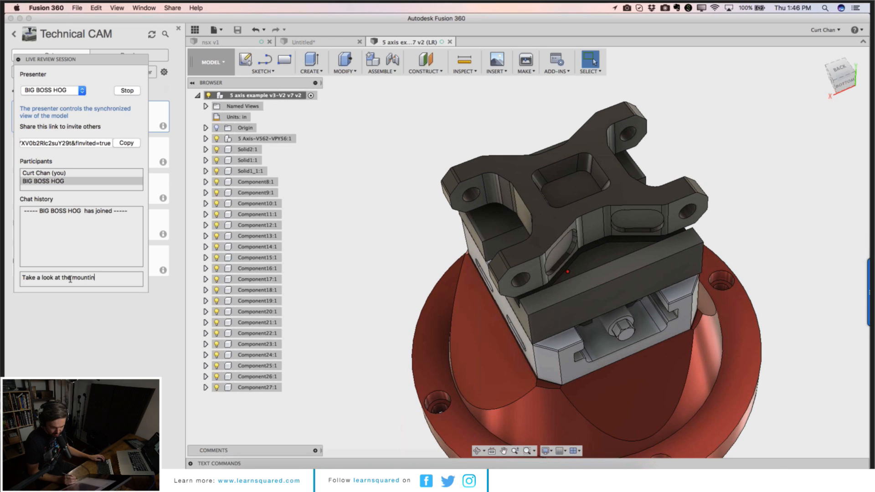
text(g bracket)
key(Return)
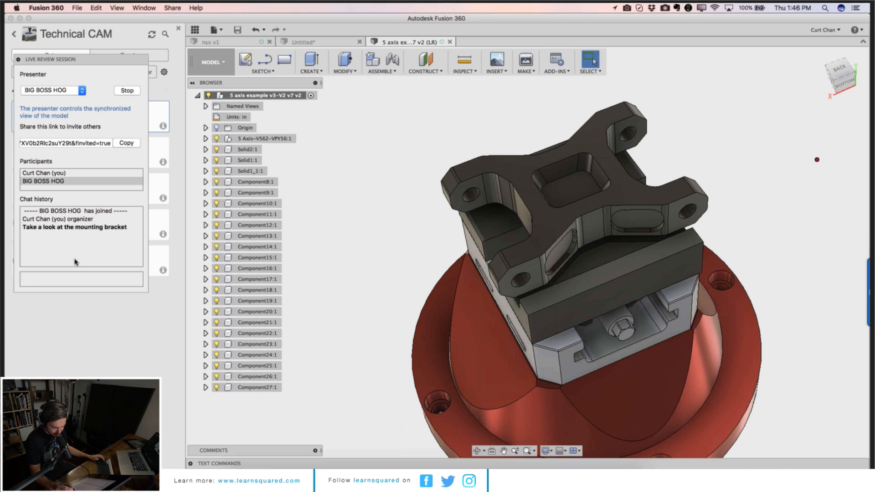
click(72, 90)
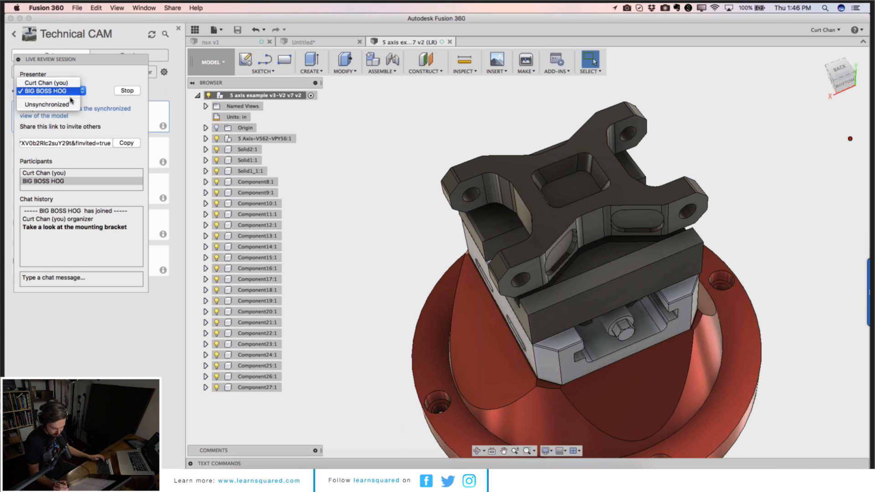
click(46, 91)
click(76, 245)
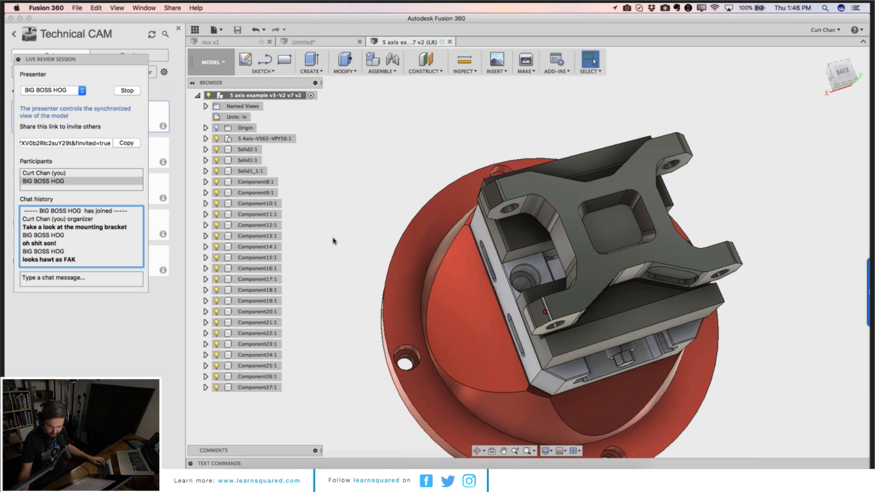
Step: Stop the live review session
click(127, 90)
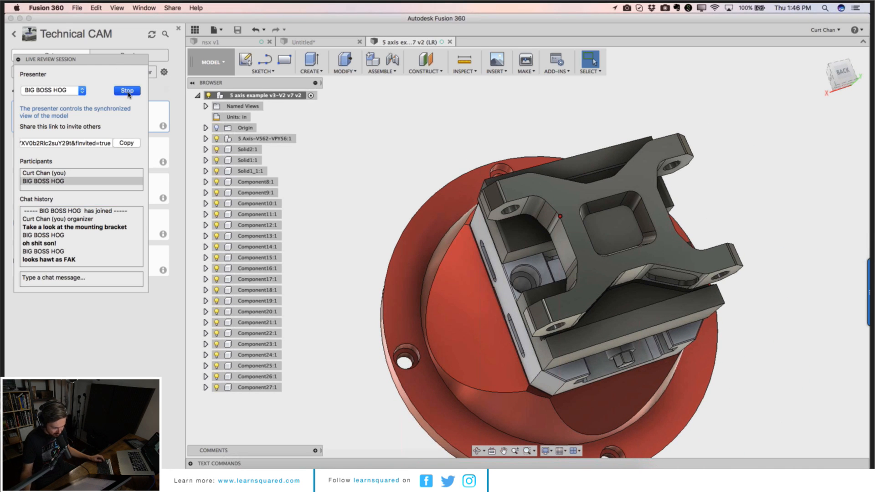
click(478, 267)
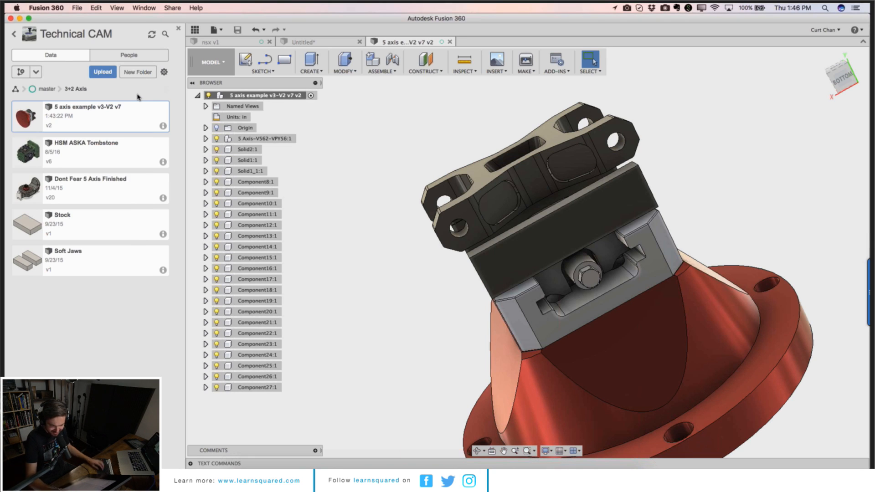
Step: Turn on a downloadable public link for the 5 axis example design and copy the link
right_click(133, 121)
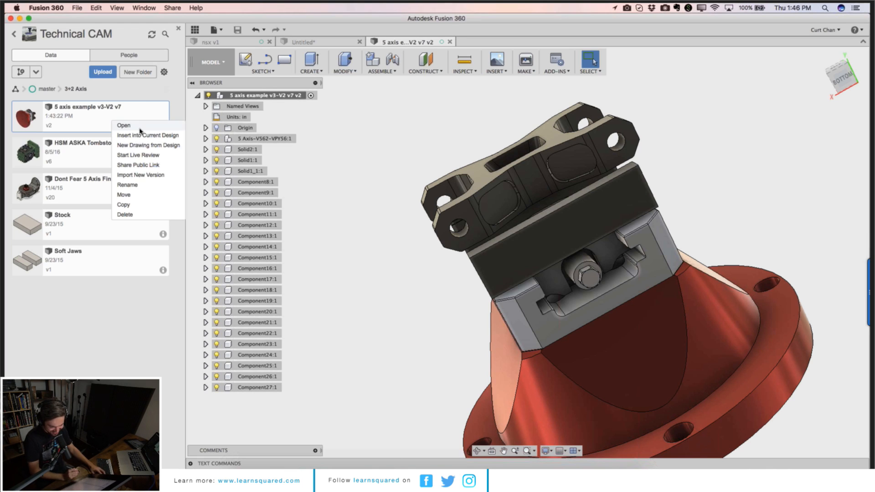
click(145, 166)
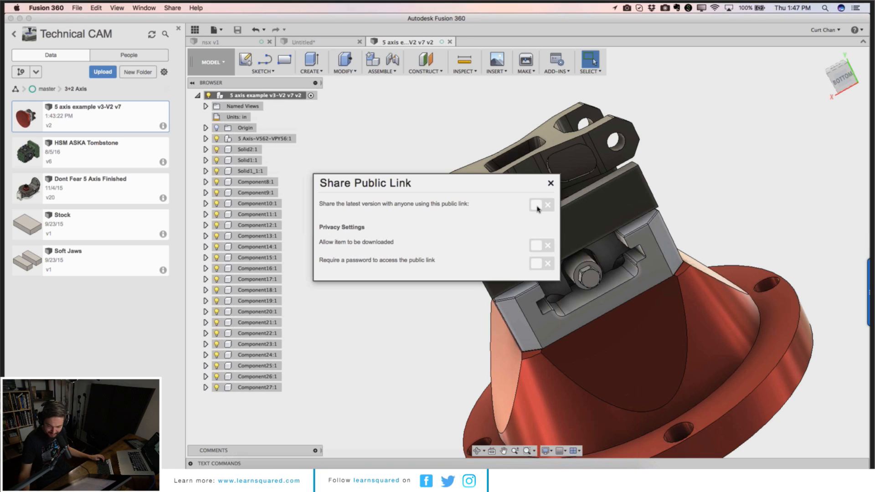
click(538, 207)
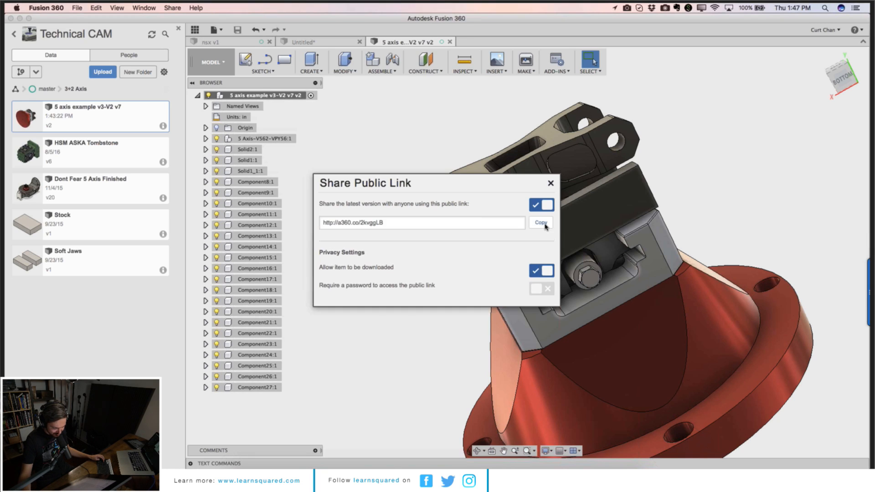
click(546, 224)
Step: Switch to Chrome and open the copied public link in a new tab
mouse_move(355, 474)
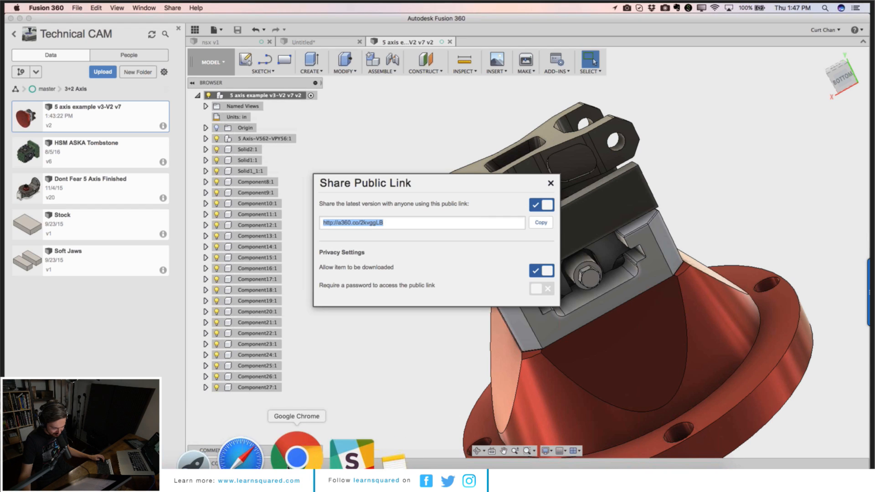
click(294, 456)
right_click(303, 37)
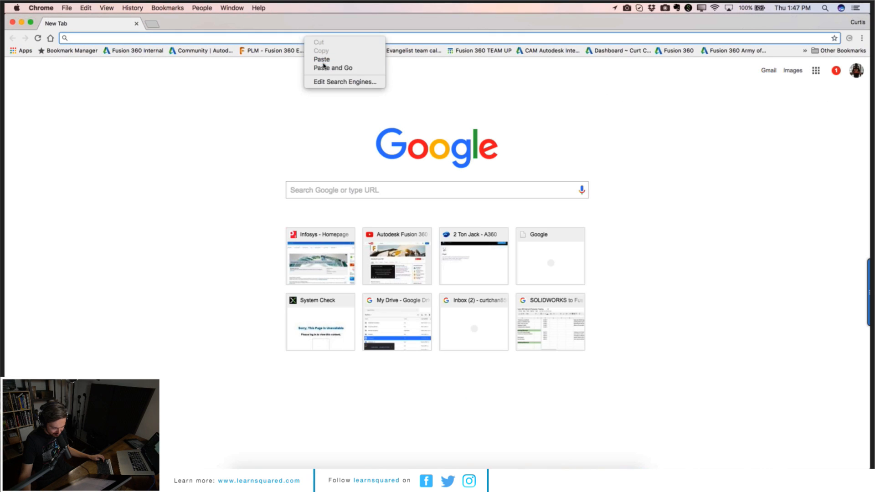
click(324, 65)
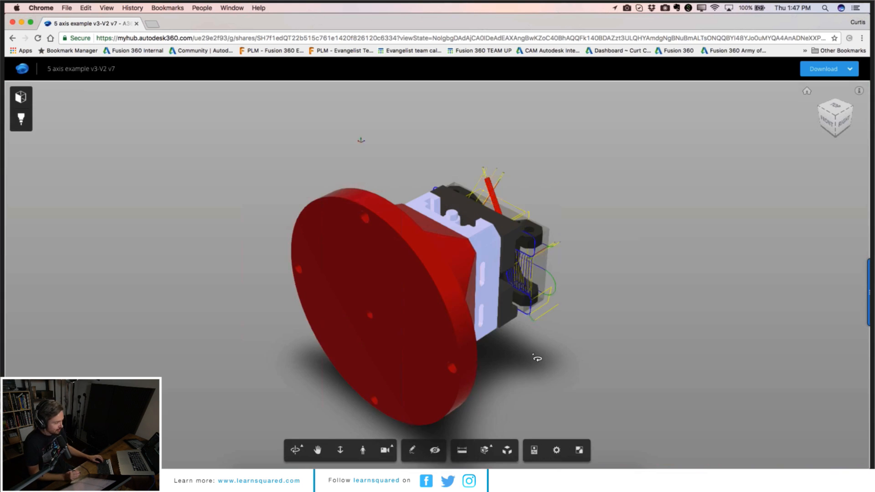
Step: Orbit the shared model in the web viewer and measure an edge of the fixture block
drag(485, 337, 380, 422)
click(462, 451)
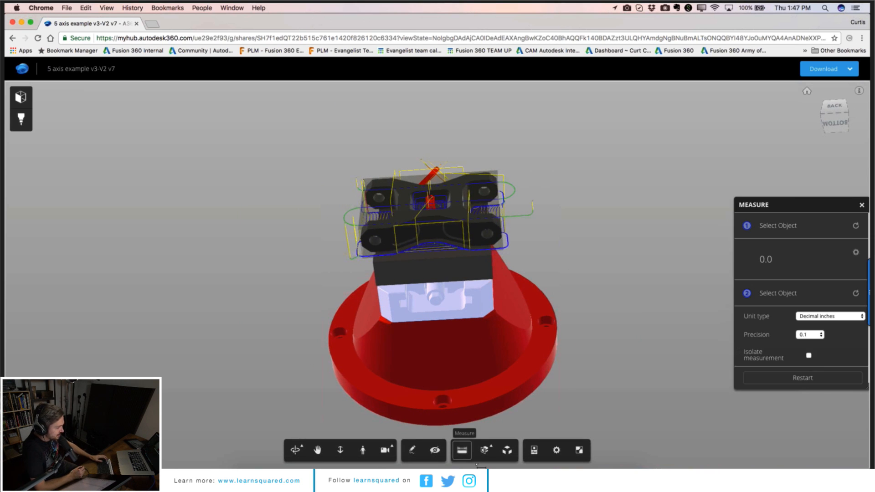
click(407, 288)
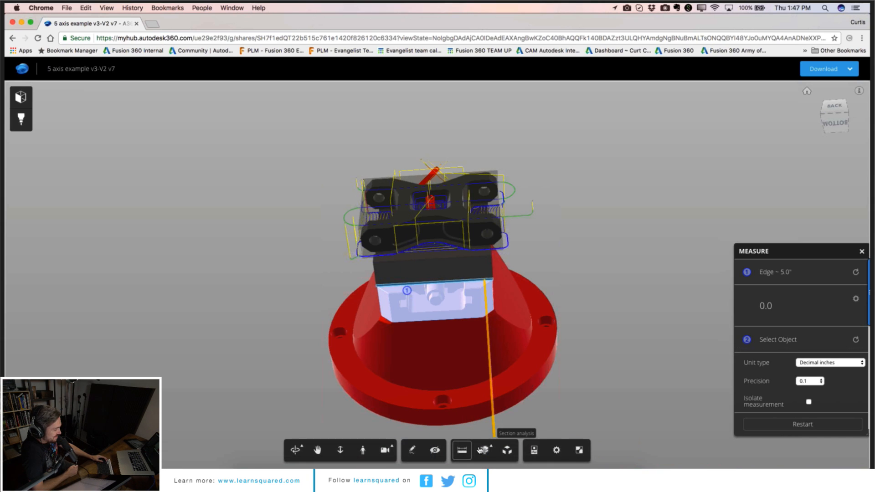
Step: Mark up the view with an arrow pointing at the base and the text note "Change Based"
click(413, 450)
click(274, 451)
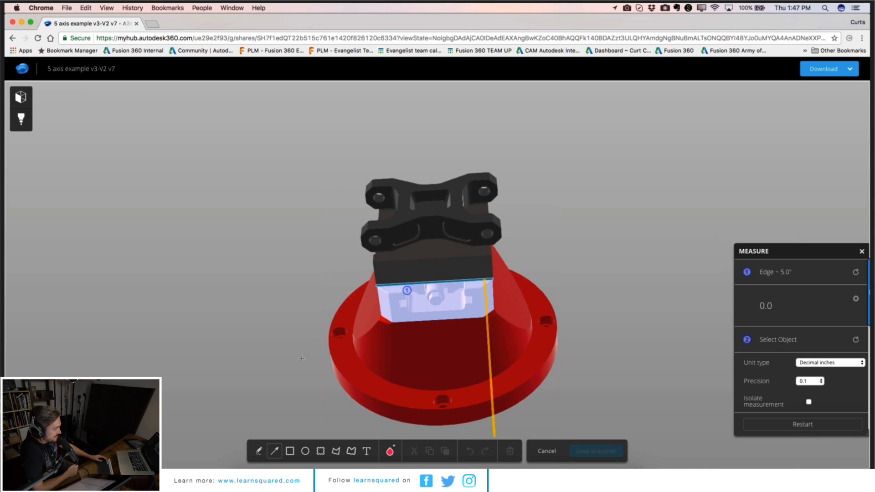
drag(282, 367, 361, 326)
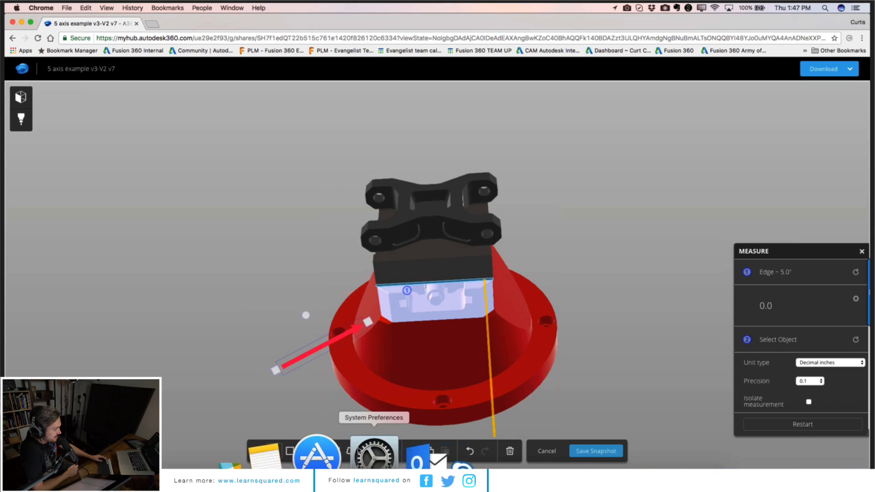
click(366, 451)
click(266, 338)
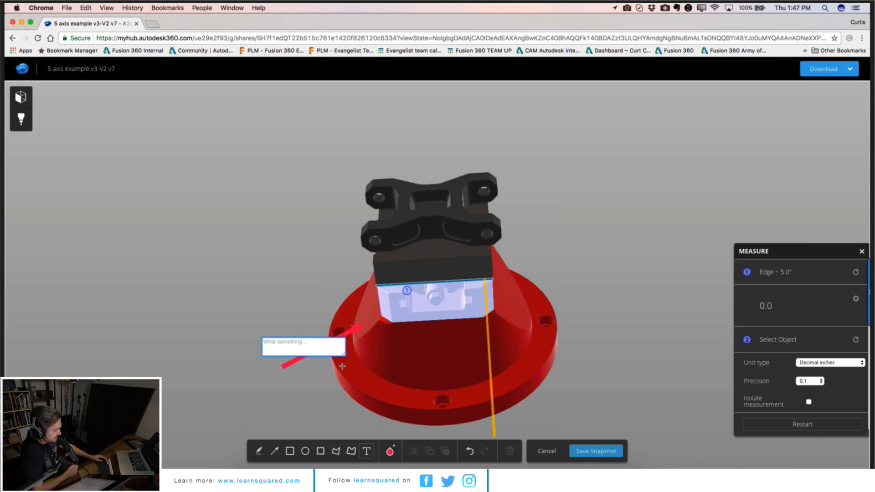
text(Change Based)
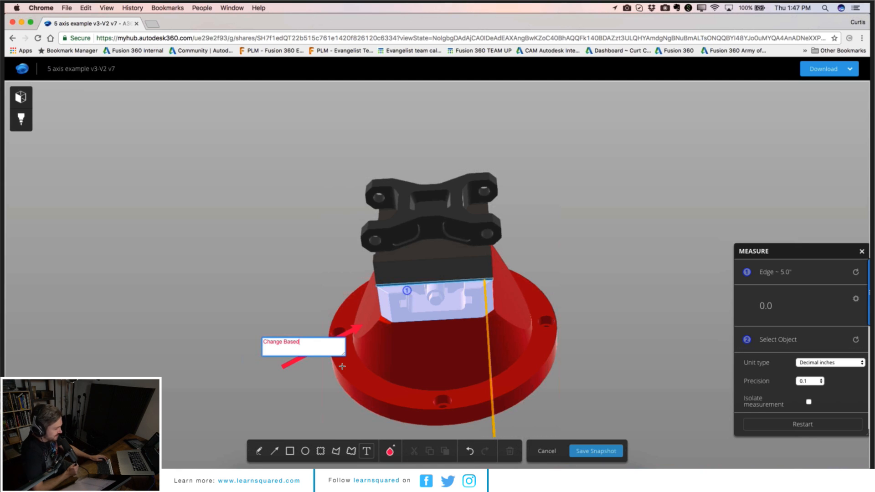
click(342, 367)
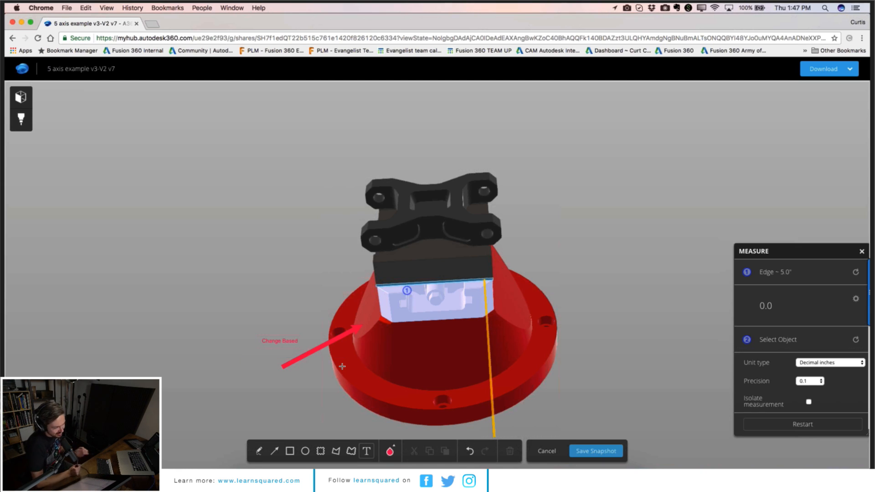
Step: Save the marked-up view as a PNG snapshot named "5 axis example v3-V2 v7_snapshot" and close its preview
click(608, 452)
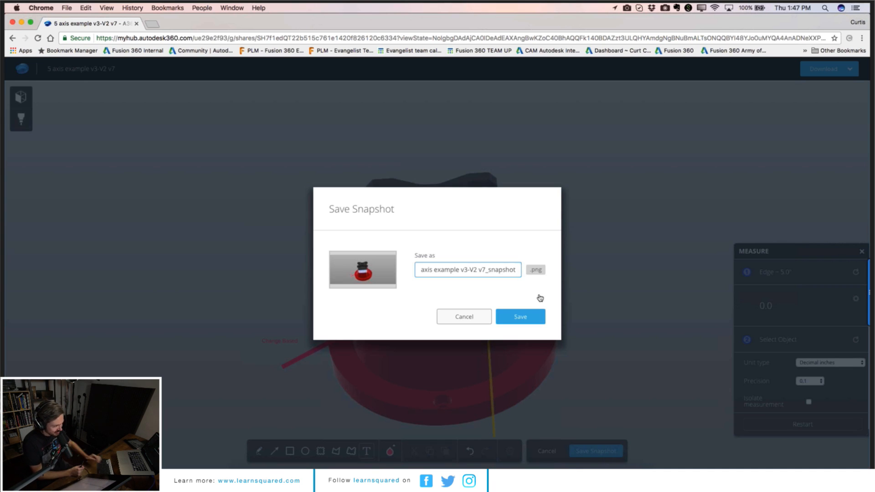
click(519, 317)
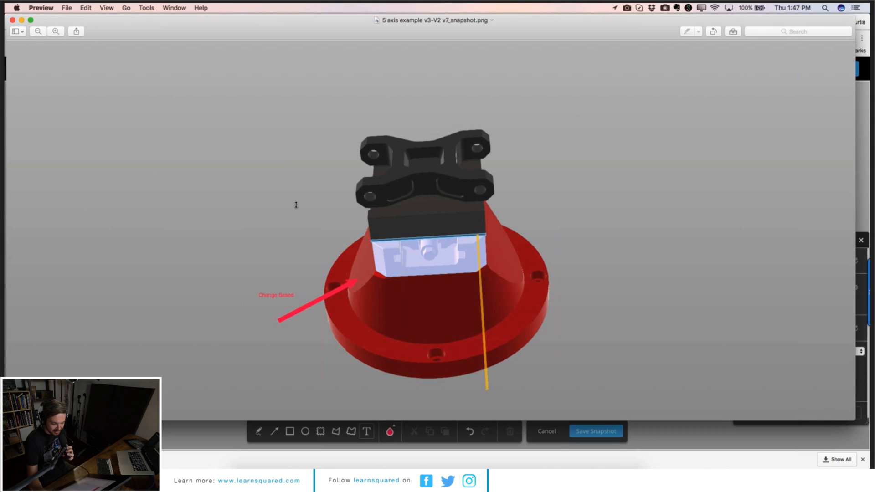
click(13, 20)
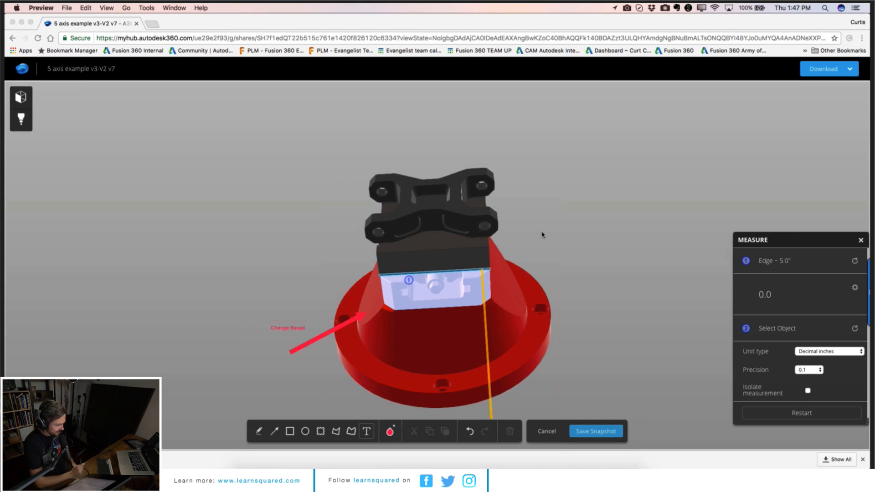
Step: Close the Measure panel in the web viewer
click(861, 241)
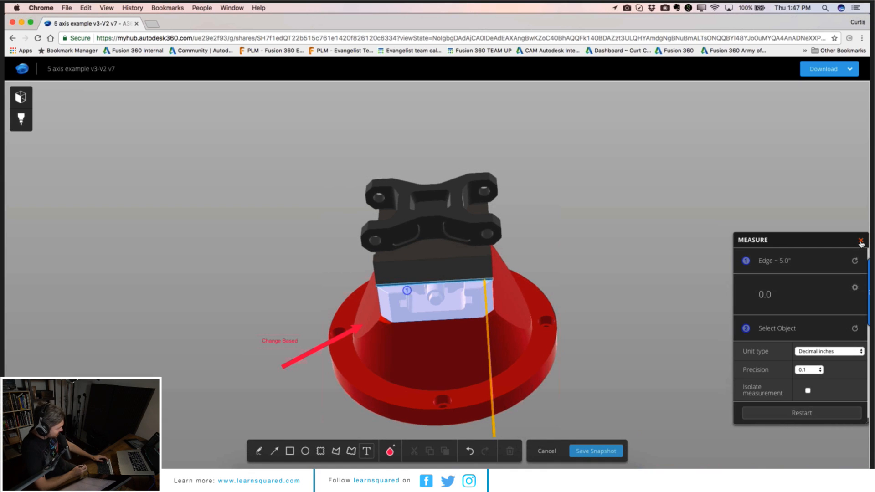
click(860, 241)
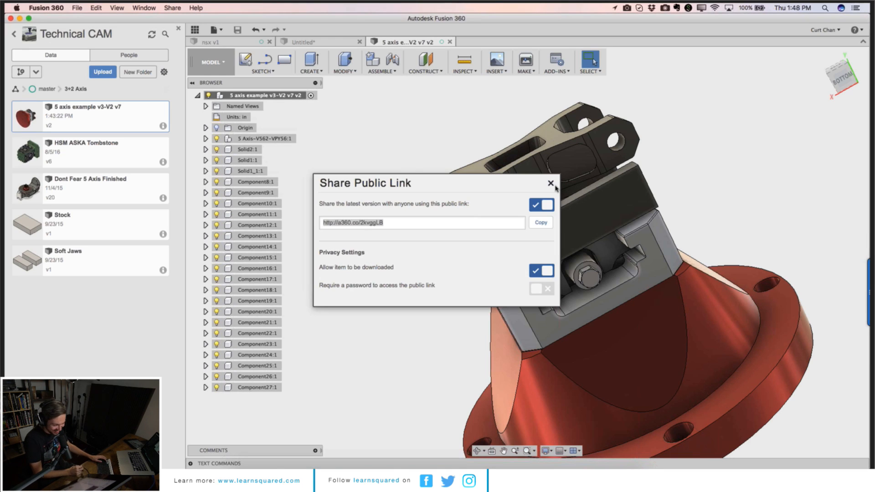
Step: Return to Fusion, hide the data panel and create a new design
click(551, 183)
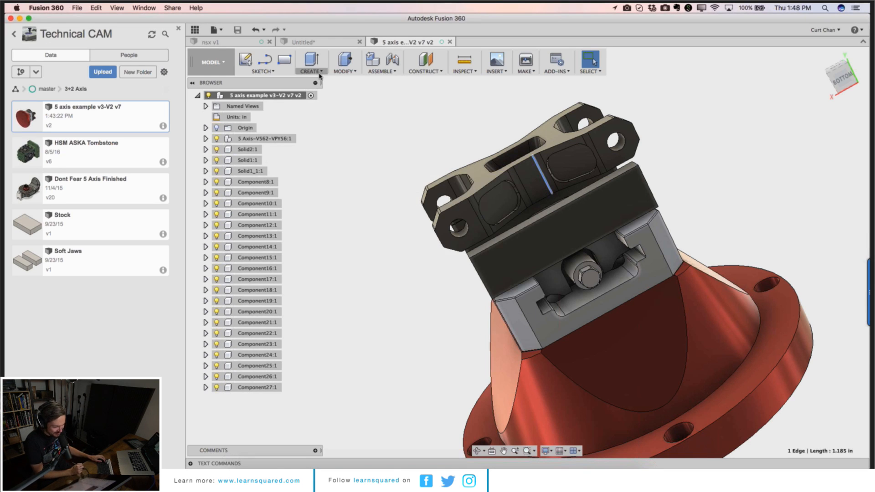
click(179, 30)
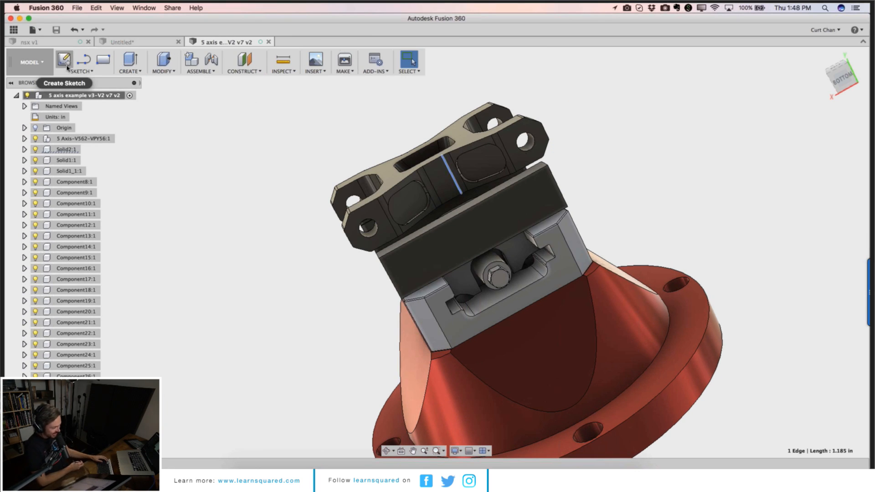
click(39, 30)
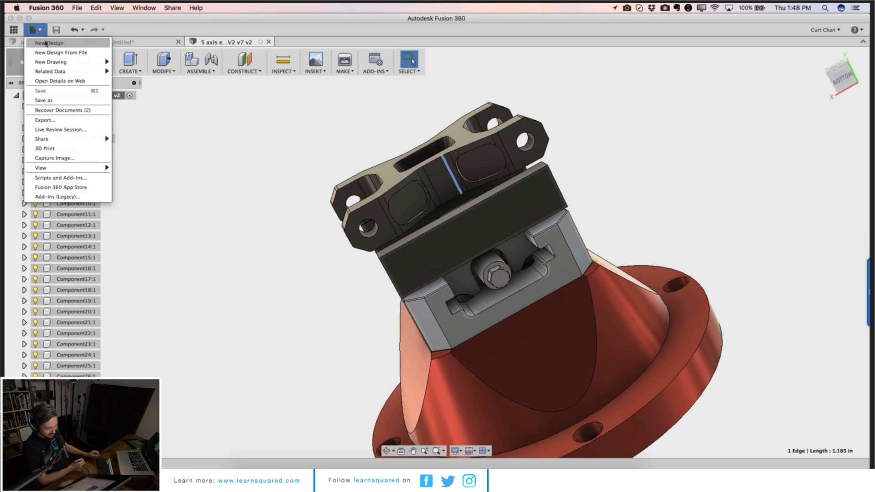
click(48, 43)
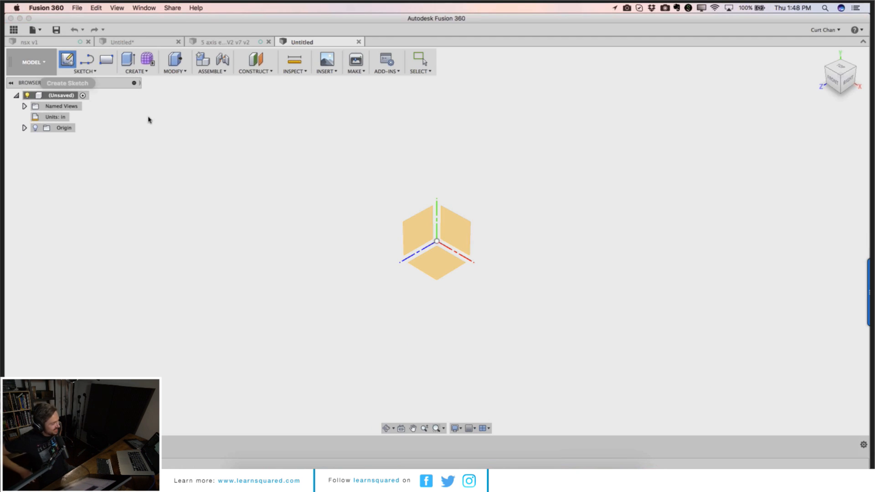
Step: Sketch a rectangle about 3.476 by 3.128 in on the top plane and finish the sketch
click(460, 258)
key(r)
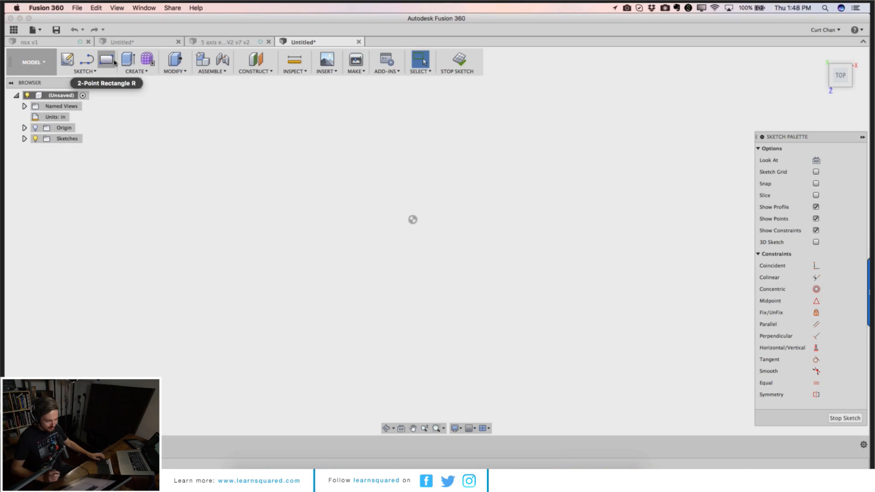
click(412, 219)
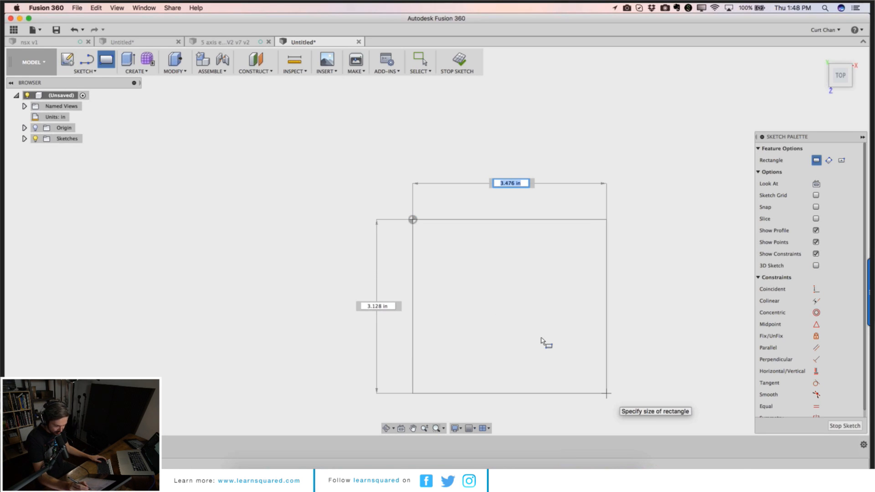
key(Return)
click(844, 426)
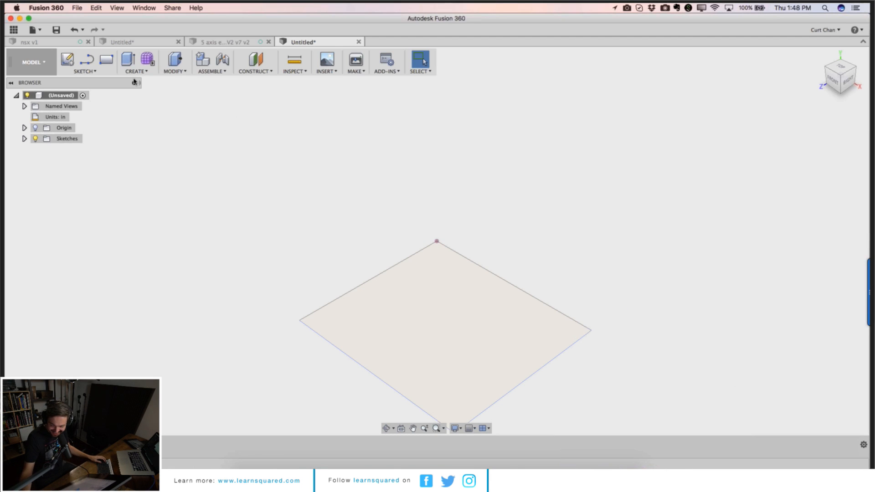
Step: Switch to the Sheet Metal workspace and create a flange plate from the rectangle profile
click(32, 62)
click(35, 194)
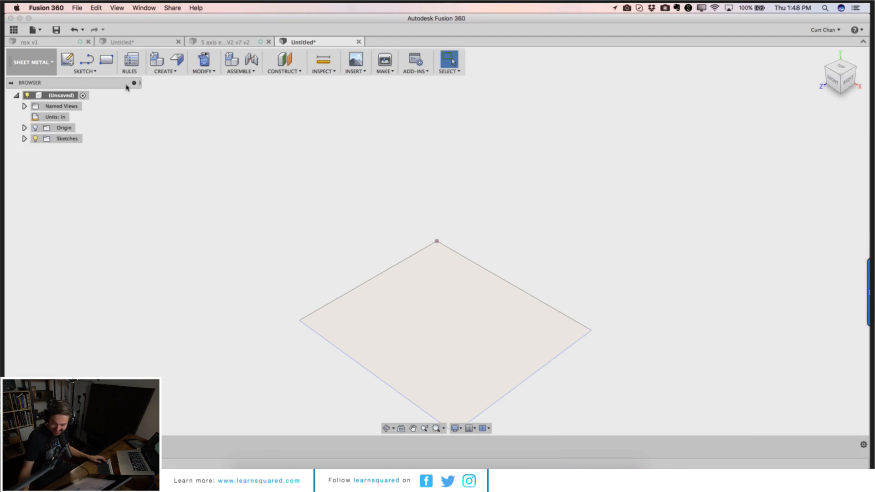
click(177, 64)
click(421, 305)
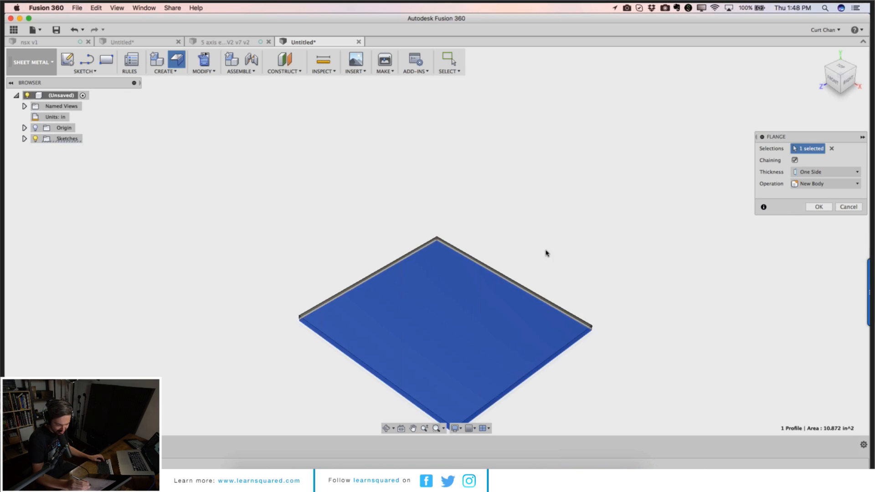
click(819, 207)
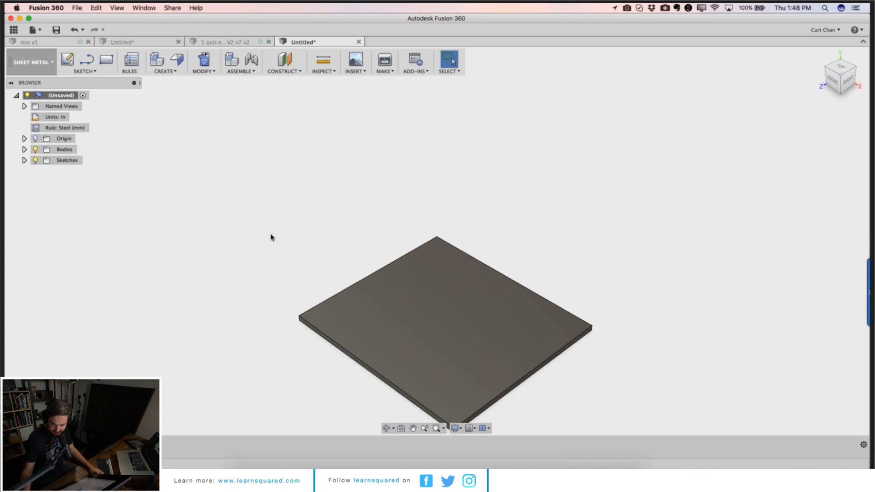
Step: Add a flange about 1.723 in high at 90 deg on two adjacent edges of the plate
scroll(283, 264, down, 3)
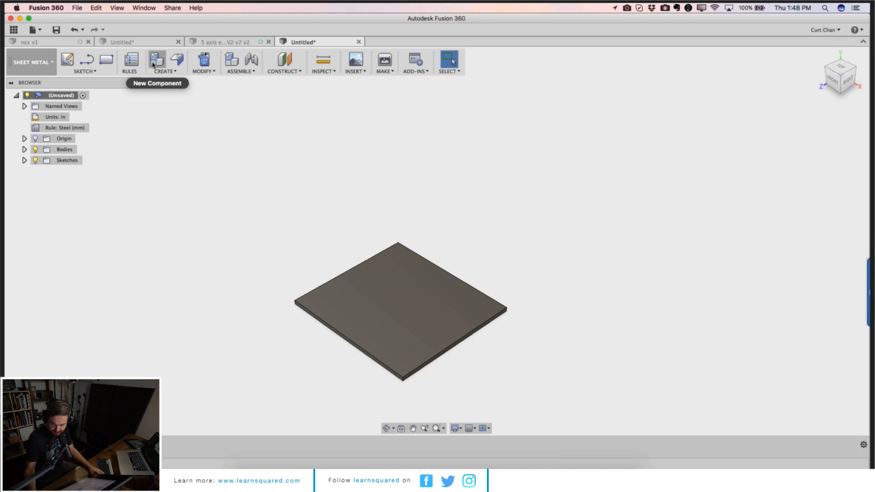
click(179, 63)
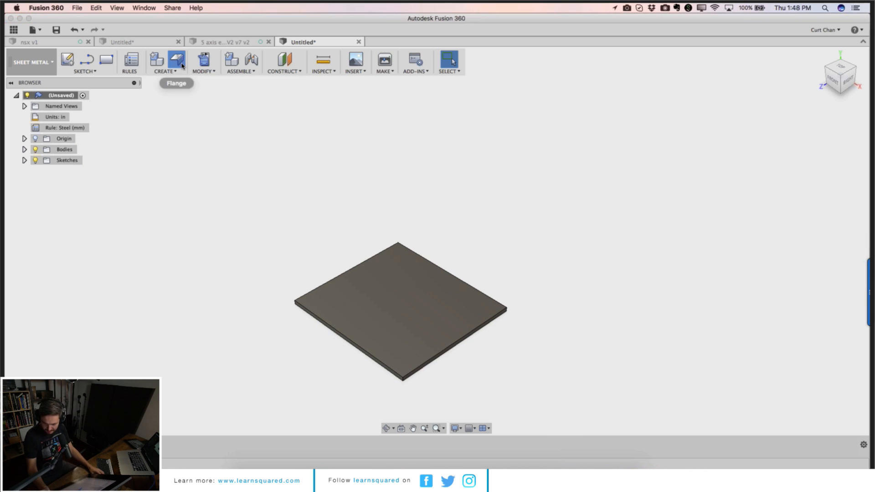
click(373, 259)
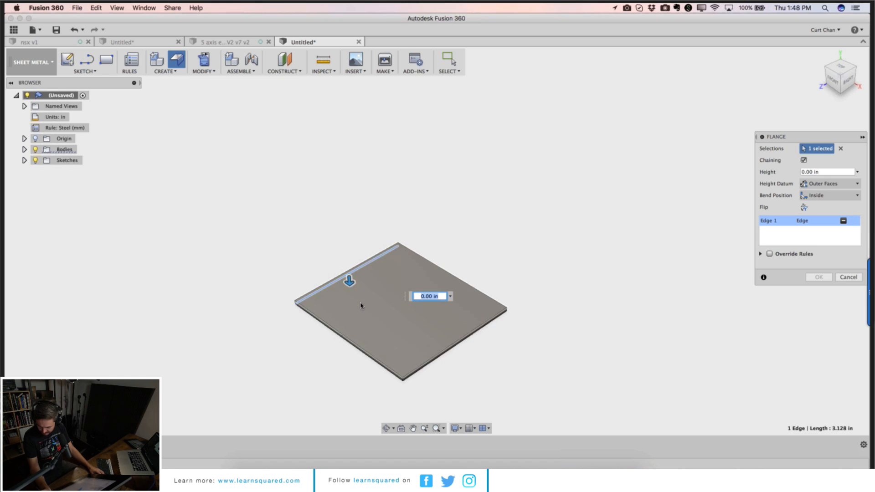
click(343, 340)
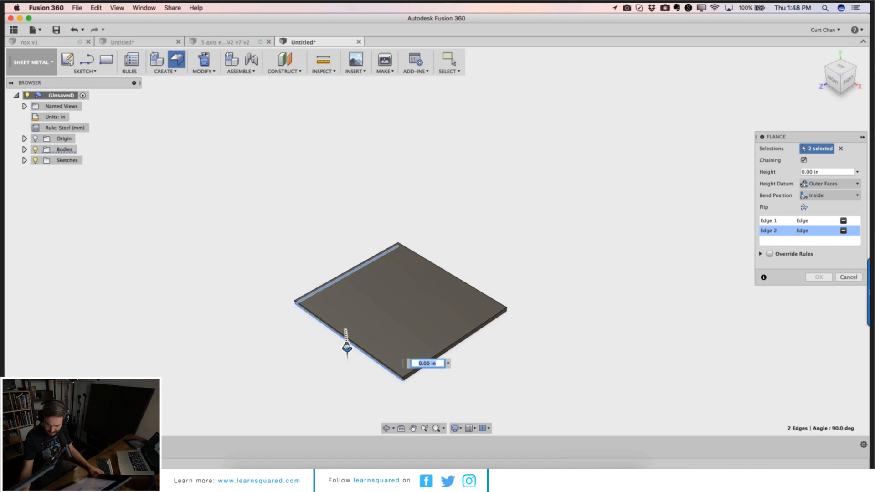
drag(347, 346, 352, 412)
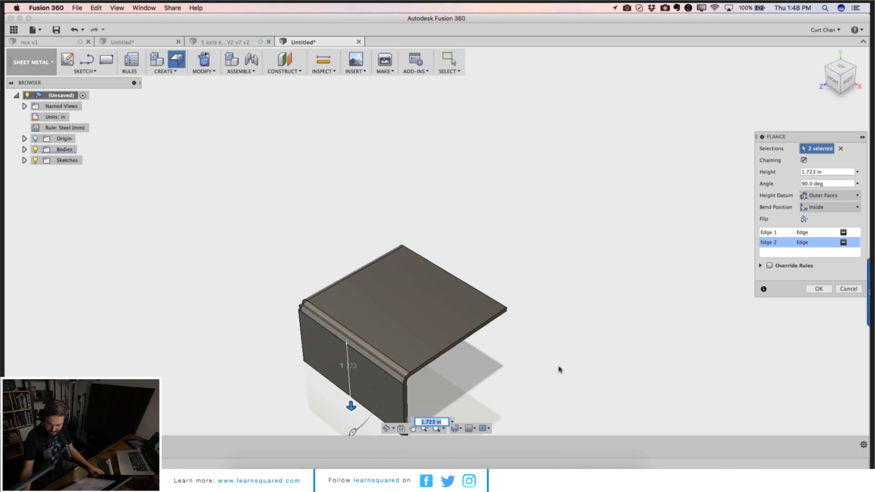
click(819, 289)
Step: Unfold the flange bends, keeping the top face stationary
scroll(465, 318, down, 2)
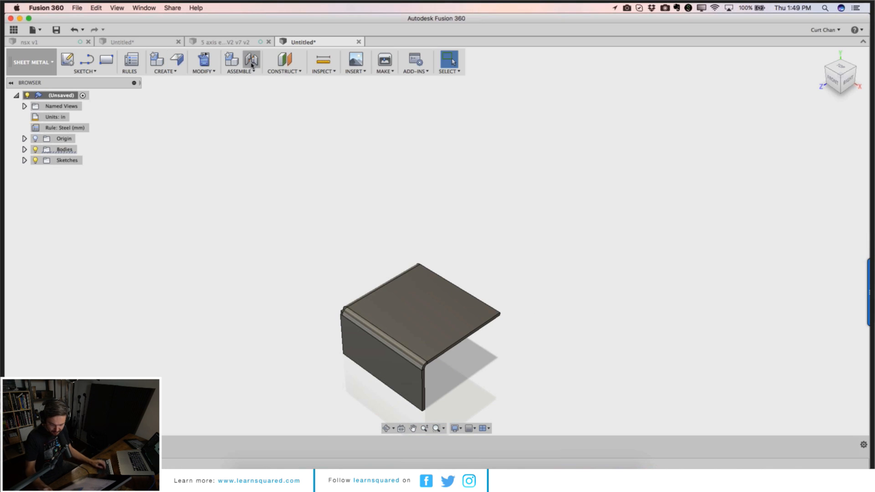
click(204, 59)
click(397, 336)
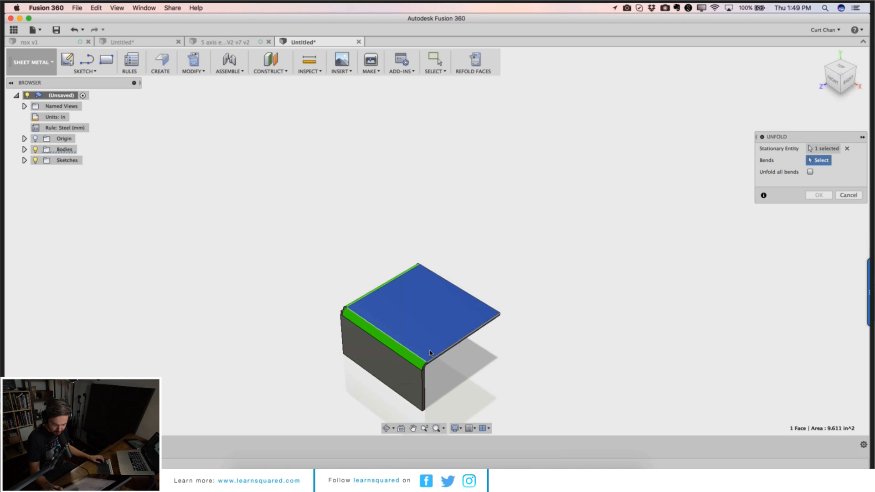
click(415, 357)
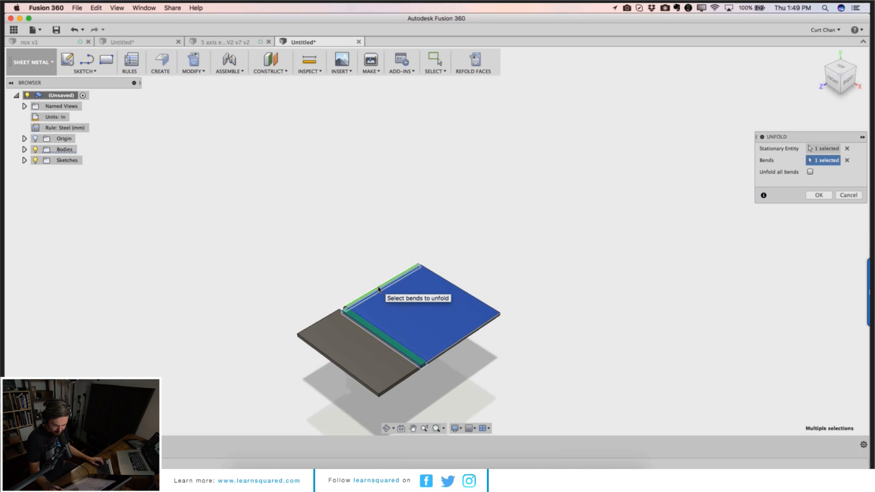
click(379, 290)
click(819, 196)
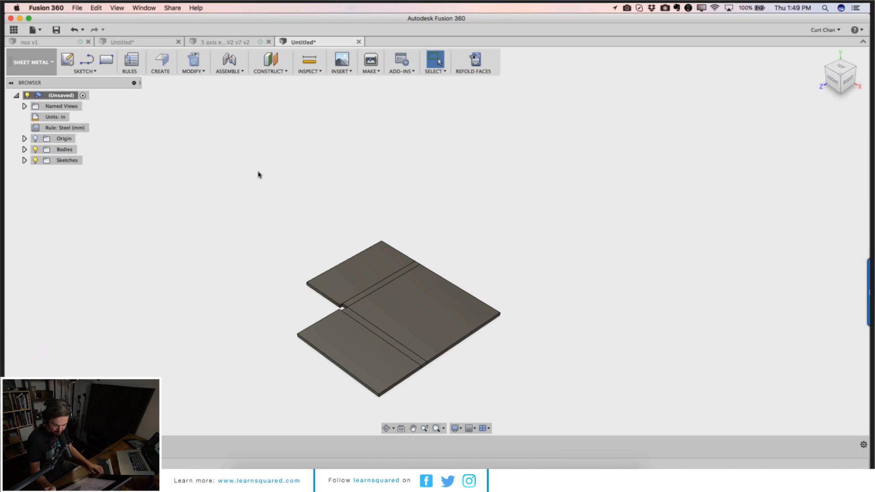
Step: Cut a simple hole 1.50 in in diameter and 1.50 in deep across the unfolded bend line
click(68, 61)
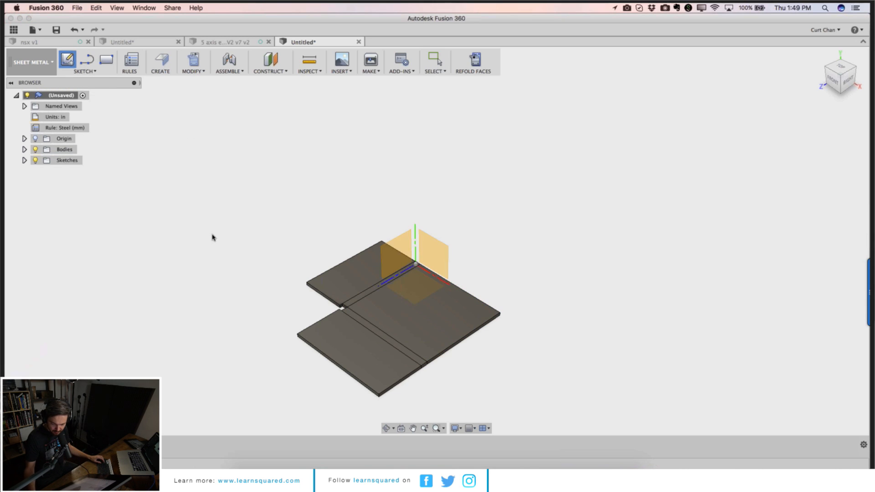
click(349, 340)
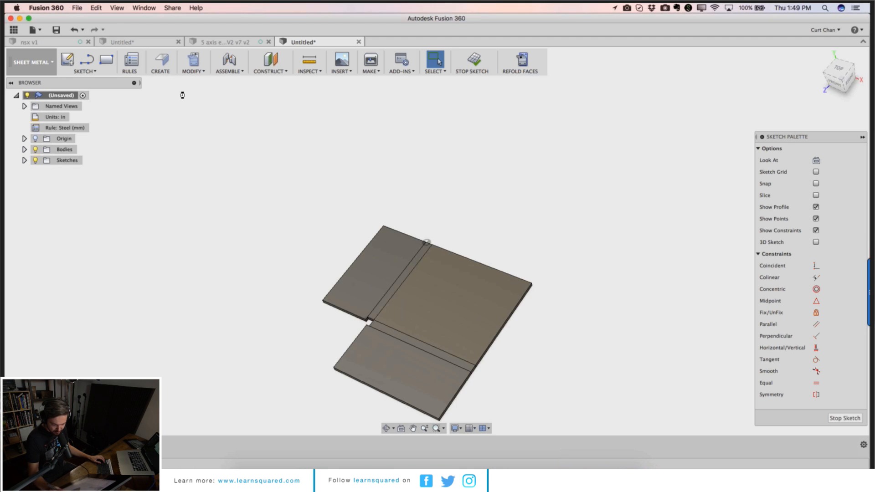
click(386, 335)
click(819, 277)
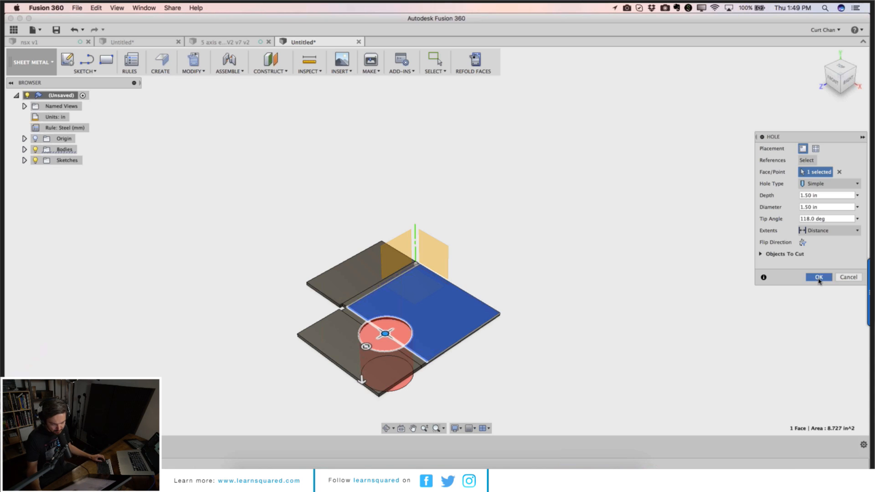
Step: Refold the faces so the flange returns with the hole across the bend
click(476, 59)
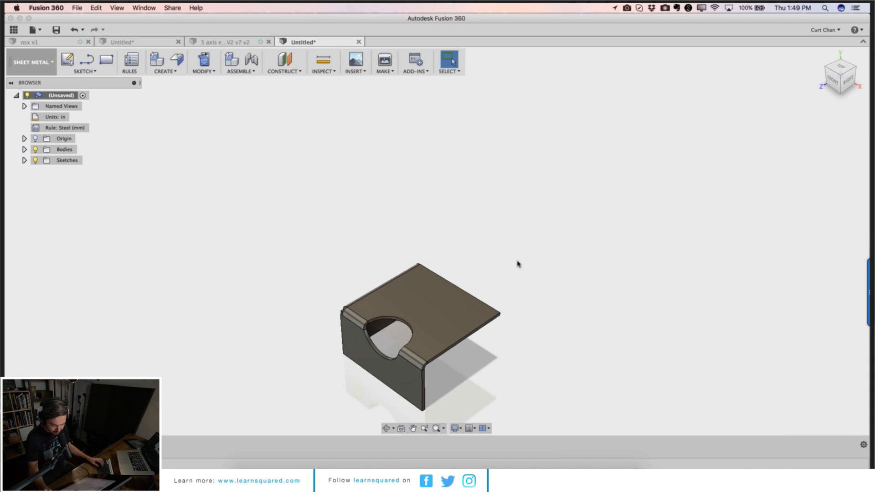
scroll(412, 359, up, 3)
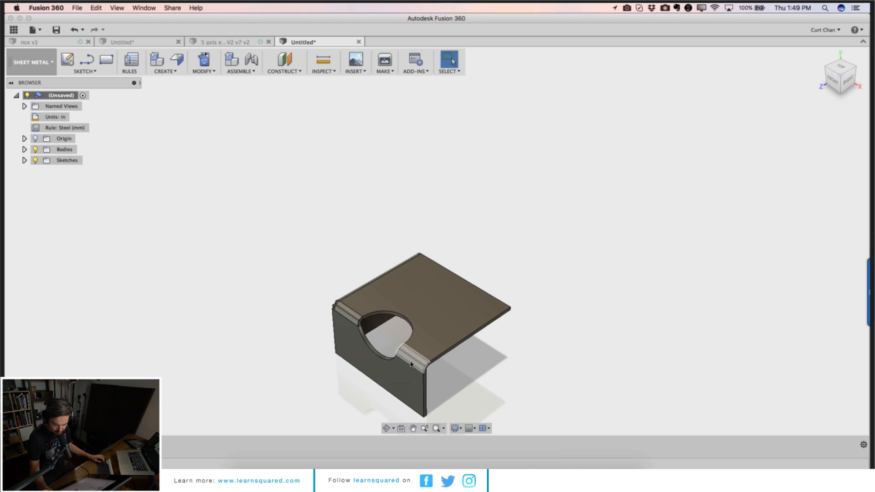
click(822, 55)
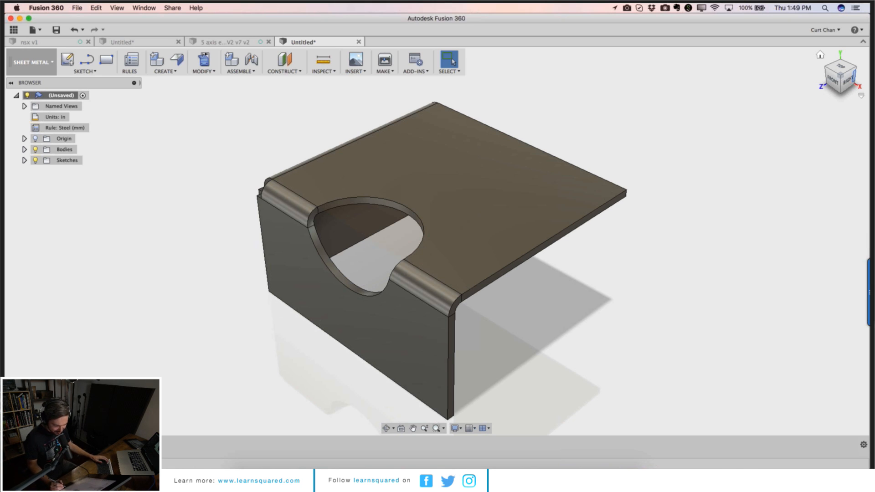
Step: Switch to the other computer's session, pause Desktop Presenter and minimise the GoToMeeting panel
key(super+Tab)
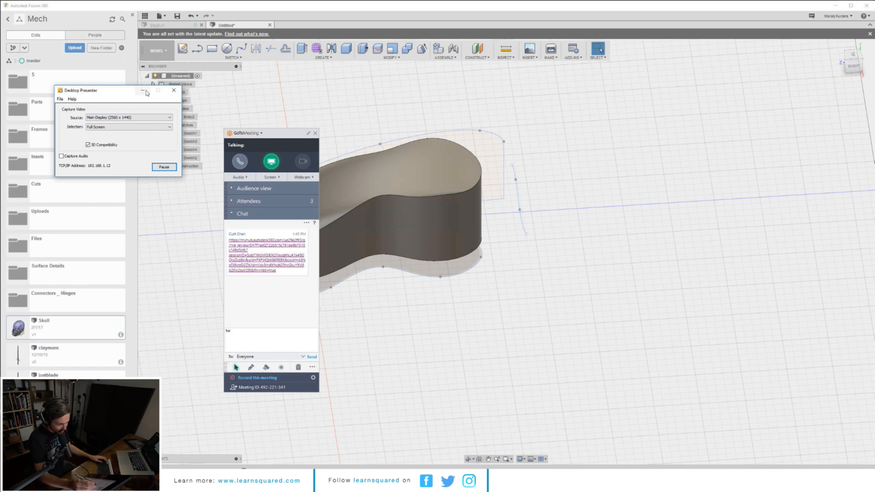
click(164, 166)
click(302, 135)
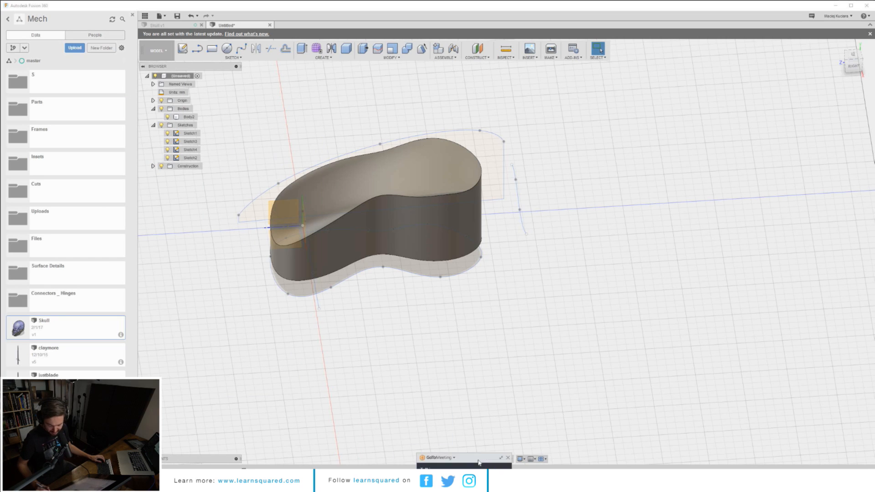
Step: Move points on the upper guide curve upward to reshape the swept body
mouse_move(386, 236)
middle_down()
mouse_move(358, 254)
mouse_move(394, 238)
middle_up()
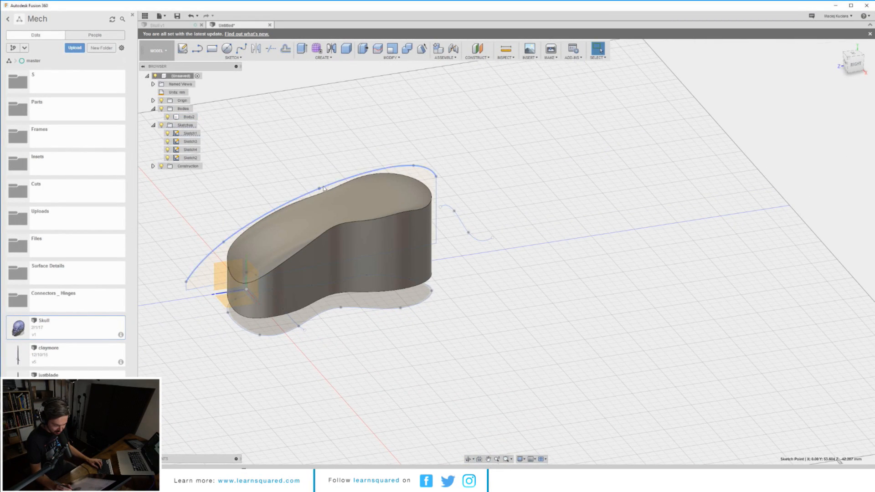
key(m)
drag(320, 169, 319, 152)
key(Return)
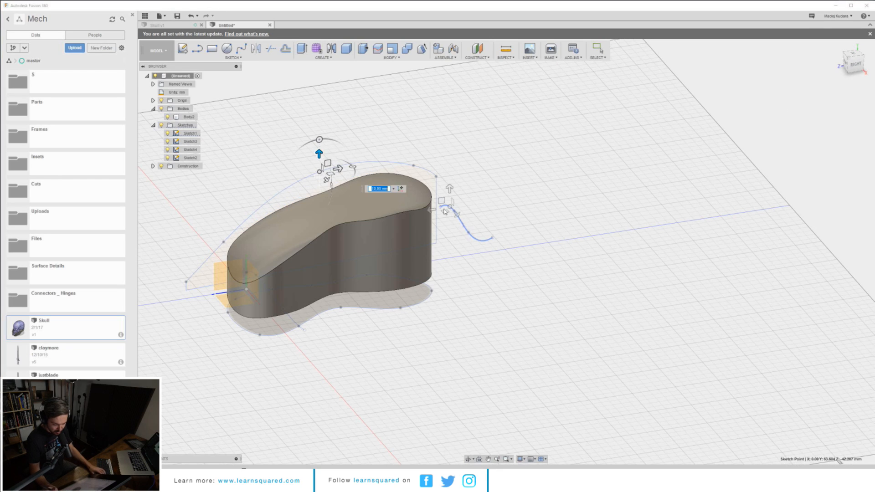
shift+middle_drag(456, 240, 438, 197)
click(416, 199)
key(m)
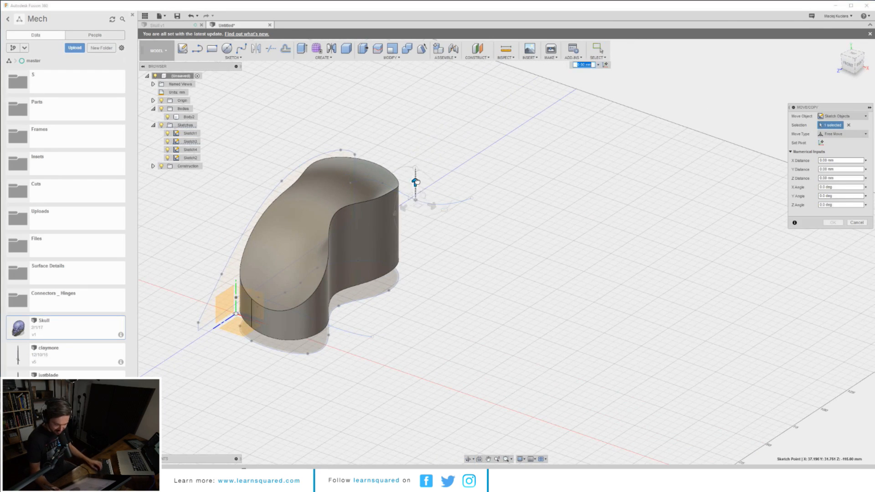
drag(415, 184, 416, 161)
key(Return)
Step: Move a point of the base profile sketch to further reshape the body
shift+middle_drag(454, 249, 474, 209)
mouse_move(338, 321)
shift+middle_down()
mouse_move(422, 297)
mouse_move(441, 302)
mouse_move(353, 291)
shift+middle_up()
click(421, 298)
key(m)
key(Escape)
drag(342, 298, 371, 317)
key(Return)
Step: Drag the base profile curve points to adjust the body's footprint
mouse_move(375, 312)
shift+middle_down()
mouse_move(421, 295)
mouse_move(432, 273)
shift+middle_up()
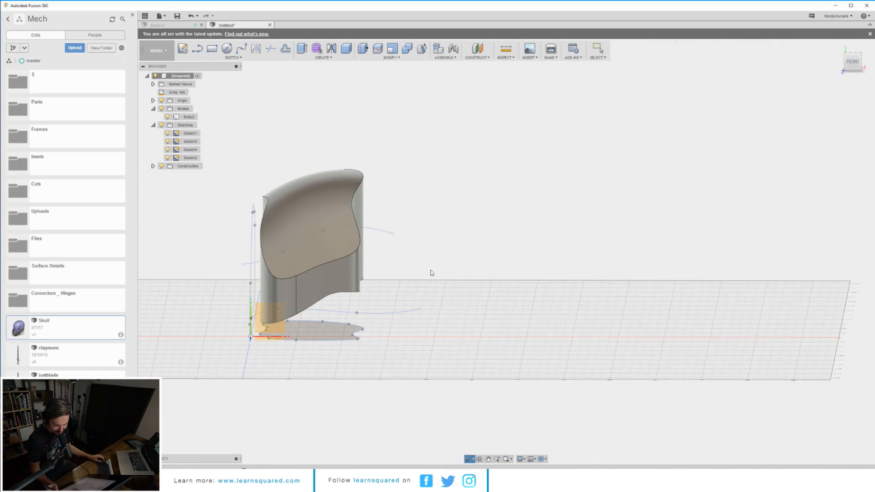
mouse_move(356, 340)
shift+middle_down()
mouse_move(363, 318)
mouse_move(362, 329)
shift+middle_up()
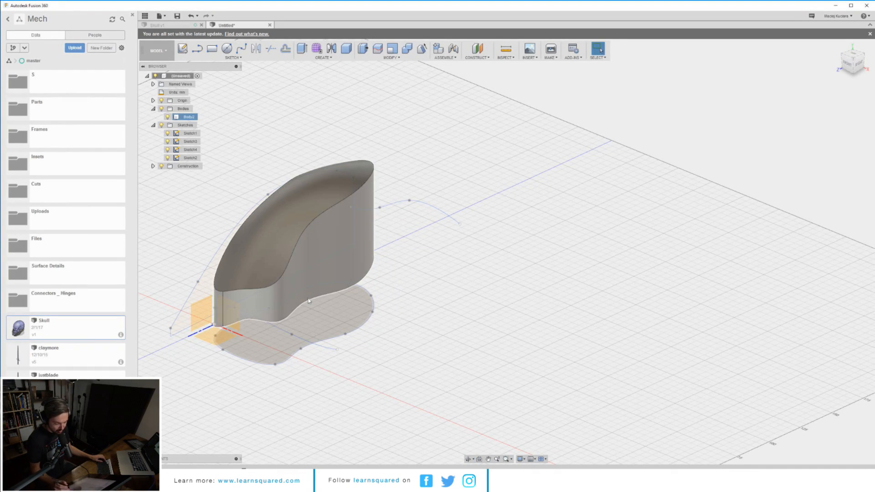
mouse_move(243, 214)
shift+middle_down()
mouse_move(258, 279)
mouse_move(363, 190)
mouse_move(460, 162)
mouse_move(477, 167)
shift+middle_up()
click(248, 275)
click(406, 198)
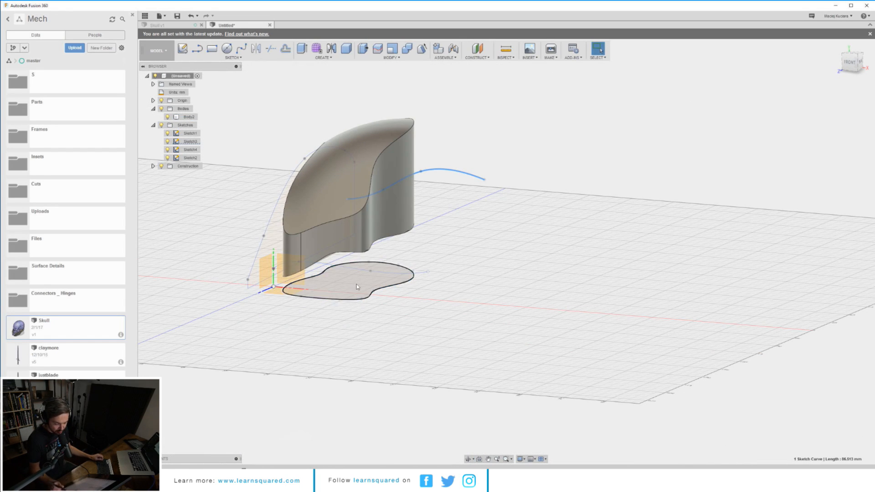
mouse_move(412, 270)
middle_down()
mouse_move(414, 234)
mouse_move(357, 141)
mouse_move(378, 294)
middle_up()
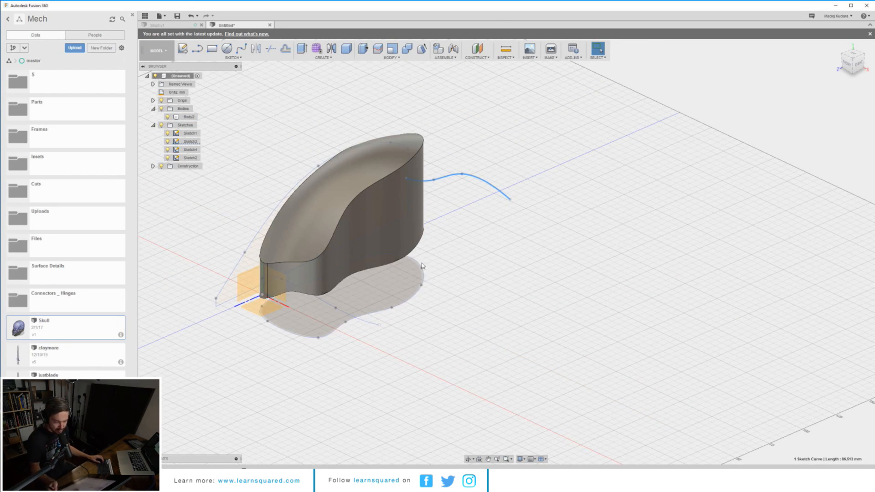
Step: Select the body's top face and switch to the Patch workspace
mouse_move(406, 176)
shift+middle_down()
mouse_move(423, 163)
mouse_move(410, 187)
shift+middle_up()
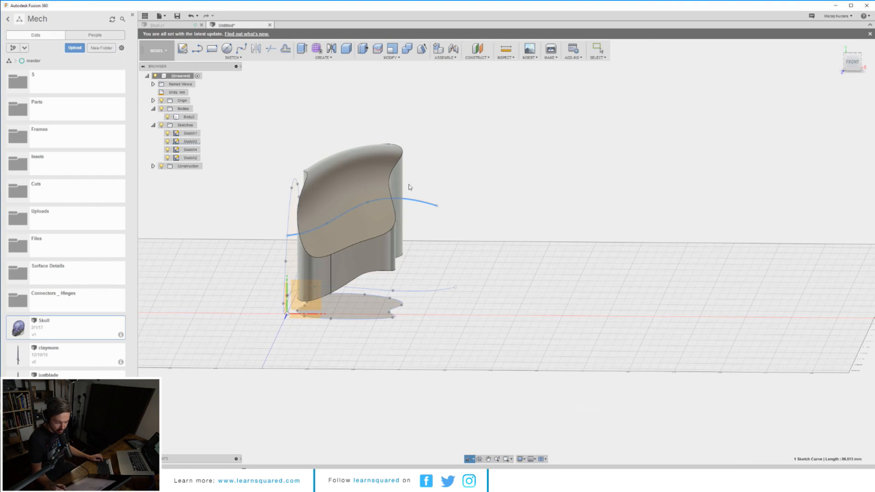
click(396, 182)
shift+middle_drag(406, 155, 386, 179)
click(386, 178)
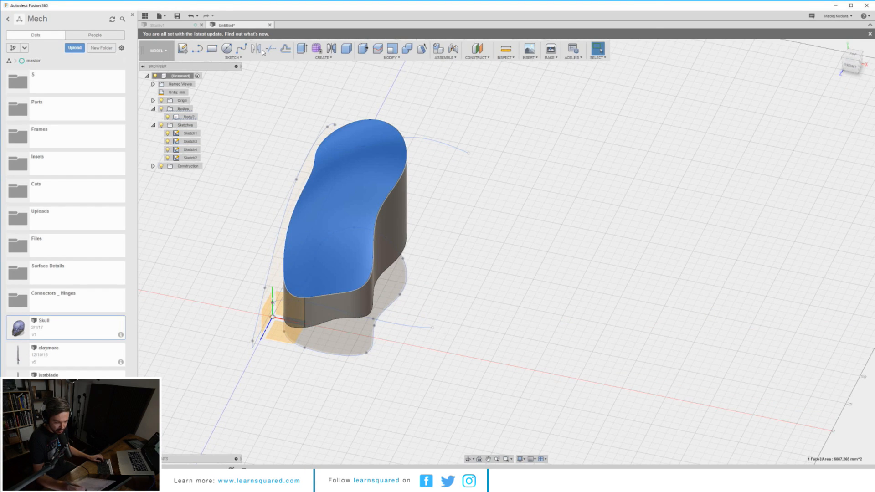
click(159, 50)
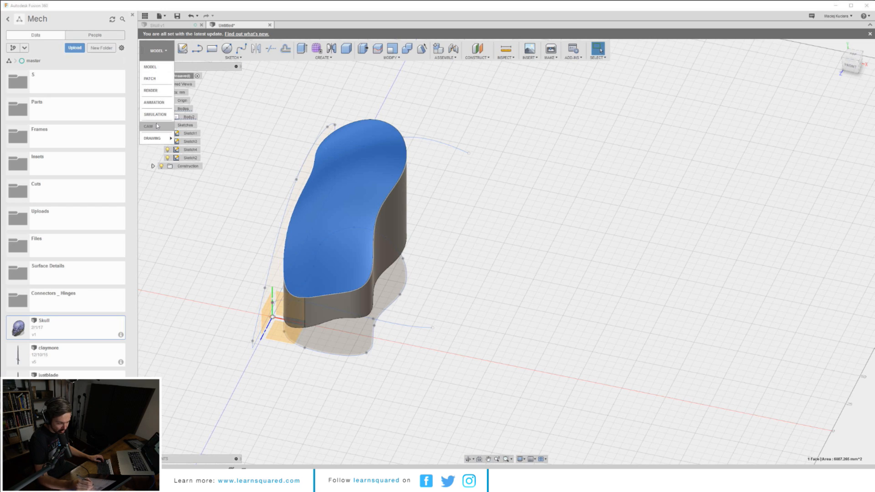
click(159, 79)
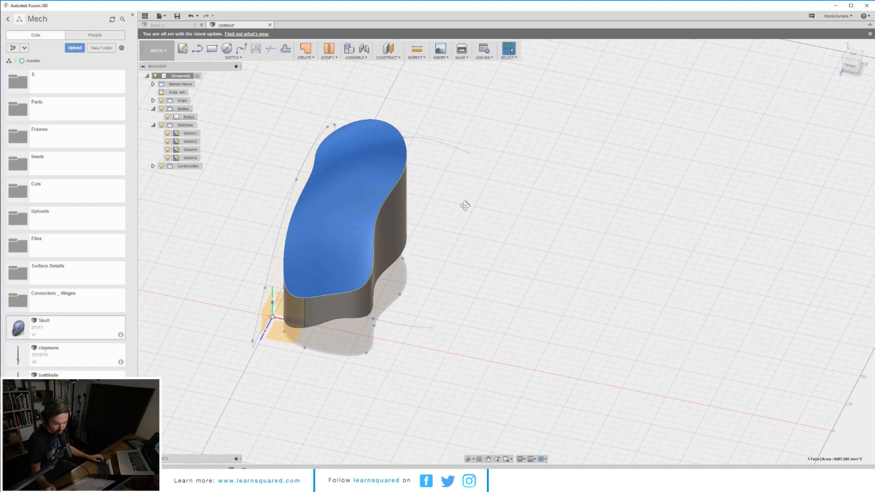
Step: Unstitch the solid body into separate surface bodies
shift+middle_drag(465, 201, 385, 108)
click(328, 54)
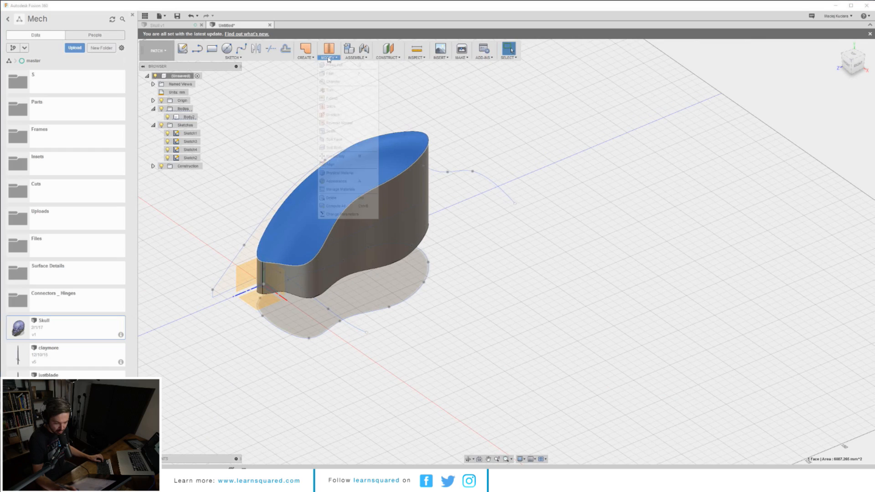
click(332, 114)
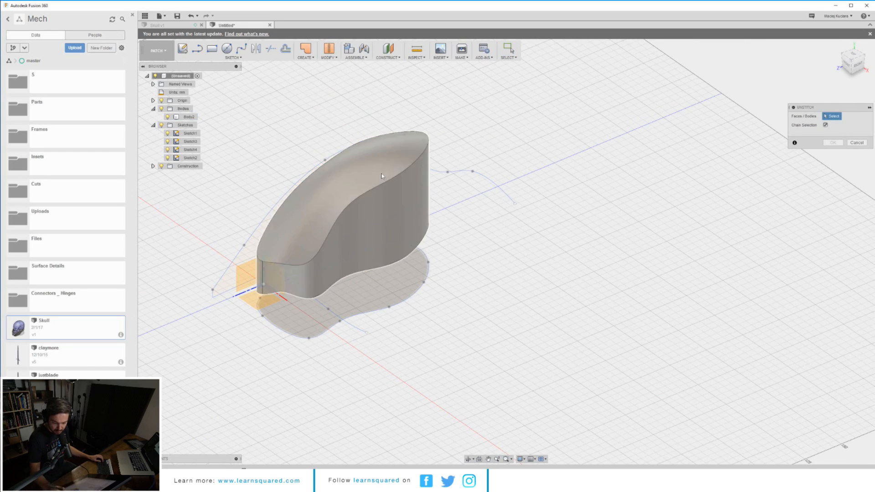
click(401, 191)
click(842, 145)
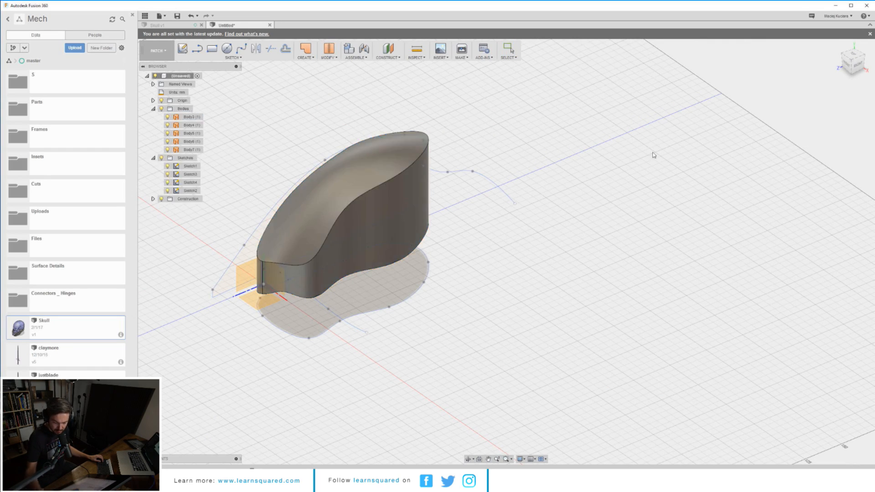
Step: Delete the side and bottom surfaces, keeping only the top surface body
click(367, 233)
key(Delete)
shift+middle_drag(404, 227, 414, 213)
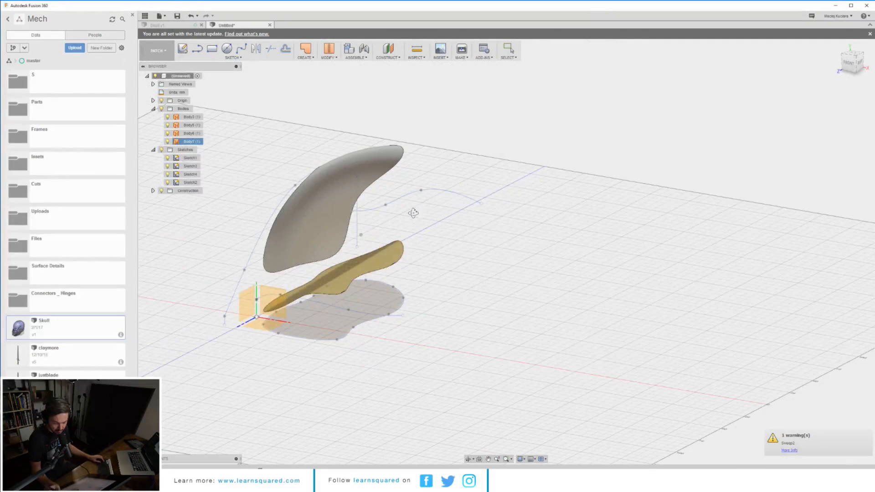
click(387, 256)
key(Delete)
middle_drag(393, 257, 431, 251)
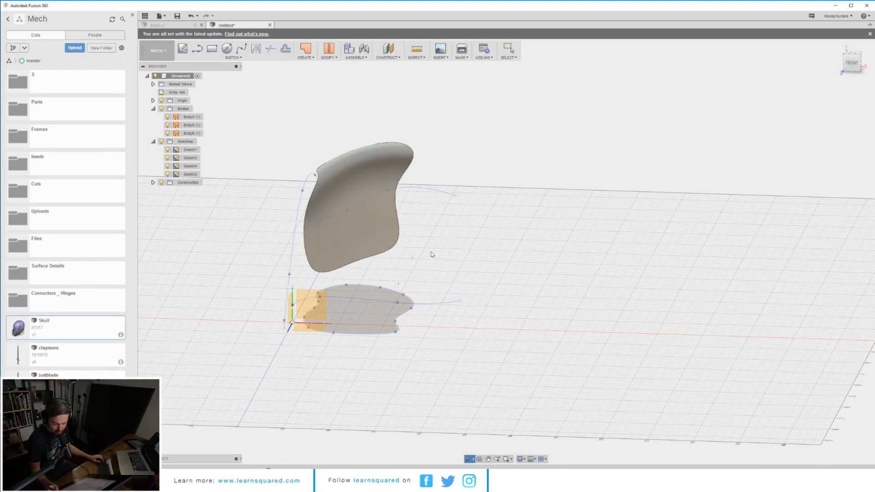
drag(432, 251, 395, 288)
mouse_move(414, 264)
middle_down()
mouse_move(415, 255)
mouse_move(401, 249)
mouse_move(397, 266)
mouse_move(371, 268)
middle_up()
key(Delete)
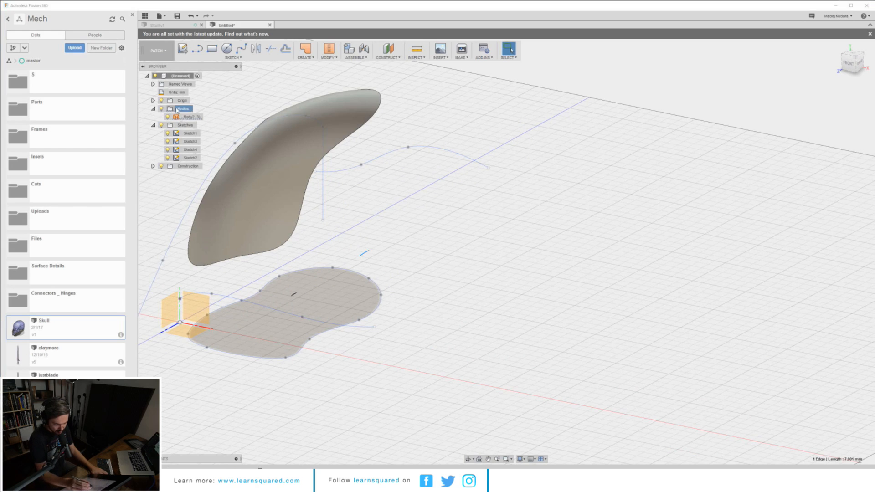
click(240, 166)
middle_drag(381, 218, 410, 202)
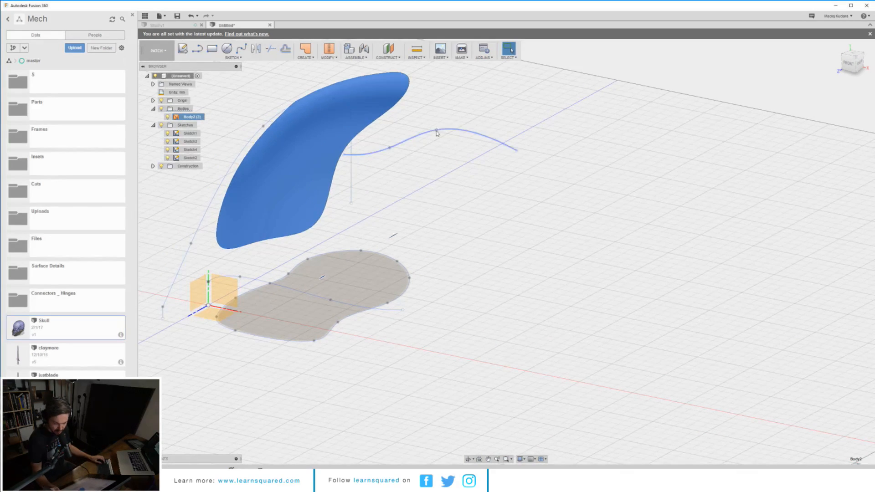
Step: Move a point on the upper profile curve with the Move tool to reshape the top surface
click(437, 131)
key(m)
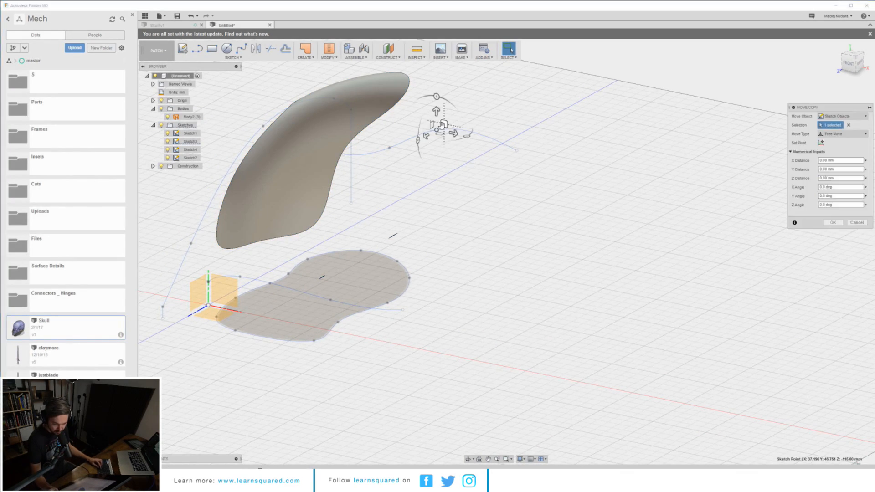
drag(438, 116, 441, 129)
key(Return)
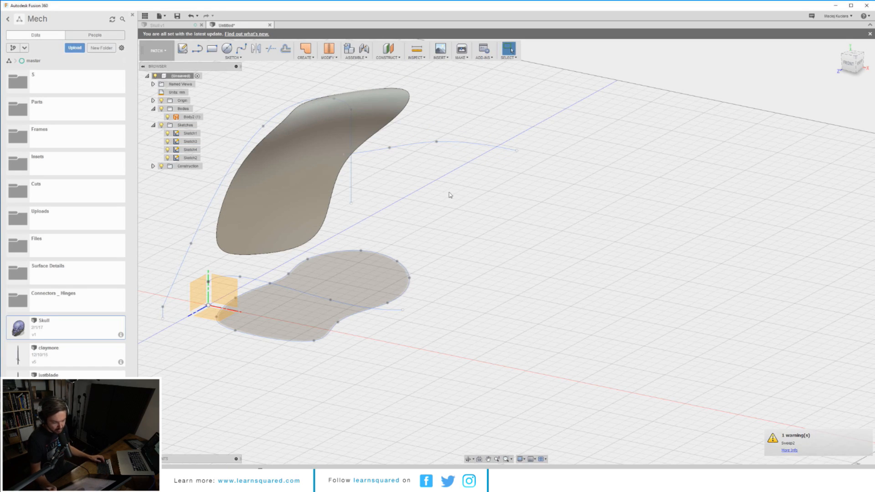
Step: Move the front point of the side curve upward in the side view to lift the surface's front end
shift+middle_drag(449, 195, 433, 217)
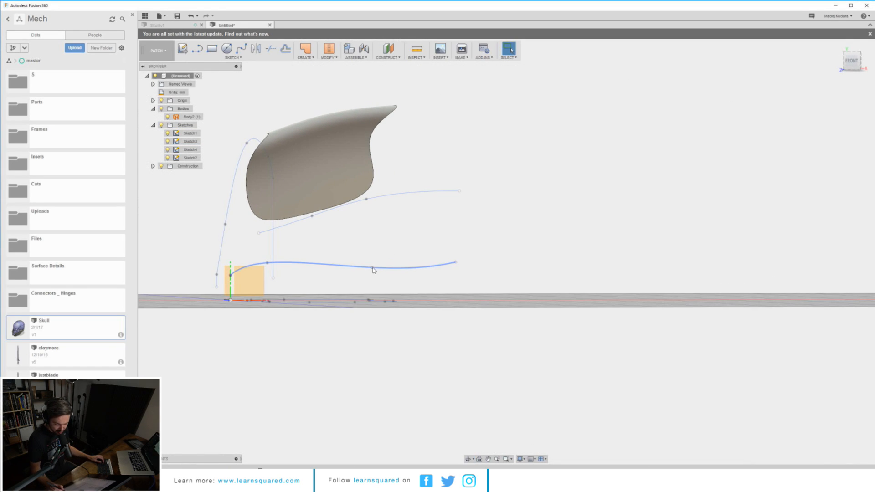
click(389, 270)
shift+middle_drag(389, 271, 333, 246)
click(330, 243)
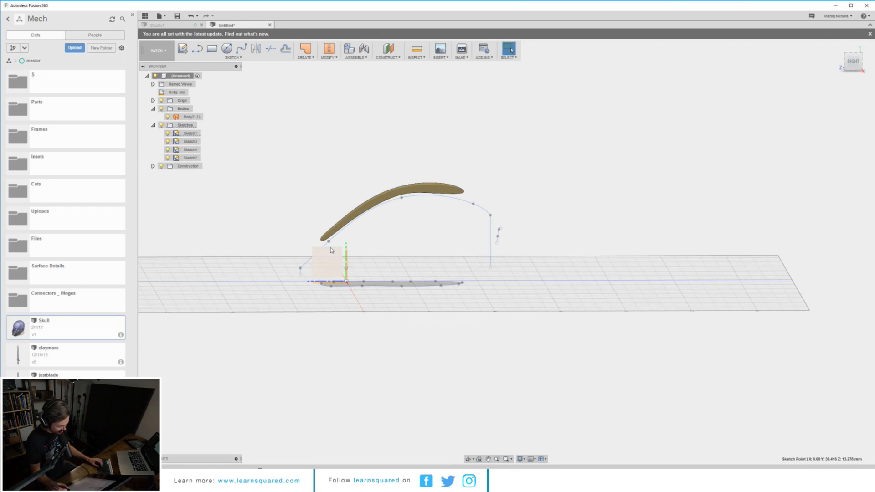
key(m)
drag(329, 241, 324, 219)
key(Return)
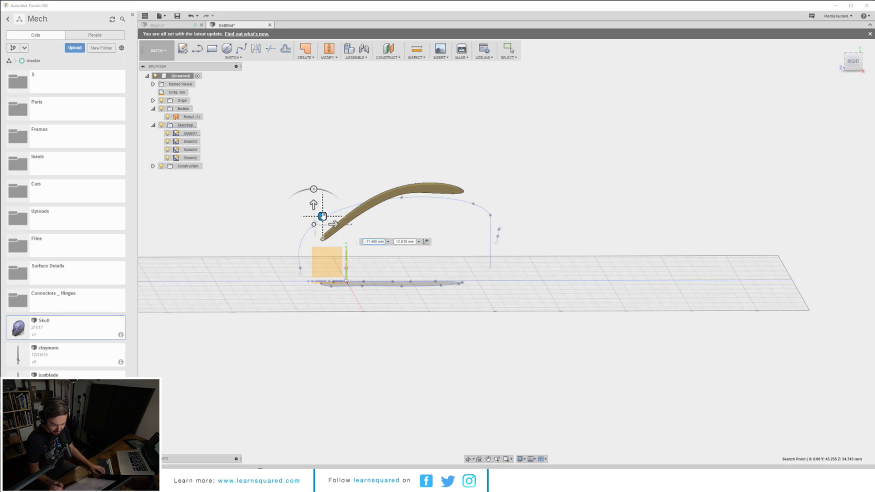
Step: Move another point of the side curve upward to further reshape the surface's front edge
shift+middle_drag(440, 231, 437, 235)
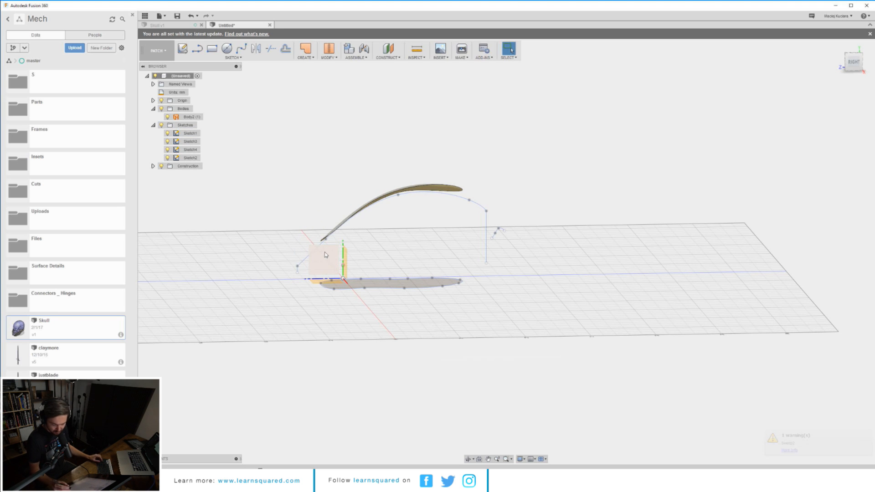
shift+middle_drag(327, 244, 336, 253)
key(m)
drag(343, 240, 356, 223)
key(Return)
Step: Move a point on the top profile curve slightly to adjust the surface's curvature
shift+middle_drag(357, 244, 406, 270)
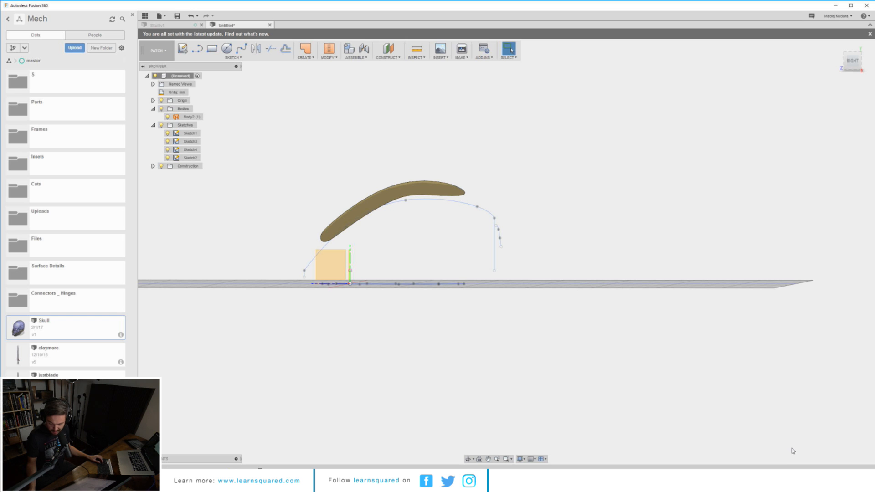
mouse_move(426, 299)
shift+middle_down()
mouse_move(410, 304)
mouse_move(485, 297)
mouse_move(449, 291)
shift+middle_up()
click(427, 229)
key(m)
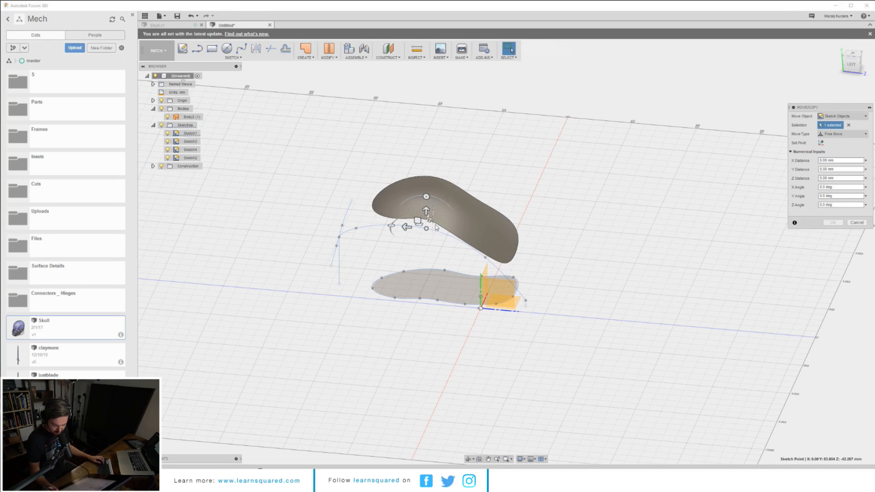
drag(418, 222, 412, 226)
key(Return)
Step: Undo the surface deletion and unstitch to restore the solid body, and inspect it from several angles
middle_drag(512, 238, 478, 226)
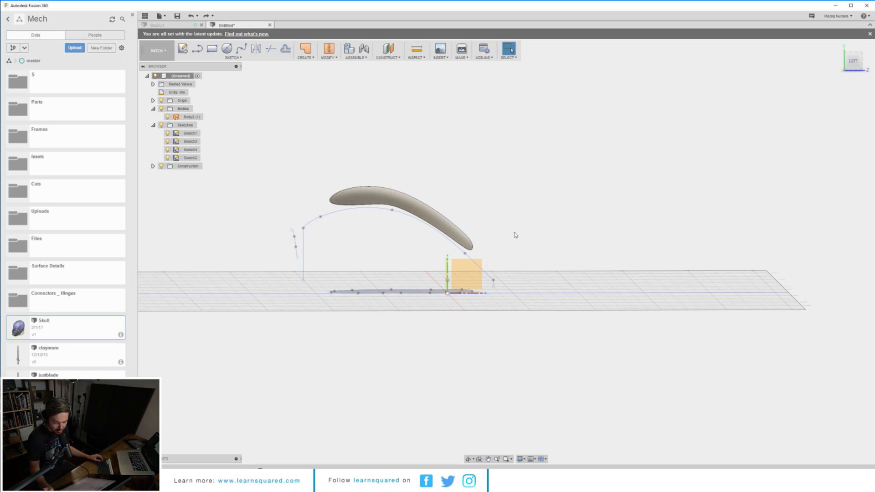
key(ctrl+z)
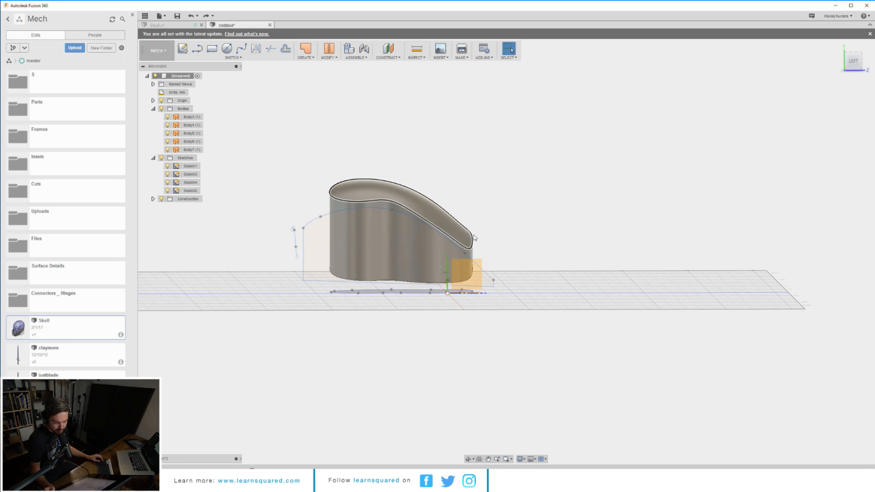
key(ctrl+z)
shift+middle_drag(473, 239, 419, 244)
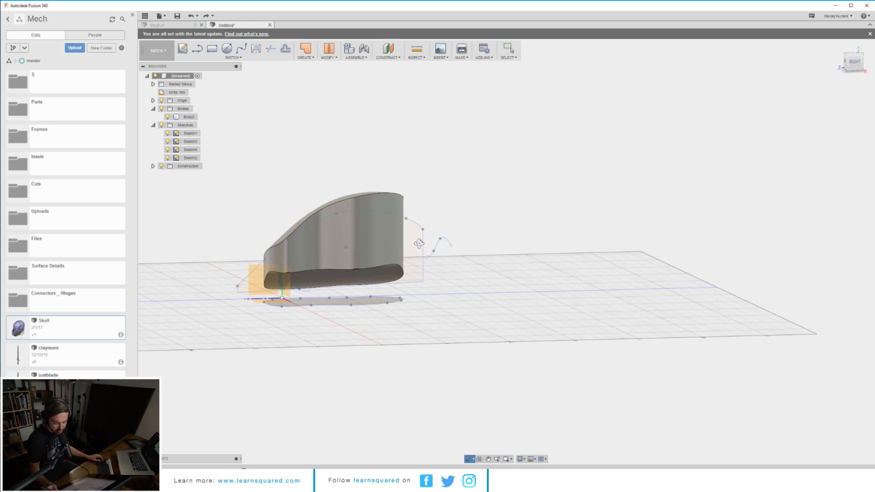
shift+middle_drag(345, 231, 417, 241)
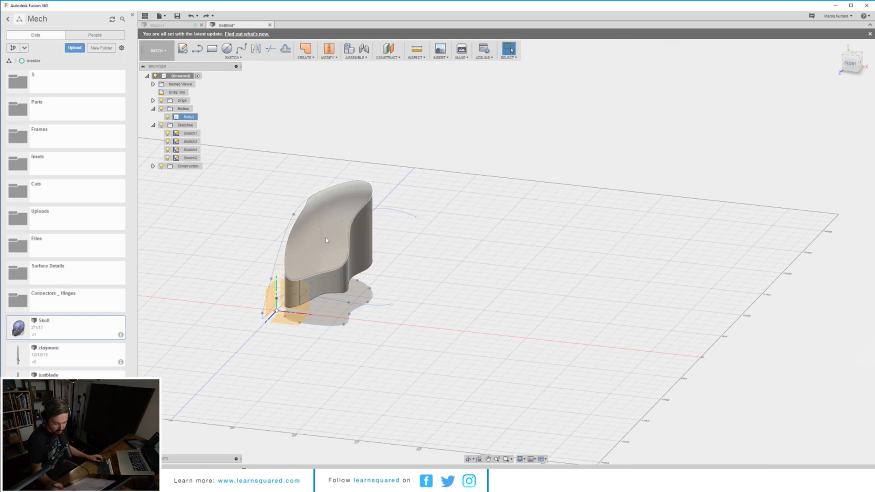
shift+middle_drag(327, 241, 400, 240)
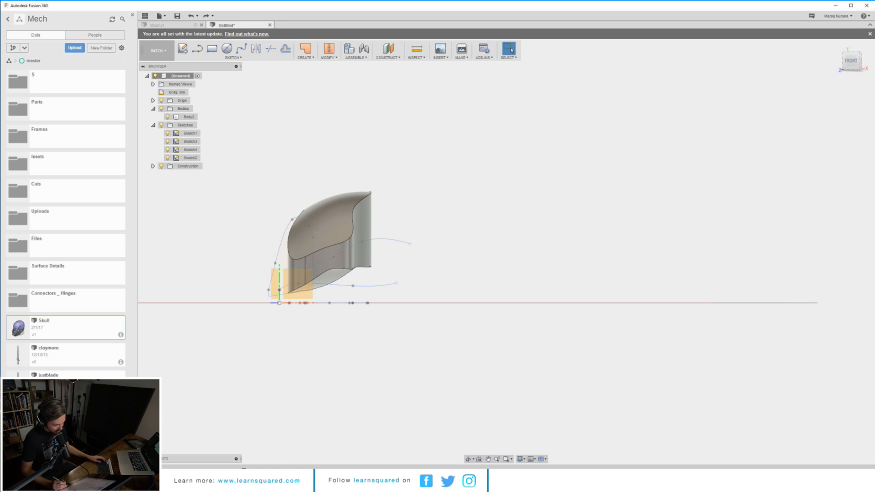
Step: Close the Untitled design tab and start a new blank design
mouse_move(259, 482)
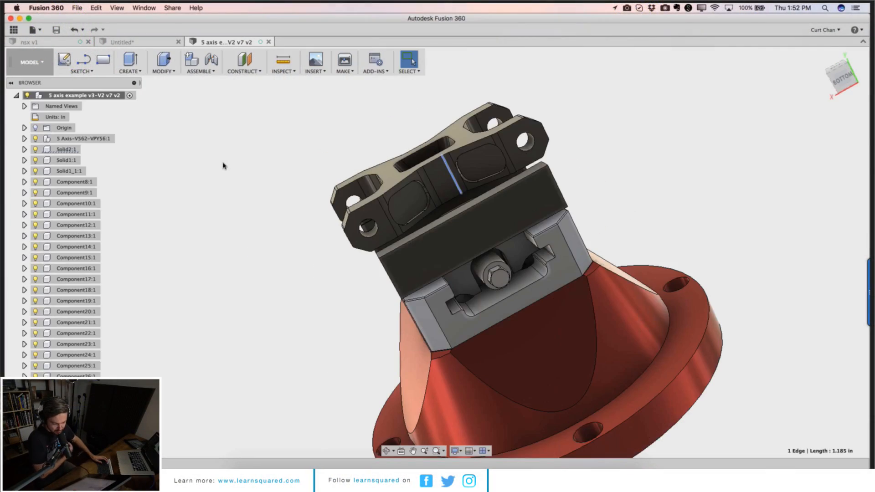
click(268, 41)
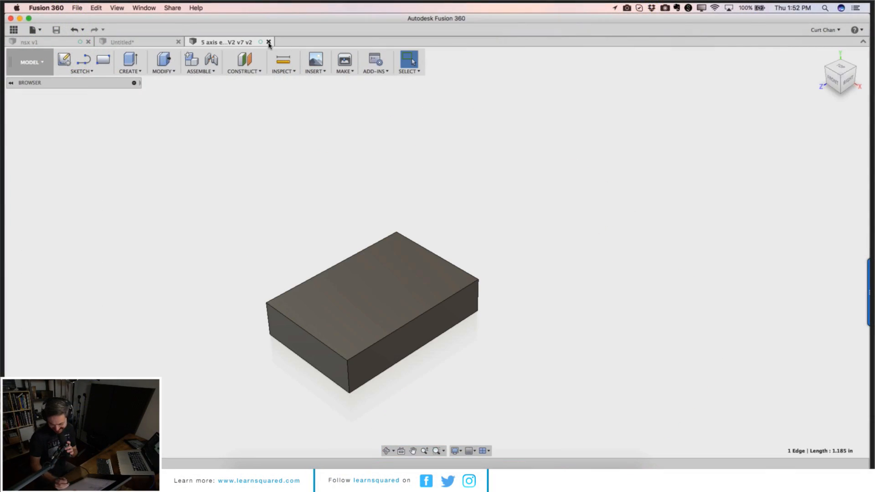
click(178, 41)
key(Escape)
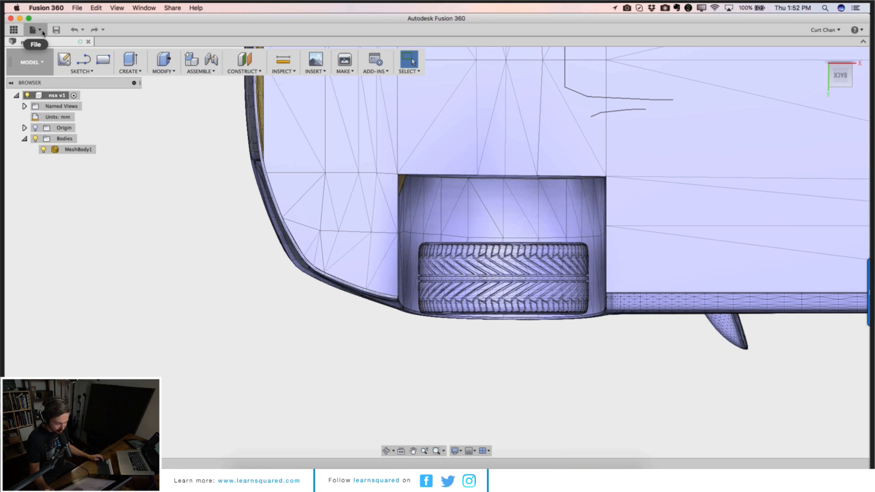
click(40, 33)
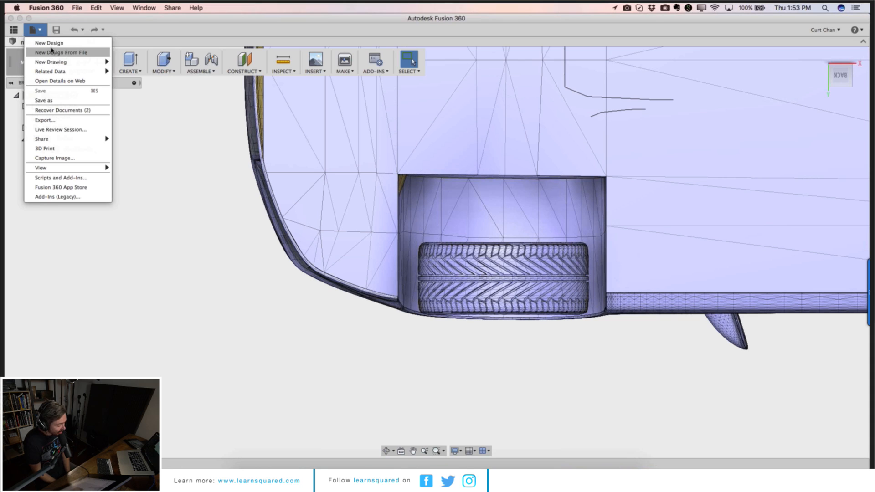
click(51, 44)
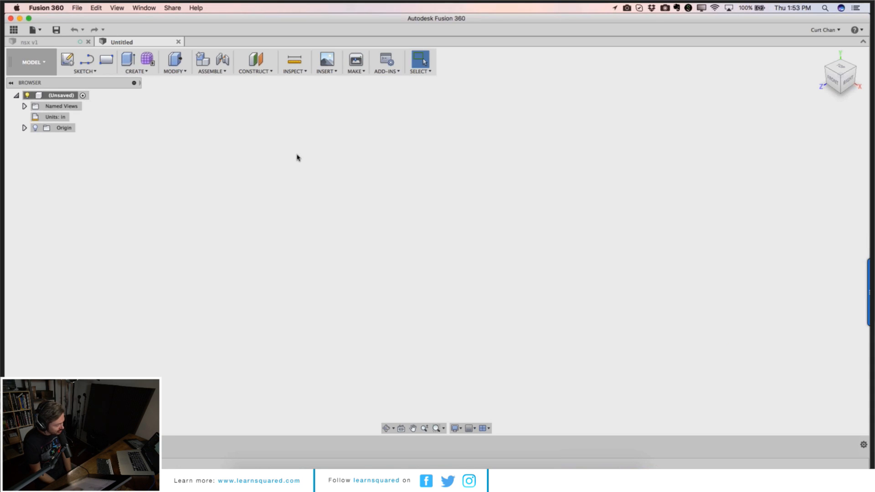
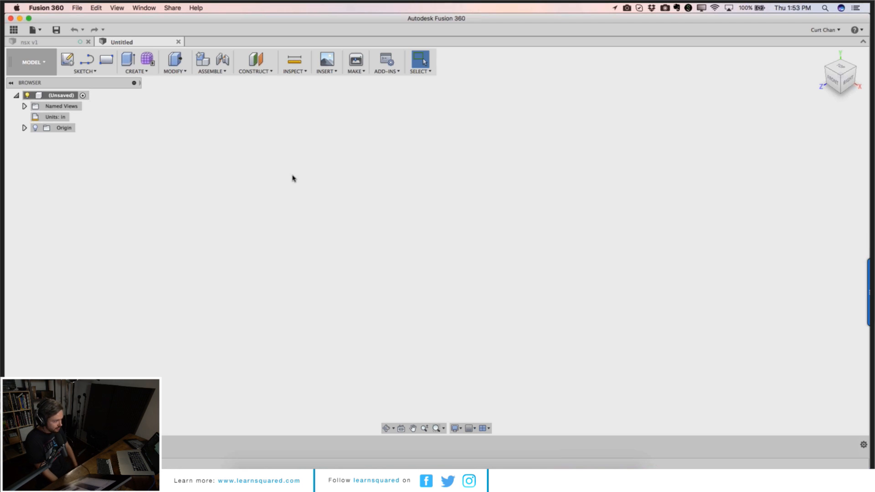
Step: Open the data panel and inspect the 5 axis example fixture bodies by selecting, orbiting, zooming and panning
click(14, 30)
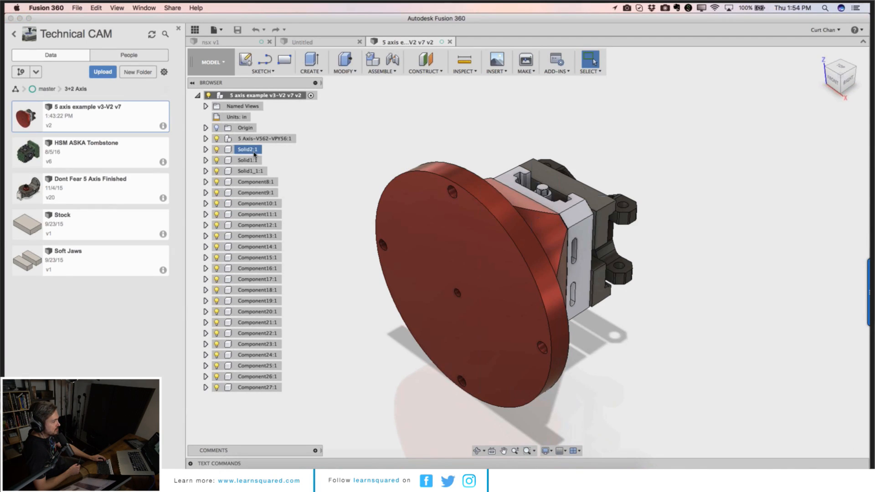
click(251, 161)
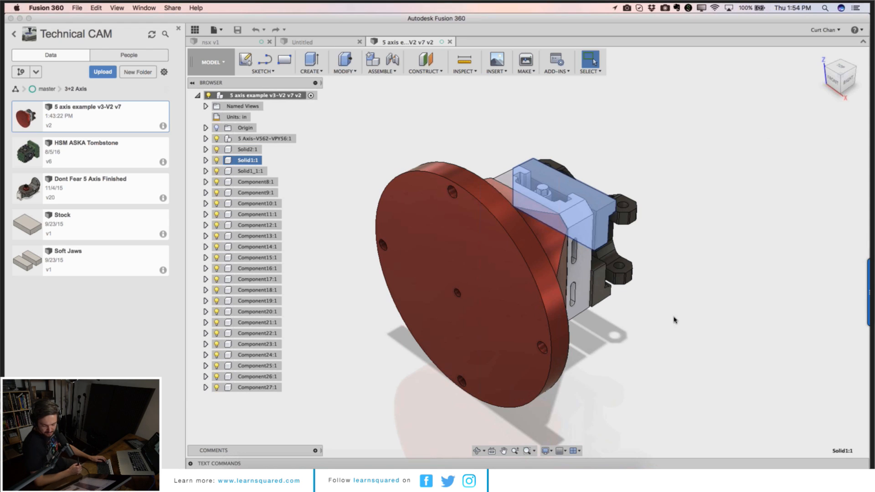
click(478, 451)
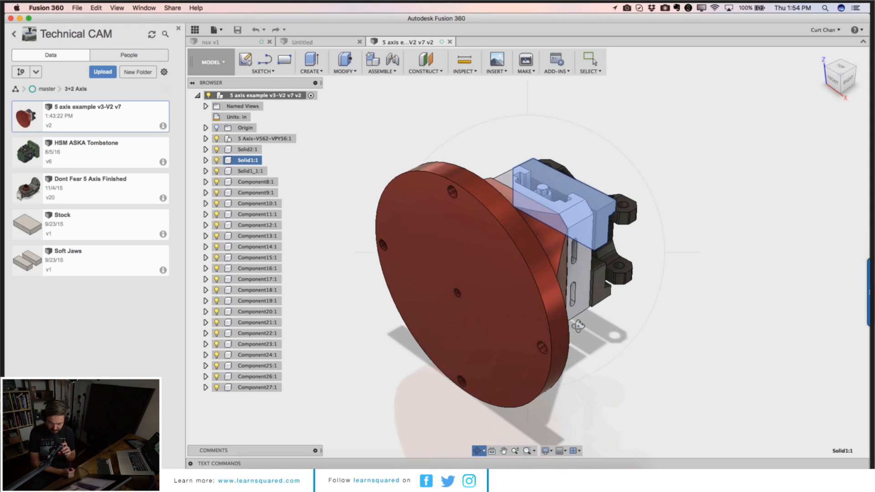
drag(483, 283, 531, 212)
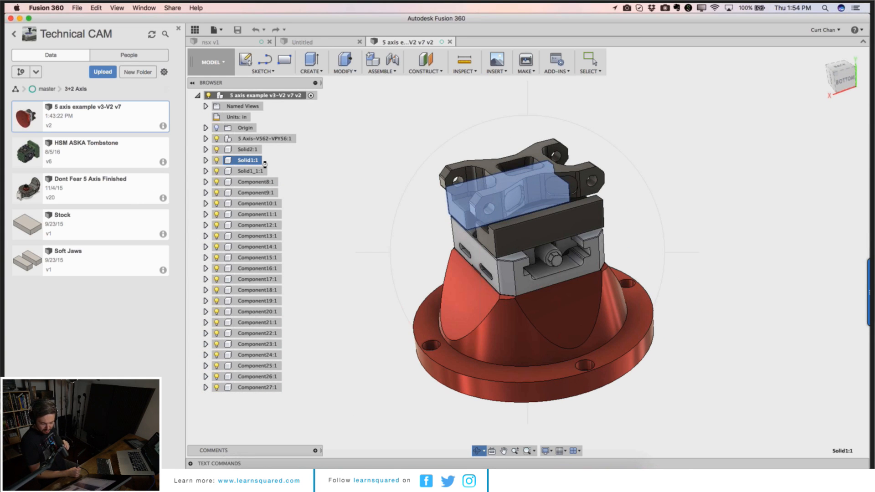
scroll(322, 164, left, 1)
scroll(323, 157, left, 5)
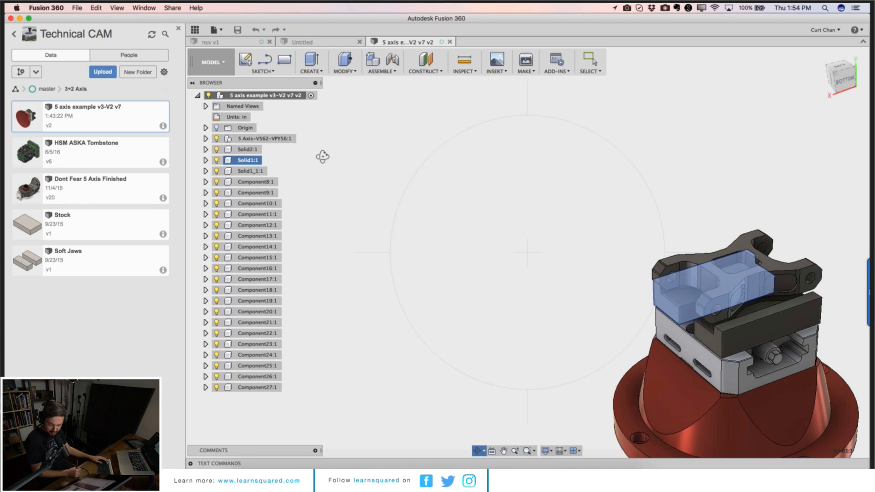
key(Escape)
mouse_move(544, 398)
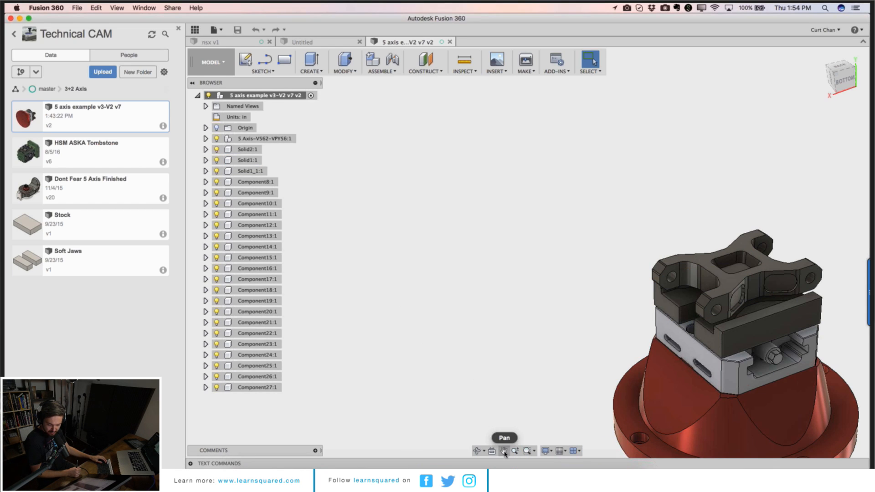
click(503, 450)
drag(559, 365, 372, 258)
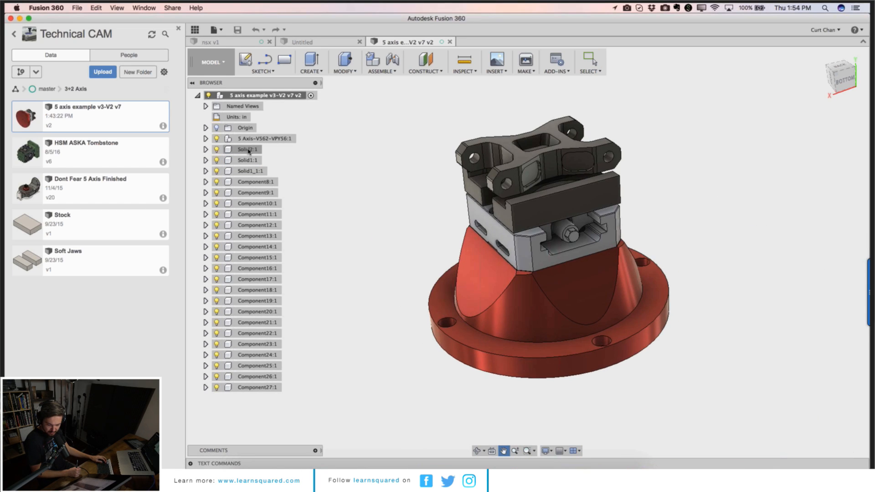
drag(343, 186, 347, 187)
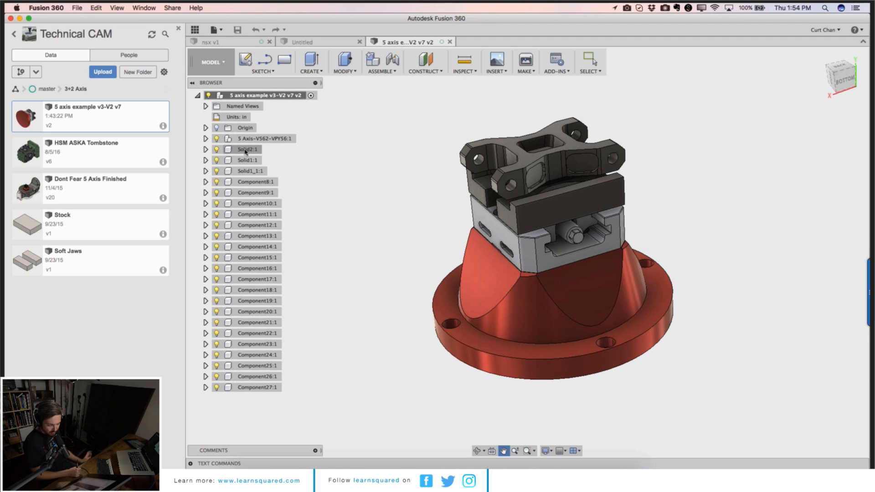
key(Escape)
Step: Start saving the Solid2 body as STL, turning on the mesh preview and expanding the refinement options
right_click(245, 151)
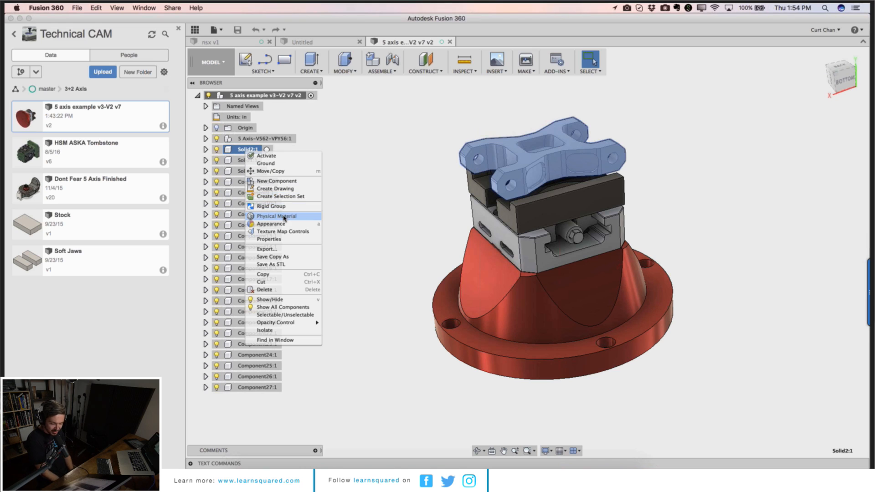
click(288, 265)
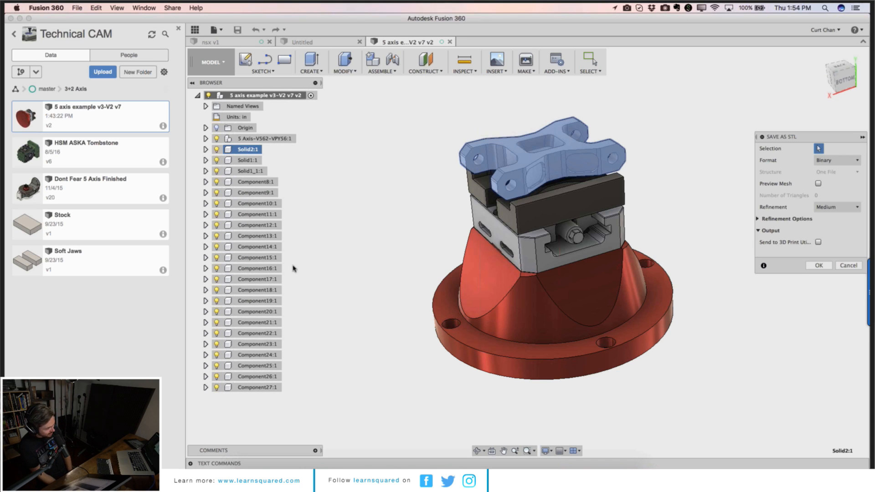
click(819, 184)
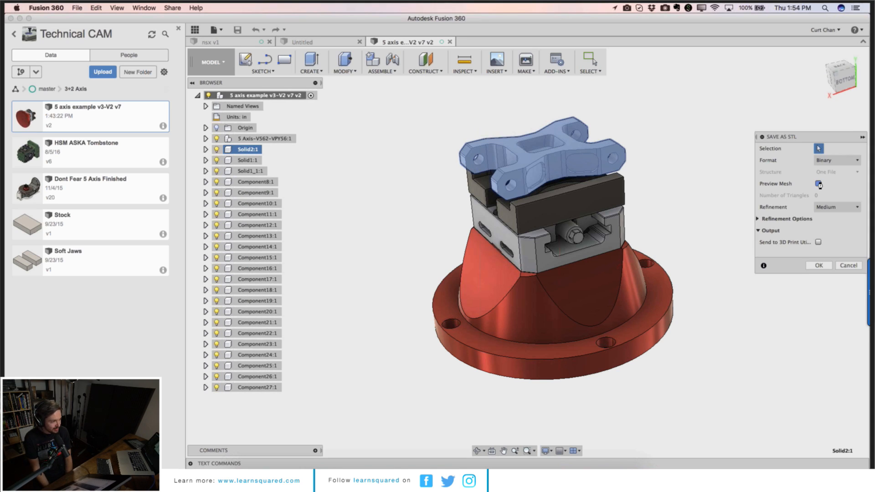
click(829, 209)
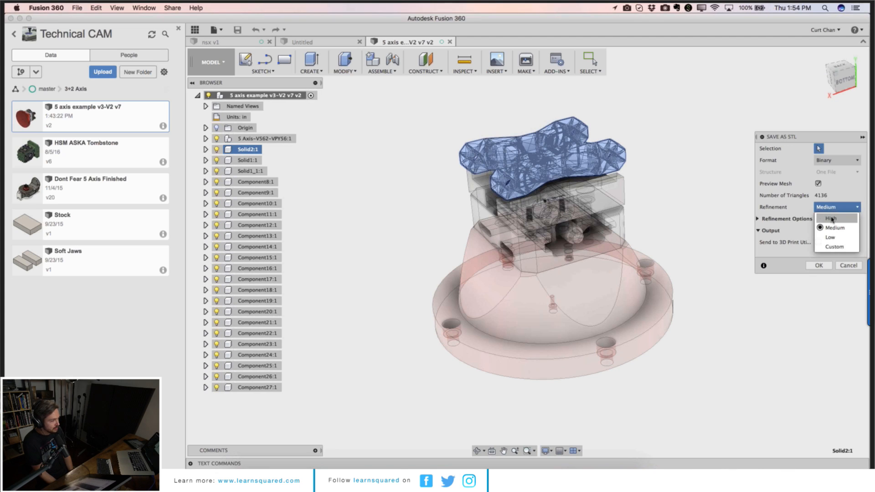
click(757, 221)
click(757, 220)
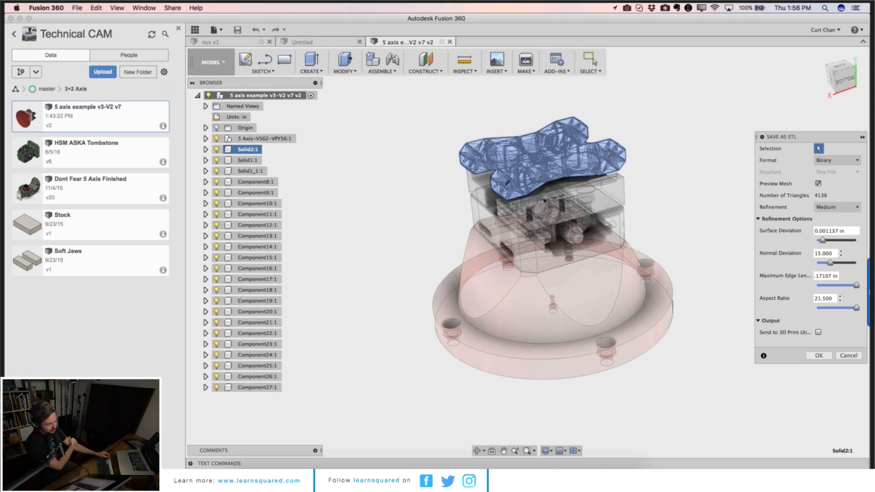
Step: Switch to ReMake and start a print-issues check on the NSX car model, then cancel it
click(514, 455)
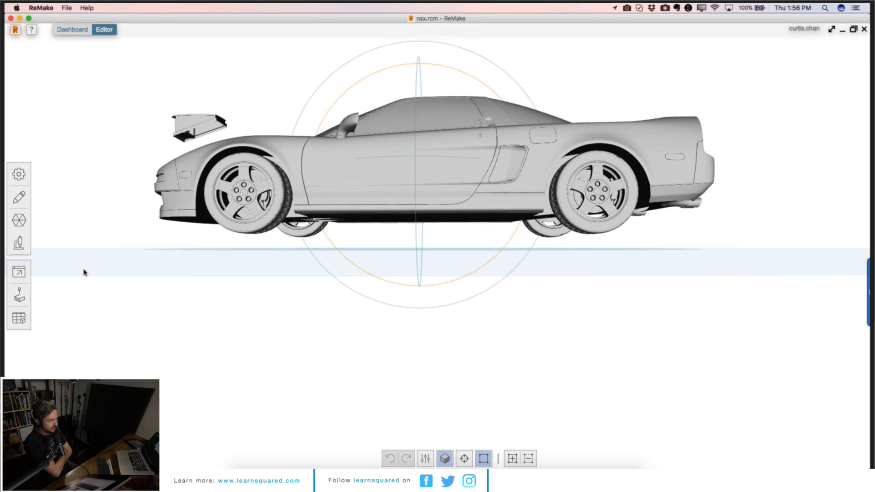
click(22, 305)
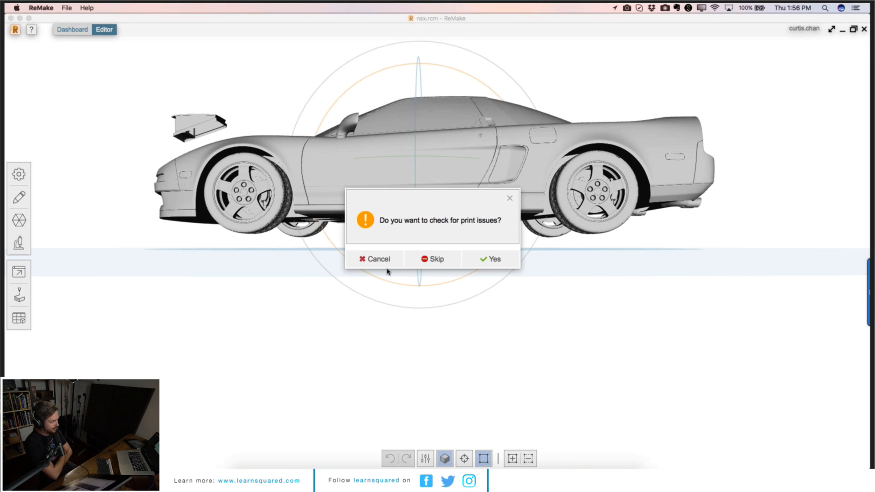
click(382, 261)
Step: Open the Export model panel and review the Quick Export targets and the Advanced export formats
click(20, 273)
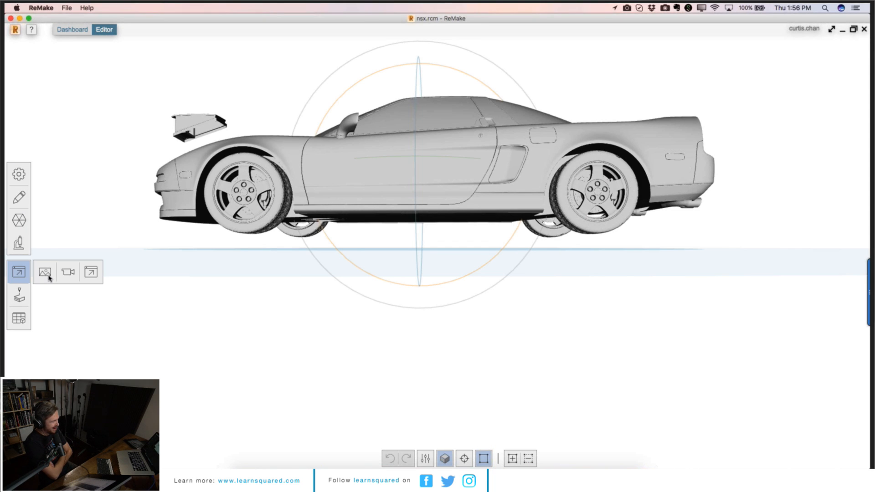
click(91, 272)
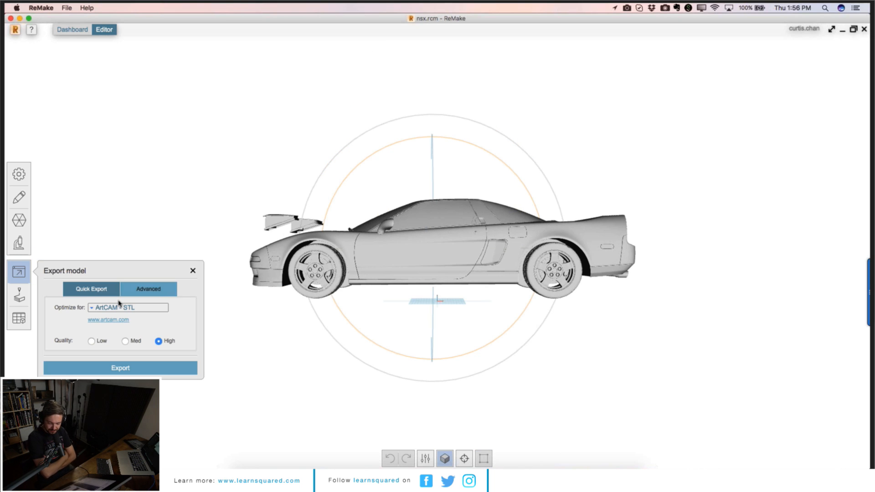
click(117, 307)
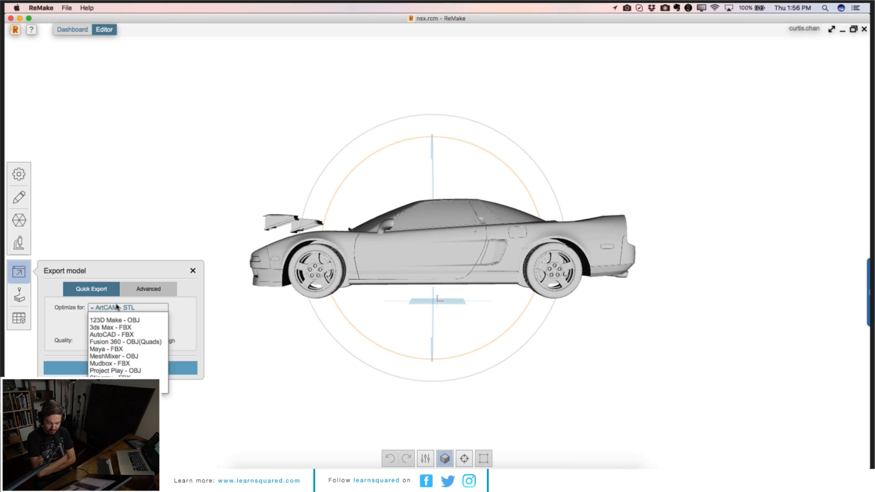
click(181, 285)
click(150, 289)
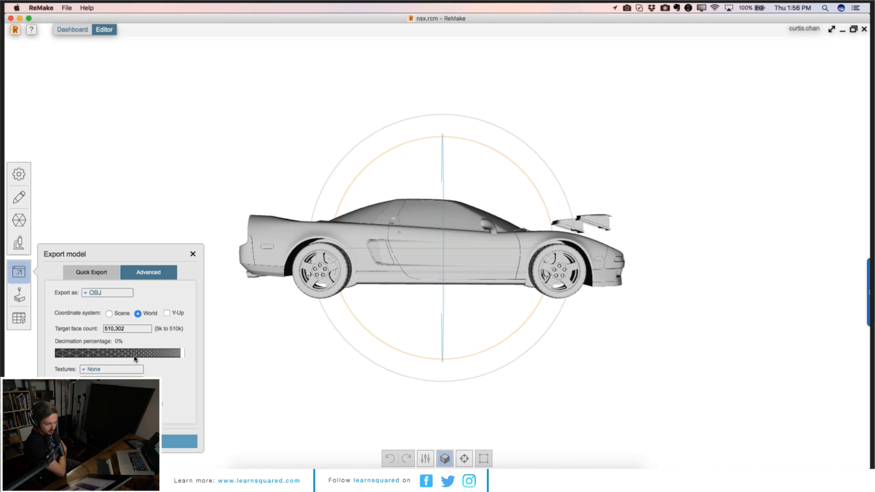
click(93, 293)
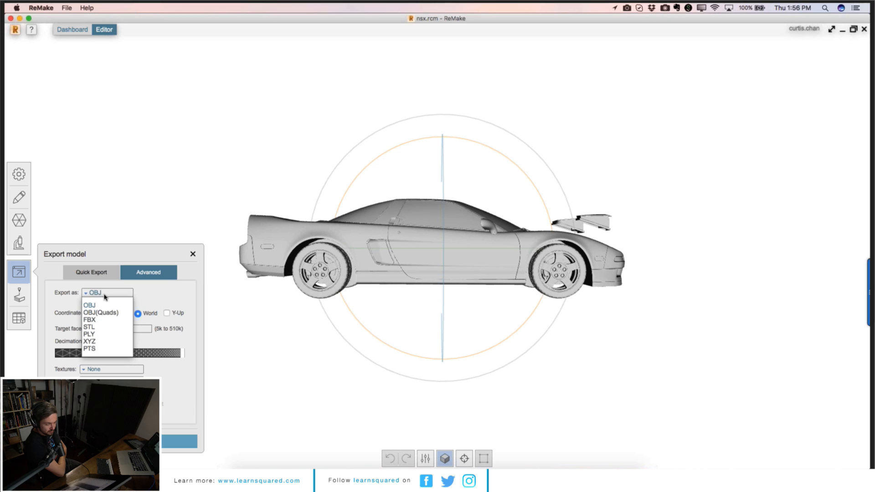
click(105, 296)
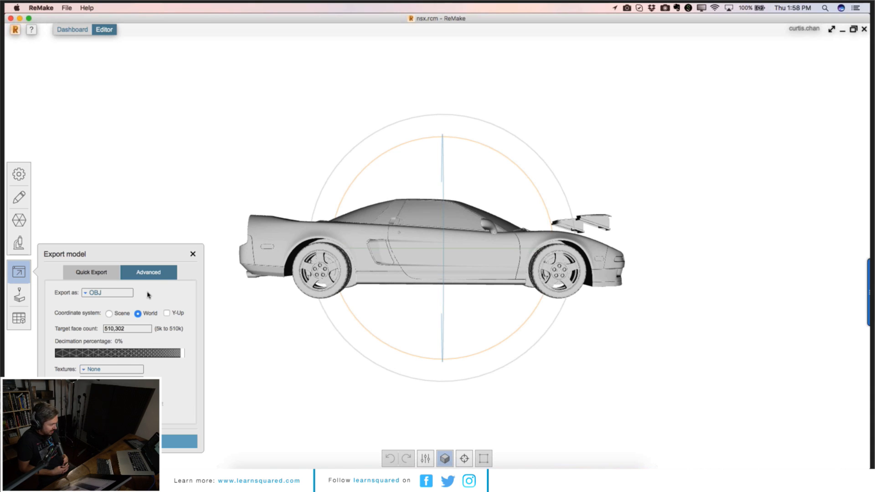
Step: Switch back to Fusion 360 and cancel the Save As STL command
mouse_move(418, 487)
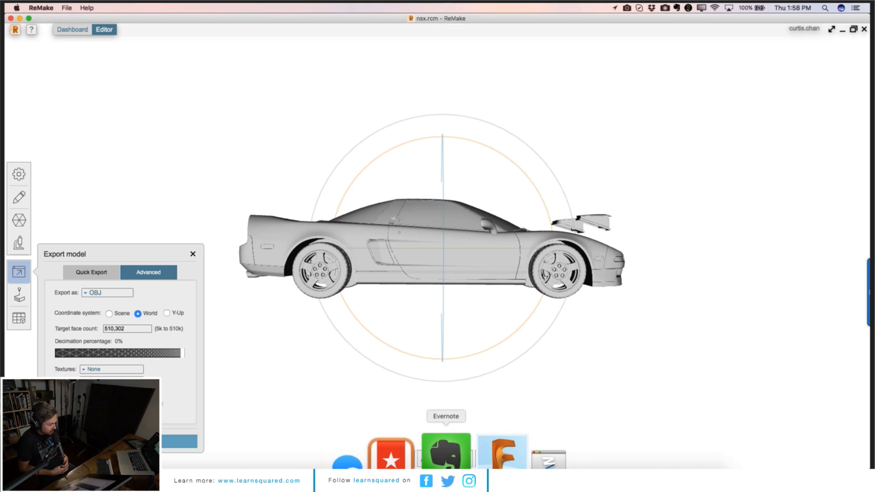
click(475, 451)
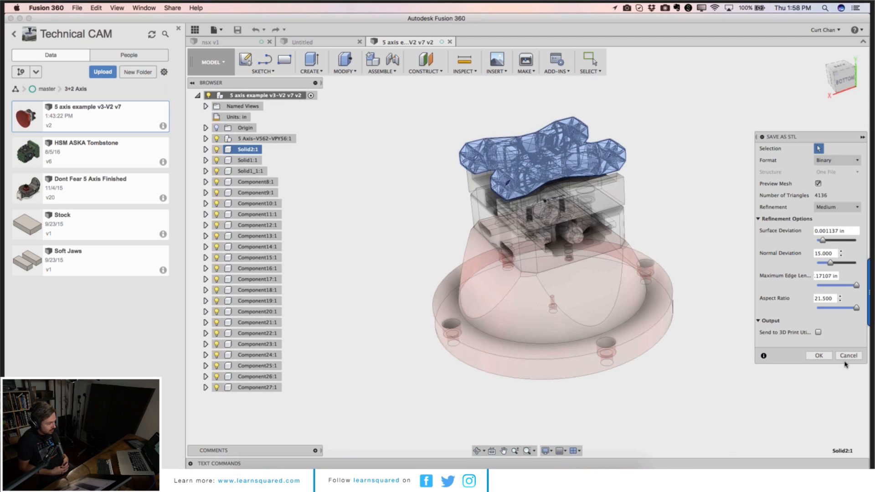
click(848, 356)
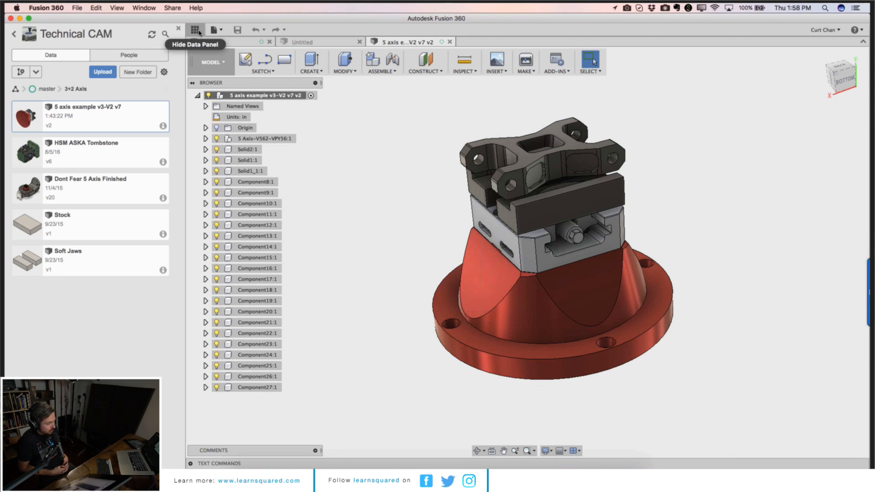
Step: Hide the data panel and start a new blank design
click(195, 30)
click(34, 30)
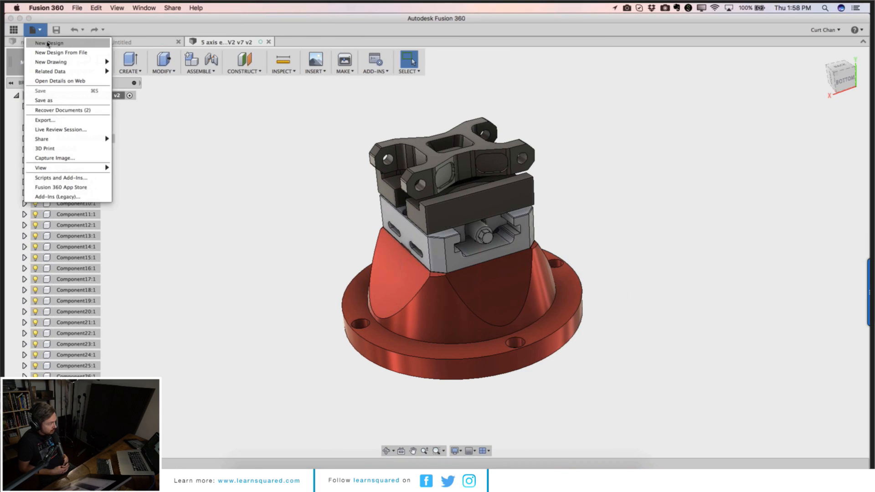
click(55, 53)
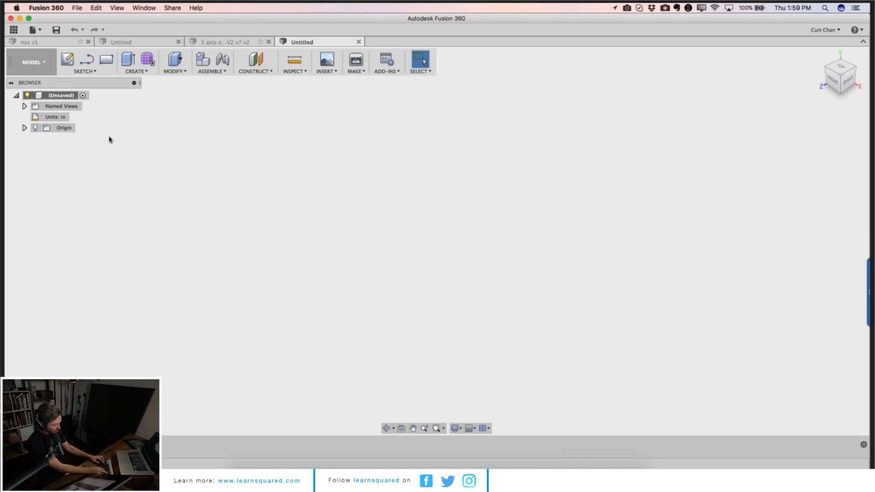
Step: Create a new empty component under the design's root
click(69, 97)
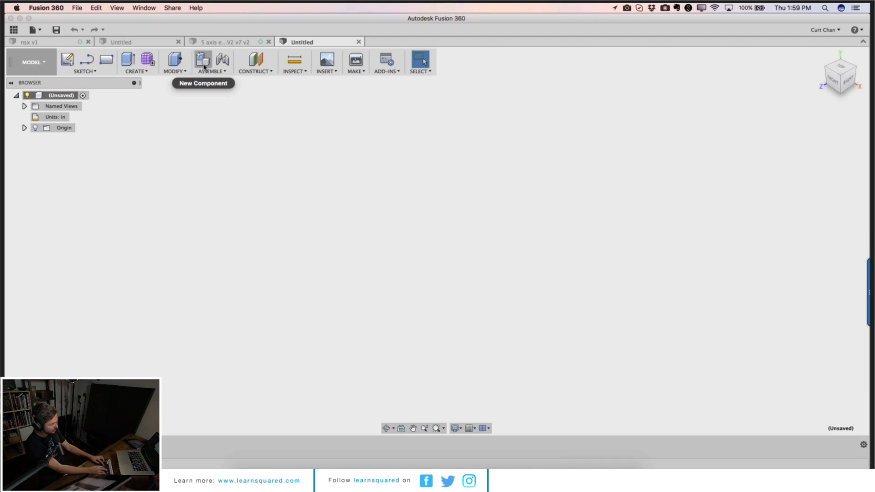
click(202, 60)
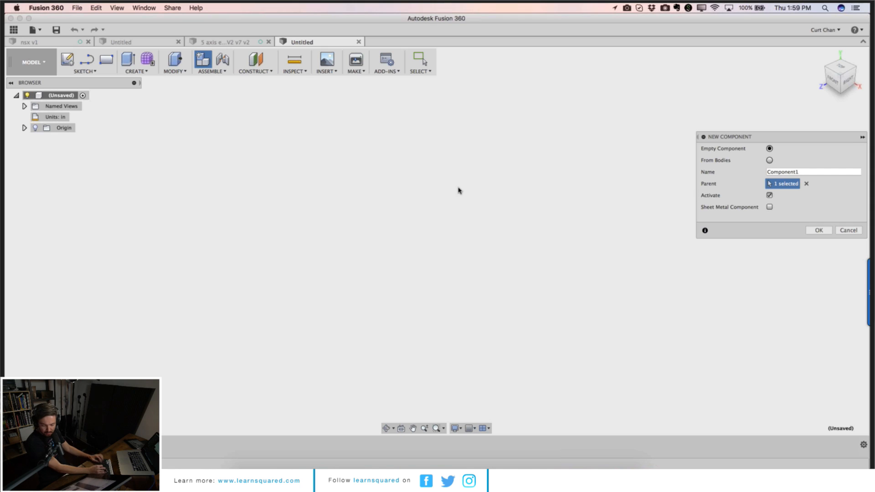
click(821, 231)
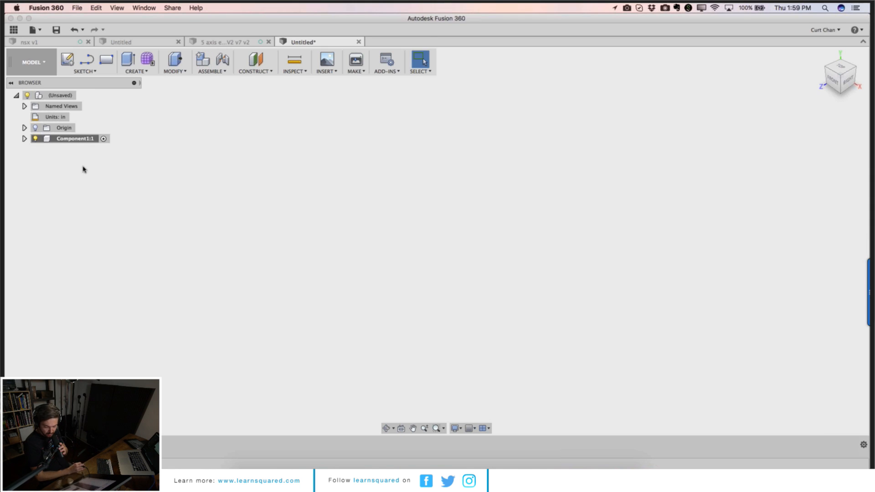
Step: Rename the new component as Body
click(84, 140)
double_click(85, 140)
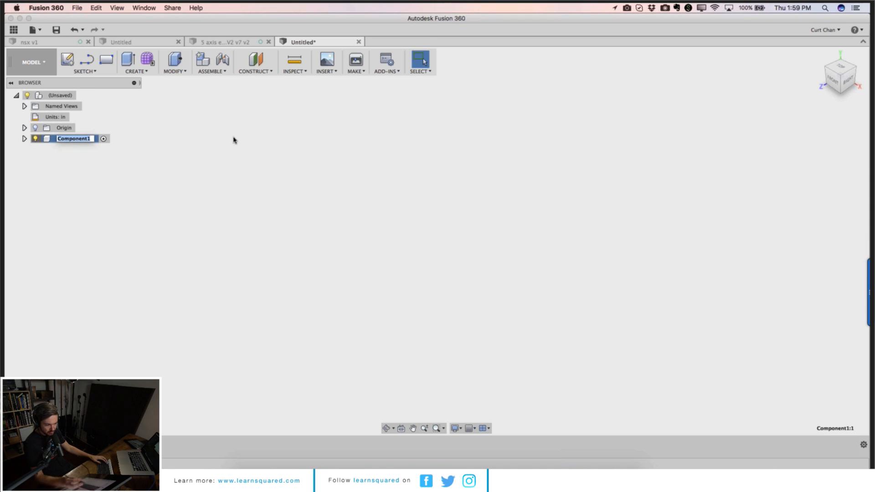
text(Bod)
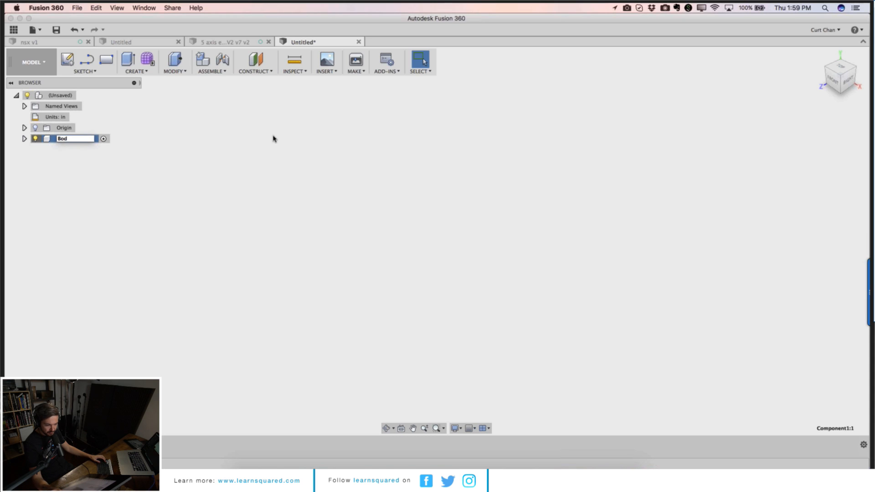
text(y)
key(Return)
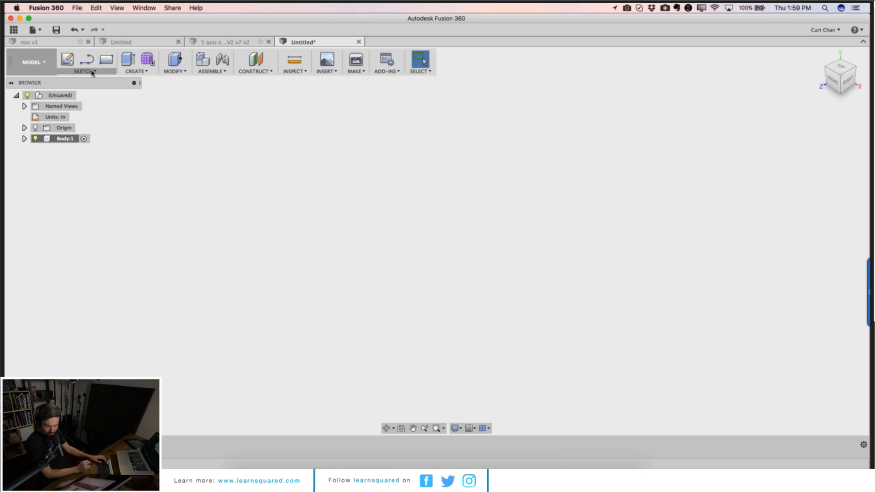
Step: Start a sketch on the horizontal ground plane and draw a rectangle about 3.1 in by 2.9 in
click(67, 60)
click(438, 263)
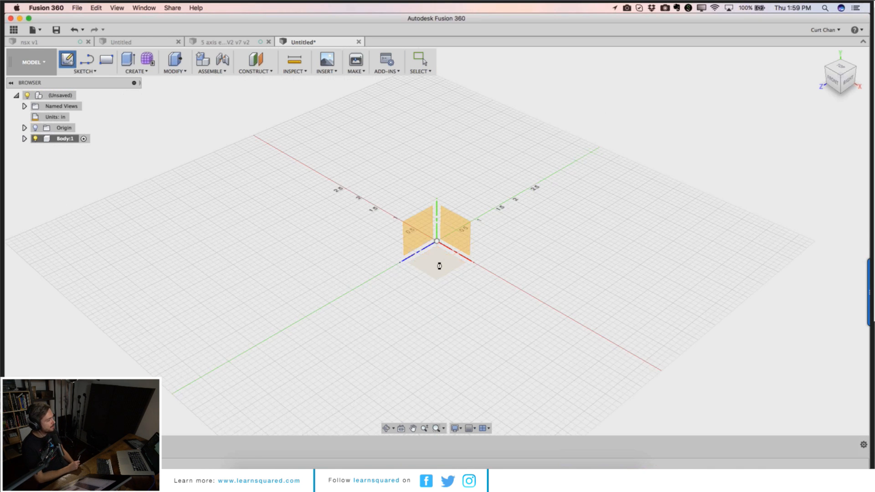
key(r)
click(411, 216)
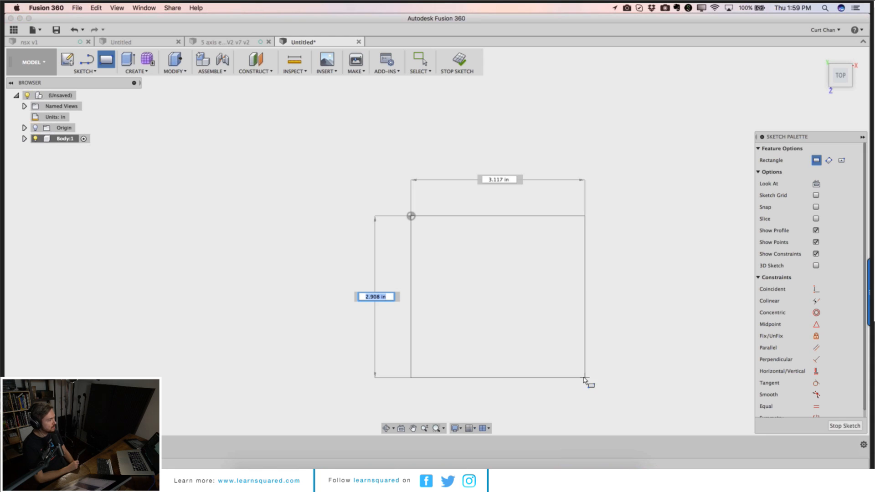
click(586, 377)
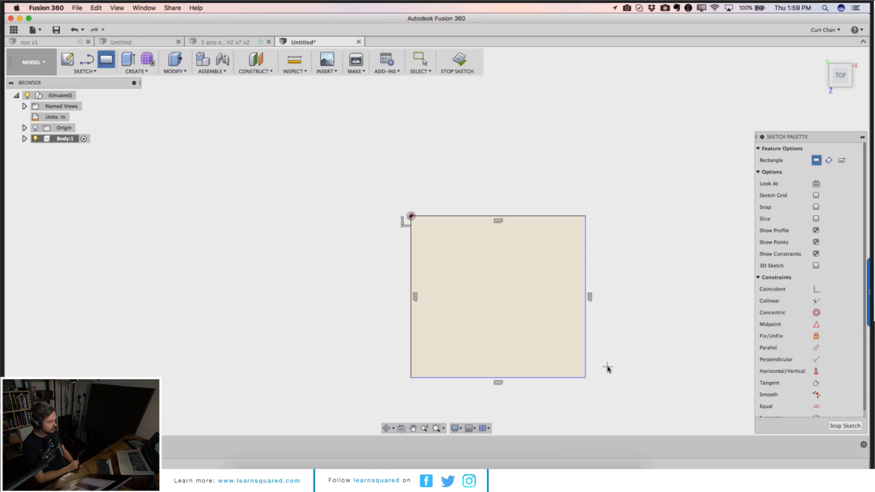
Step: Extrude the rectangle upward into a solid block
key(p)
key(e)
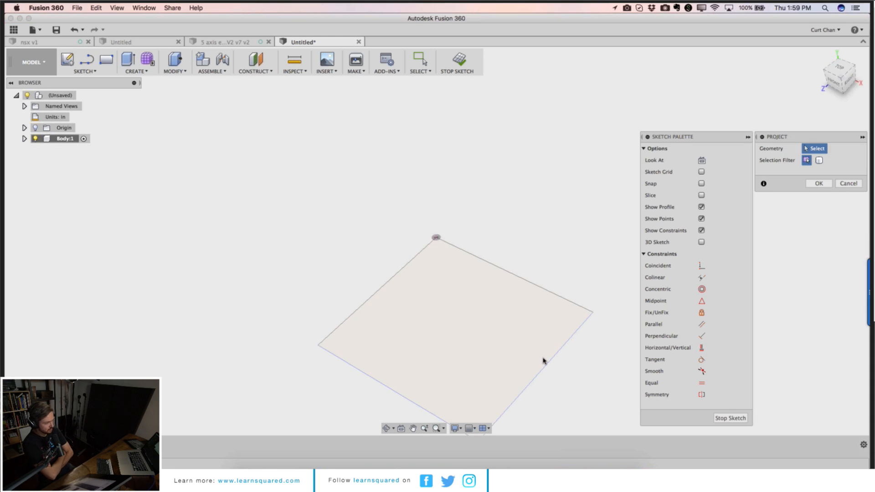
drag(441, 310, 441, 277)
click(818, 246)
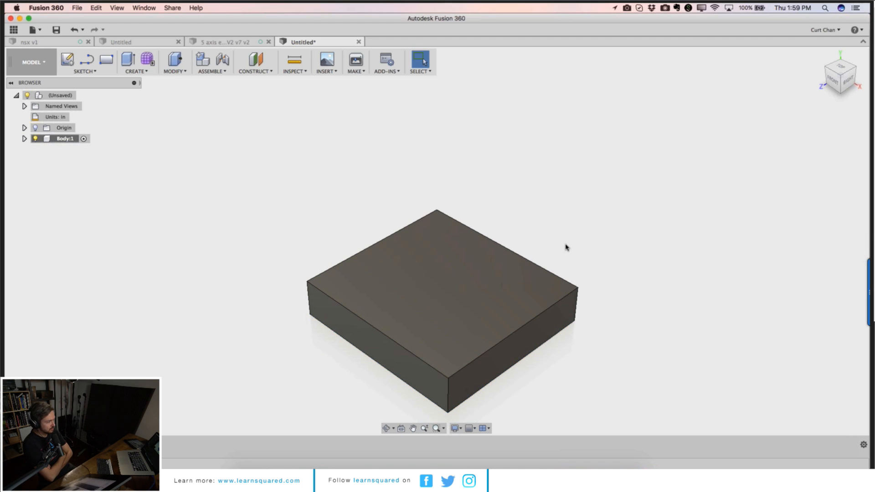
Step: Sketch on the block's top face and offset its outline inward by 0.163 in, then finish the sketch
key(s)
key(Escape)
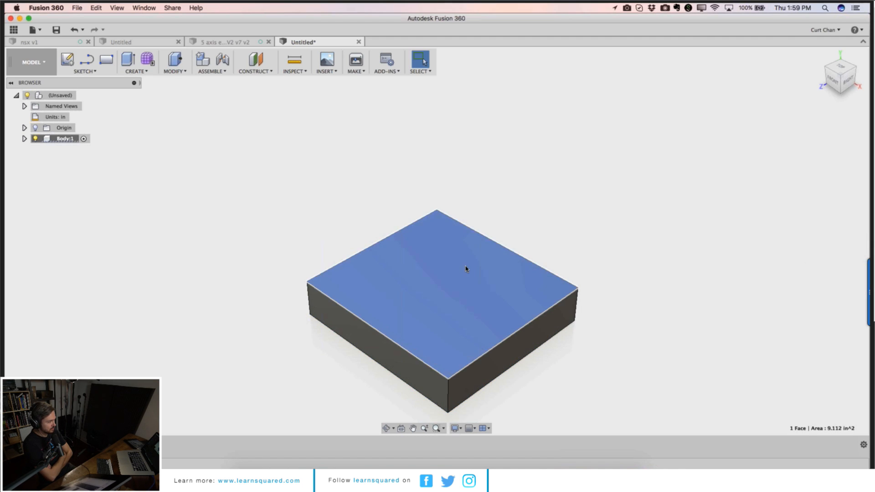
click(67, 60)
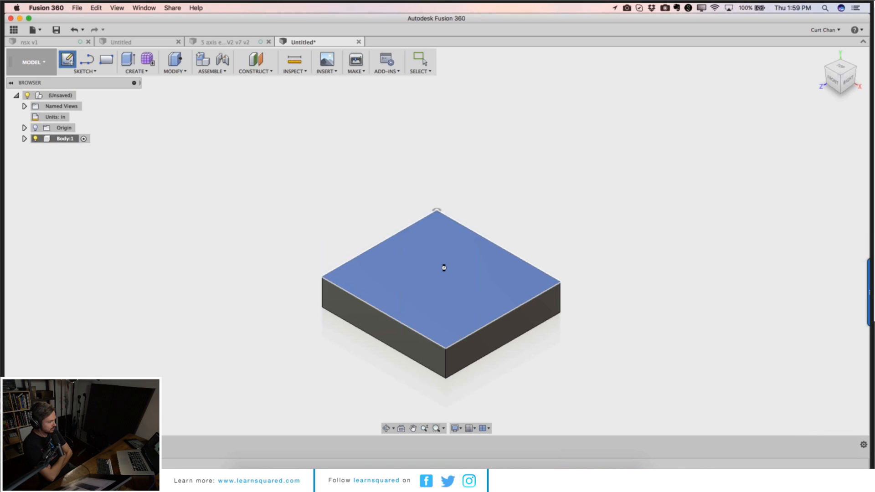
click(444, 266)
key(o)
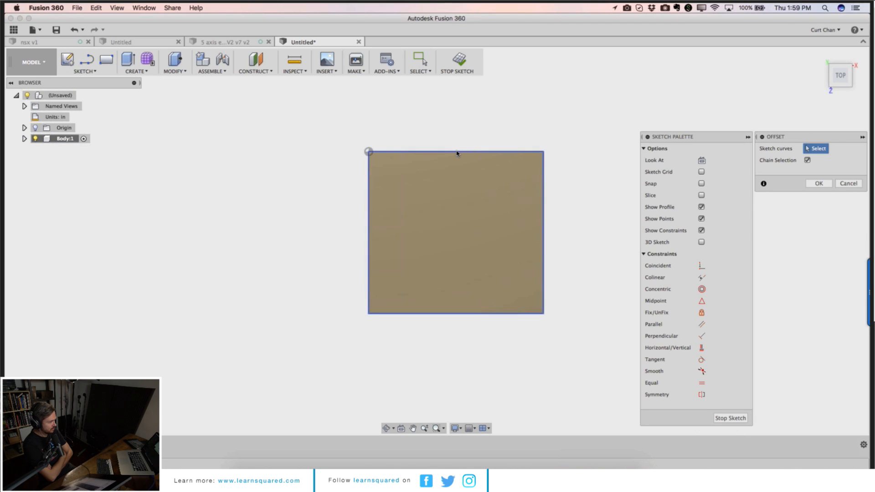
click(457, 152)
drag(458, 160, 459, 169)
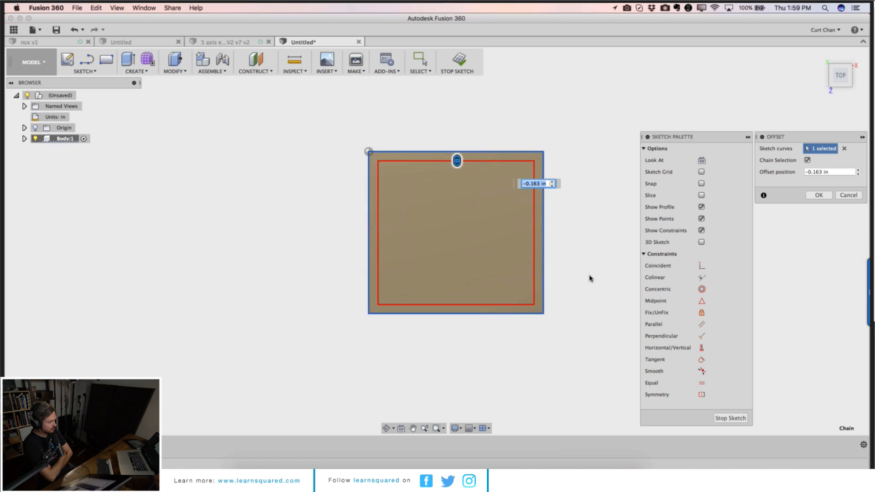
click(731, 418)
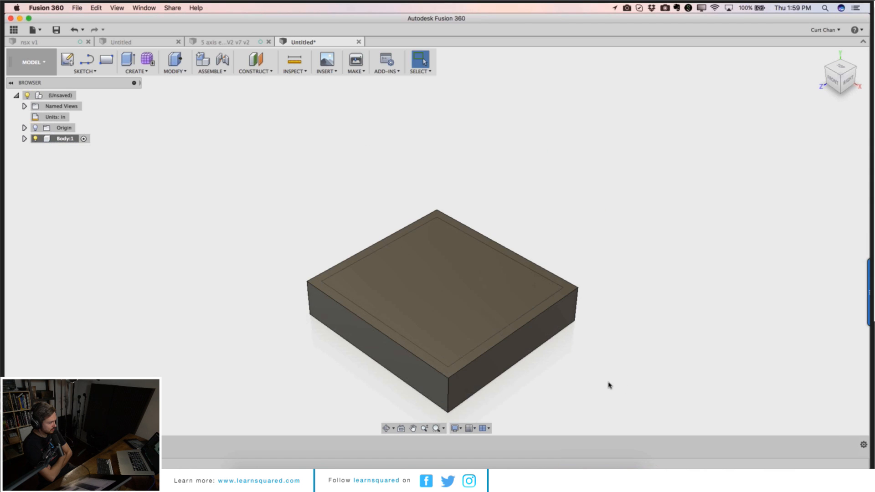
Step: Press-pull the inner offset profile downward to cut a pocket into the block's top
key(q)
click(444, 261)
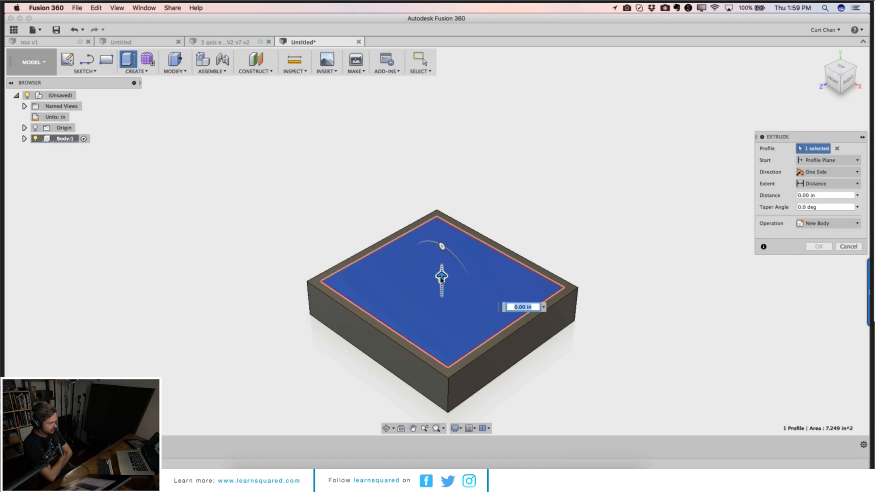
drag(442, 276, 443, 310)
click(819, 259)
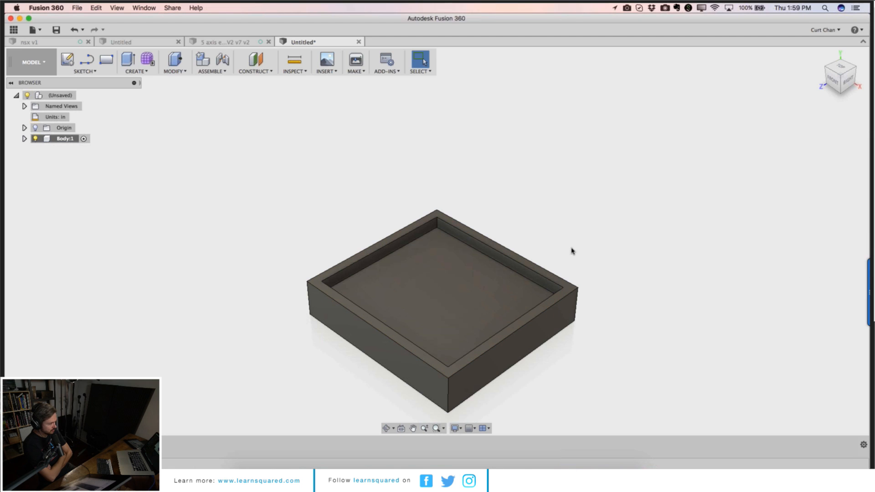
Step: Place a simple hole of 1.30 in diameter and 1.30 in depth at the centre of the pocket floor
key(h)
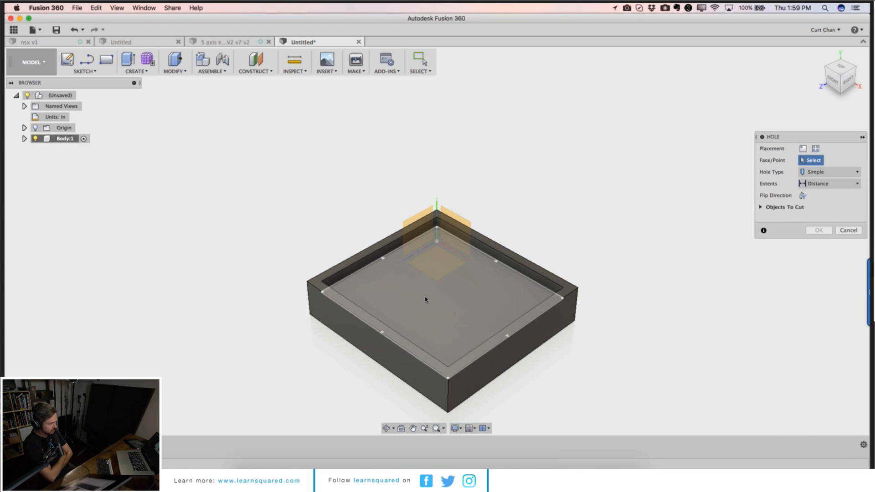
click(426, 295)
drag(427, 295, 446, 297)
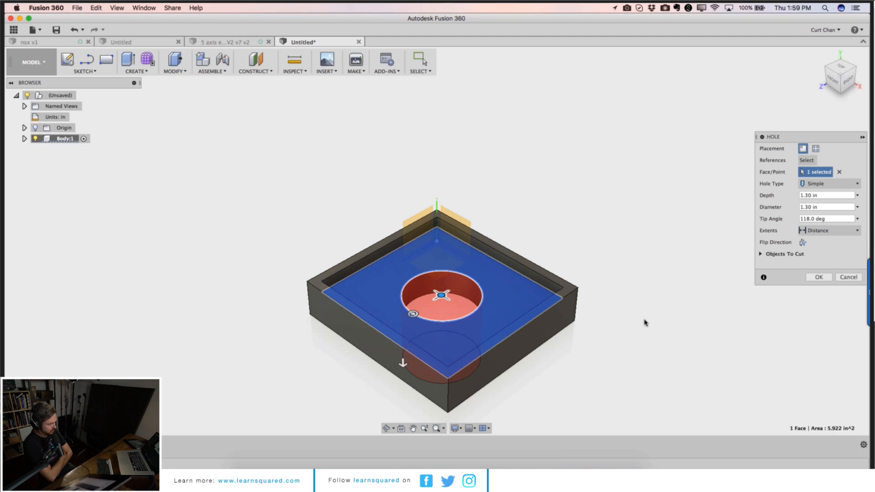
click(823, 278)
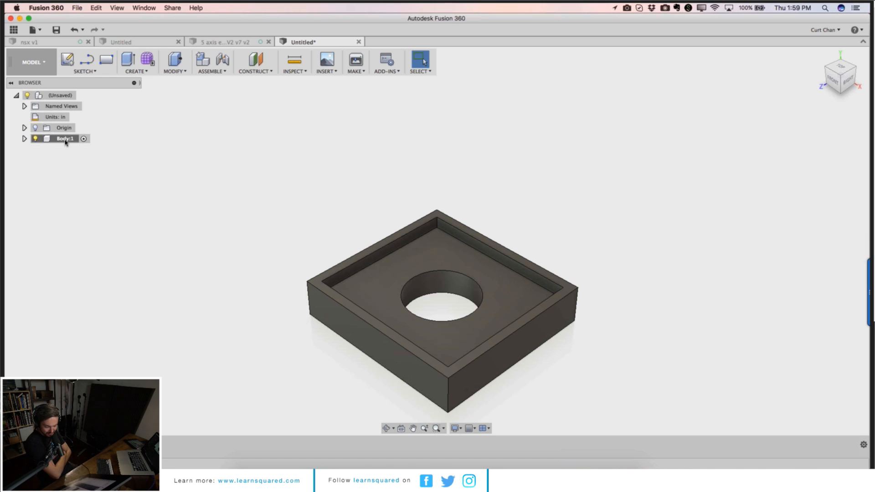
Step: Save the design as test in the Sandbox project's master folder
click(69, 98)
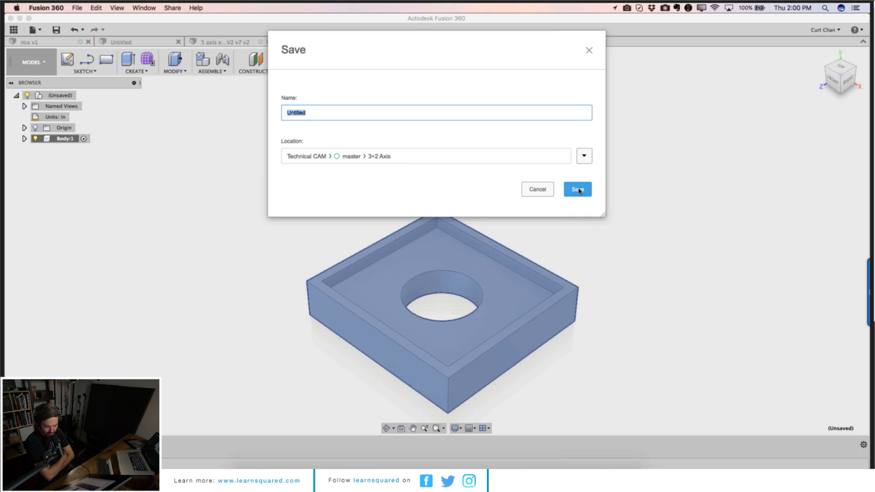
click(580, 161)
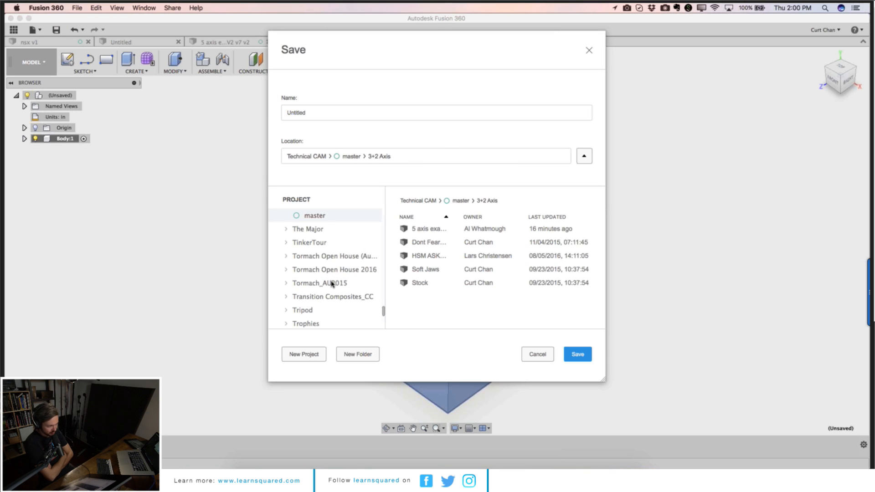
scroll(332, 283, down, 5)
scroll(330, 281, up, 4)
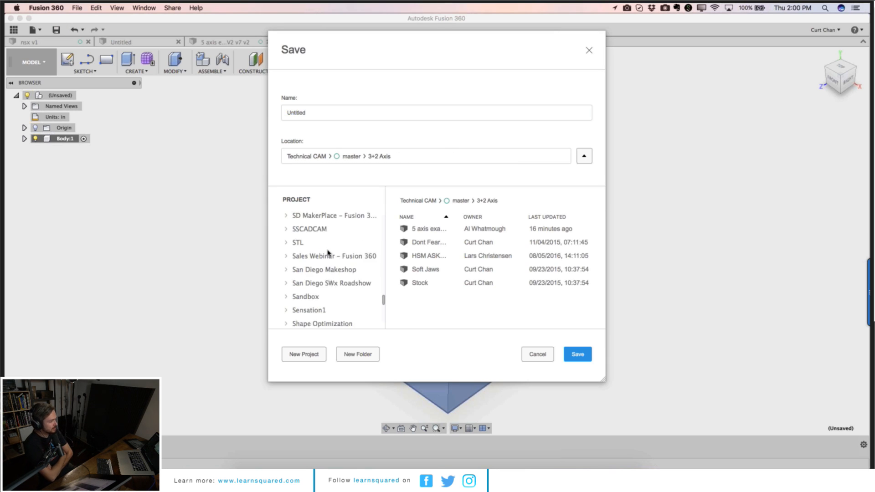
scroll(325, 269, up, 1)
scroll(326, 274, down, 3)
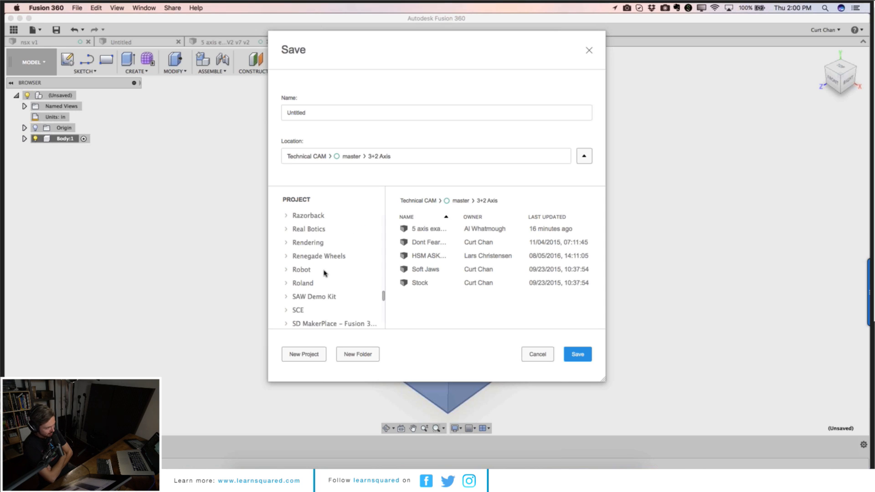
scroll(325, 276, down, 3)
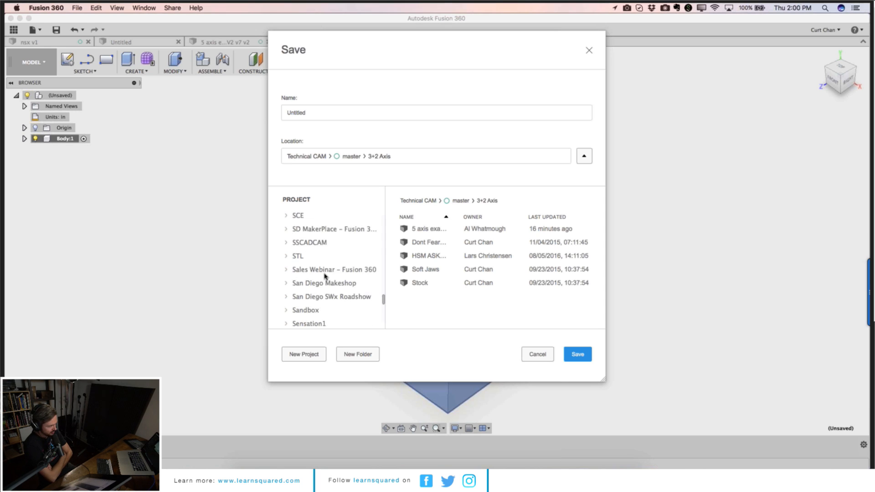
scroll(325, 279, down, 1)
click(329, 297)
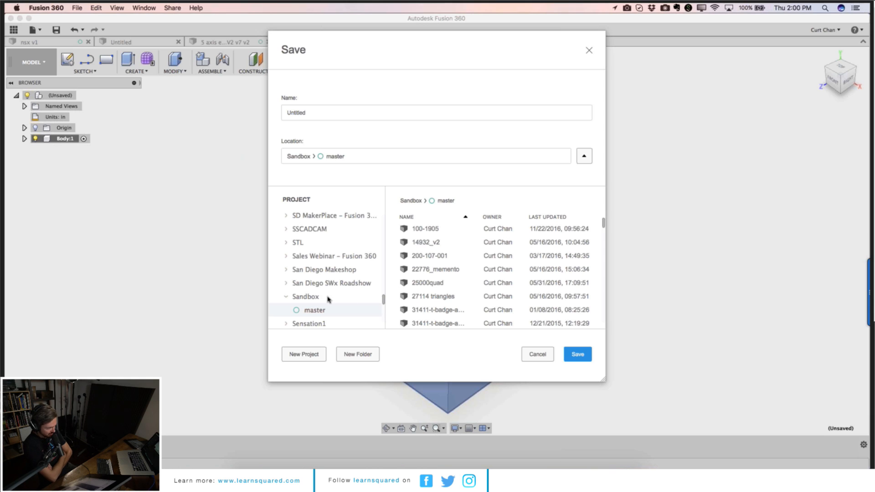
text(test)
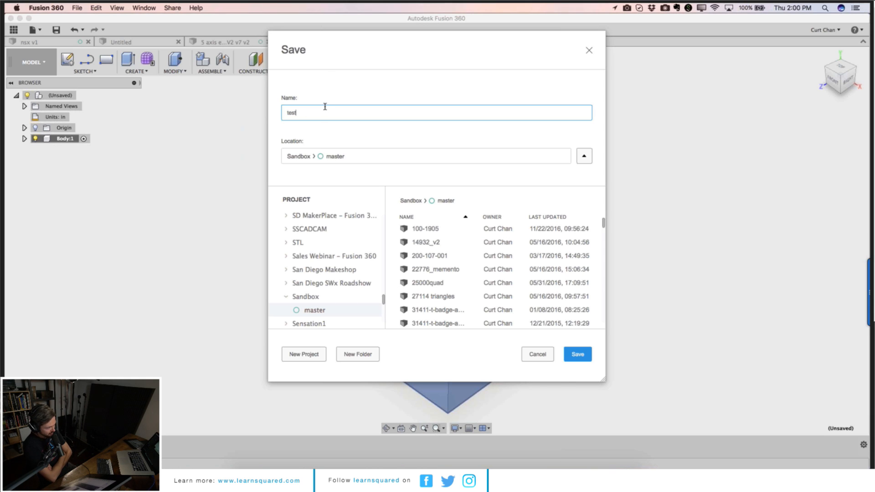
key(Return)
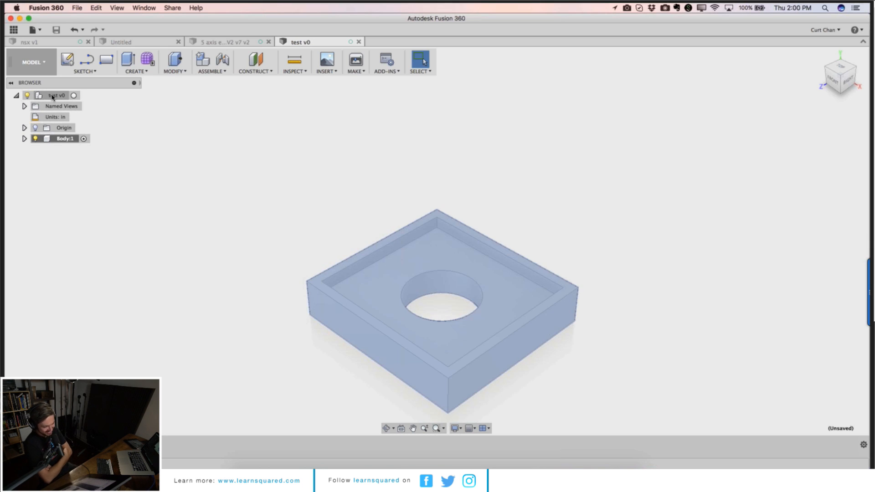
click(65, 138)
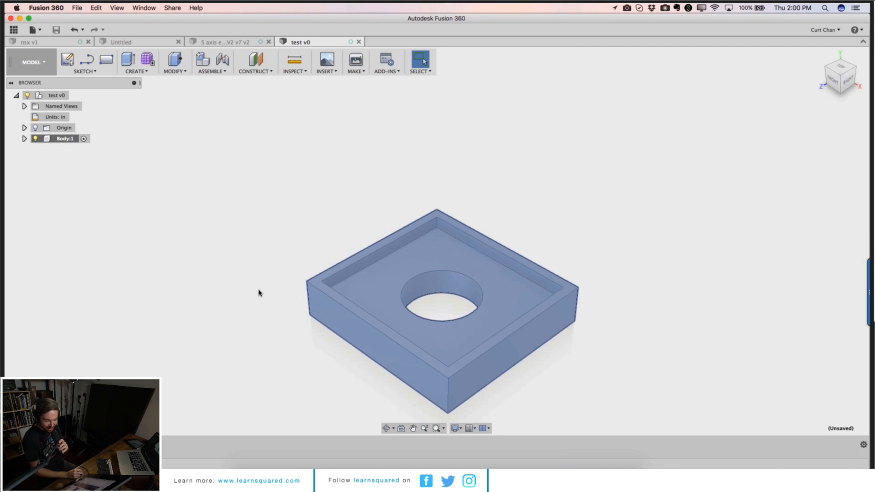
click(208, 256)
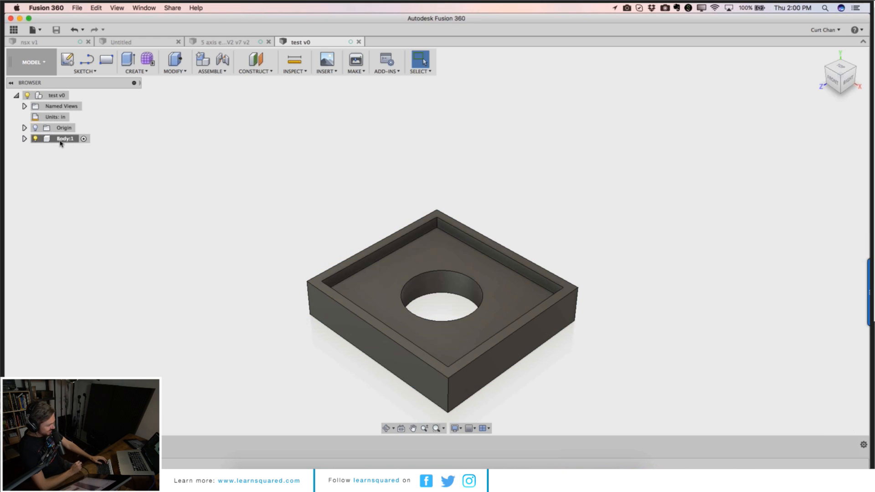
click(67, 96)
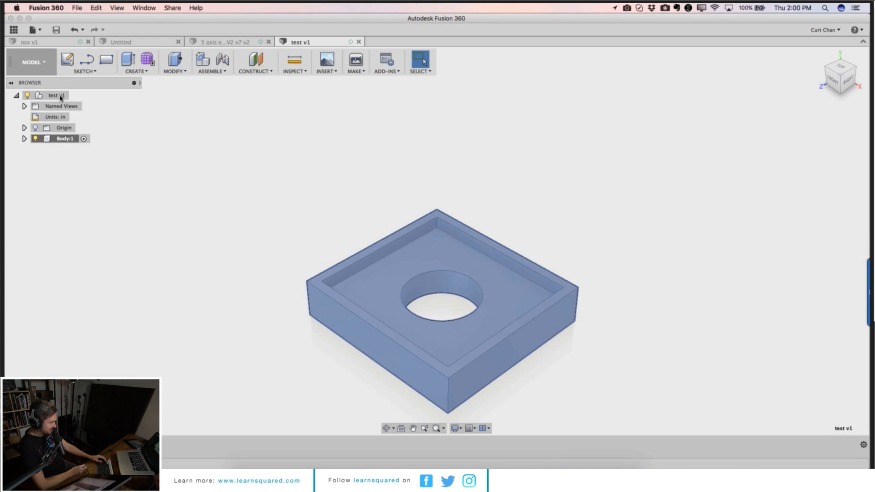
click(27, 97)
click(27, 97)
click(133, 129)
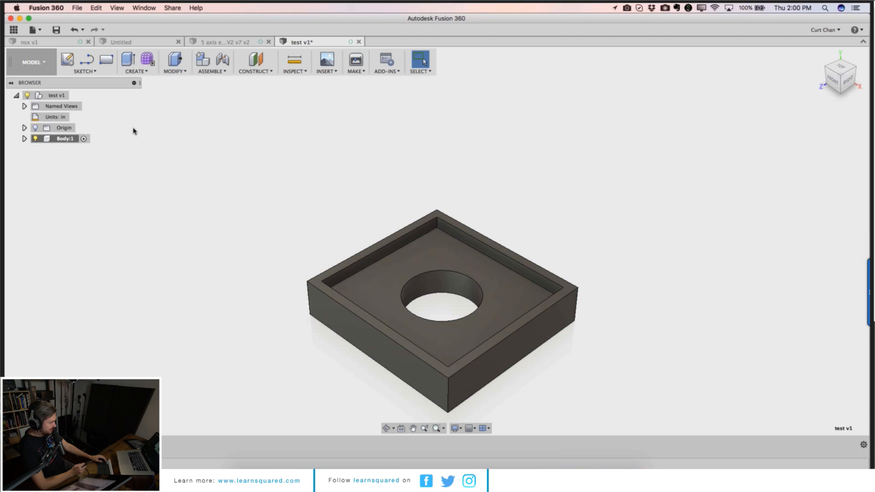
click(72, 139)
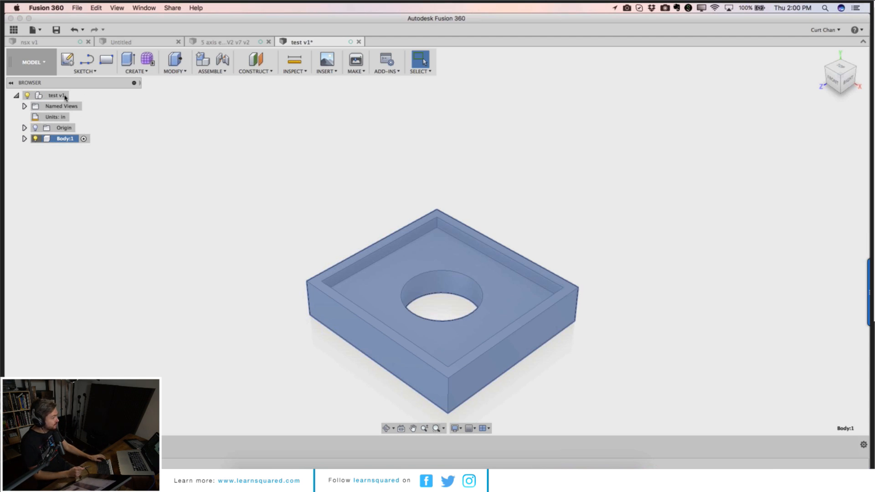
click(68, 108)
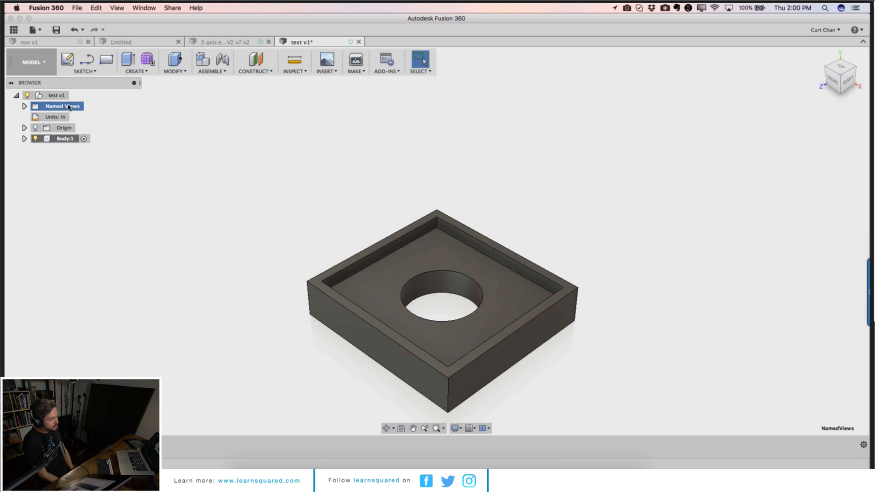
click(62, 97)
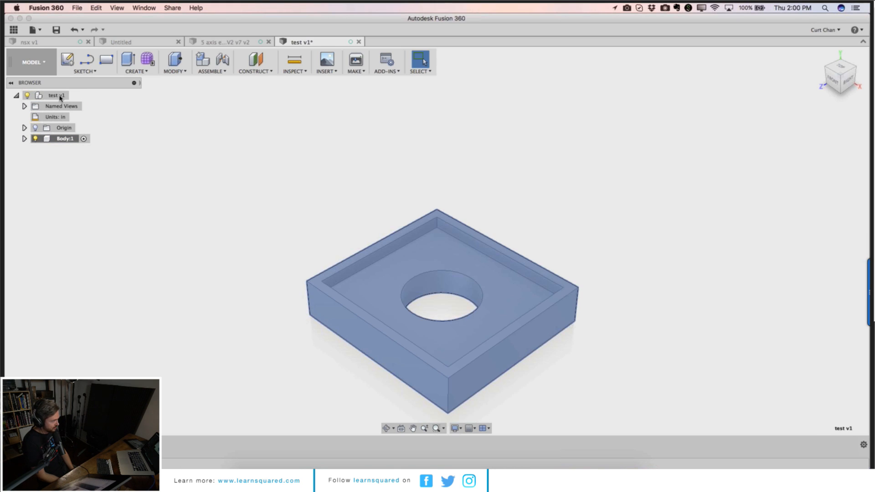
click(65, 97)
Step: Activate the design's root component and create a new empty component under it
right_click(38, 97)
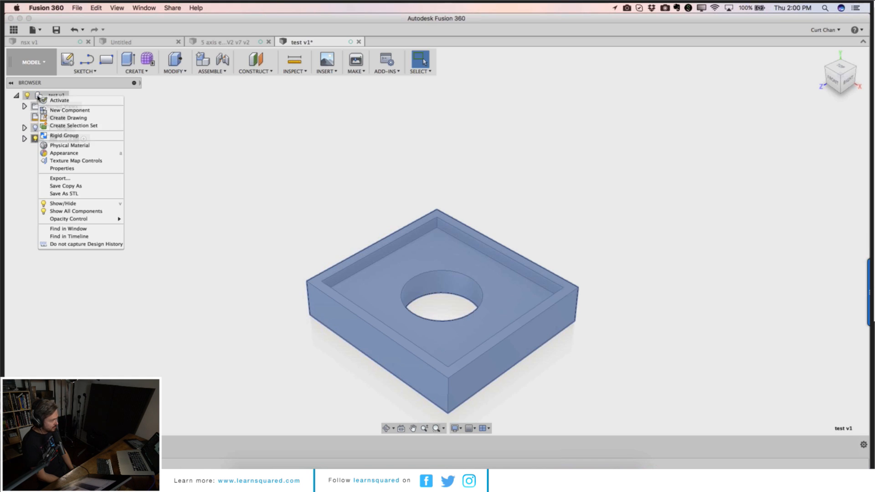
click(47, 102)
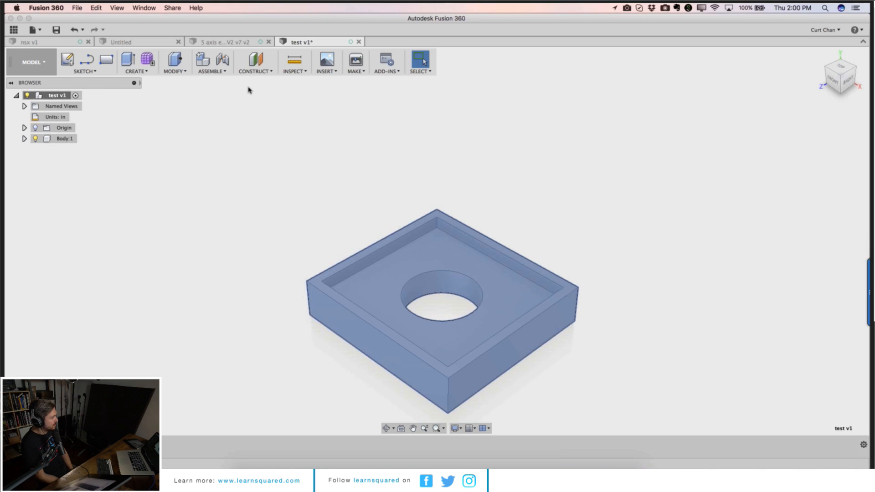
click(206, 63)
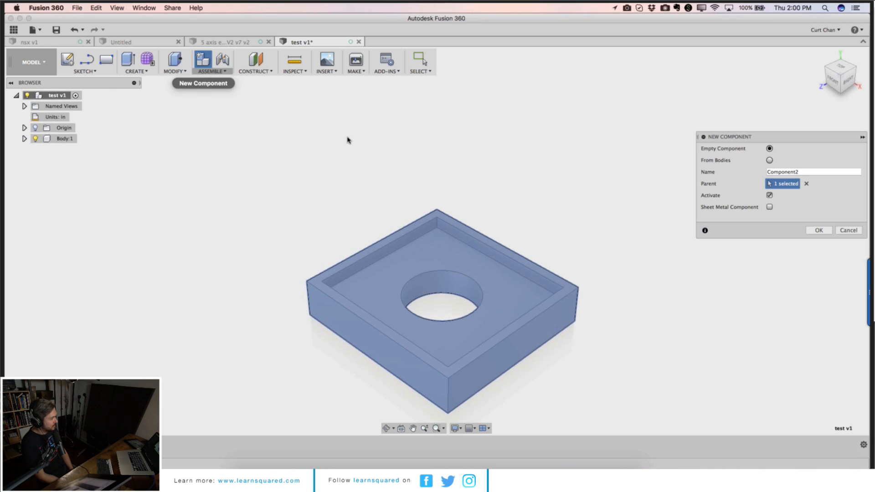
click(829, 230)
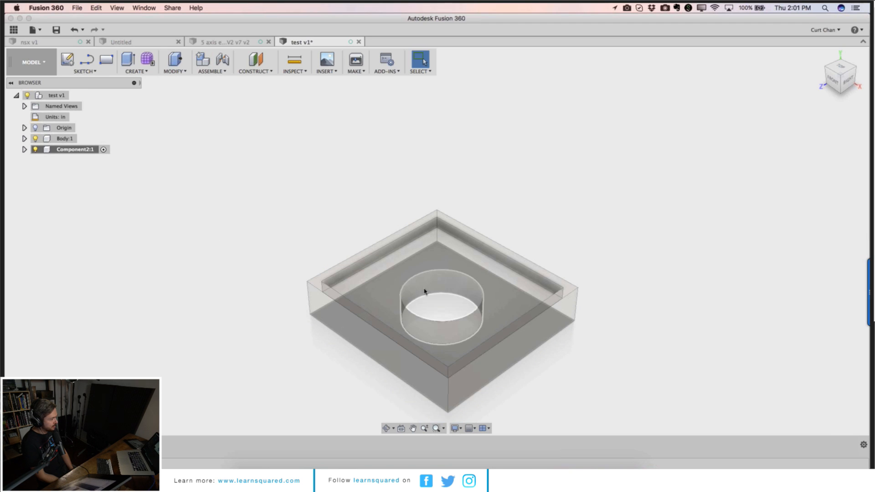
Step: Start a sketch on the ground plane and offset the hole's circular edge slightly inward
click(67, 59)
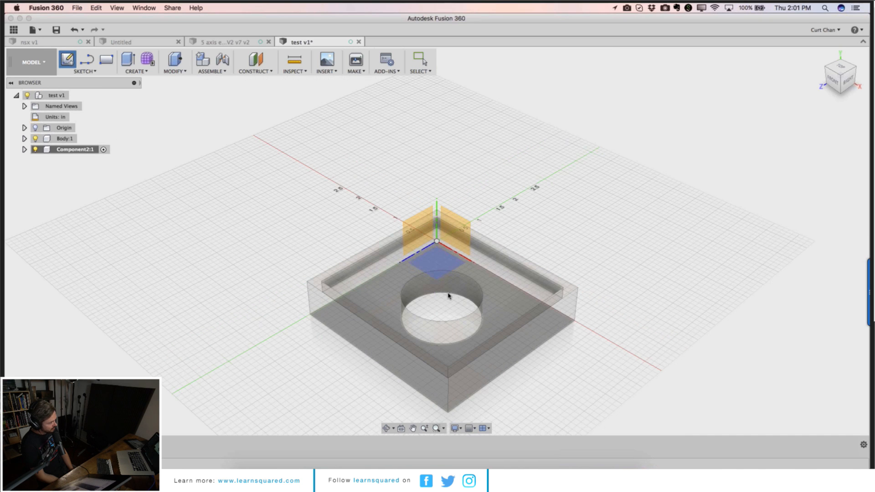
click(435, 261)
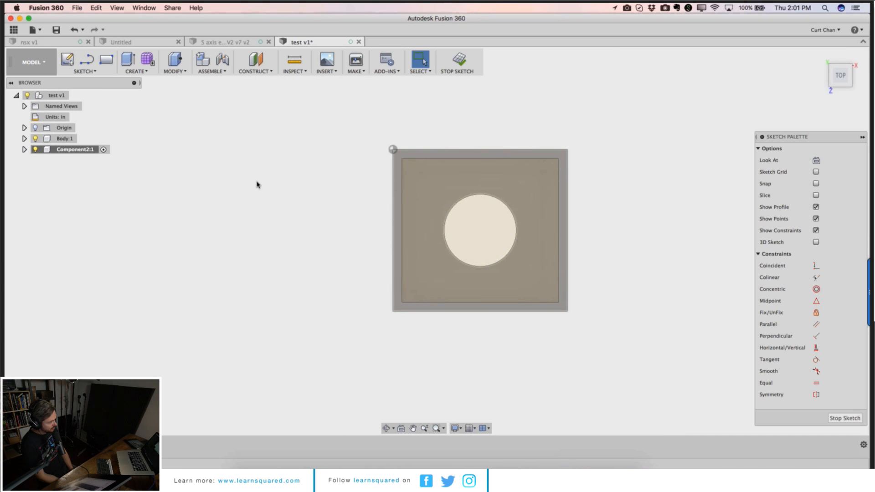
key(o)
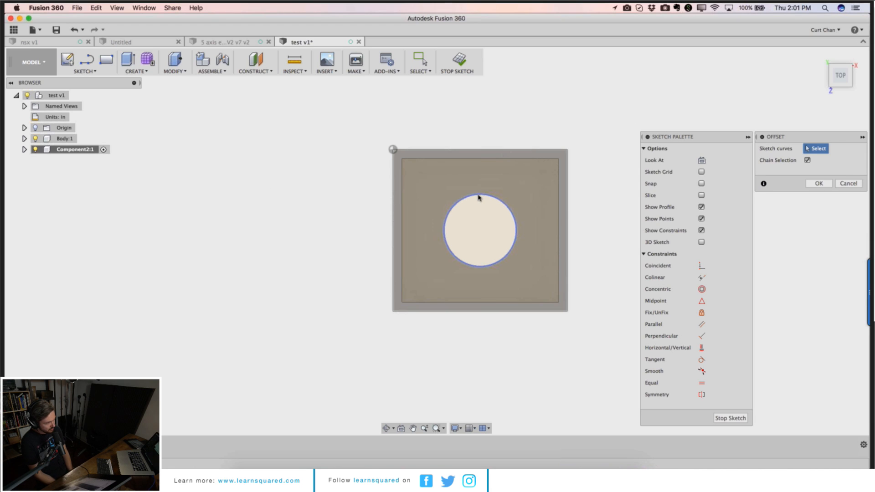
click(479, 195)
drag(479, 193, 478, 197)
click(820, 195)
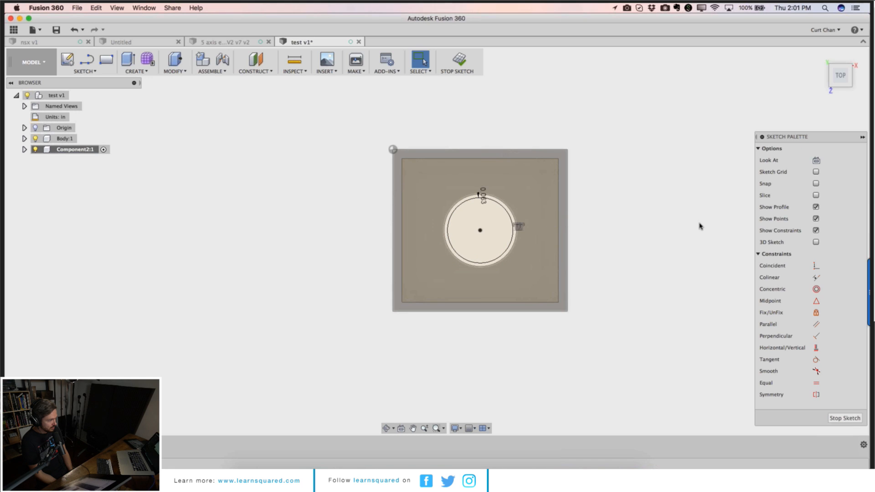
Step: Press Pull the offset circle profile upward about 1.84 in as a new body
right_click(683, 280)
click(716, 248)
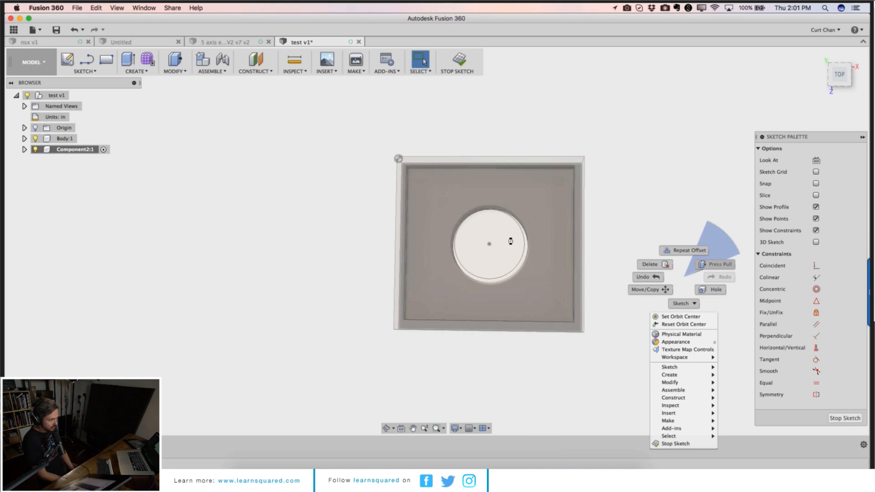
click(432, 305)
drag(442, 286, 442, 190)
click(819, 246)
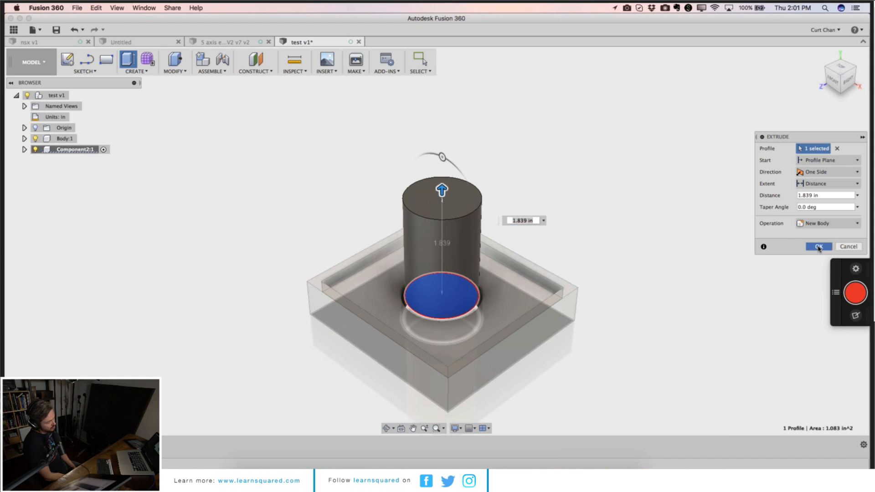
Step: Rename the new component to shaft
double_click(85, 149)
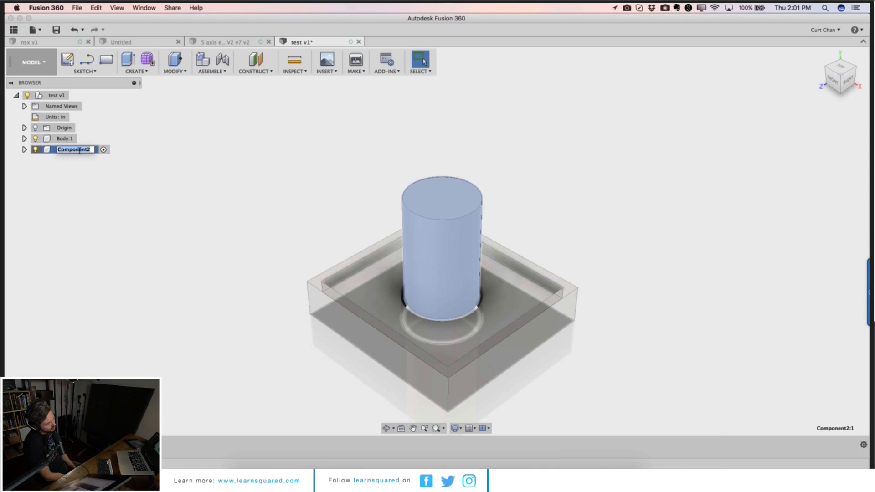
text(shaft)
key(Return)
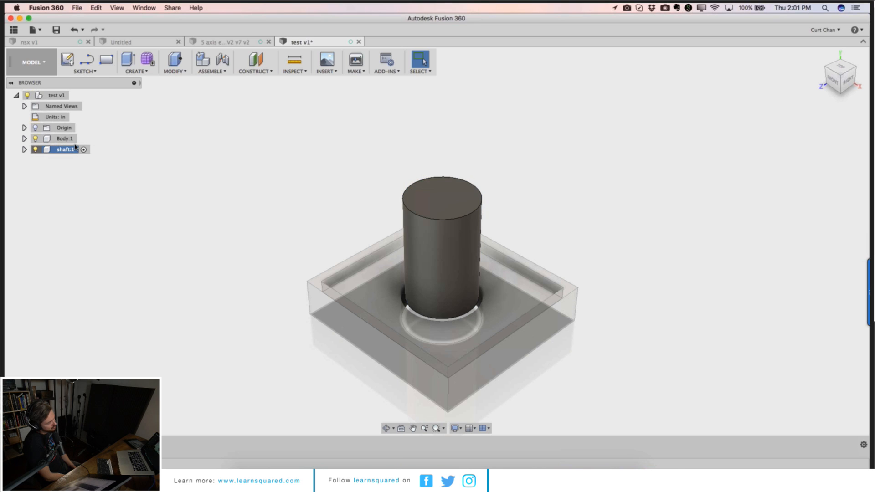
Step: Activate the top-level test v1 component and drag the shaft component upward out of the hole
click(65, 138)
click(65, 149)
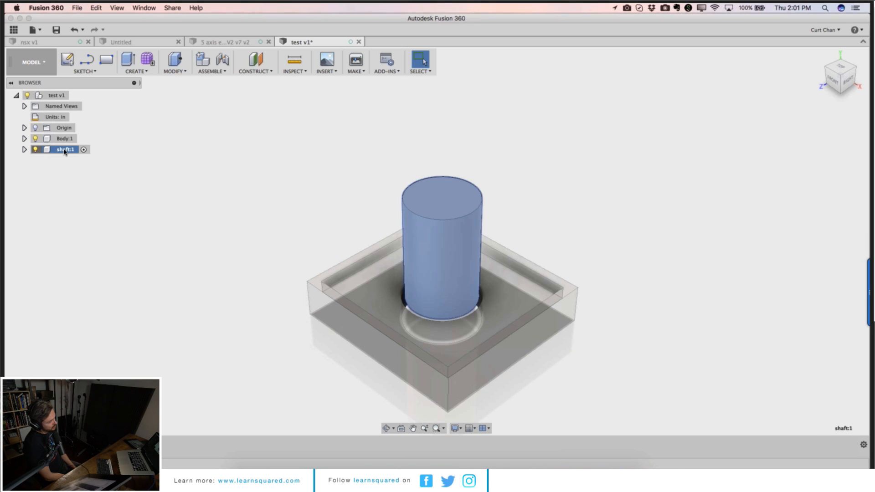
click(57, 96)
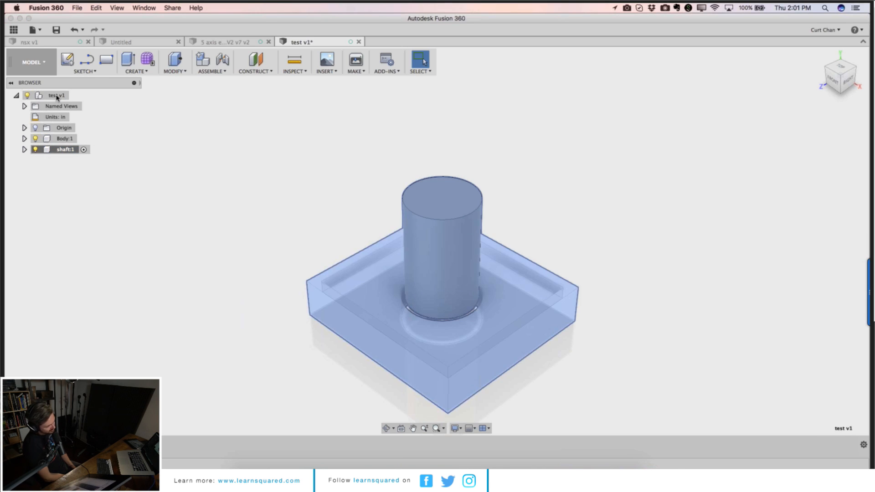
click(231, 152)
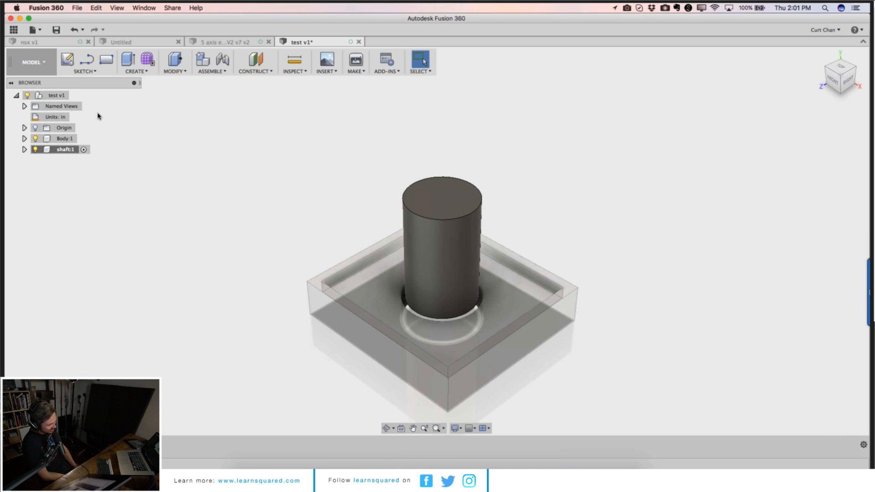
right_click(42, 97)
click(52, 101)
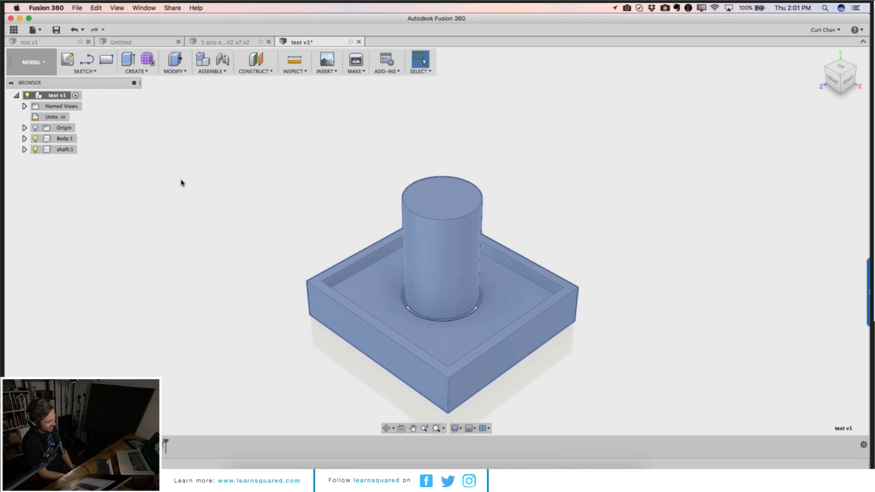
click(181, 183)
drag(446, 270, 449, 184)
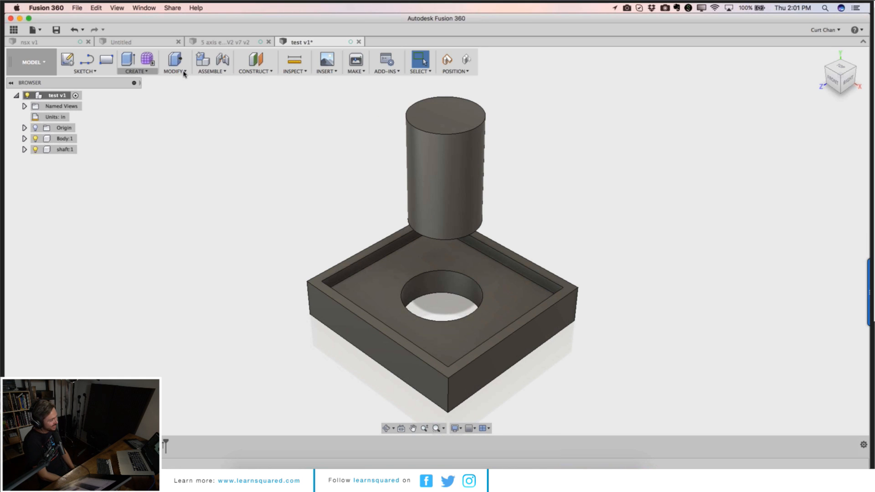
Step: Start a joint linking the shaft's bottom face centre to the centre of the hole's top edge
click(223, 64)
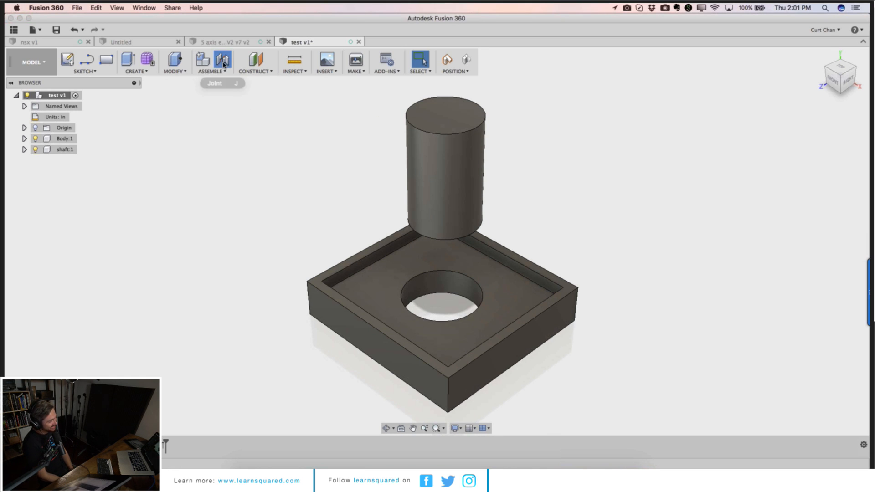
click(401, 246)
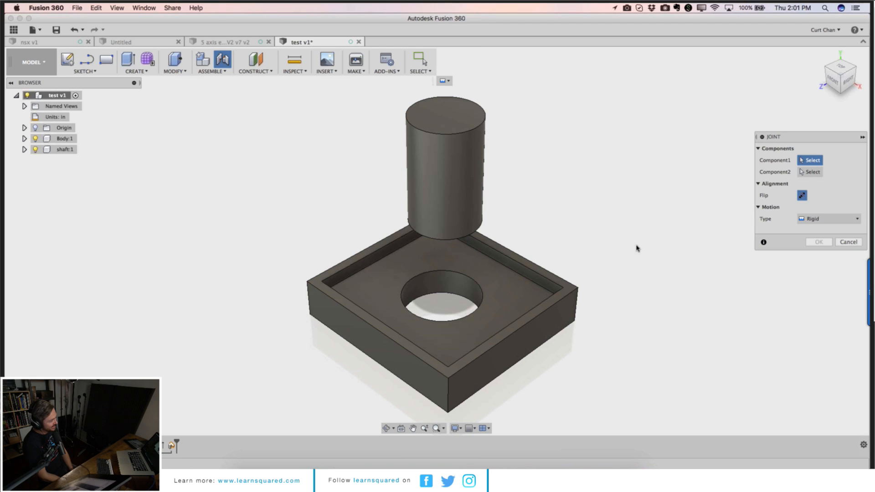
click(472, 181)
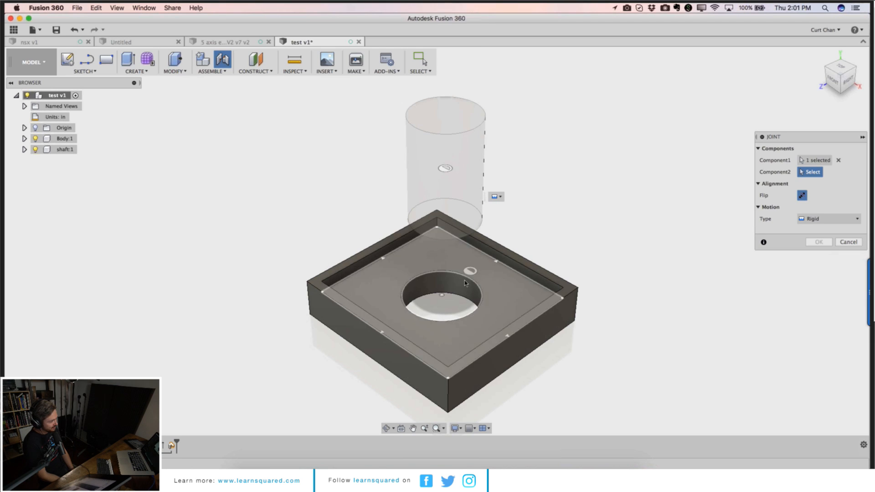
click(463, 285)
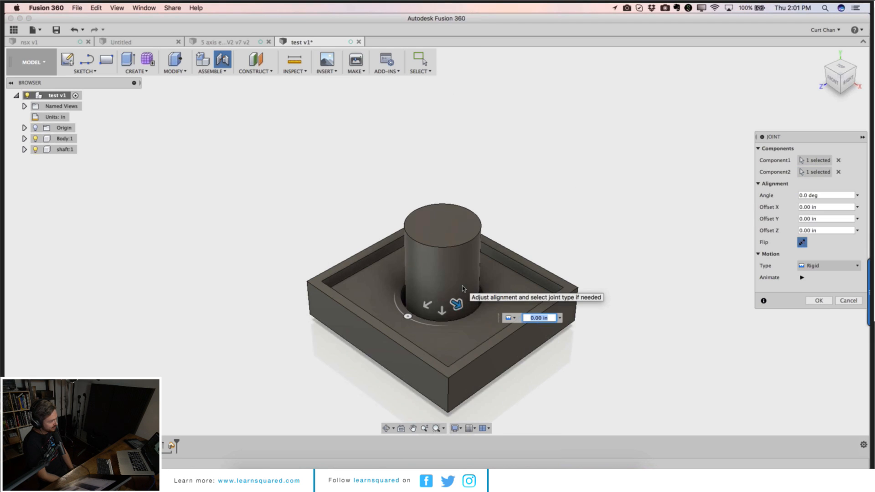
Step: Set the joint's motion type to Cylindrical, drag the shaft along its axis, and confirm the joint
click(815, 270)
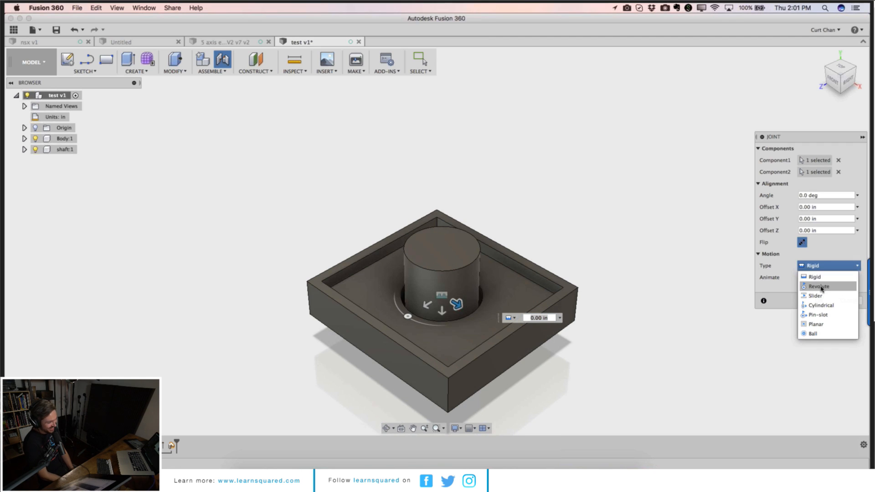
click(820, 287)
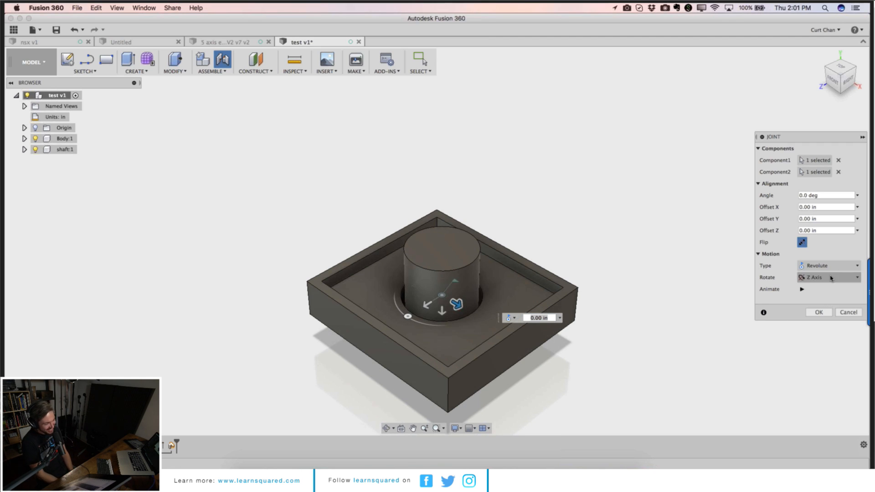
click(832, 269)
click(826, 306)
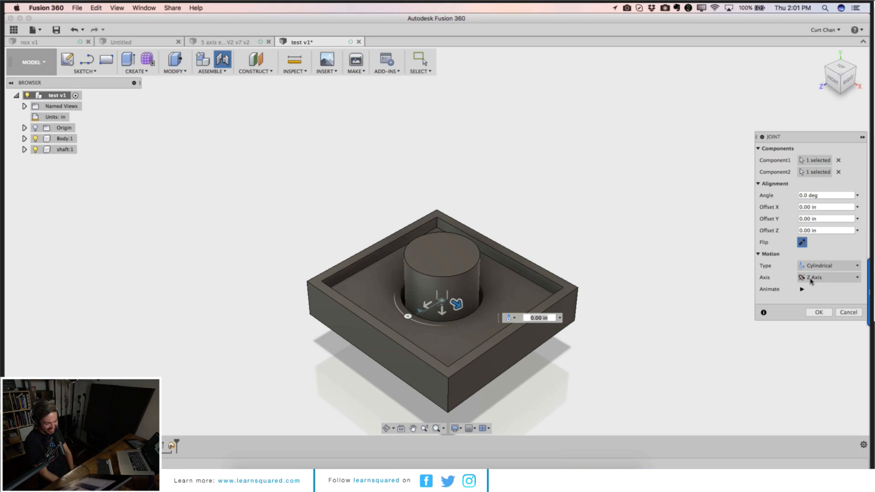
click(821, 266)
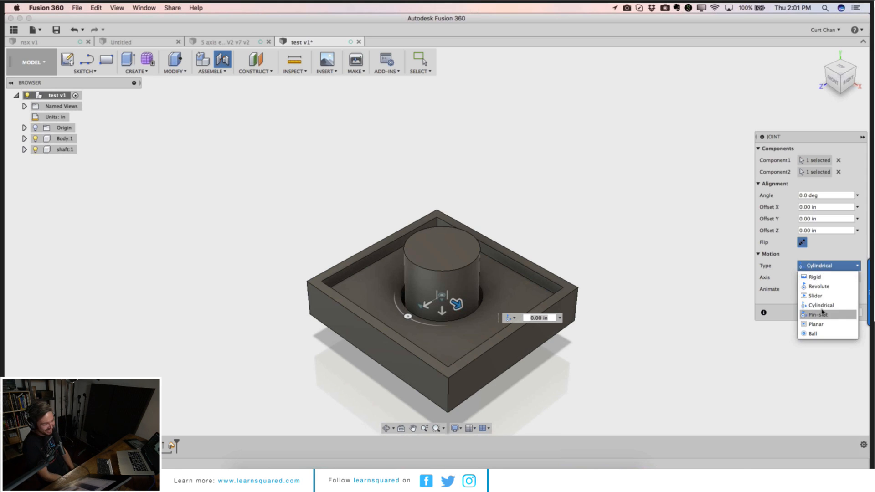
click(821, 305)
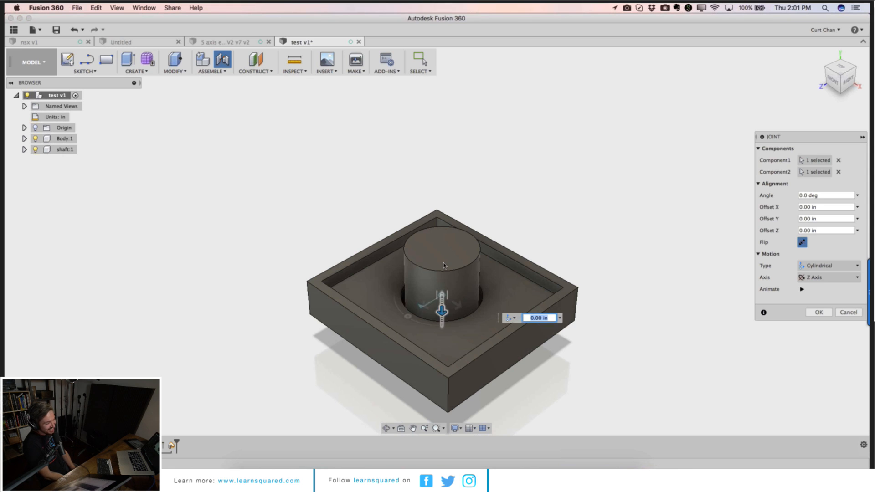
drag(443, 311, 445, 177)
click(819, 312)
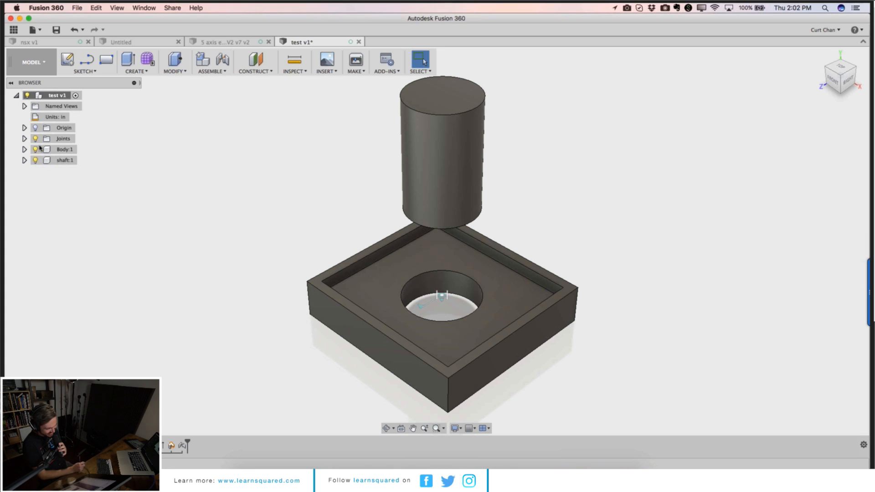
Step: Activate the shaft component
click(56, 152)
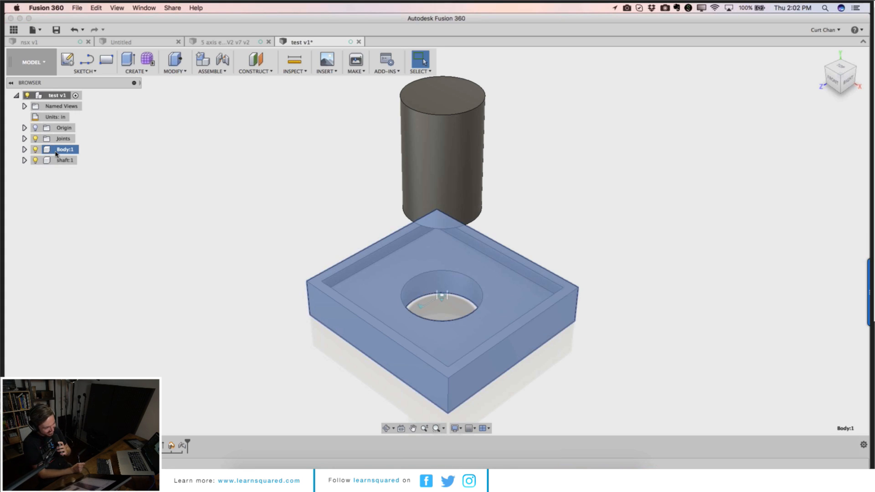
click(58, 161)
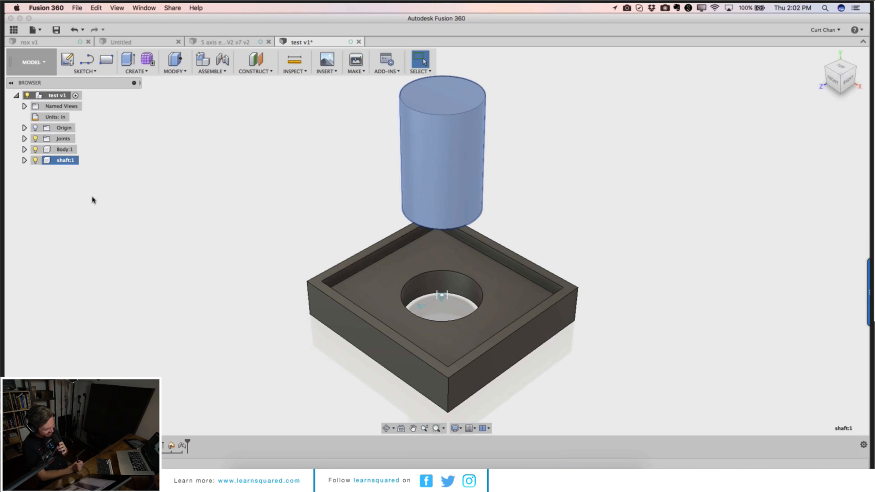
click(240, 223)
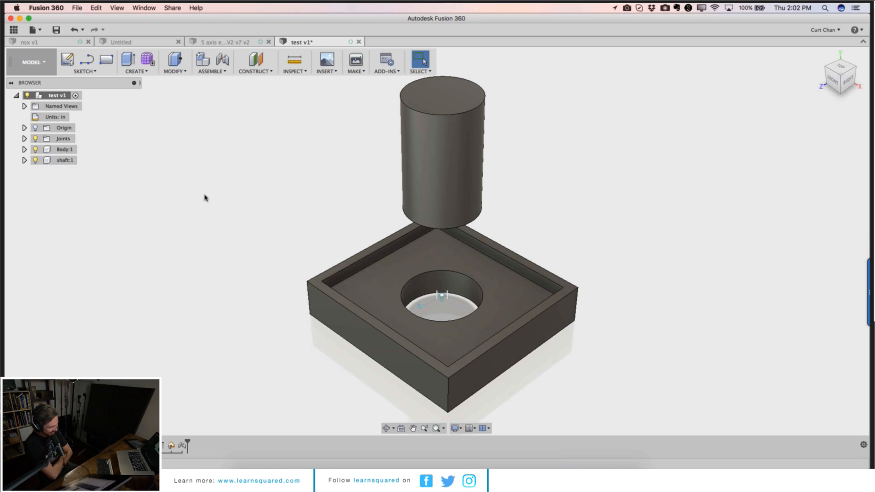
click(60, 149)
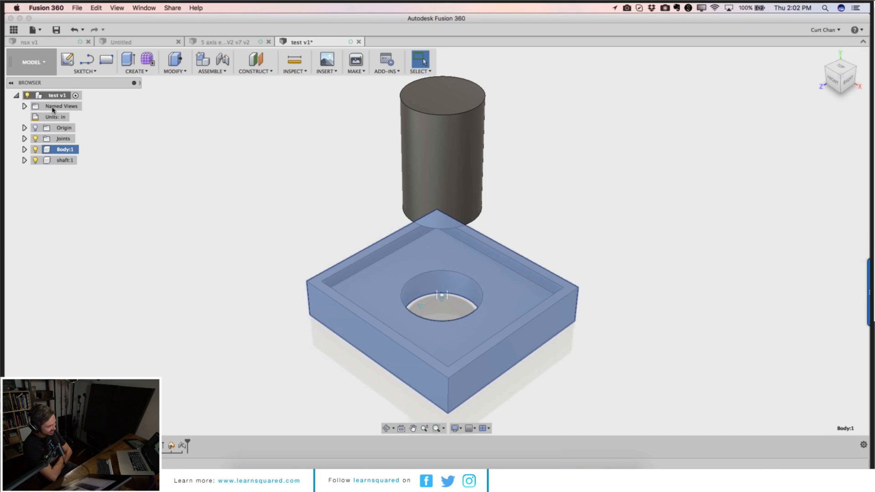
click(52, 95)
click(108, 110)
click(62, 151)
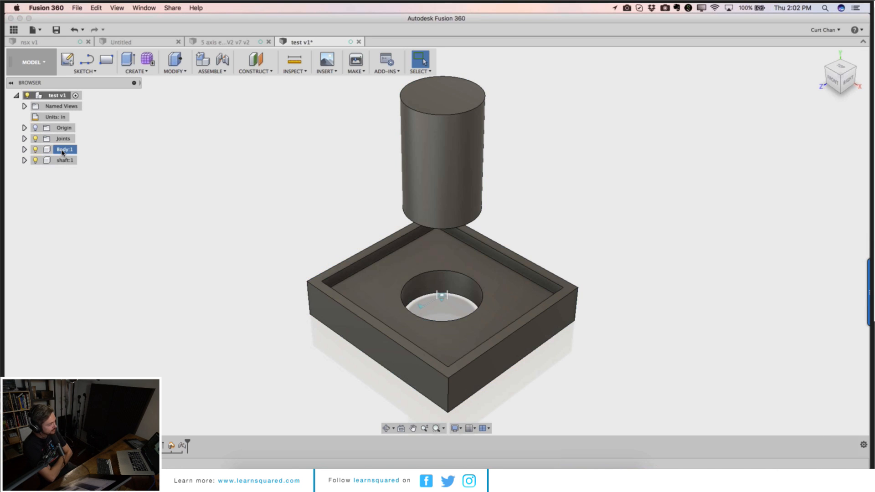
click(64, 160)
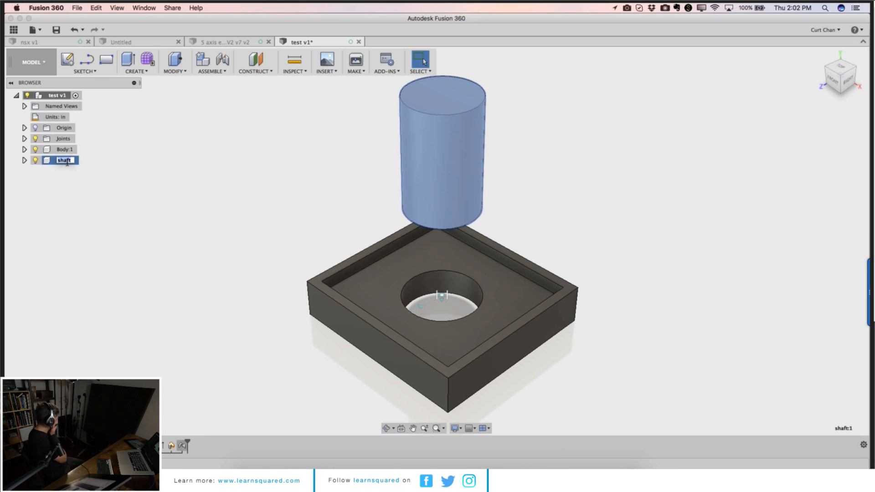
click(83, 161)
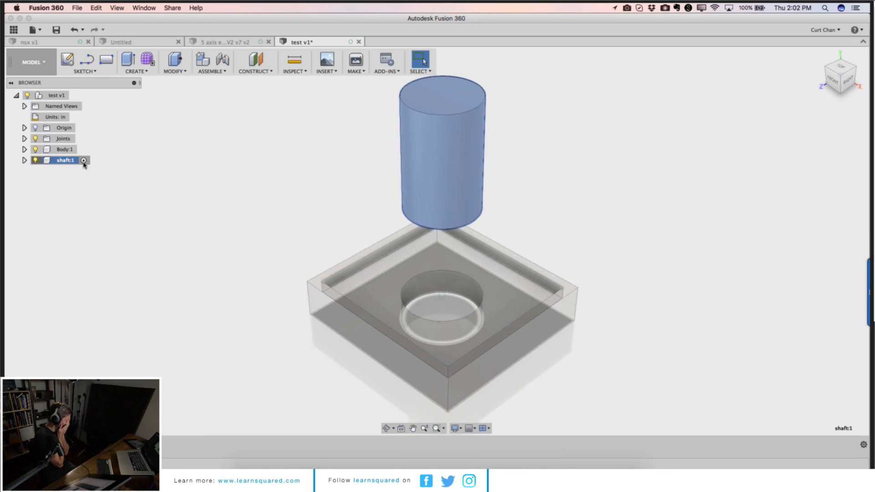
Step: Open the shaft's sketch from the timeline for editing
click(75, 445)
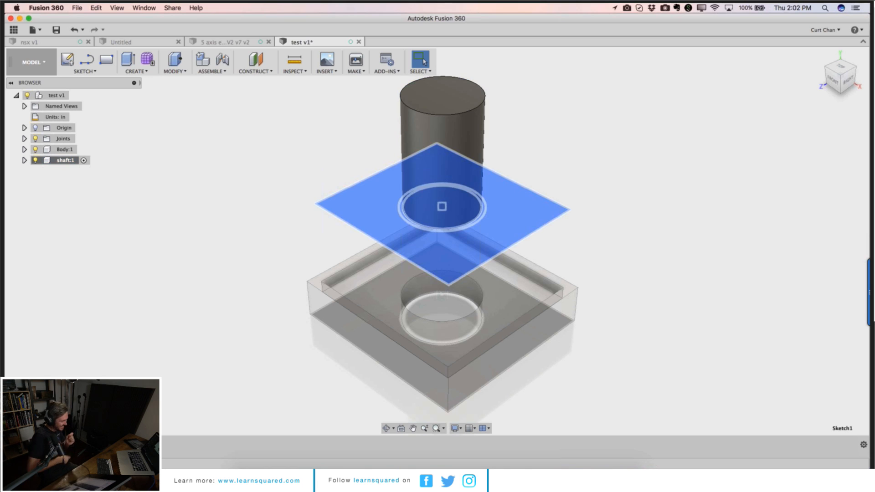
click(87, 445)
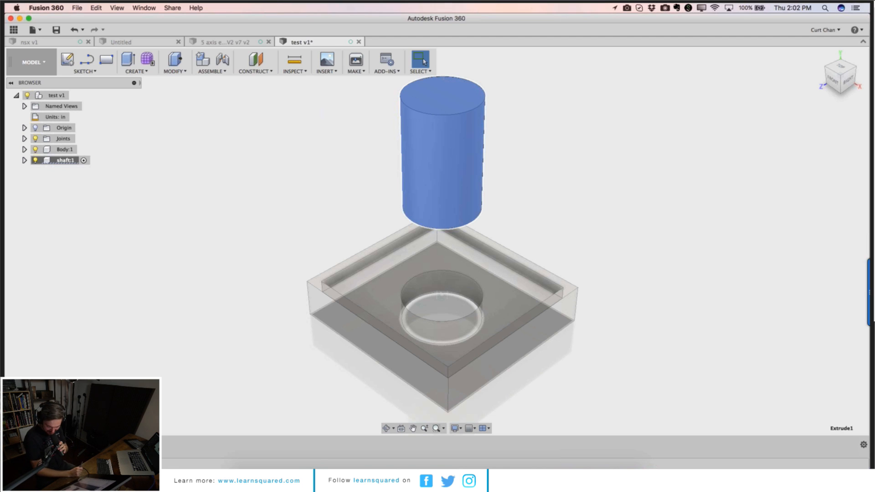
click(76, 444)
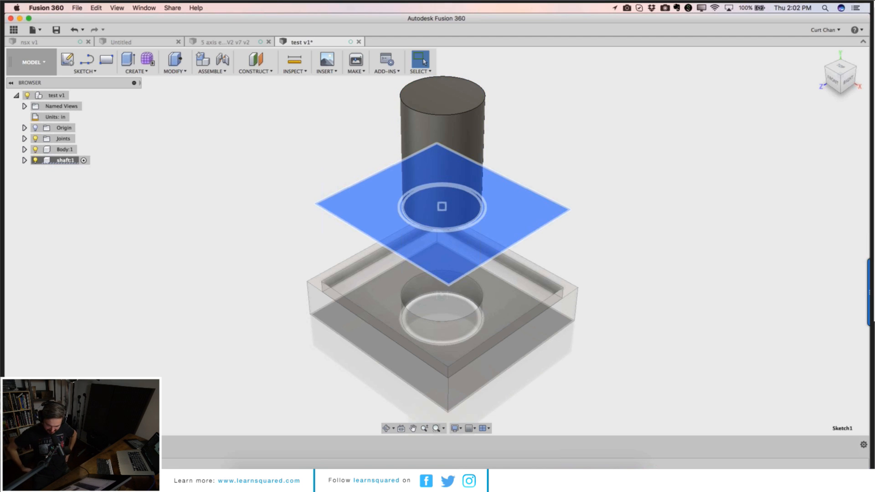
double_click(75, 445)
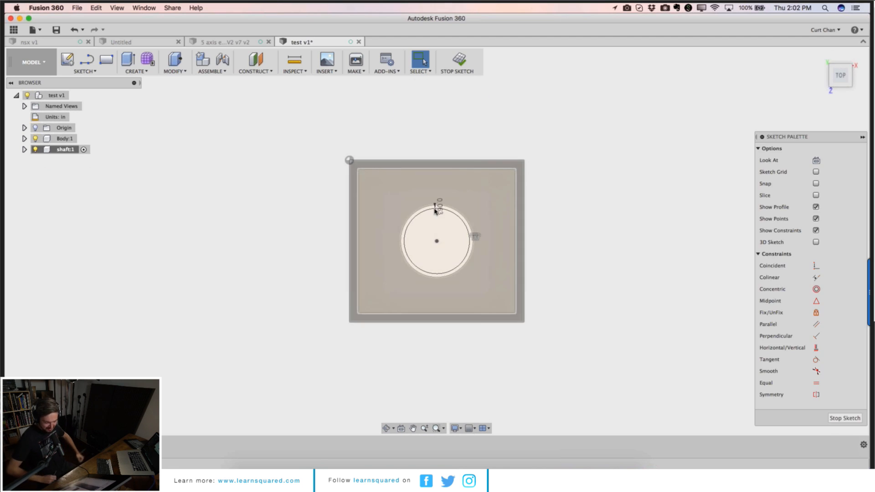
Step: Edit the shaft sketch's circle dimension to 1.289 in and finish the sketch
double_click(441, 208)
click(289, 270)
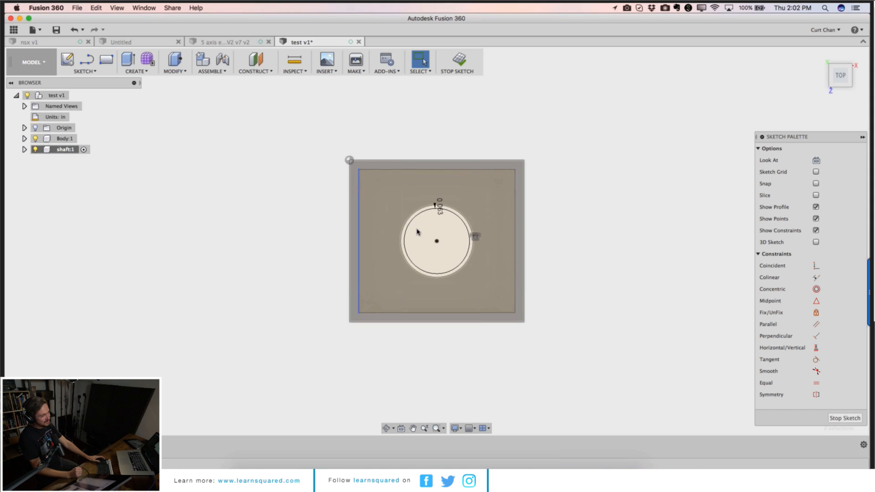
click(440, 209)
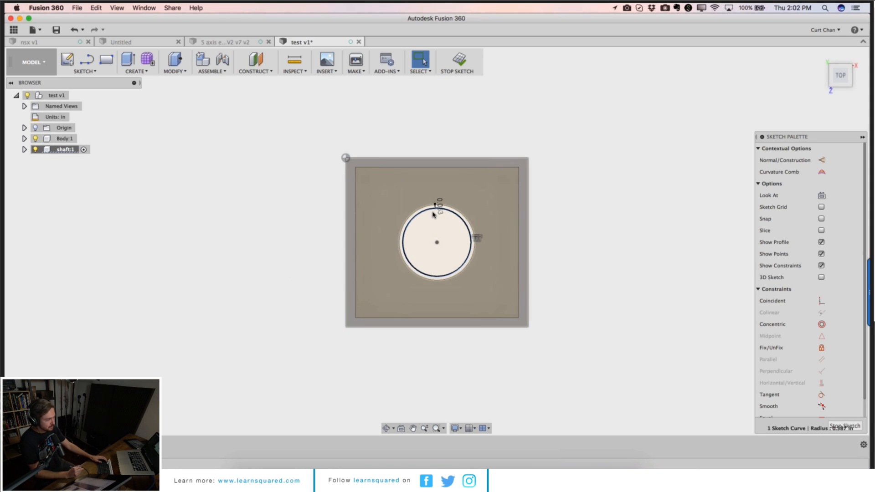
scroll(436, 210, up, 10)
double_click(469, 130)
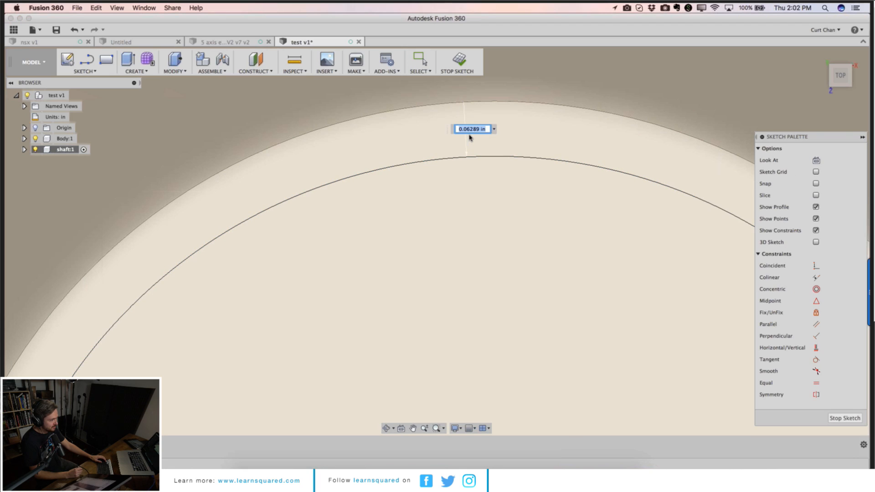
scroll(469, 167, down, 5)
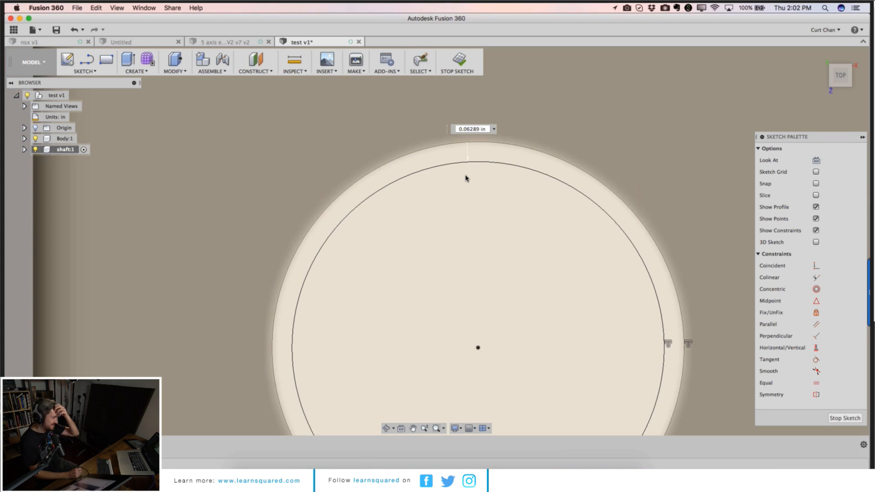
click(470, 128)
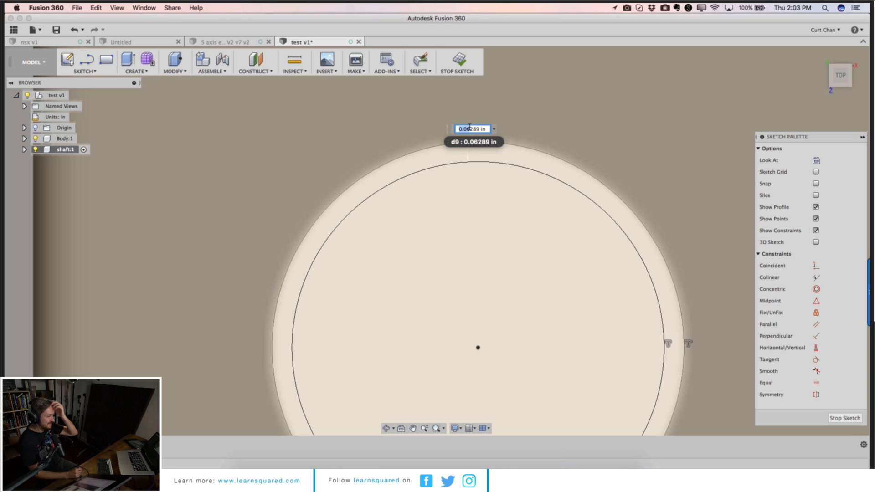
text(1)
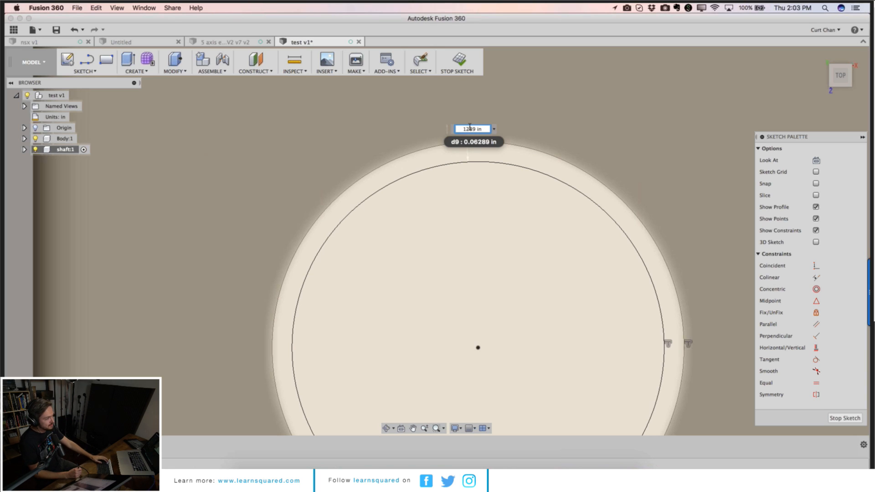
text(.)
key(Return)
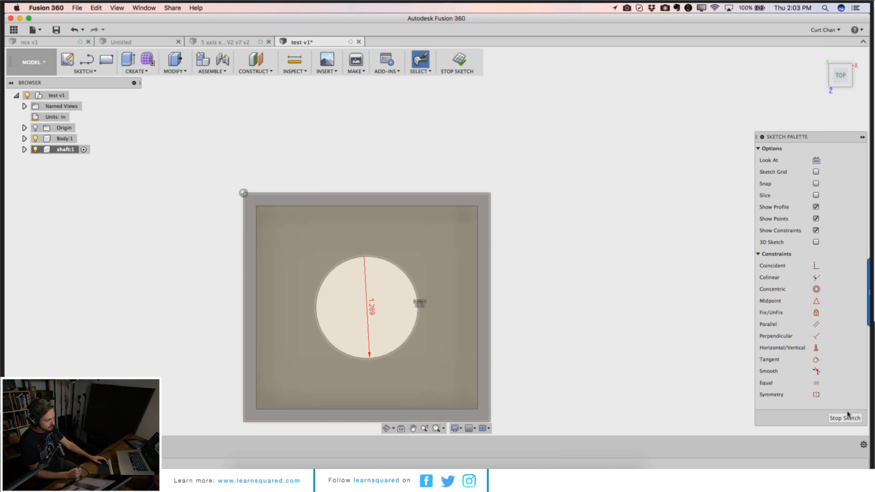
click(845, 418)
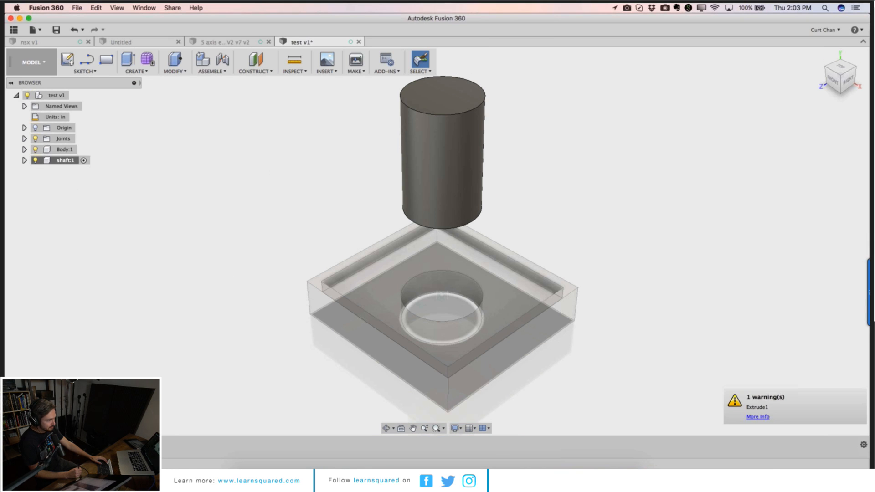
Step: Edit the shaft's extrude feature, reselect the circle profile, and confirm it
right_click(86, 445)
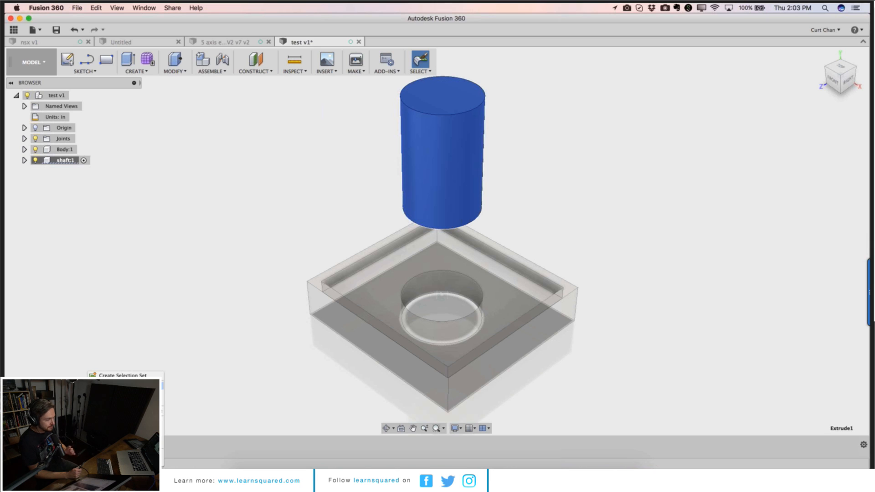
click(109, 386)
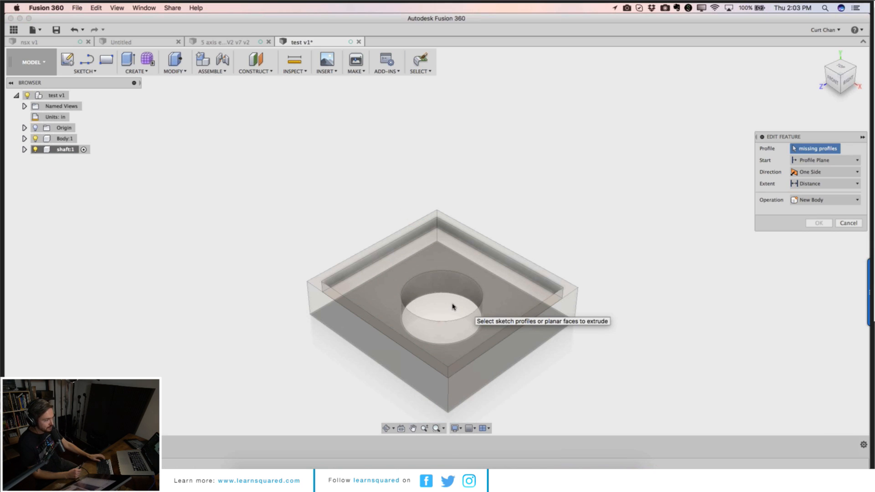
scroll(431, 323, up, 3)
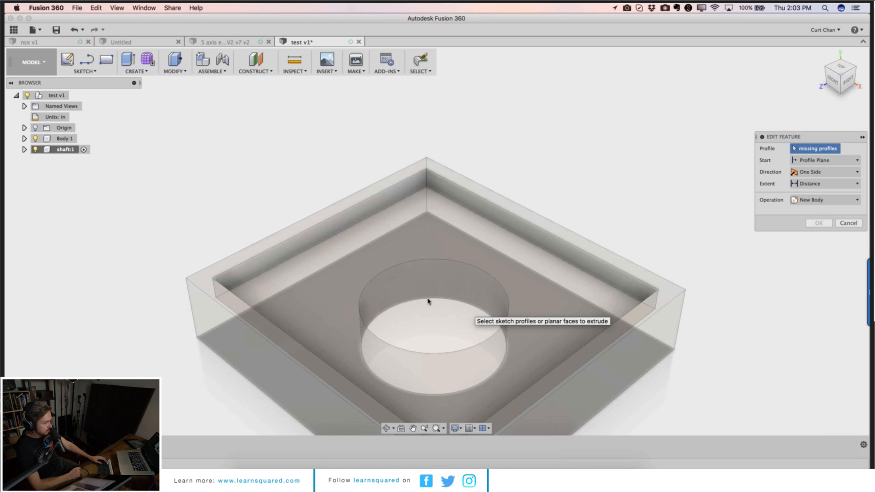
click(365, 294)
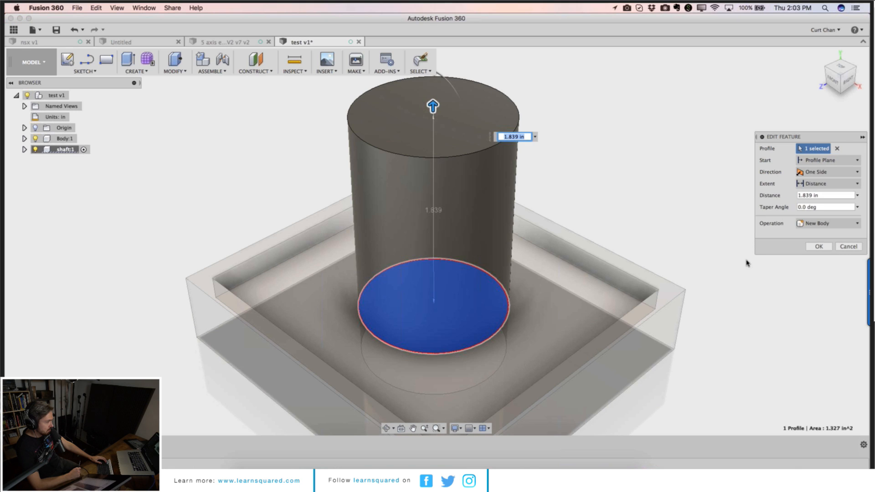
key(Return)
Step: Activate the top-level test v1 component
scroll(144, 360, down, 5)
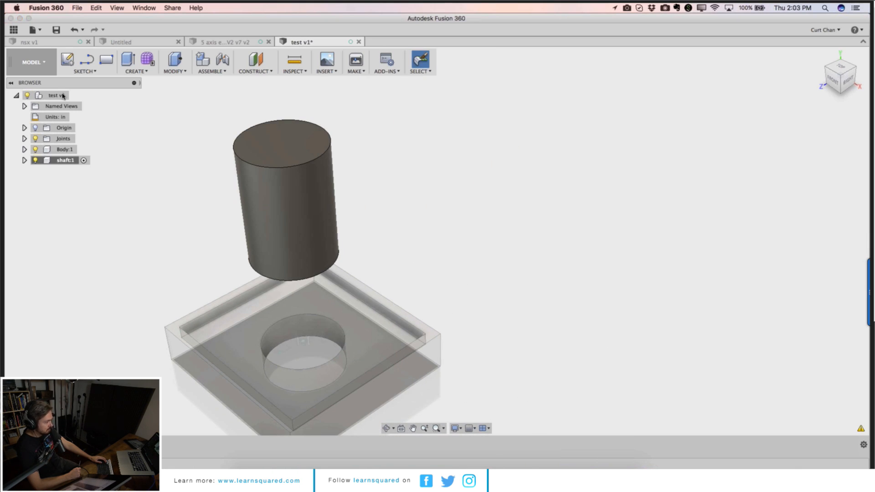
click(49, 97)
right_click(49, 97)
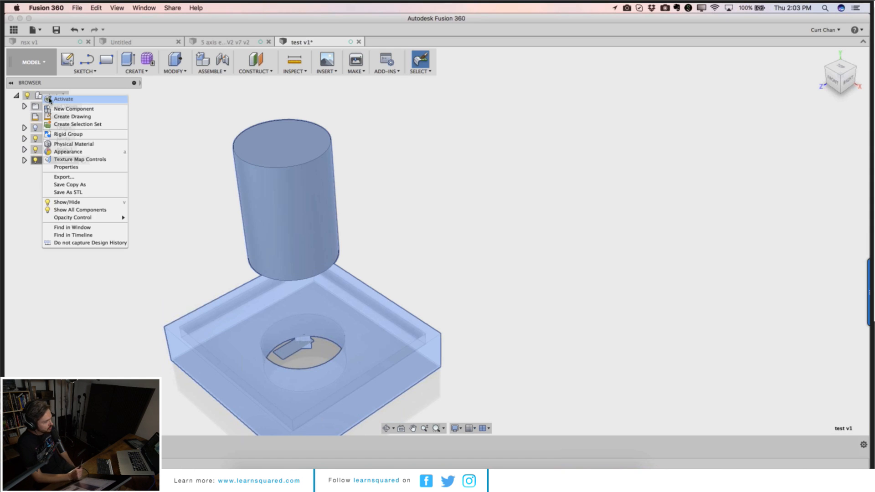
click(64, 99)
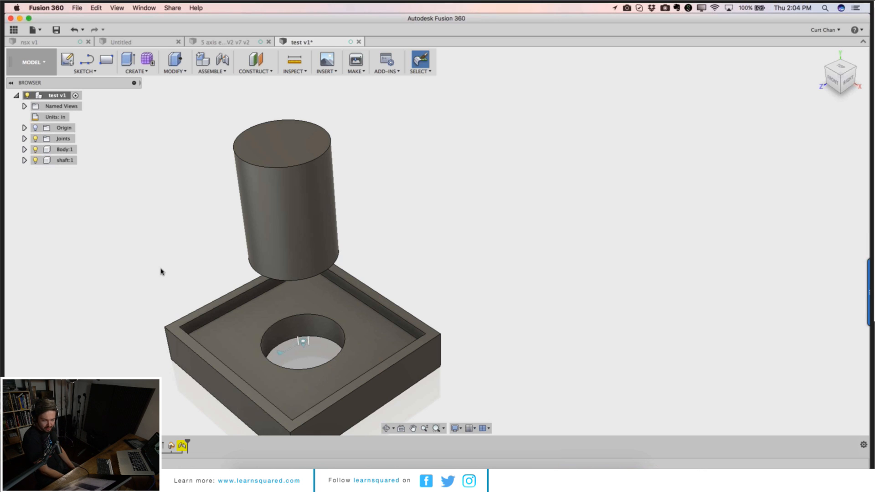
Step: Close the test v1 document
click(358, 42)
click(399, 263)
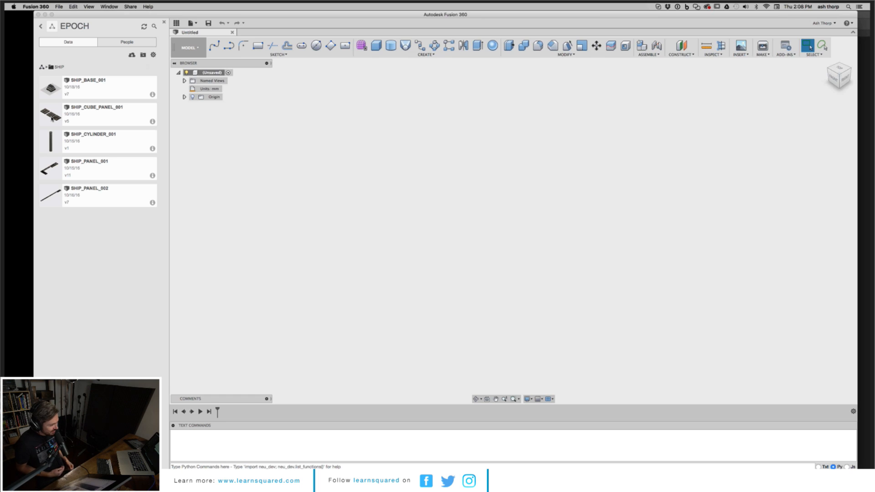
Step: Open SHIP_CUBE_PANEL_001 from the EPOCH project data and maximize the window
double_click(52, 118)
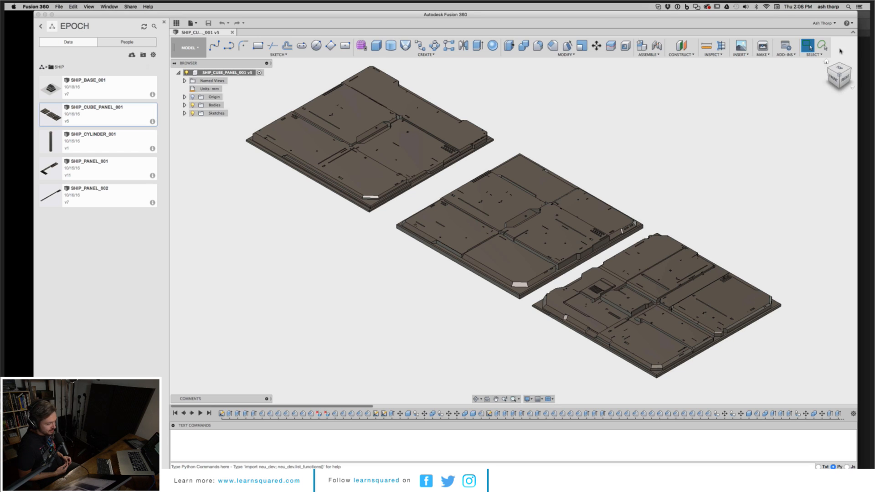
click(52, 15)
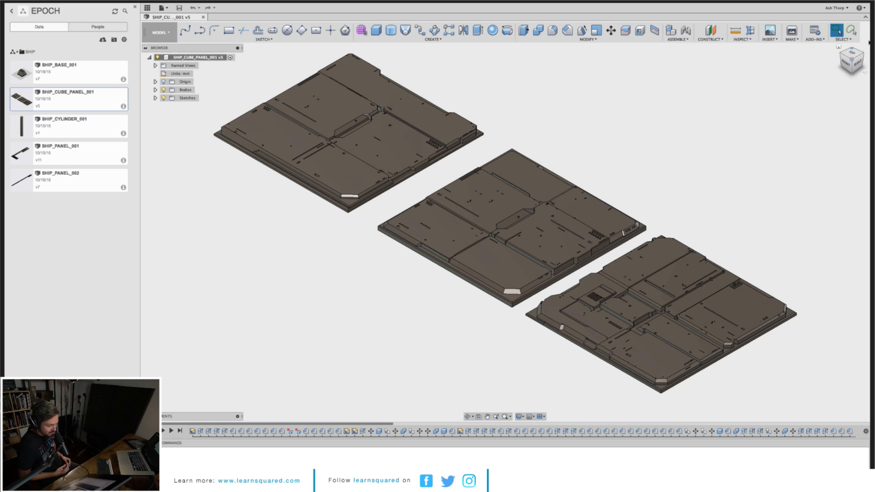
Step: Show Sketch1 through Sketch4 of the panel model
mouse_move(852, 54)
mouse_down()
mouse_move(848, 75)
mouse_move(852, 64)
mouse_up()
click(851, 64)
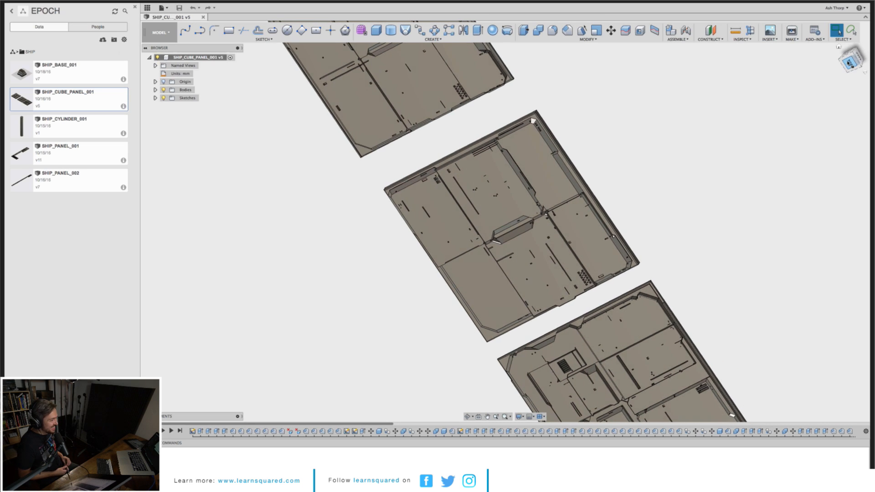
middle_drag(731, 106, 664, 314)
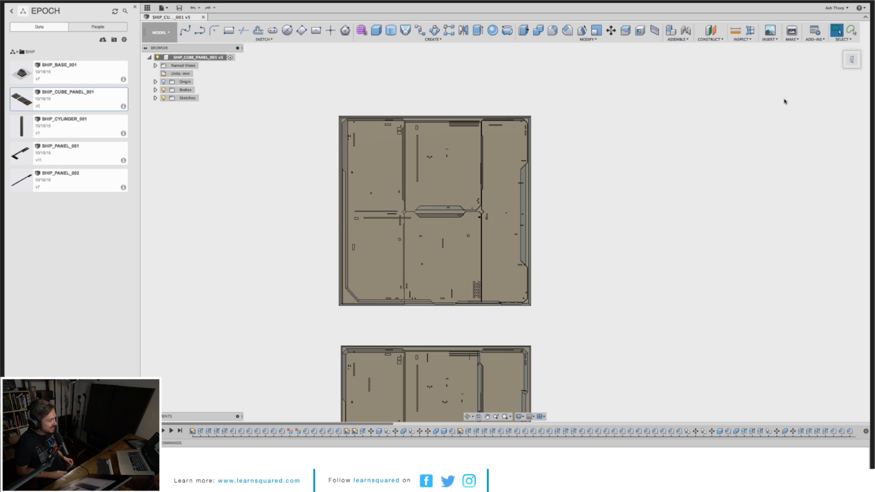
click(155, 98)
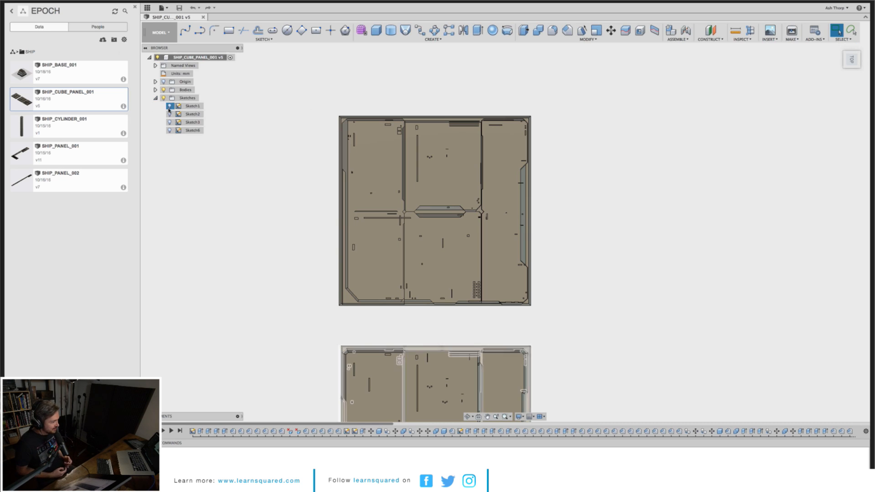
click(169, 106)
click(169, 114)
click(169, 122)
click(170, 130)
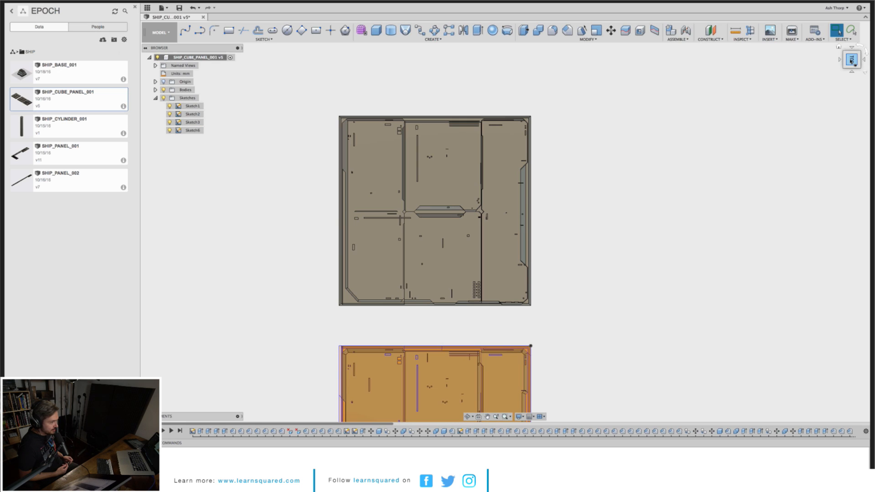
Step: Orbit and zoom around the panels to examine the sketches against the bodies
shift+middle_drag(505, 221, 462, 250)
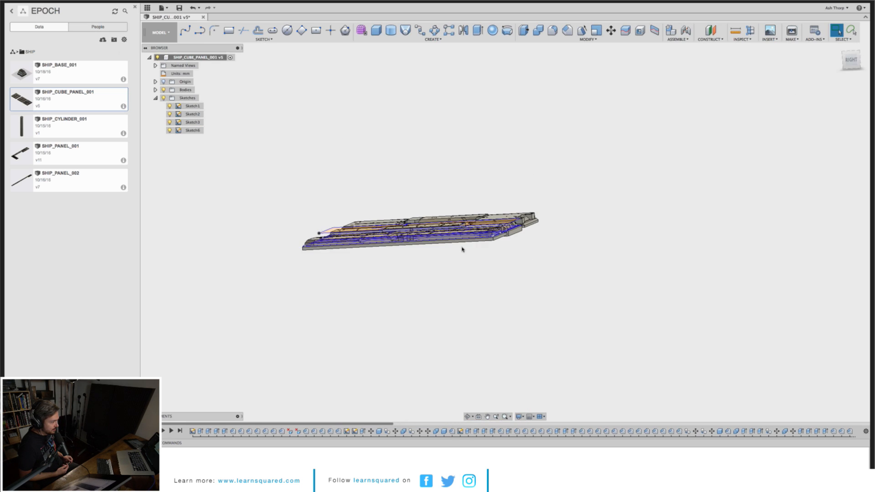
scroll(462, 250, down, 2)
scroll(462, 249, up, 5)
scroll(463, 249, up, 3)
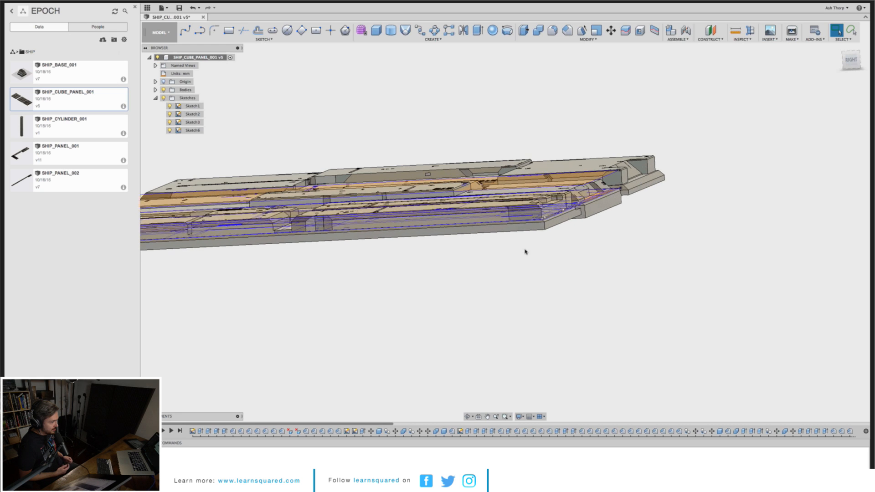
shift+middle_drag(505, 222, 504, 221)
middle_drag(756, 332, 732, 106)
mouse_move(753, 279)
middle_down()
mouse_move(717, 171)
mouse_move(711, 113)
middle_up()
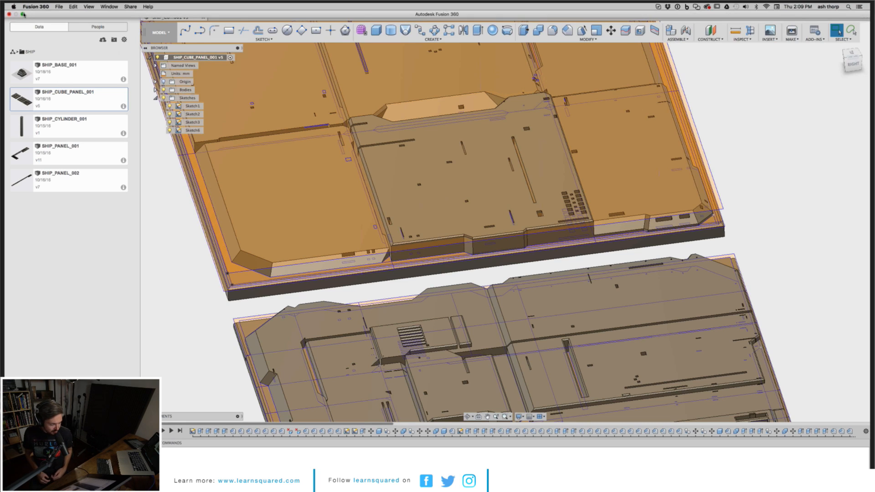
Step: Switch to the web browser and open the EPOCH project page on ashthorp.com
click(23, 14)
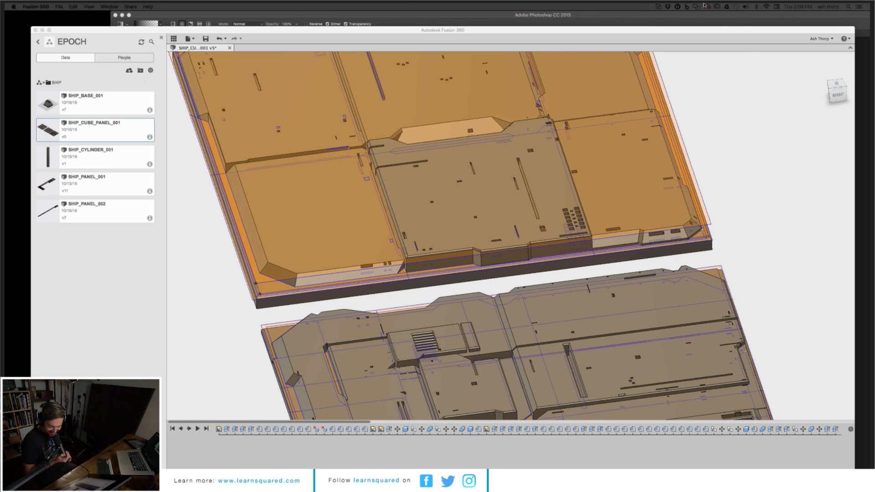
drag(704, 6, 727, 20)
scroll(727, 21, down, 5)
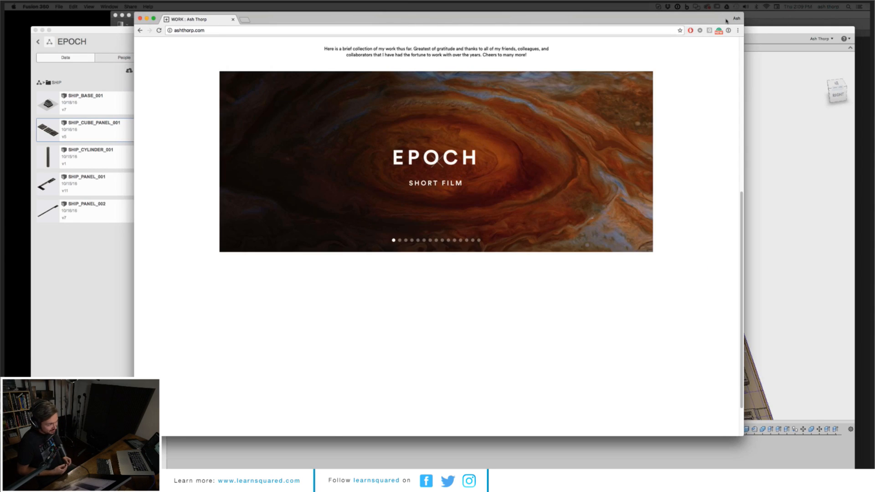
click(373, 219)
Step: Scroll through the EPOCH page's vessel images and enlarge one of the film stills
scroll(349, 250, down, 15)
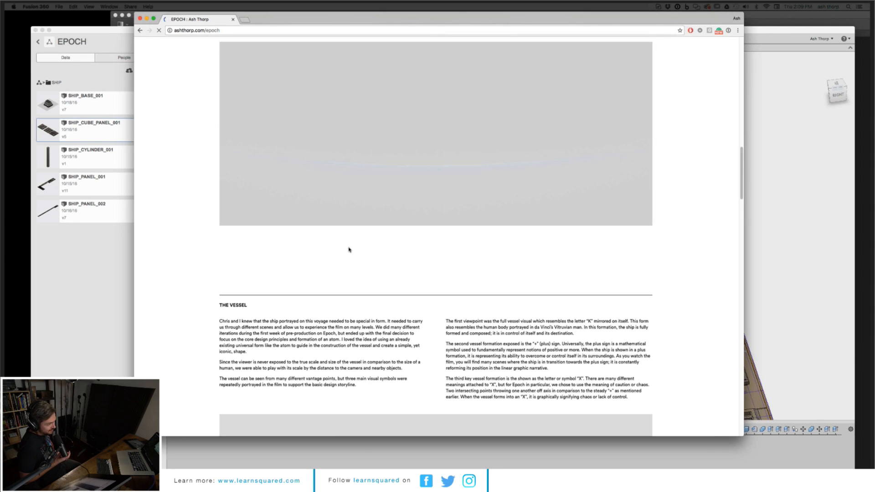
scroll(349, 250, down, 10)
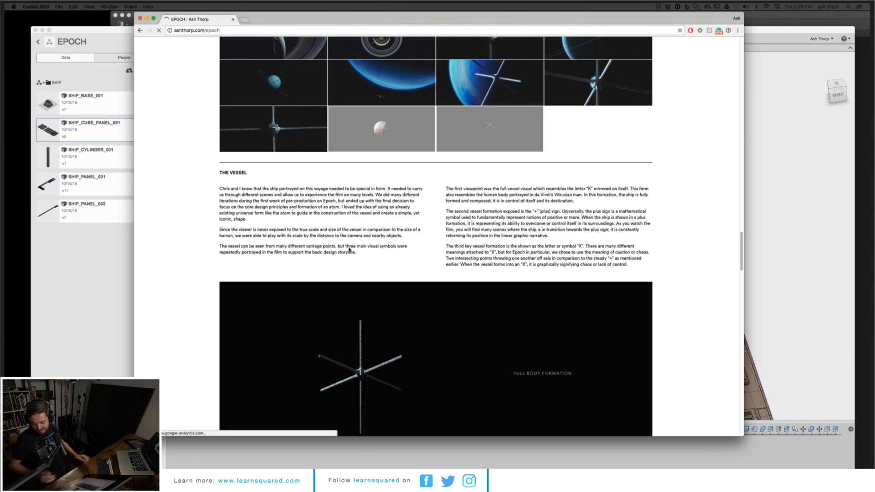
scroll(349, 250, down, 10)
scroll(349, 250, down, 5)
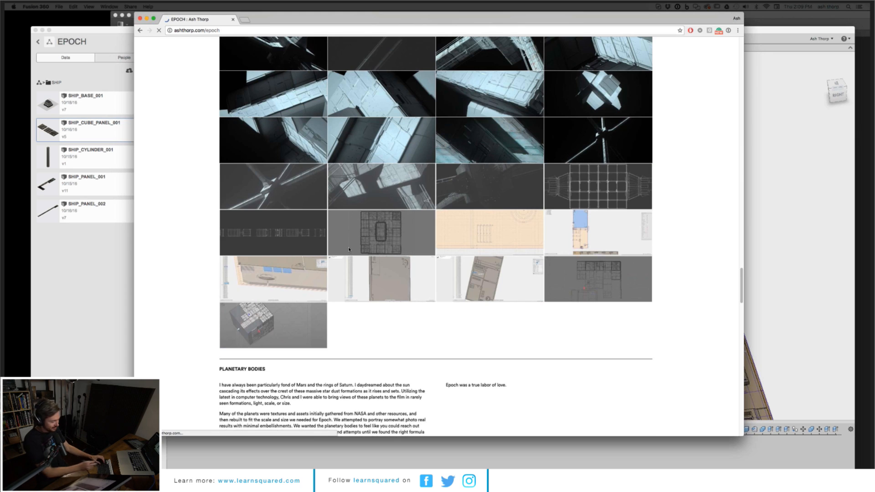
scroll(590, 185, up, 5)
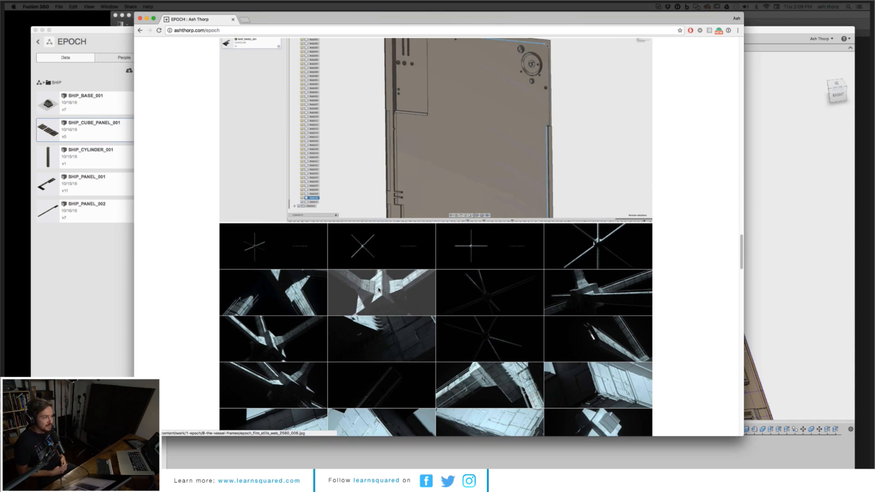
click(288, 294)
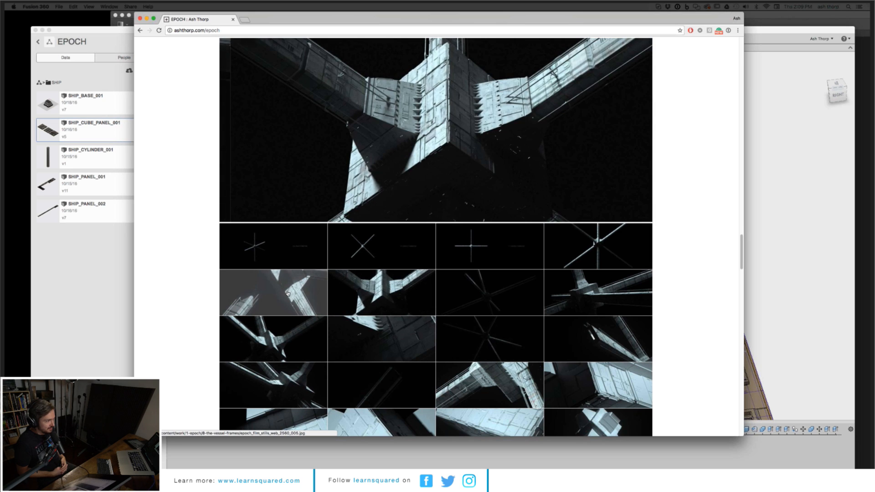
scroll(503, 123, down, 1)
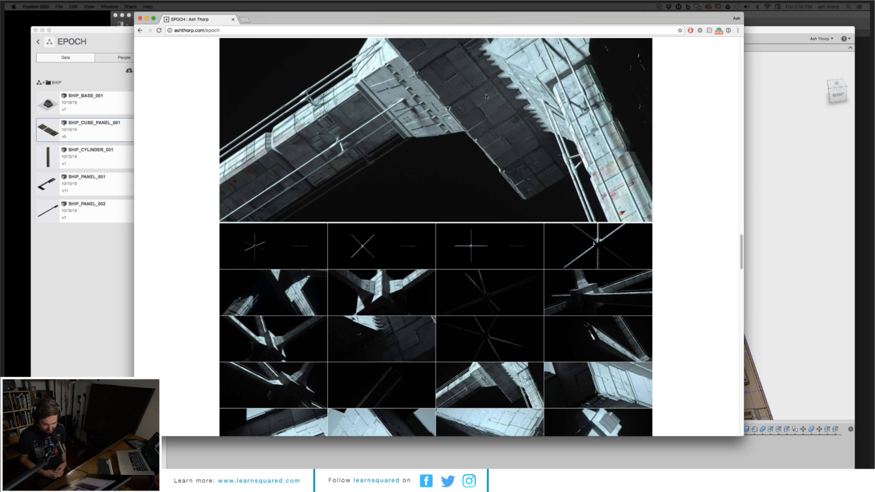
Step: Switch back to Fusion 360 and orbit the ship panel model to a top view
key(super+Tab)
scroll(766, 143, down, 5)
middle_drag(765, 143, 693, 147)
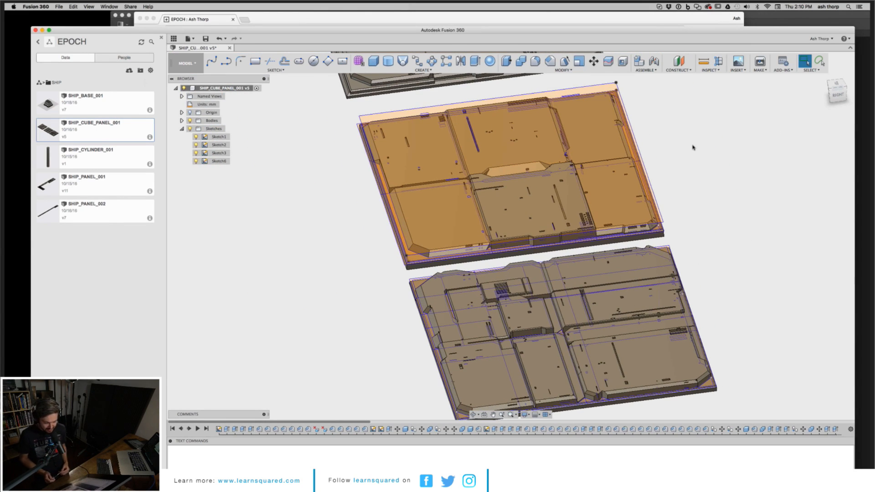
mouse_move(837, 91)
mouse_down()
mouse_move(815, 102)
mouse_move(806, 124)
mouse_move(675, 109)
mouse_move(698, 68)
mouse_move(706, 19)
mouse_up()
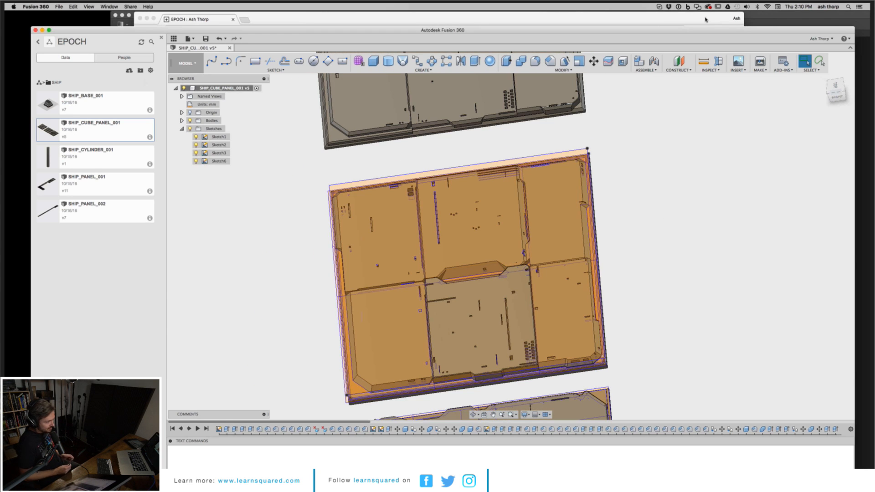
Step: Switch to the web browser and enlarge several of the EPOCH film stills on the project page
click(705, 19)
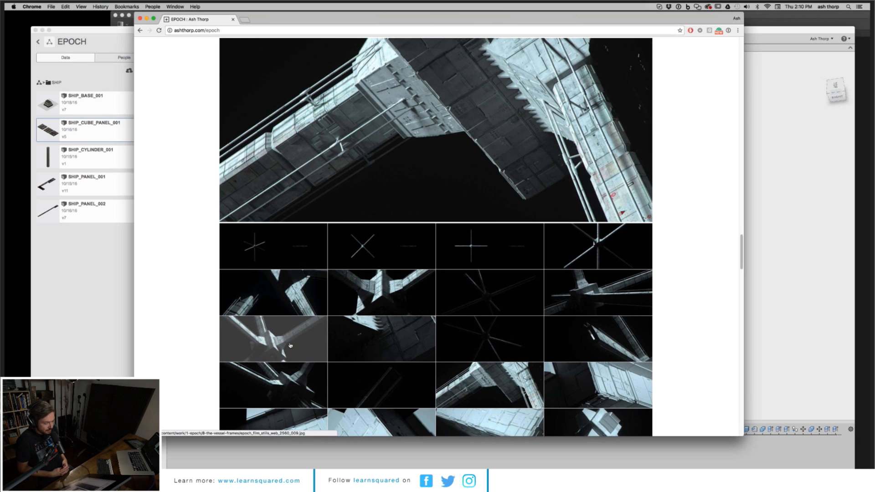
click(273, 340)
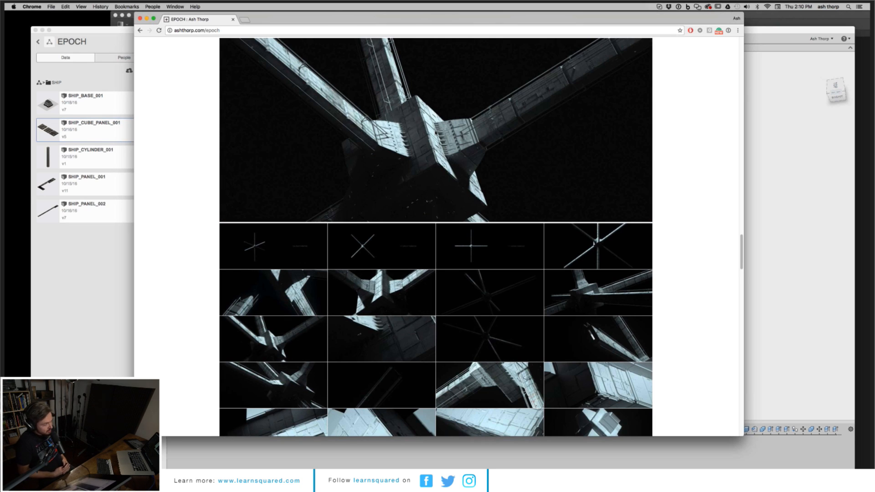
click(378, 287)
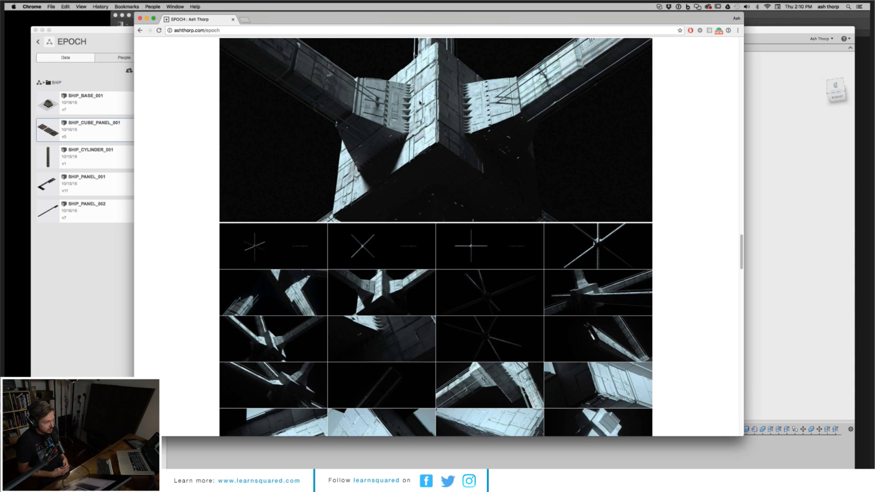
click(607, 289)
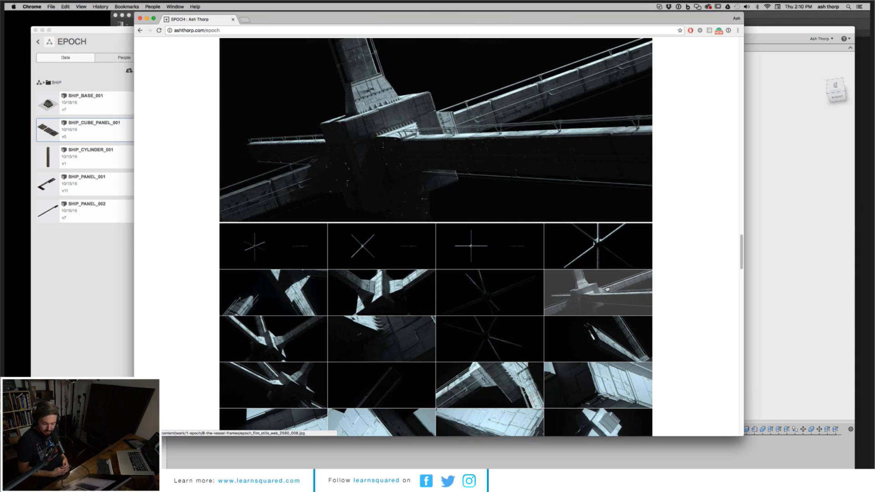
click(301, 391)
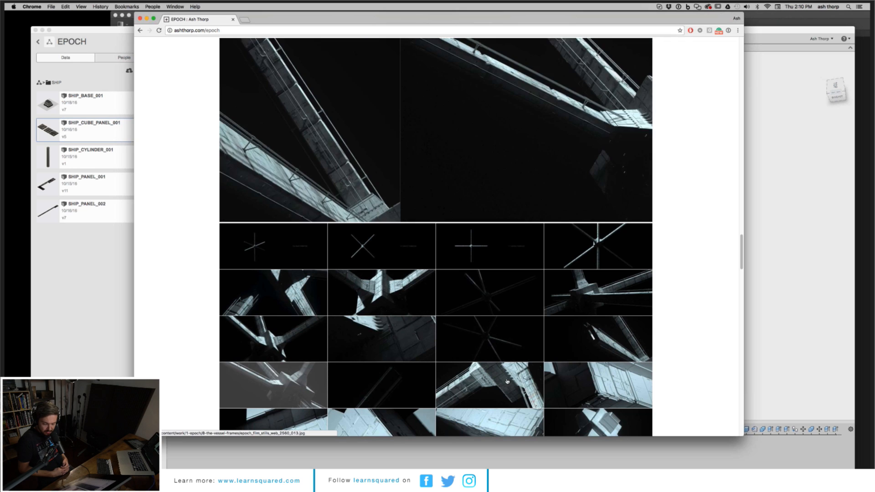
click(515, 379)
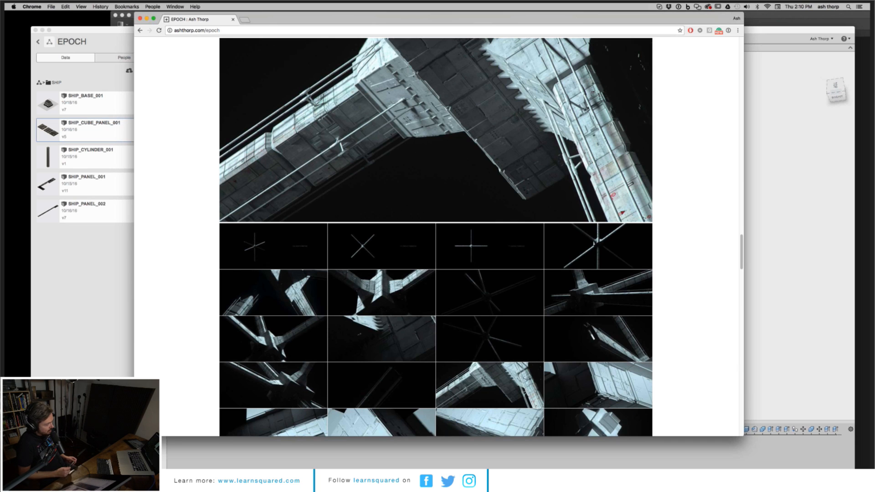
Step: Switch back to Fusion 360 and orbit the ship cube panel model to an isometric view
click(772, 33)
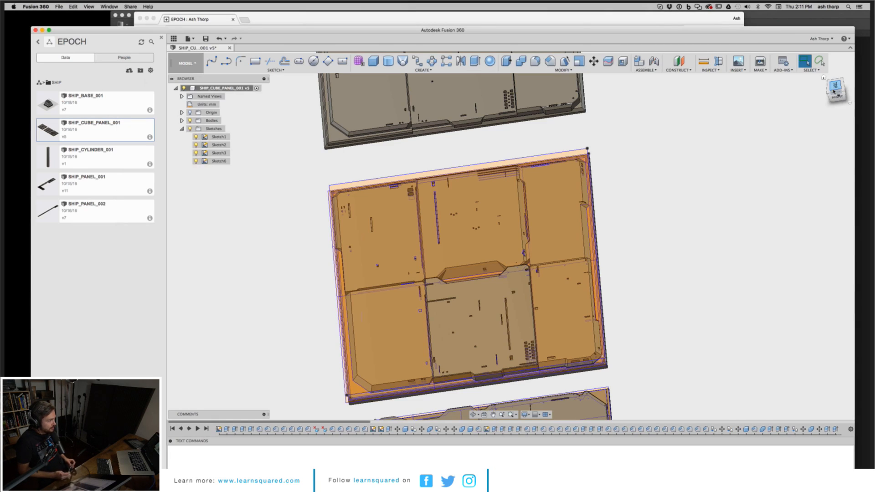
drag(832, 91, 819, 61)
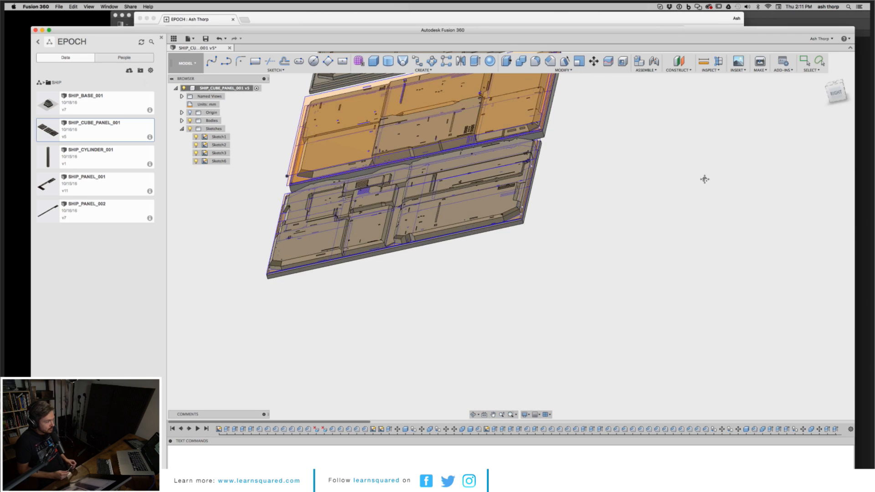
middle_drag(706, 180, 743, 233)
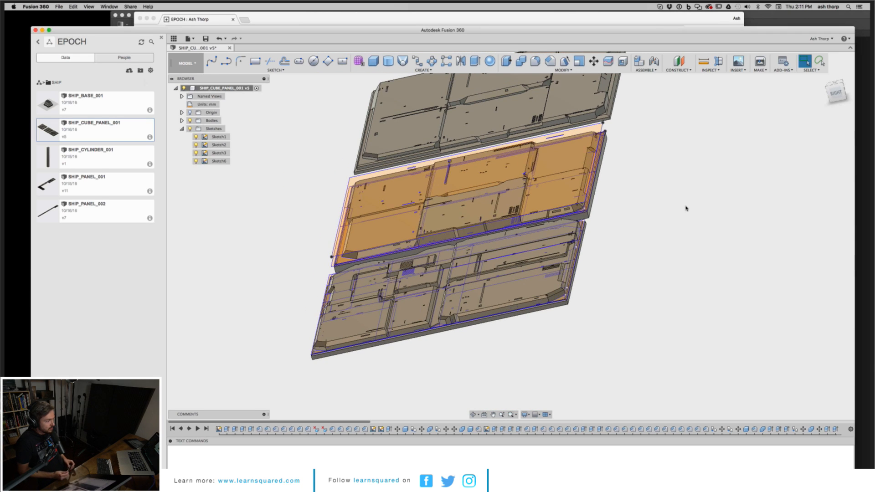
middle_drag(673, 216, 669, 232)
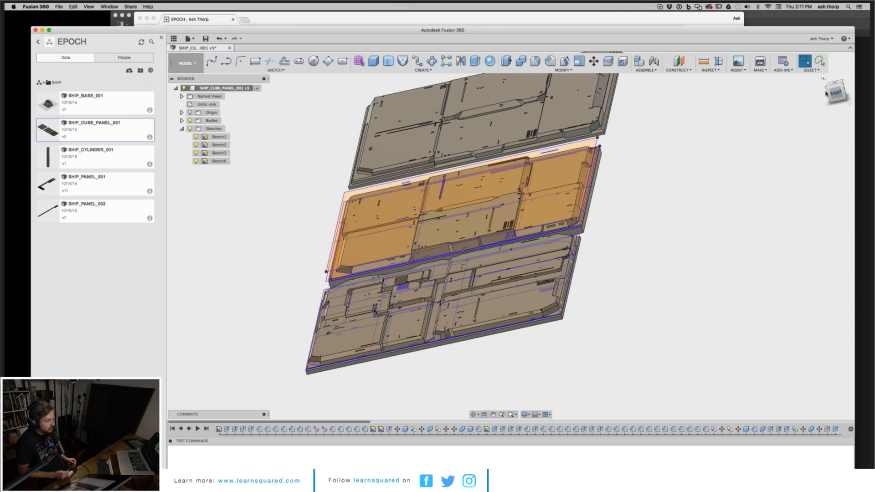
mouse_move(836, 91)
mouse_down()
mouse_move(853, 92)
mouse_move(16, 95)
mouse_move(21, 102)
mouse_up()
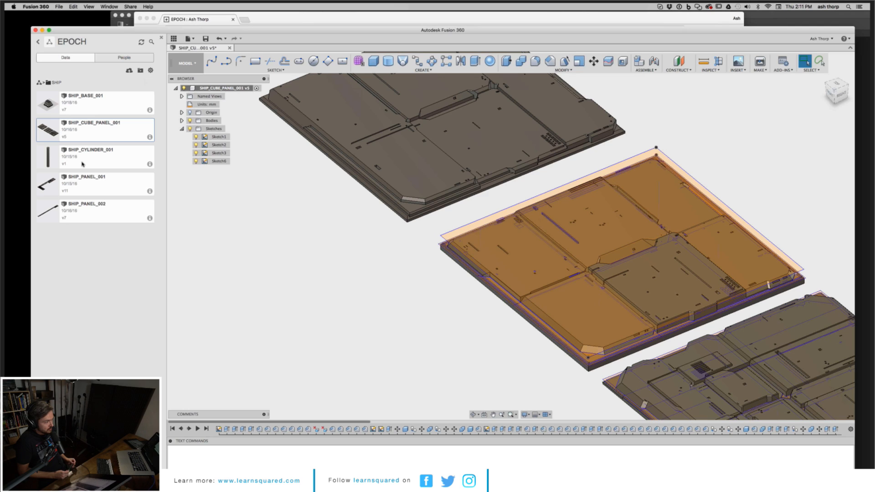
Step: Open the SHIP_PANEL_001 design from the EPOCH project's data panel
click(89, 190)
double_click(89, 189)
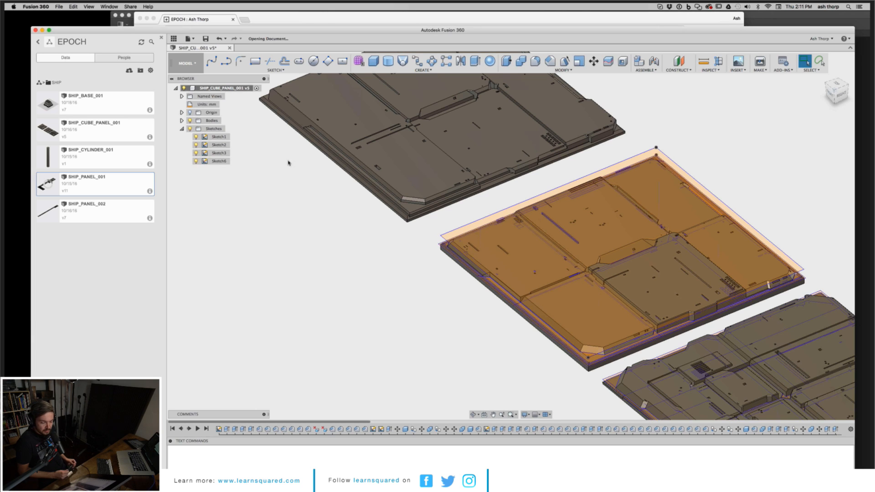
Step: Switch to the browser and scroll through the EPOCH page's vessel images and design renders
click(331, 15)
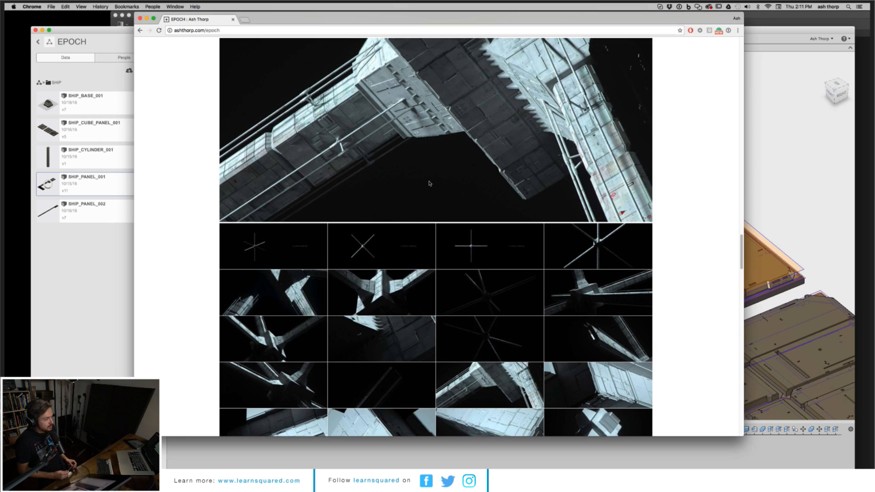
scroll(429, 183, up, 3)
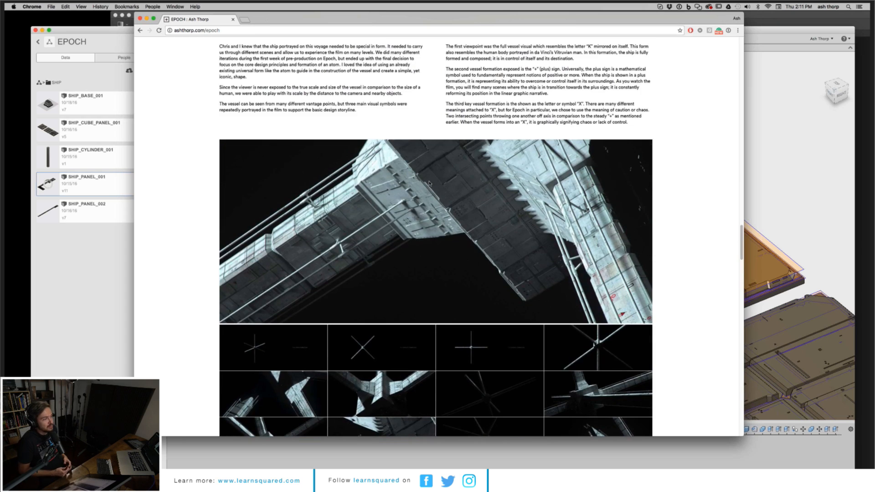
scroll(429, 183, down, 10)
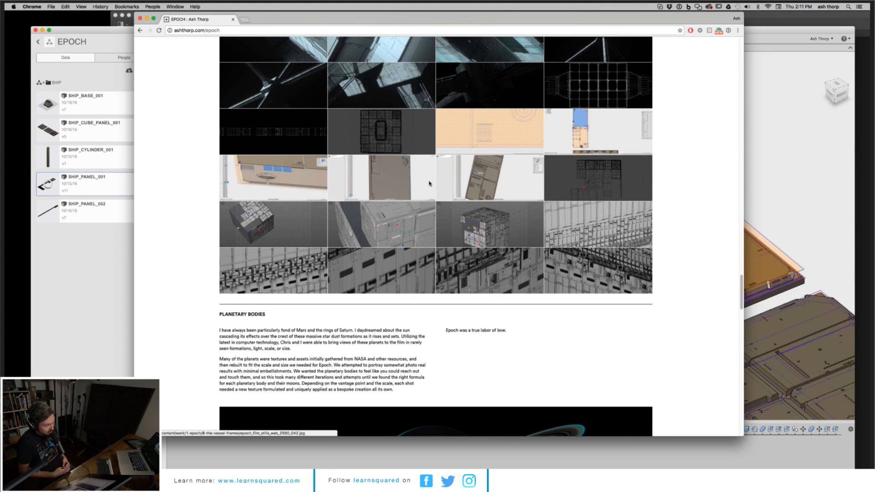
scroll(429, 184, up, 10)
key(super+Tab)
click(617, 131)
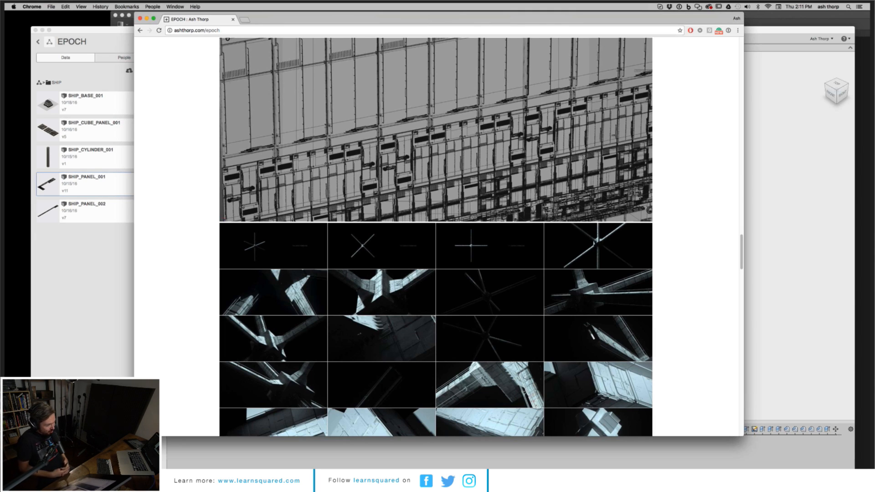
Step: Return to Fusion 360 and orbit the SHIP_PANEL_001 model to a top view of all panels
click(850, 85)
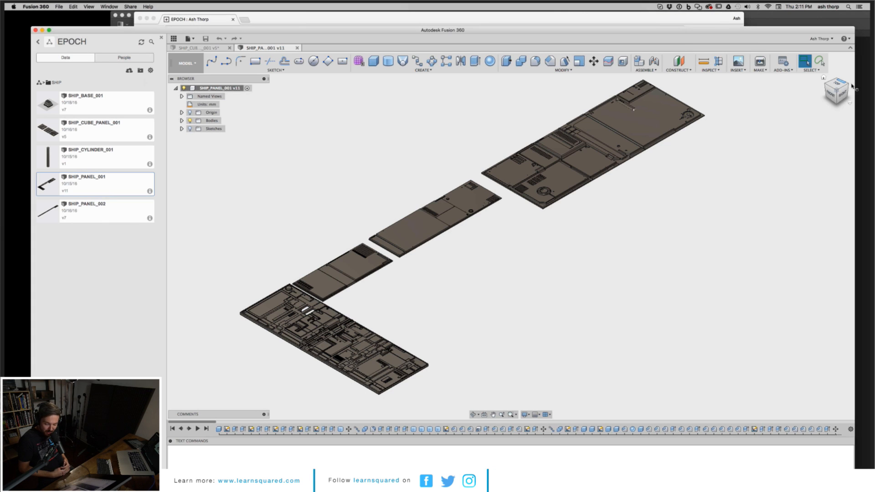
drag(849, 84, 856, 123)
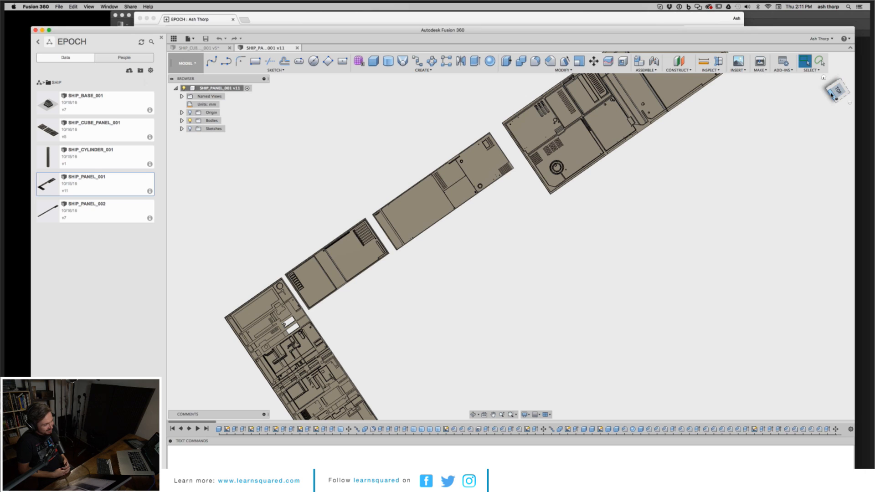
click(831, 91)
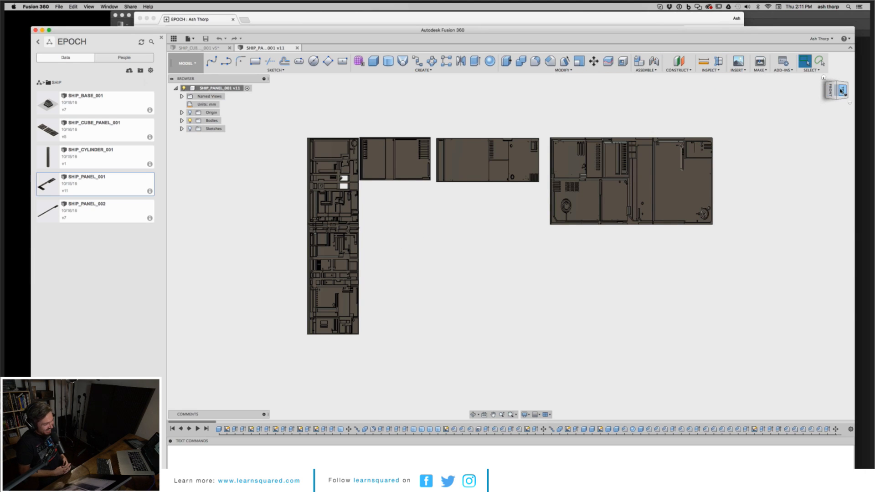
click(842, 90)
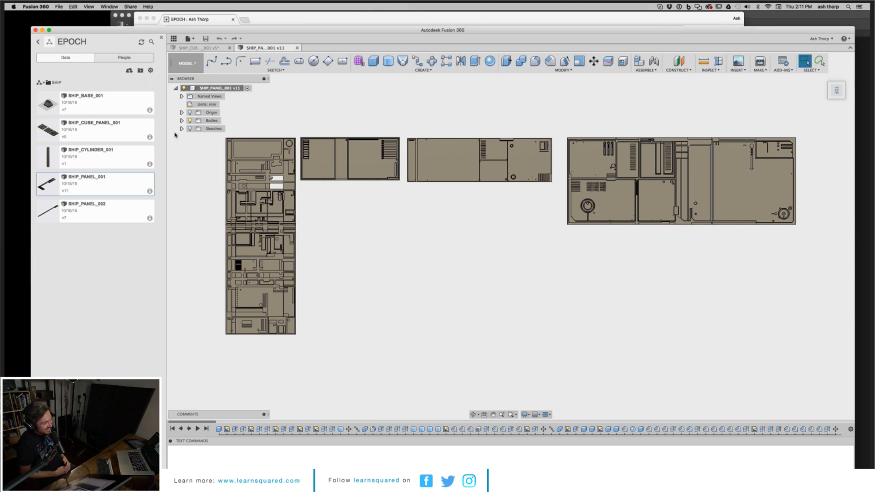
Step: Expand the Sketches folder in the browser tree and toggle the visibility of one sketch
click(181, 129)
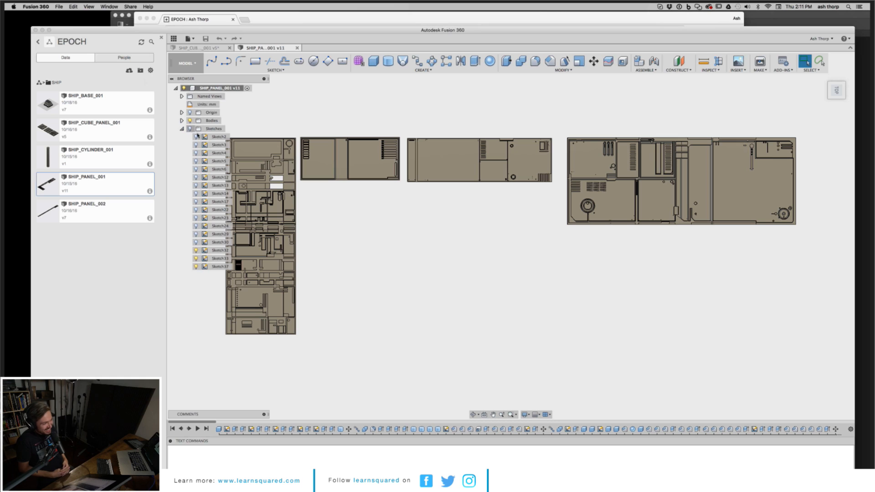
click(197, 243)
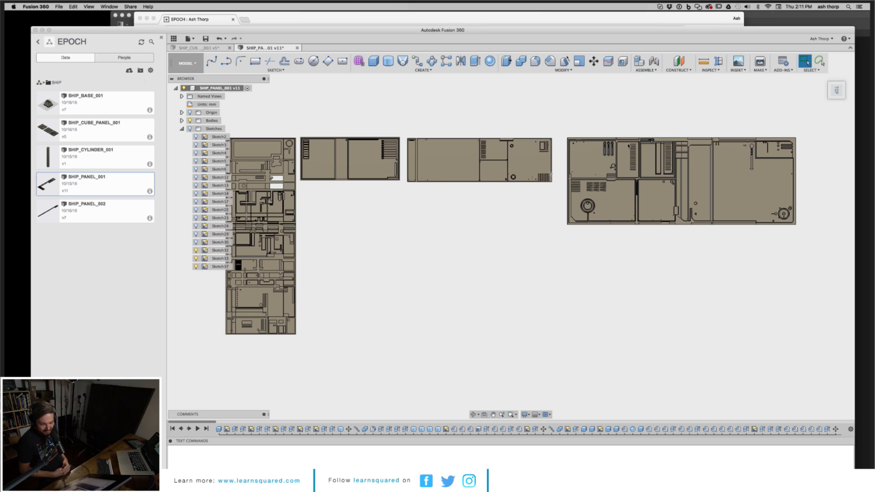
Step: Pan, zoom and orbit to examine the large rectangular panel from above and at an angle
middle_drag(632, 133, 629, 195)
scroll(629, 197, up, 3)
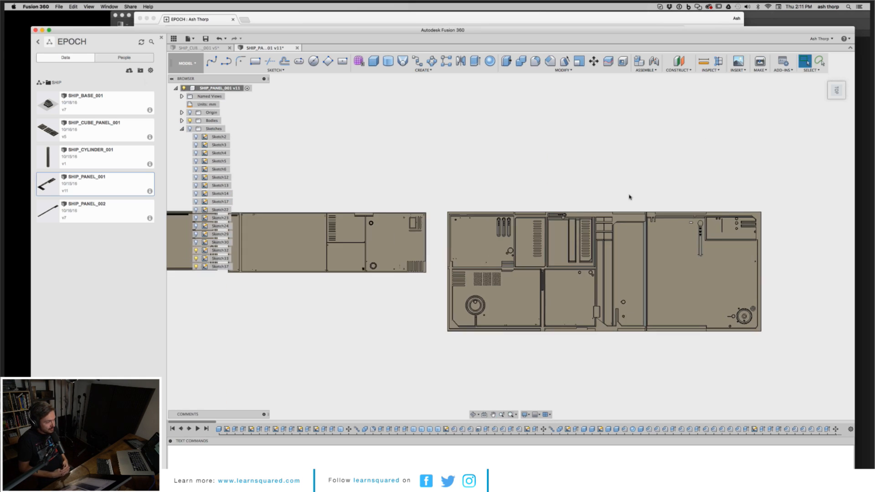
scroll(630, 197, up, 2)
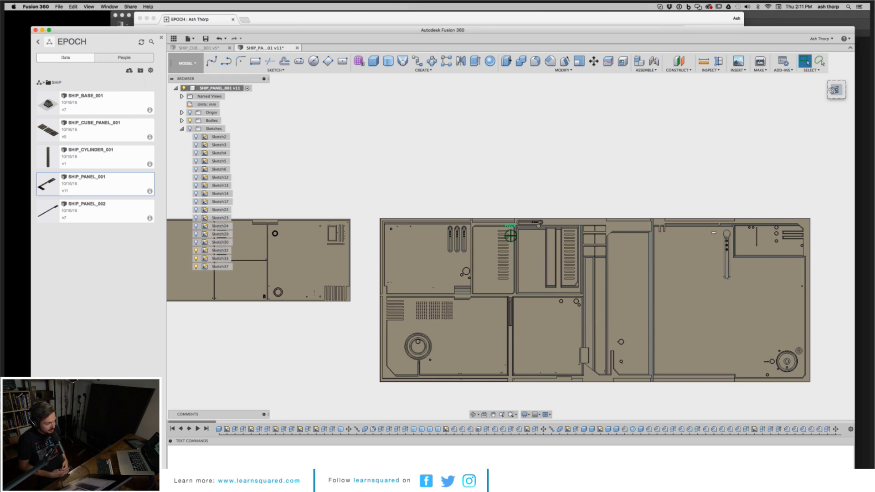
drag(833, 90, 852, 52)
middle_drag(659, 179, 614, 153)
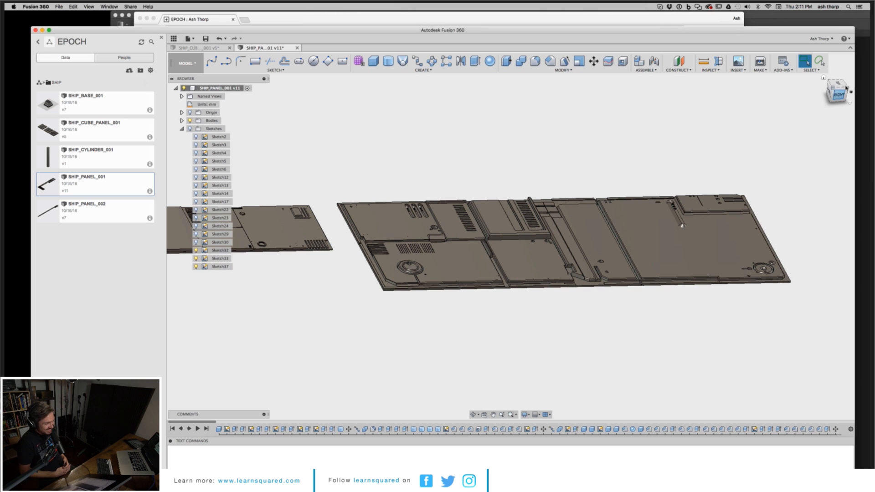
mouse_move(841, 93)
mouse_down()
mouse_move(16, 90)
mouse_move(10, 111)
mouse_move(869, 113)
mouse_move(860, 121)
mouse_move(774, 110)
mouse_move(840, 87)
mouse_move(828, 127)
mouse_up()
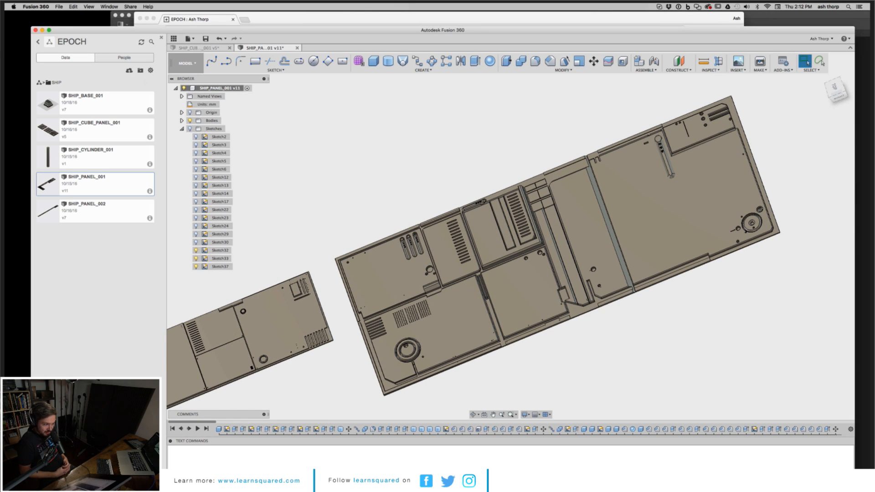
Step: Orbit and zoom in closely on the large panel's vents, slots and circular details
key(super+Tab)
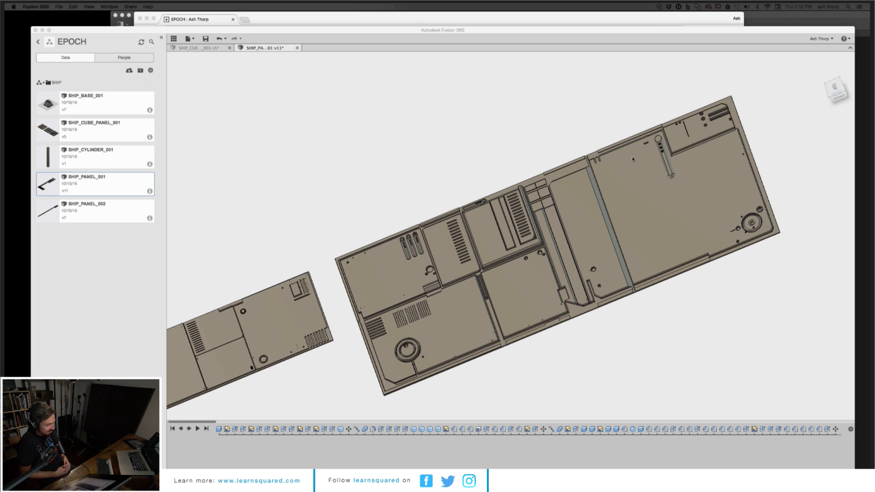
click(787, 143)
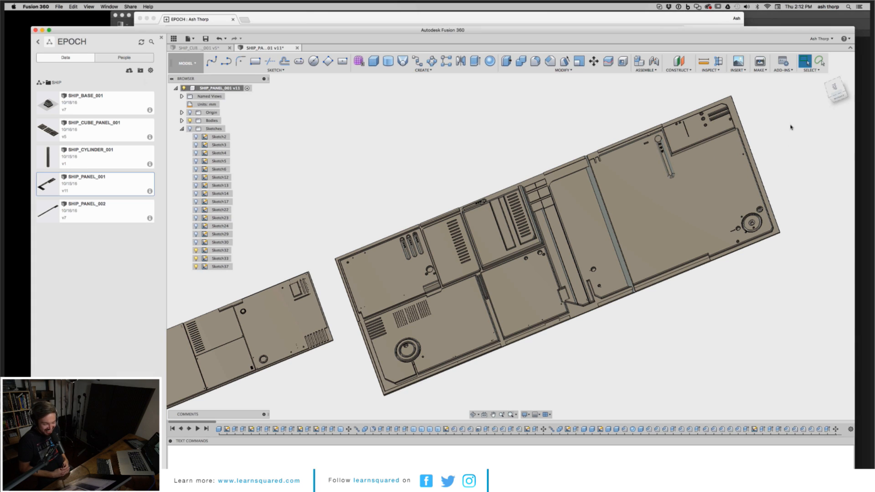
shift+middle_drag(510, 237, 841, 100)
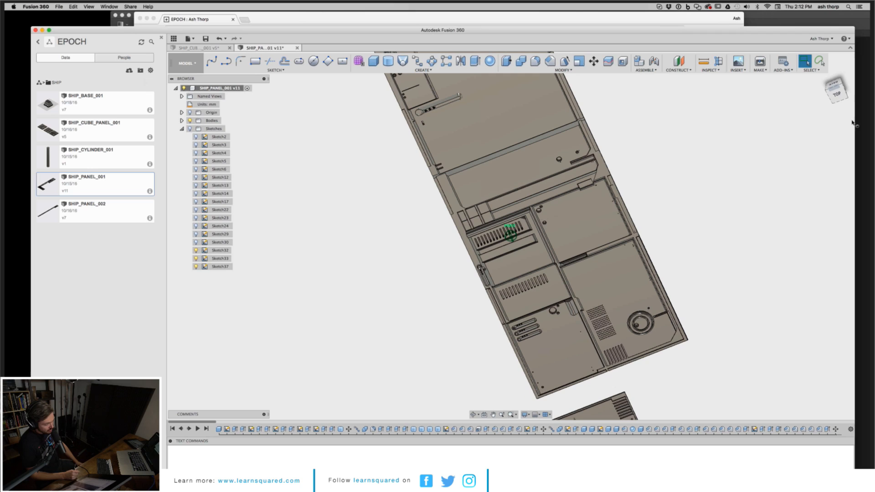
click(839, 96)
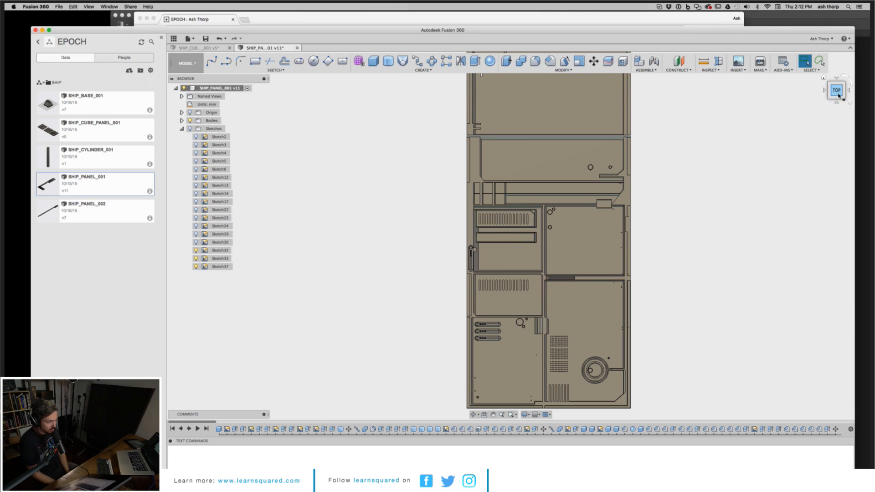
middle_drag(791, 109, 702, 229)
shift+middle_drag(511, 235, 19, 64)
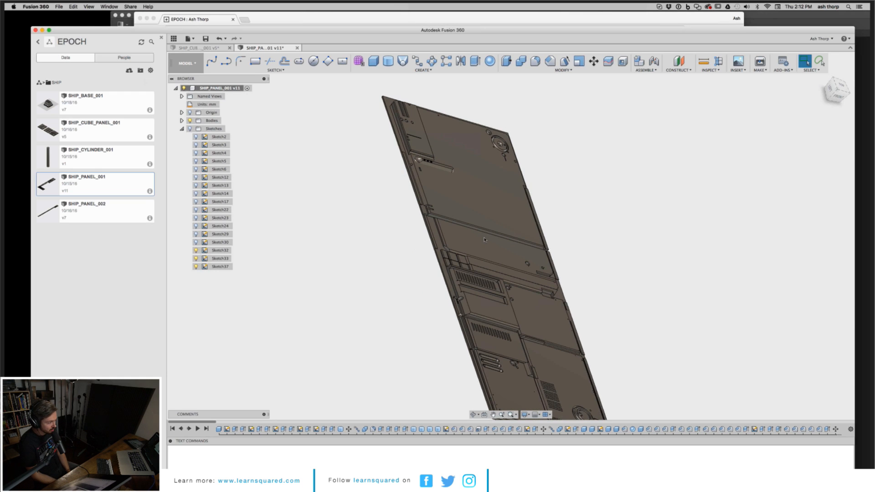
scroll(407, 260, up, 8)
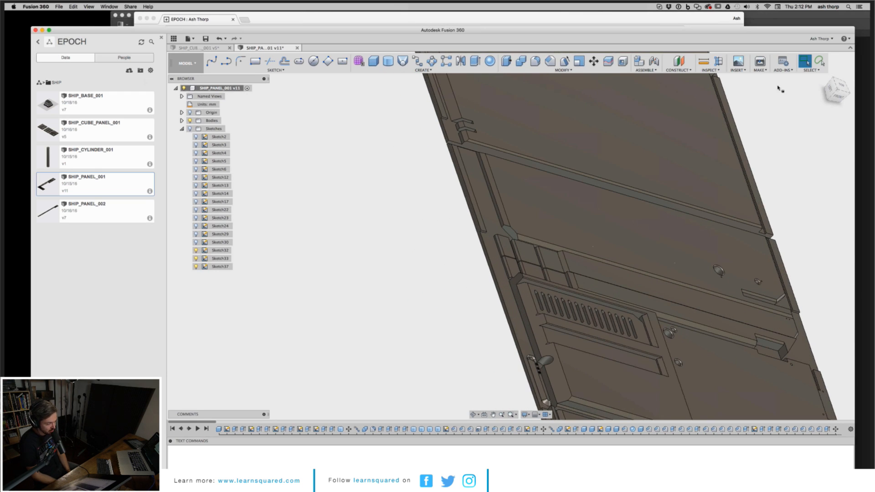
click(842, 86)
mouse_move(511, 236)
shift+middle_down()
mouse_move(403, 320)
mouse_move(414, 371)
shift+middle_up()
drag(836, 90, 840, 91)
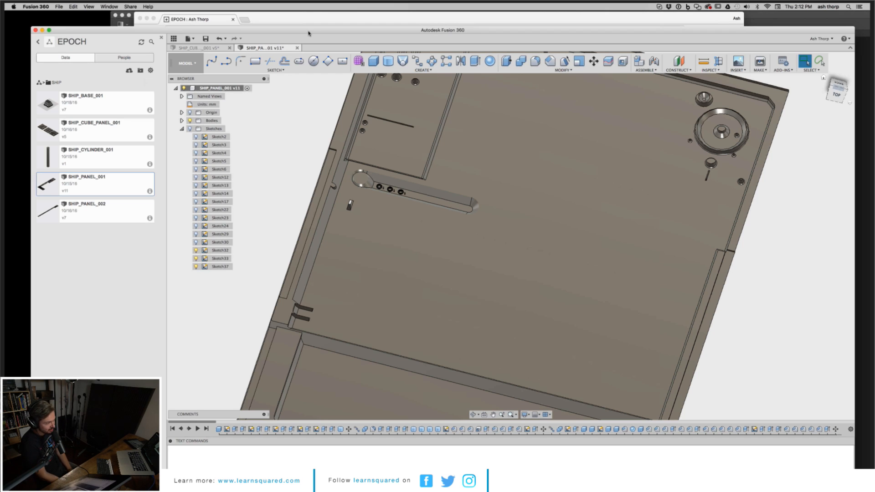
Step: Reposition the Fusion 360 window and snap the panel view to the top
drag(308, 31, 290, 15)
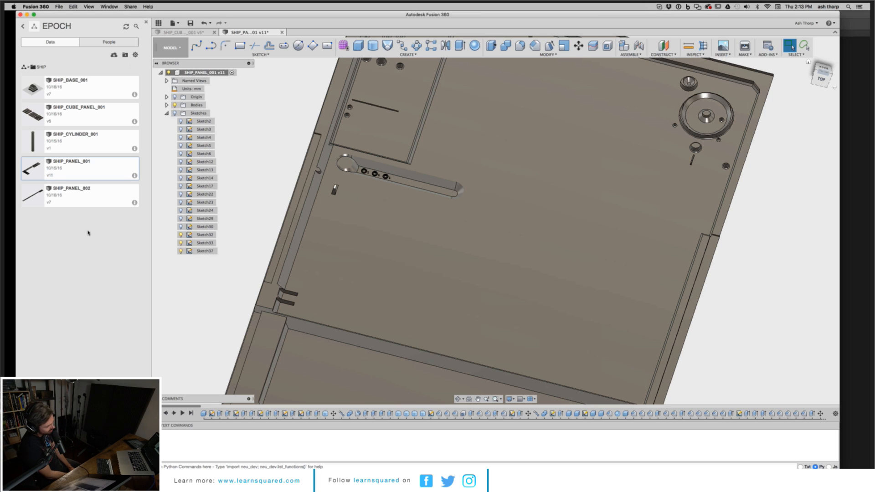
click(825, 76)
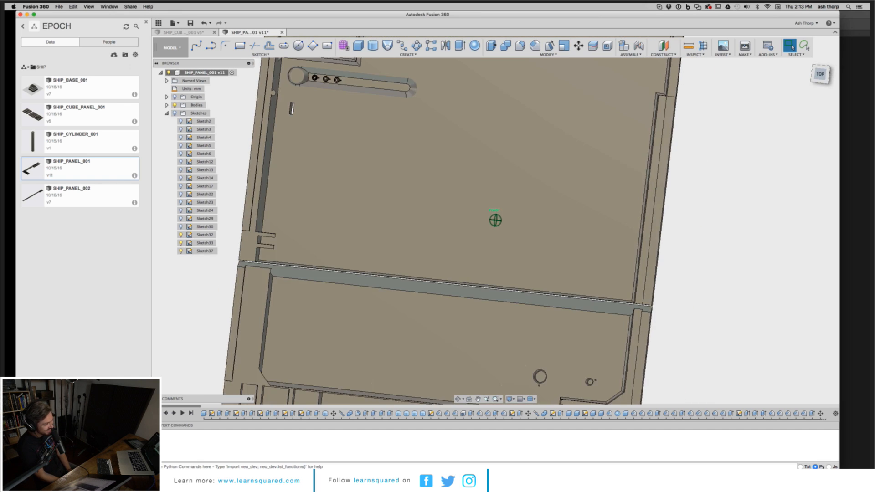
Step: Orbit the panel and select the large circular face near its upper corner
shift+middle_drag(495, 221, 625, 224)
middle_drag(625, 224, 680, 332)
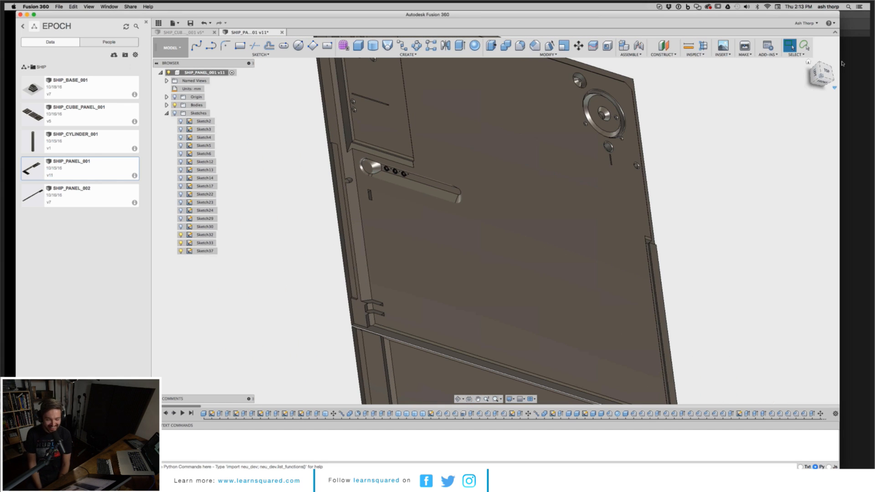
shift+middle_drag(496, 220, 634, 172)
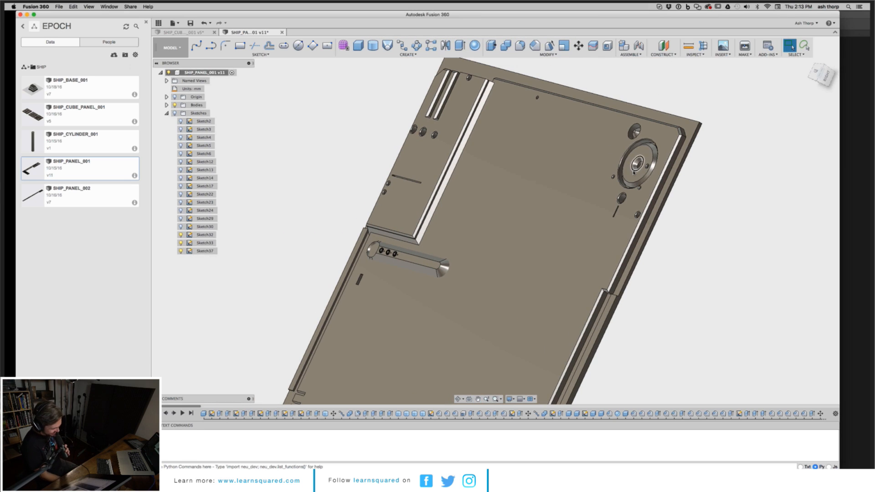
click(635, 176)
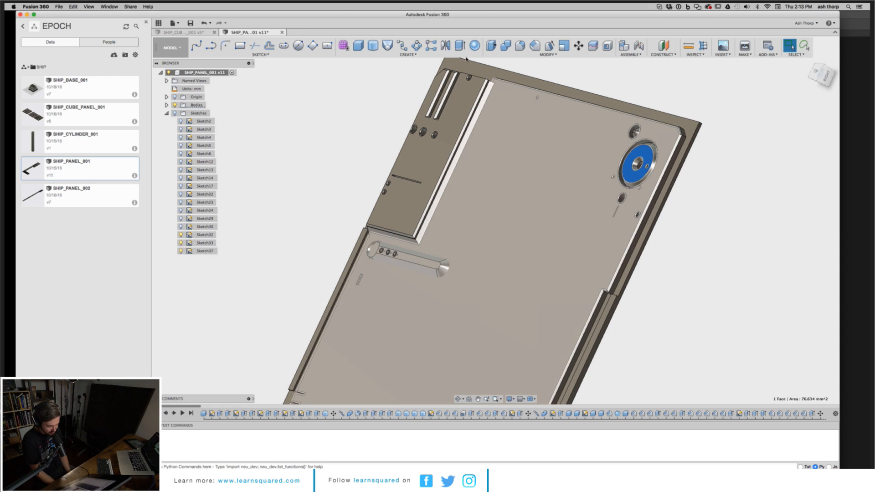
Step: Move the Fusion 360 window back into place and orbit to examine the panel's slotted and perforated section
click(342, 14)
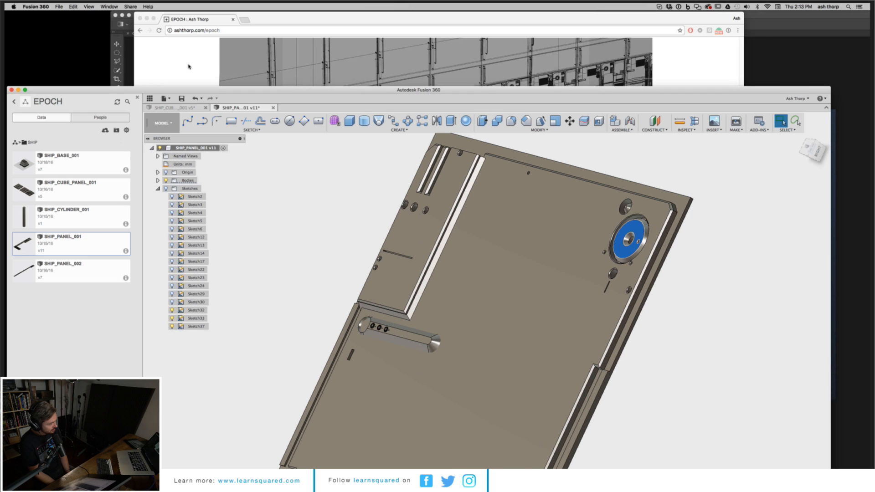
drag(204, 89, 213, 11)
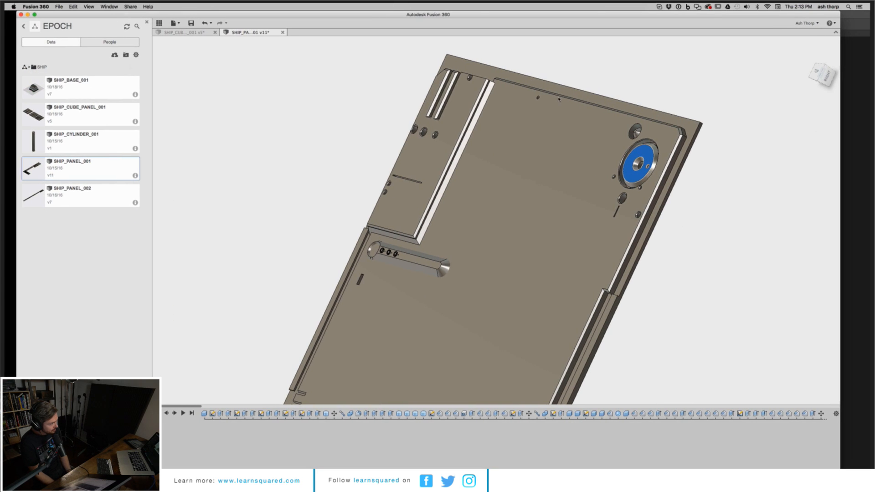
scroll(678, 213, down, 5)
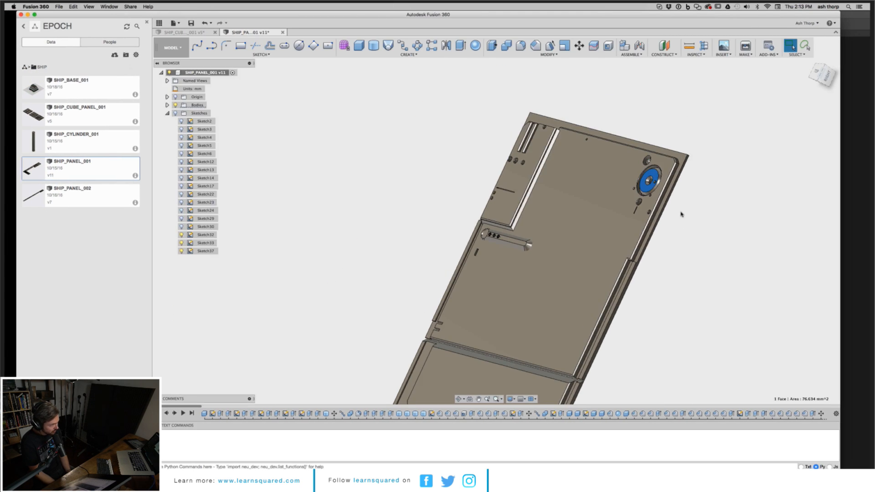
middle_drag(691, 364, 664, 168)
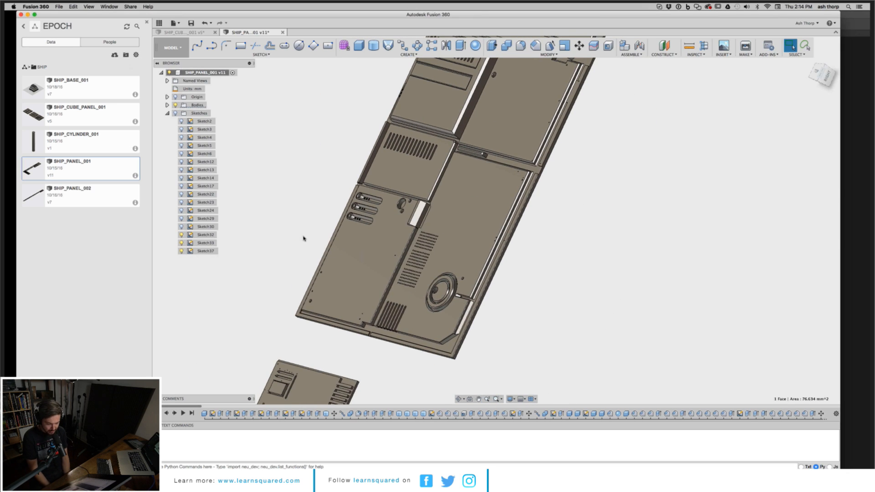
scroll(304, 239, up, 4)
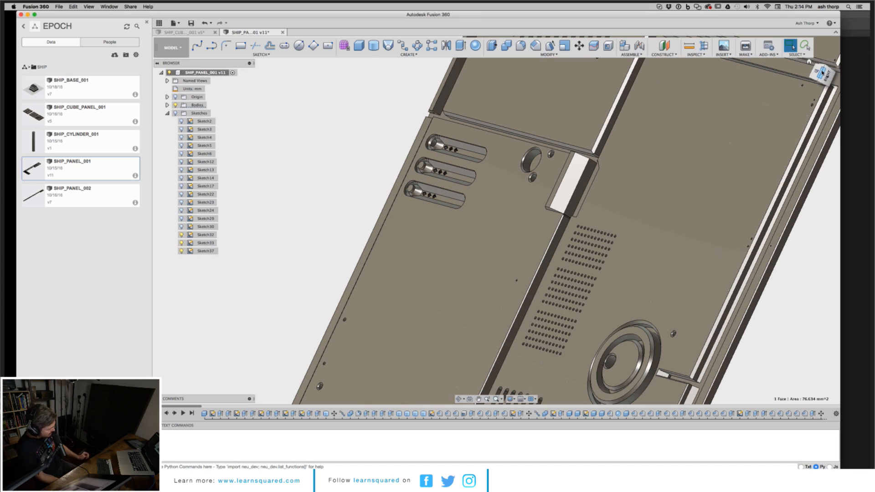
Step: Pan and zoom in on the angled slots and hole grid, then orbit to a low angle across the panel surface
shift+middle_drag(496, 220, 239, 69)
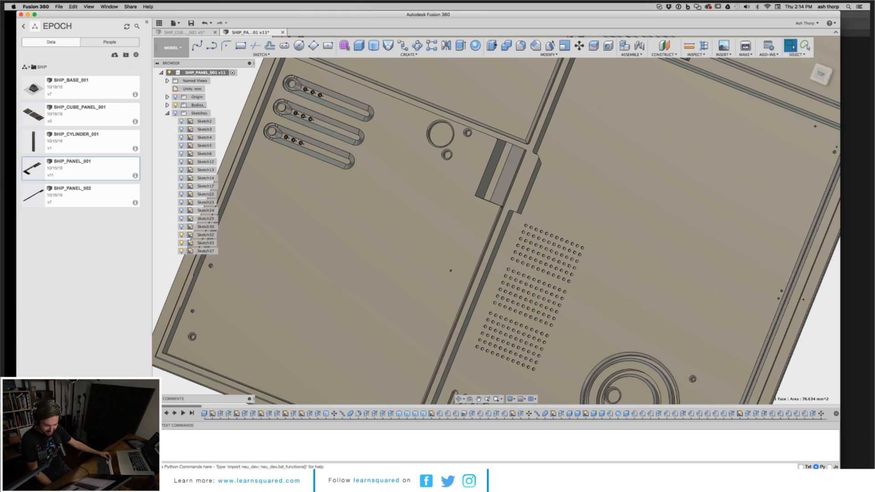
key(super+Tab)
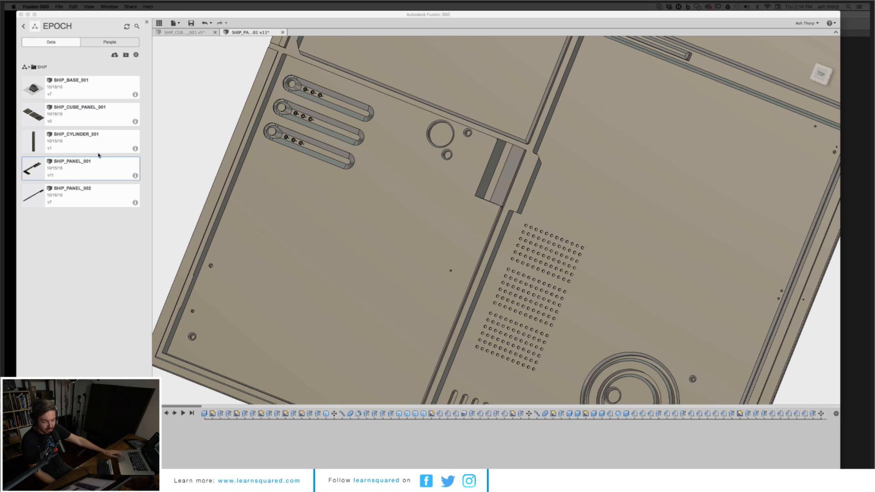
scroll(195, 137, up, 5)
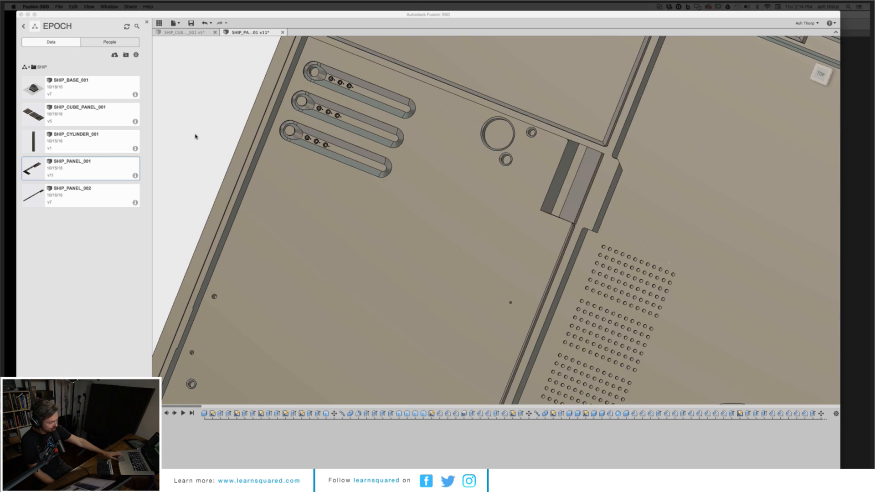
click(815, 80)
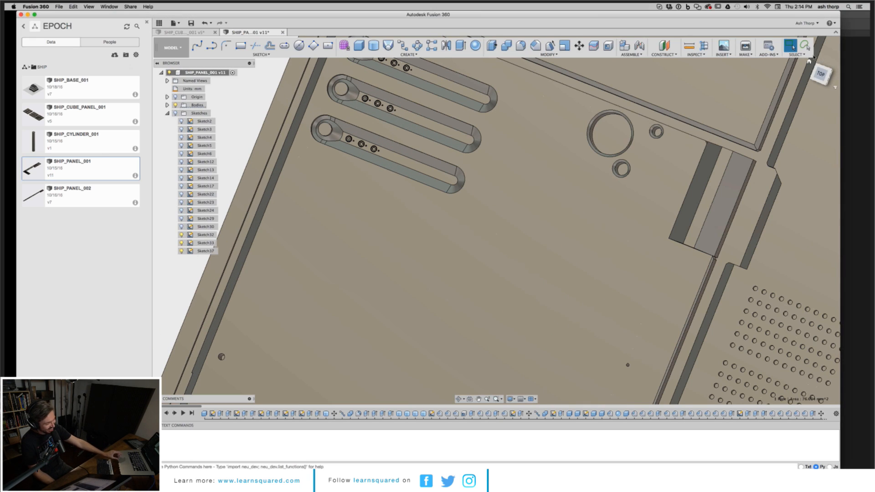
drag(819, 73, 823, 73)
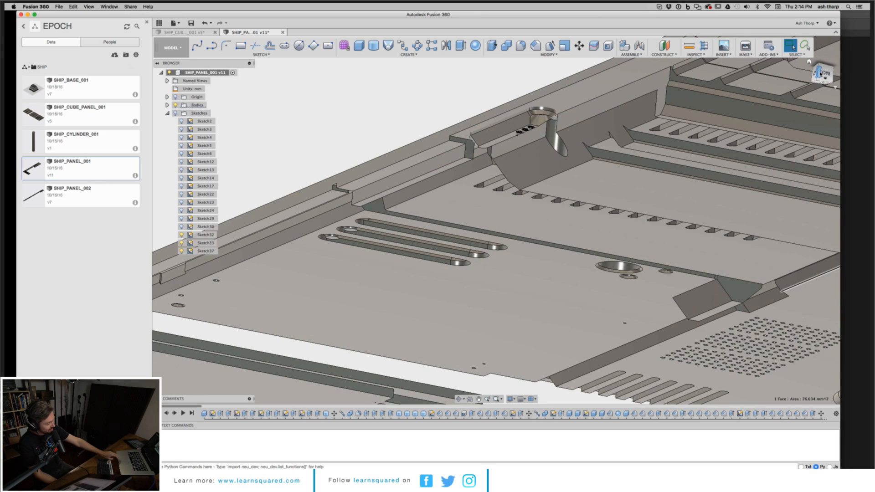